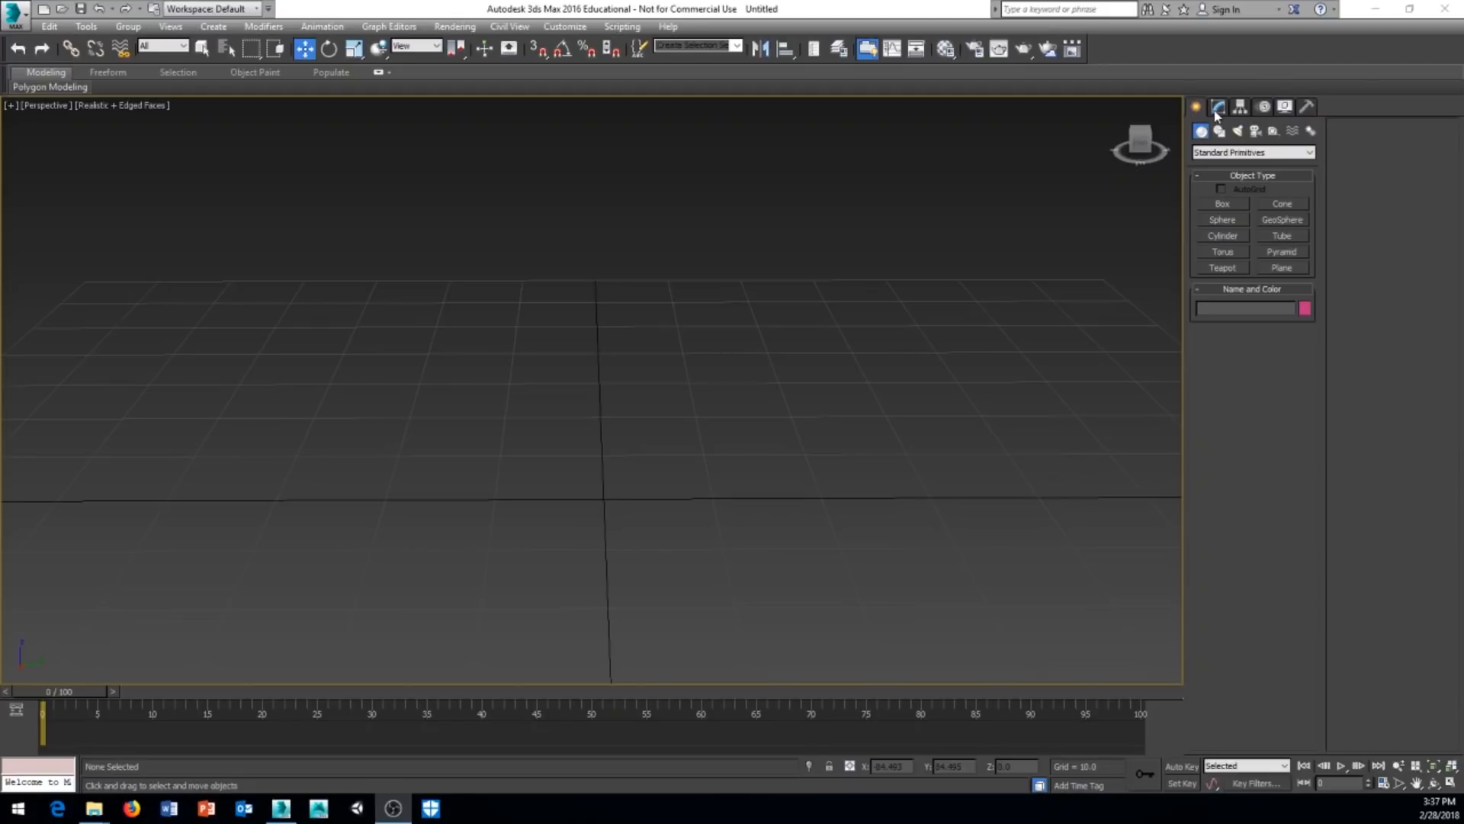
Create a box primitive on the grid, about 11 long, 23 wide and 18.6 high
middle_click_drag(632, 445, 625, 464)
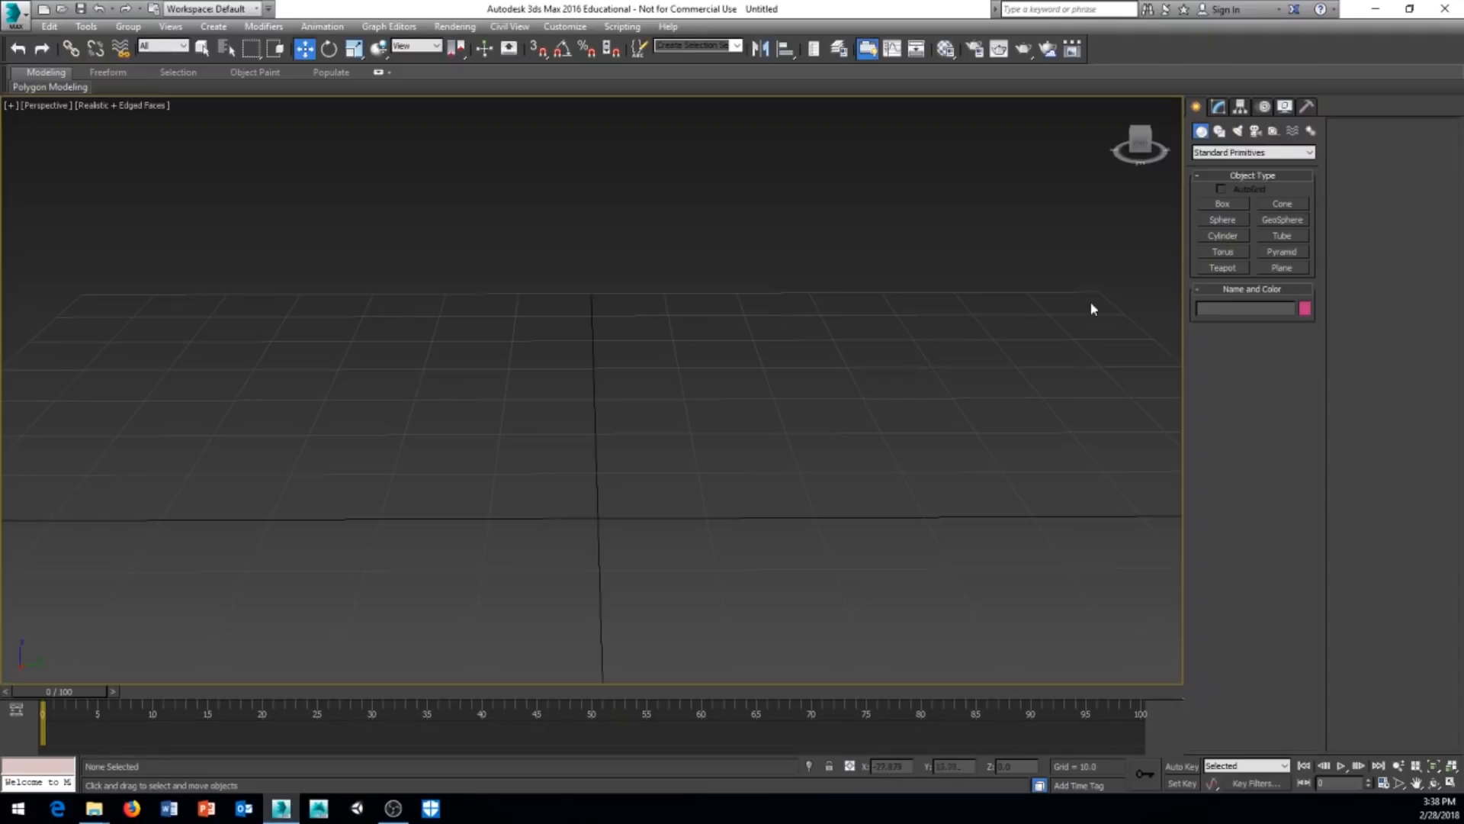
left_click(1222, 204)
left_click_drag(569, 523, 675, 425)
left_click(688, 223)
middle_click_drag(852, 462, 694, 500)
middle_click_drag(967, 496, 882, 496)
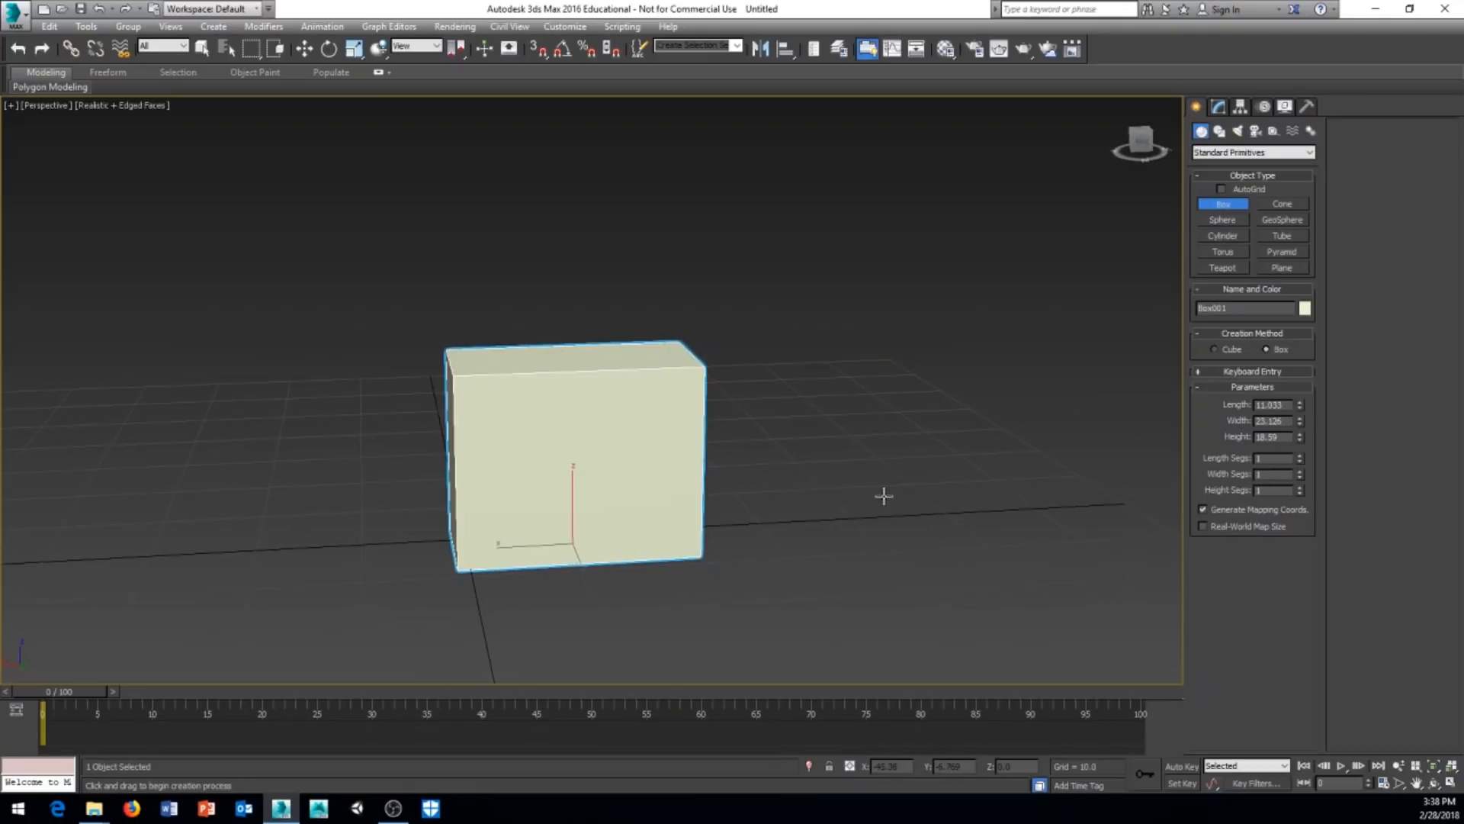
middle_click_drag(588, 451, 650, 452, "alt")
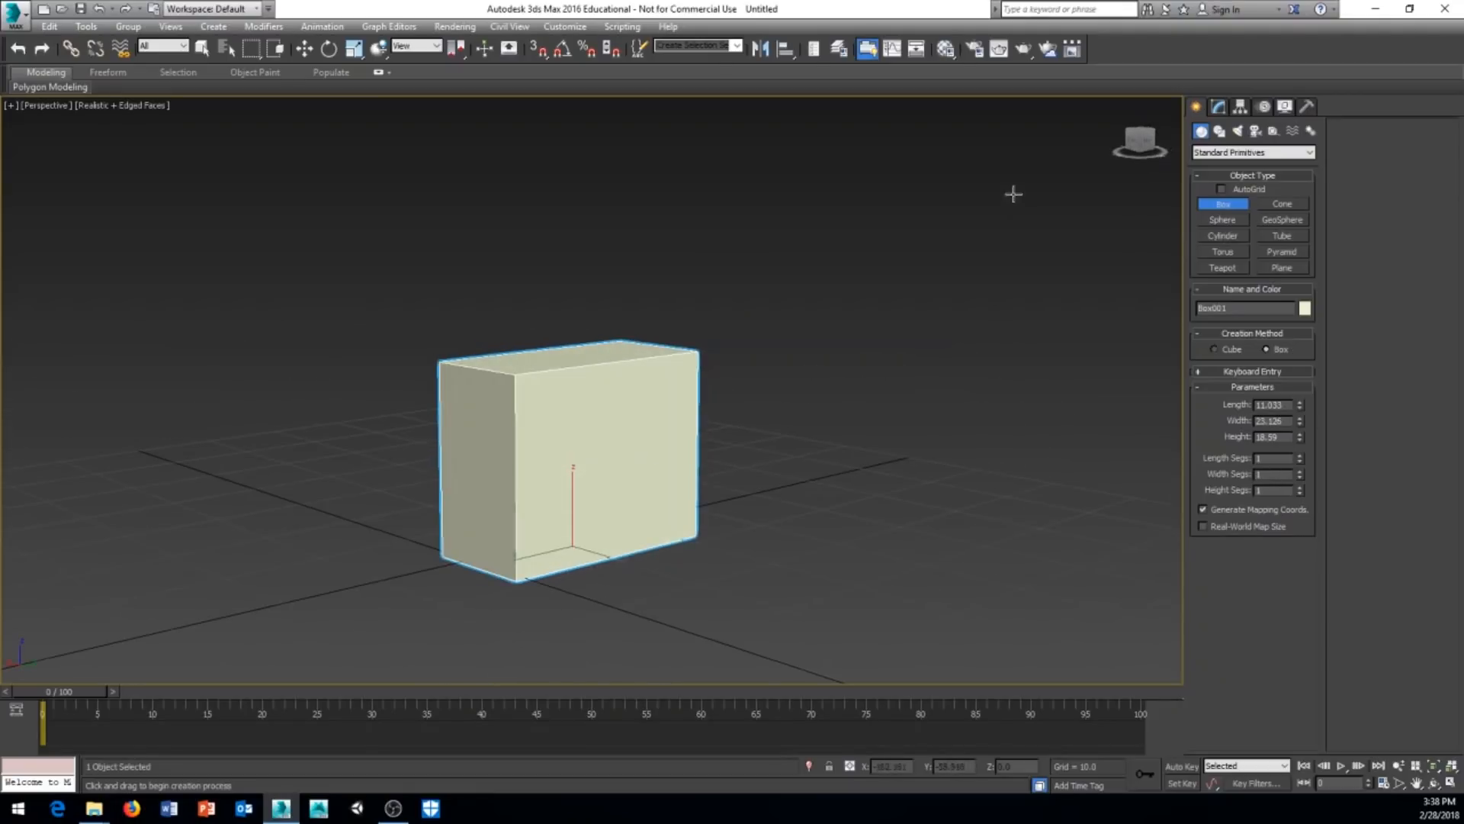
Apply an Edit Poly modifier to the box
left_click(1219, 107)
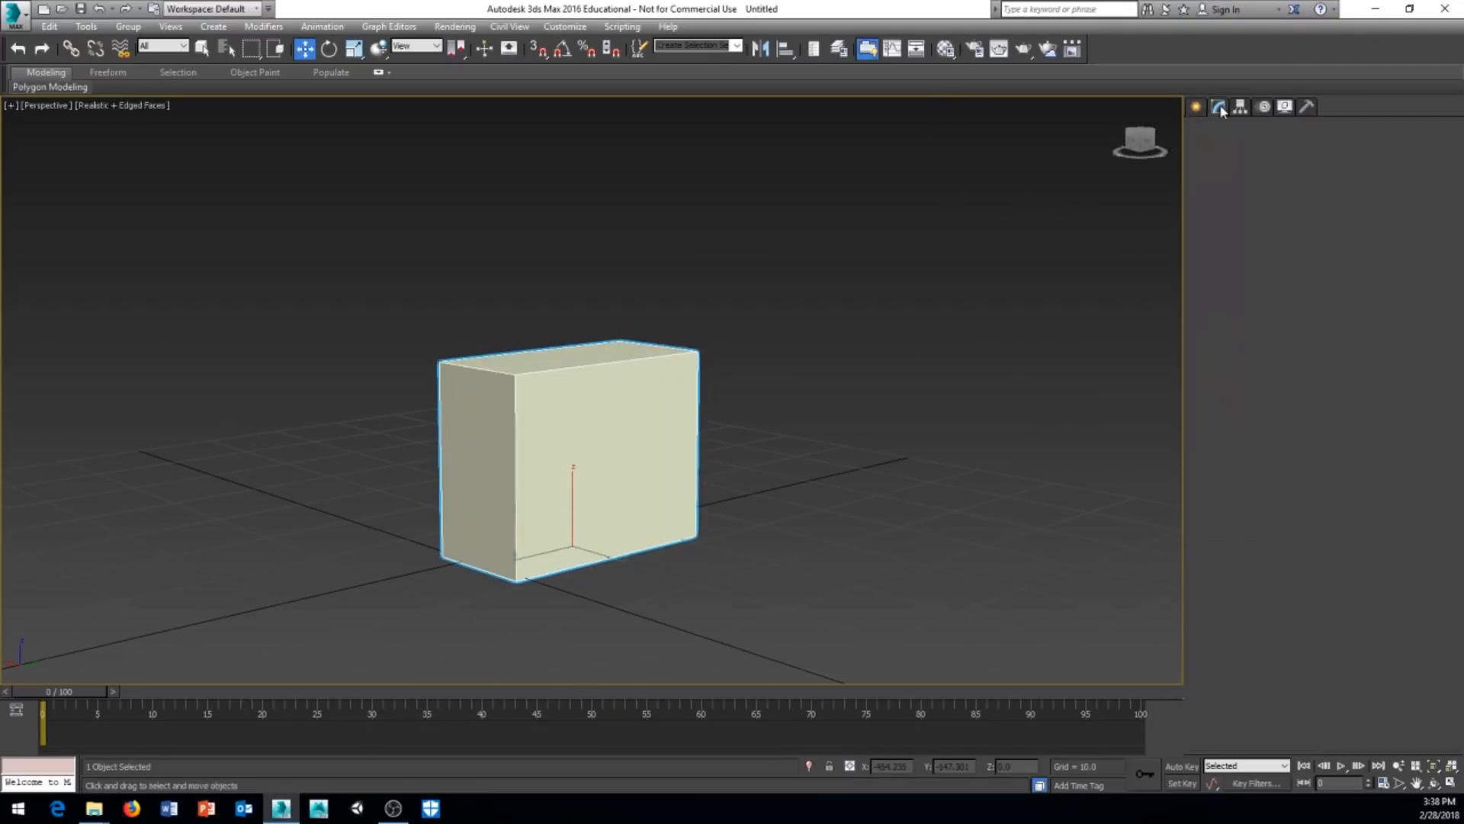
key("w")
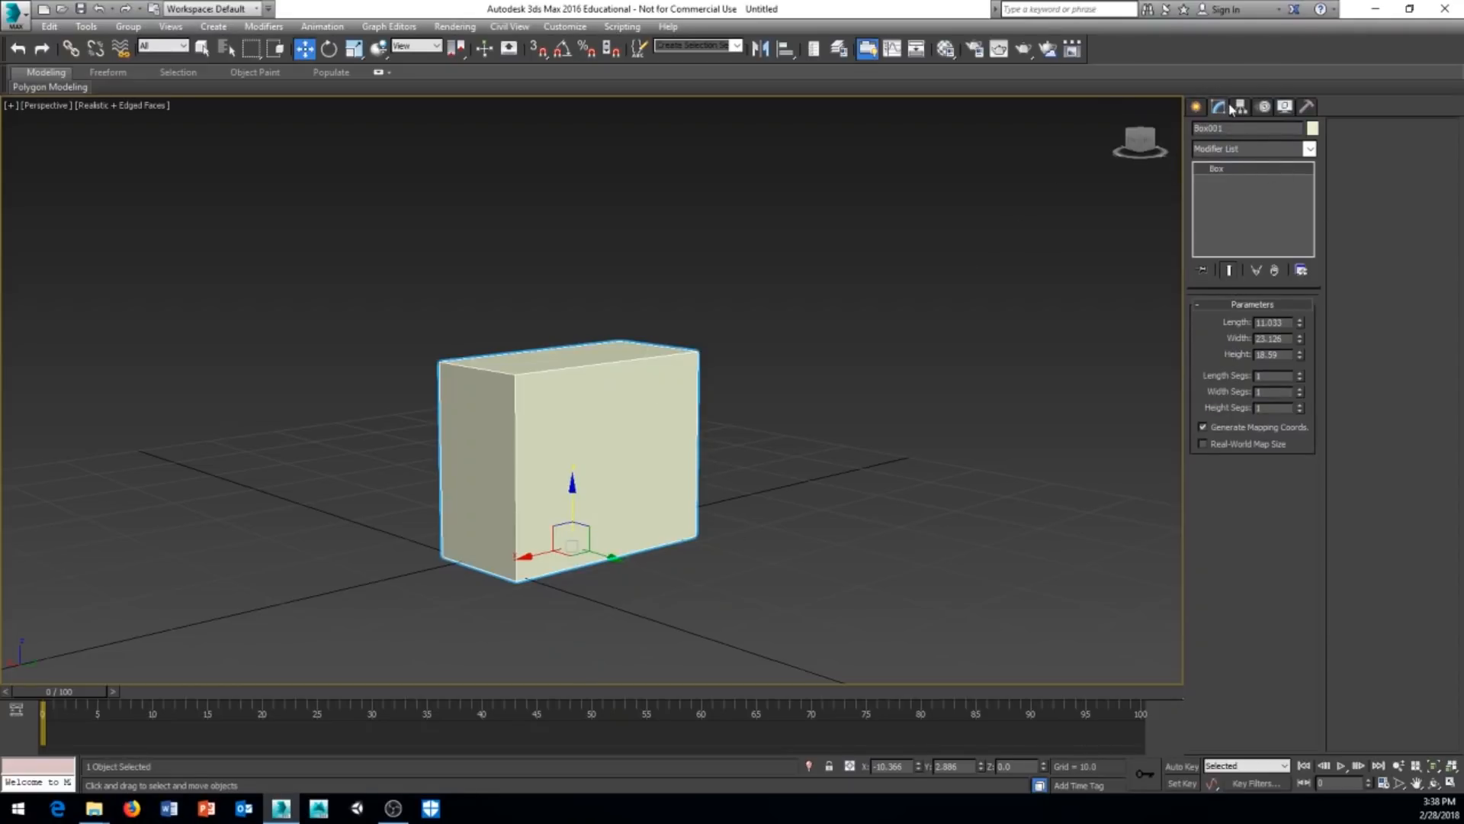
left_click(1309, 149)
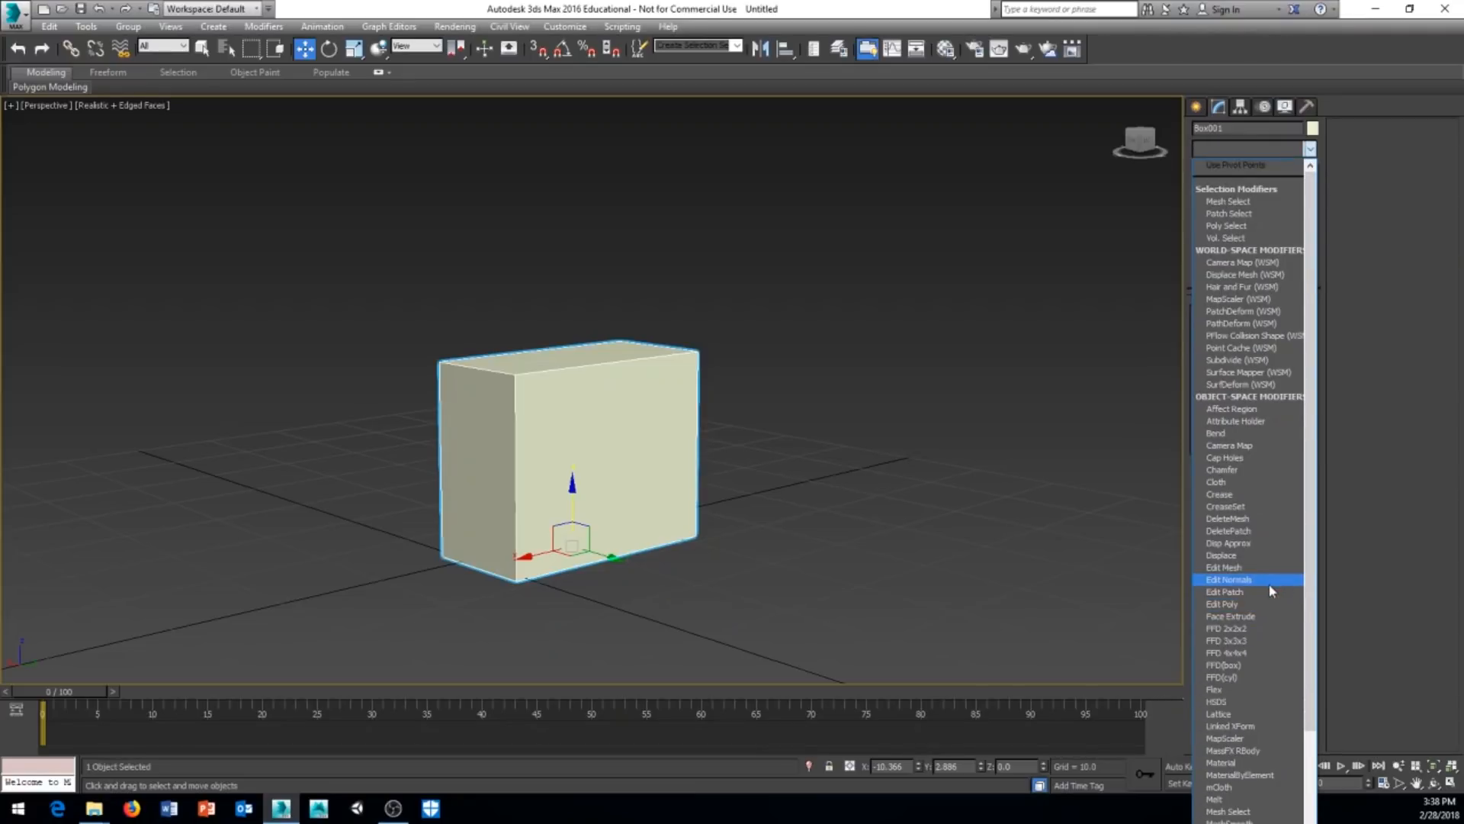
left_click(1228, 610)
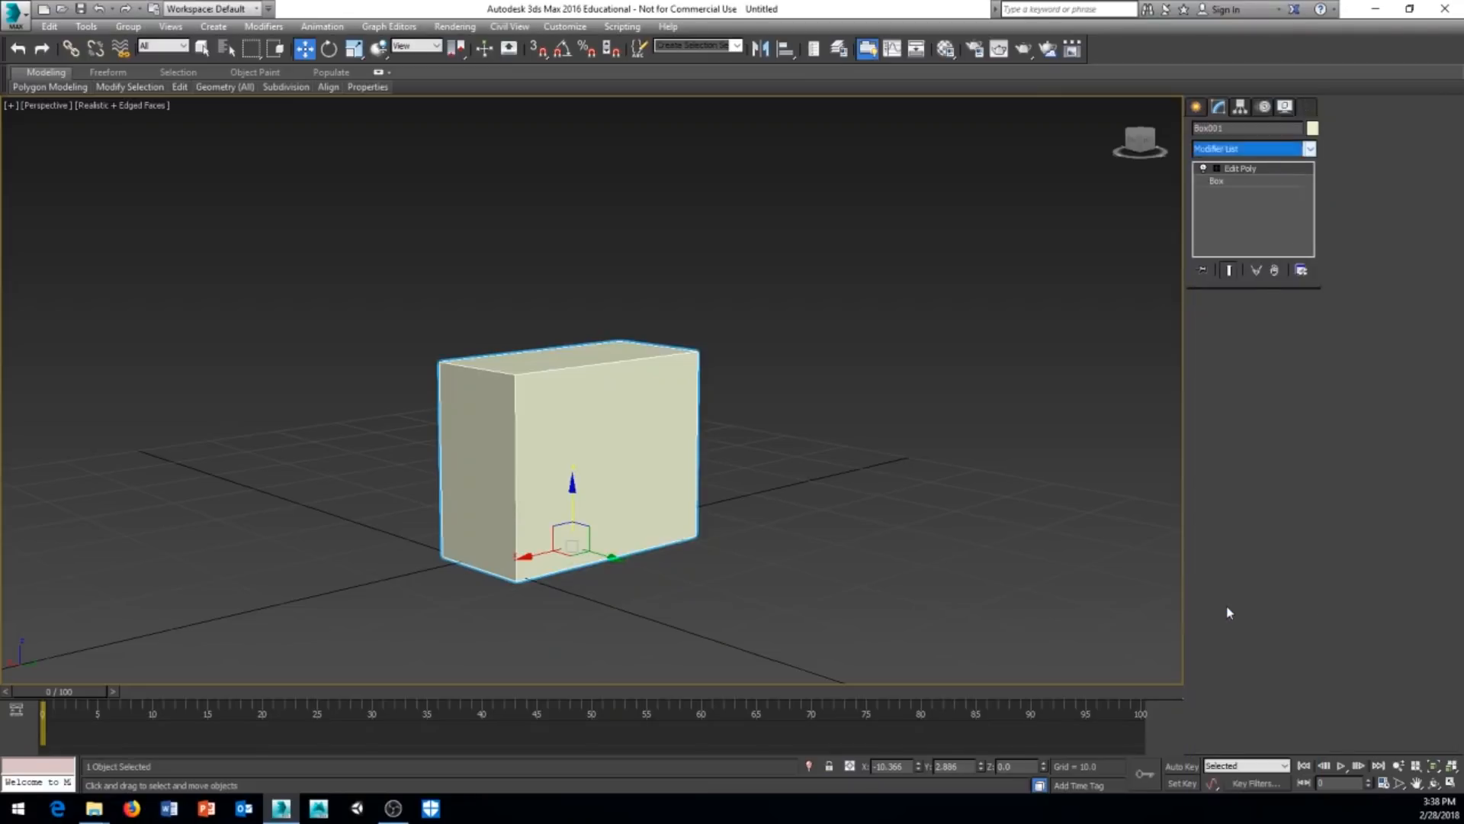
middle_click_drag(858, 499, 720, 524)
middle_click_drag(835, 469, 1070, 471, "alt")
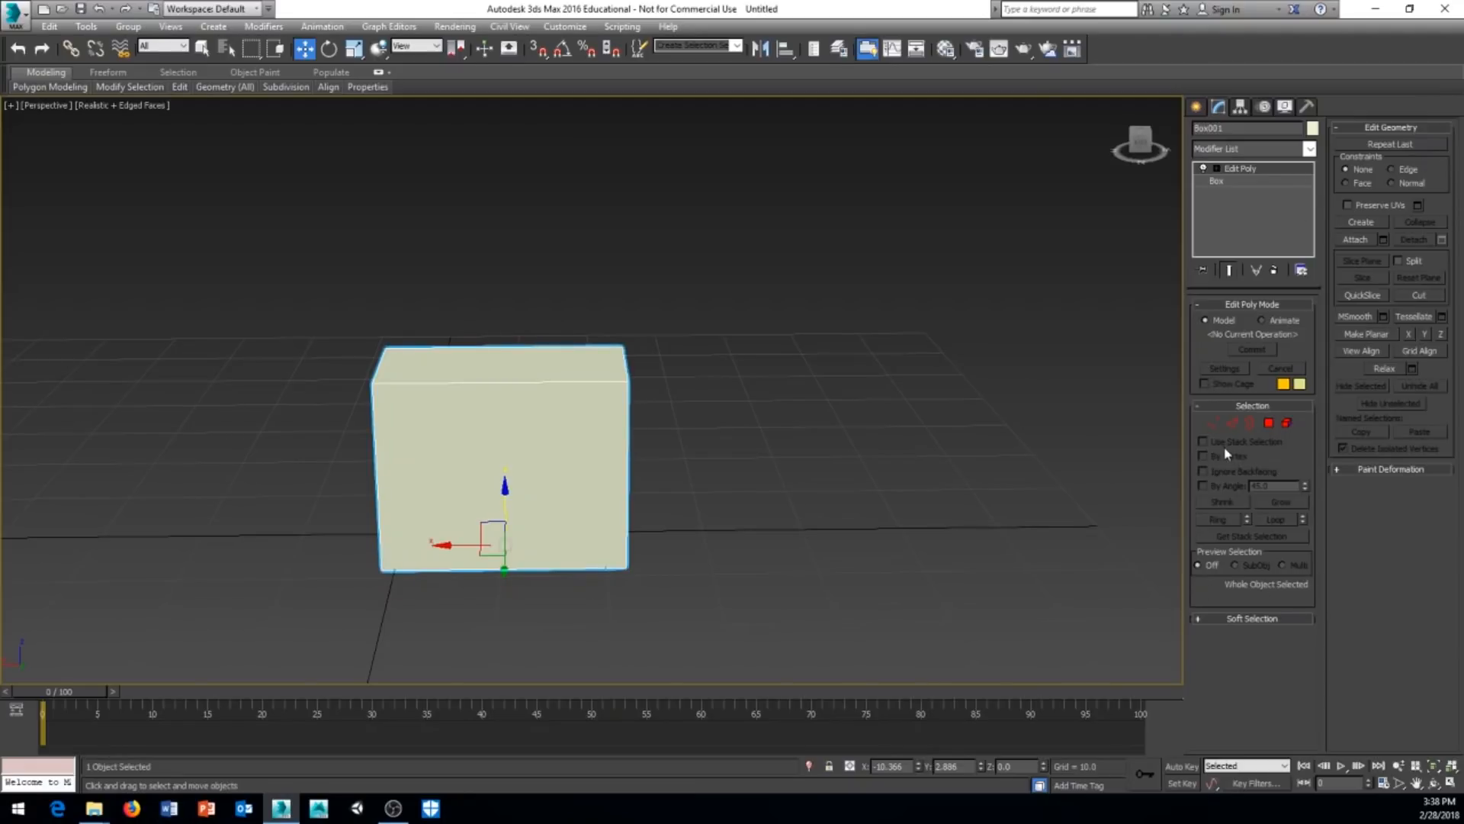
middle_click_drag(818, 456, 826, 417)
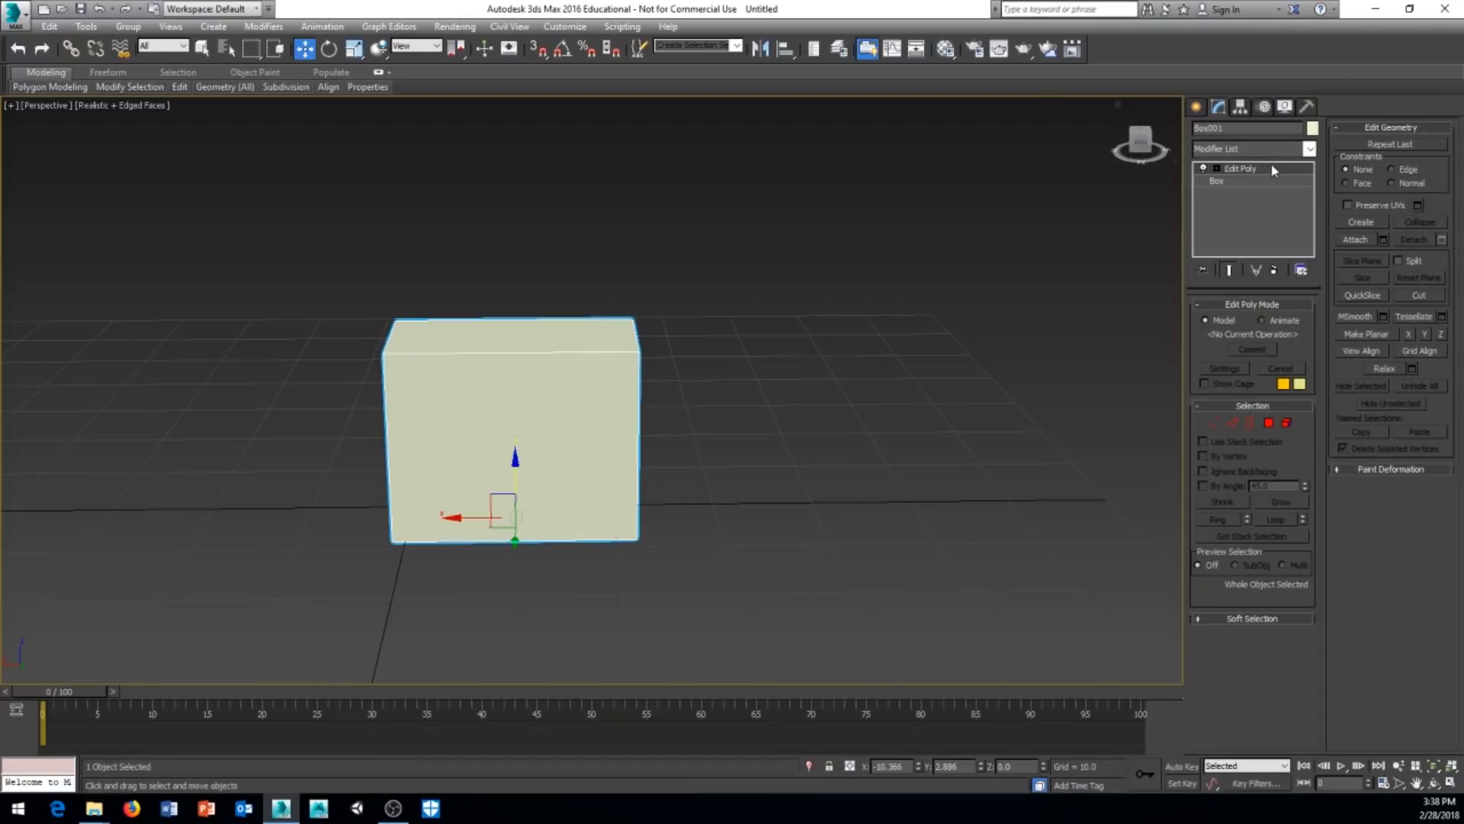
View the base Box parameters in the modifier stack and return to the Edit Poly level
left_click(1226, 184)
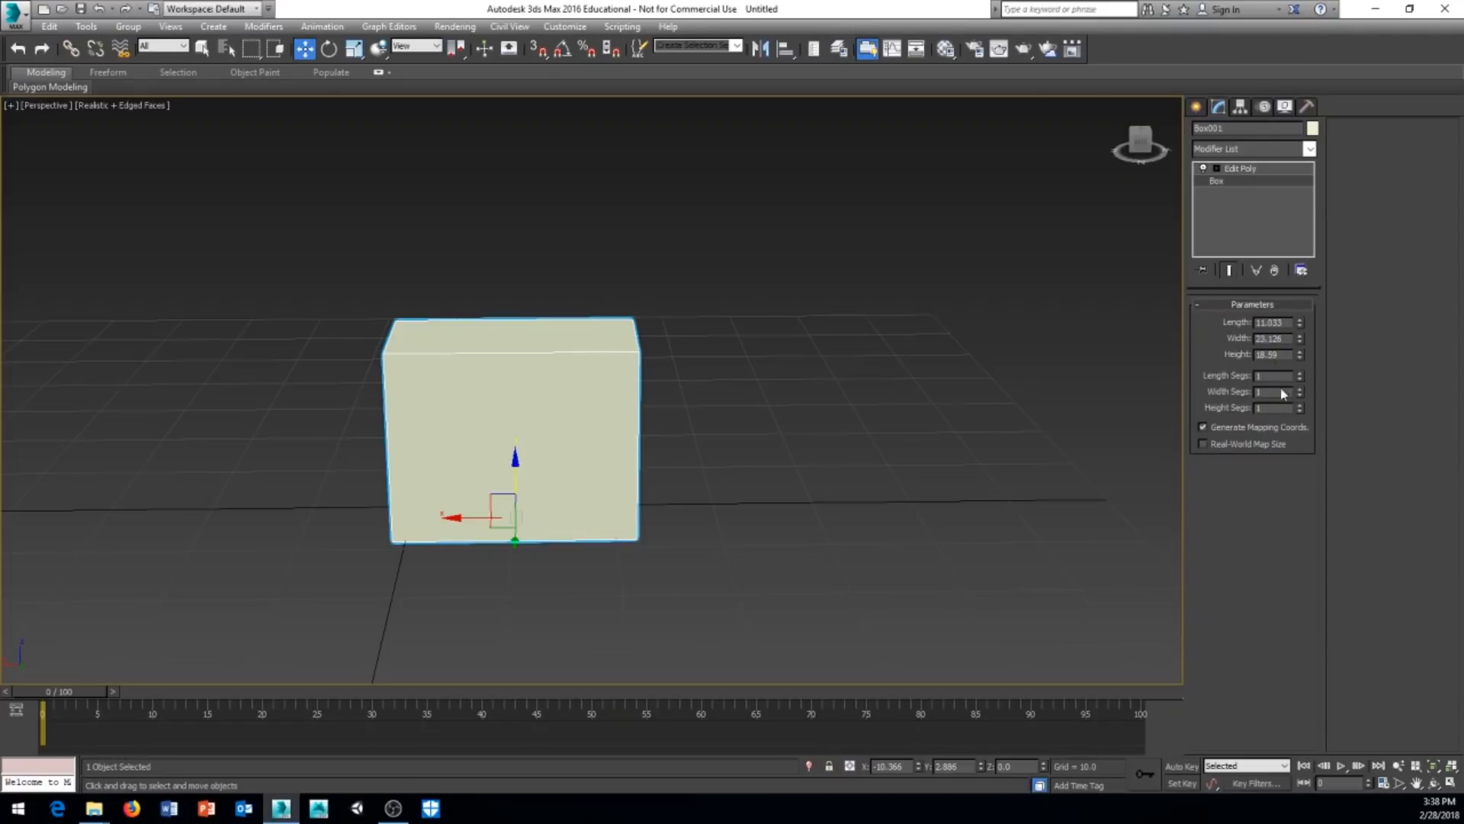
left_click(1251, 169)
middle_click_drag(710, 440, 714, 448)
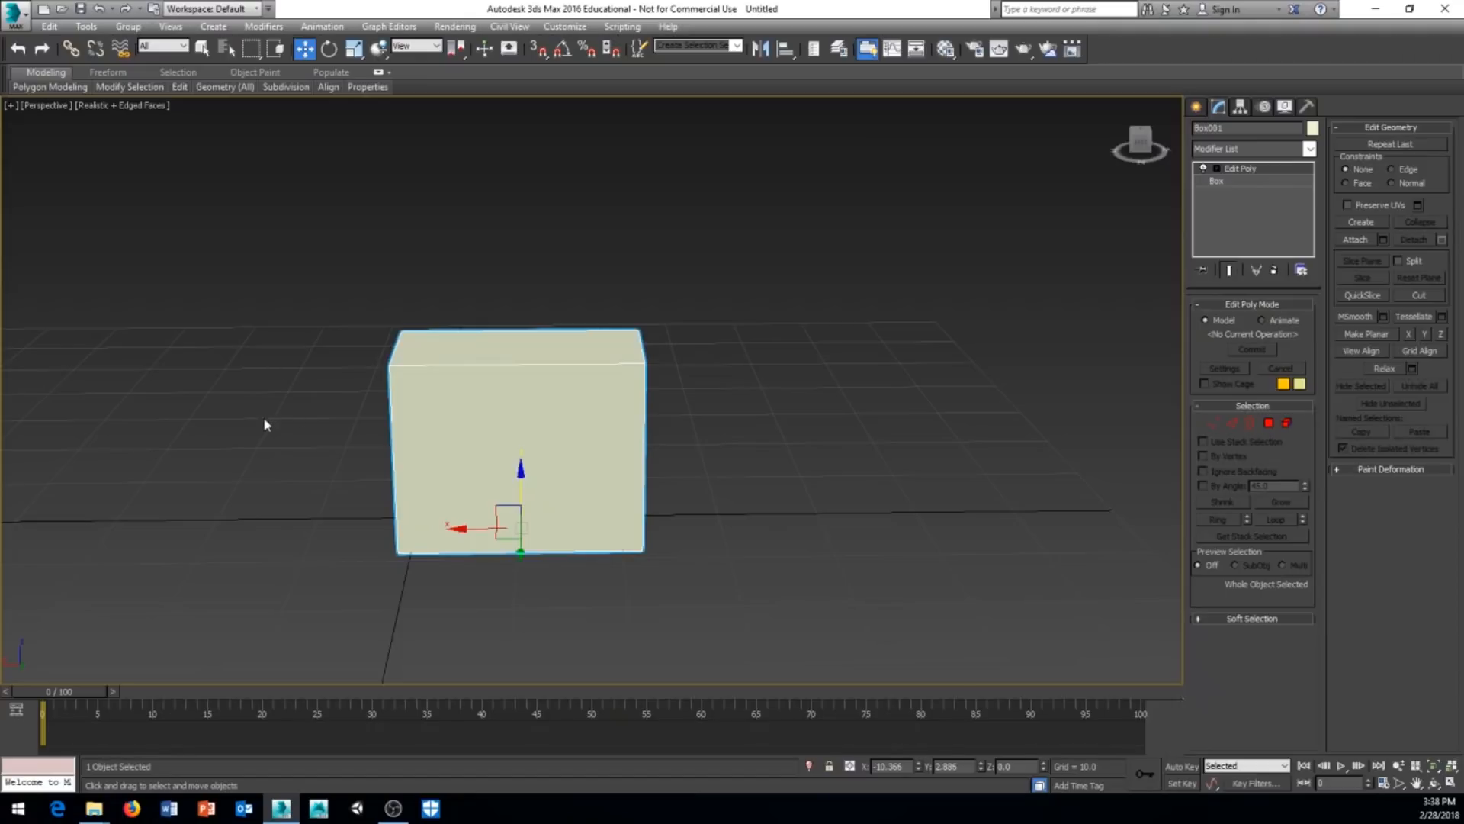
middle_click_drag(864, 347, 732, 428, "alt")
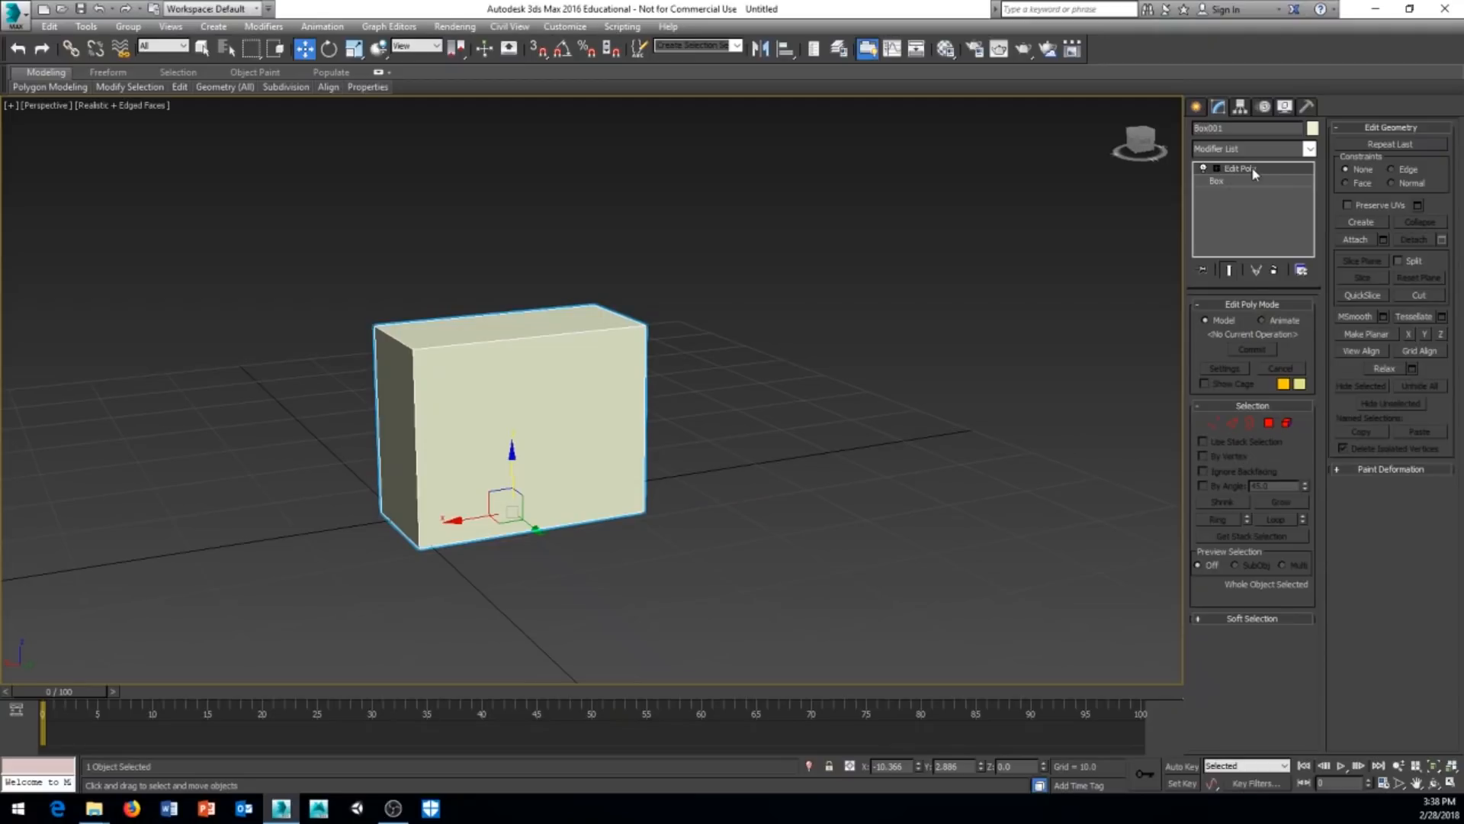
Activate vertex editing in Edit Poly and select the two top vertices at one end of the box
key("1")
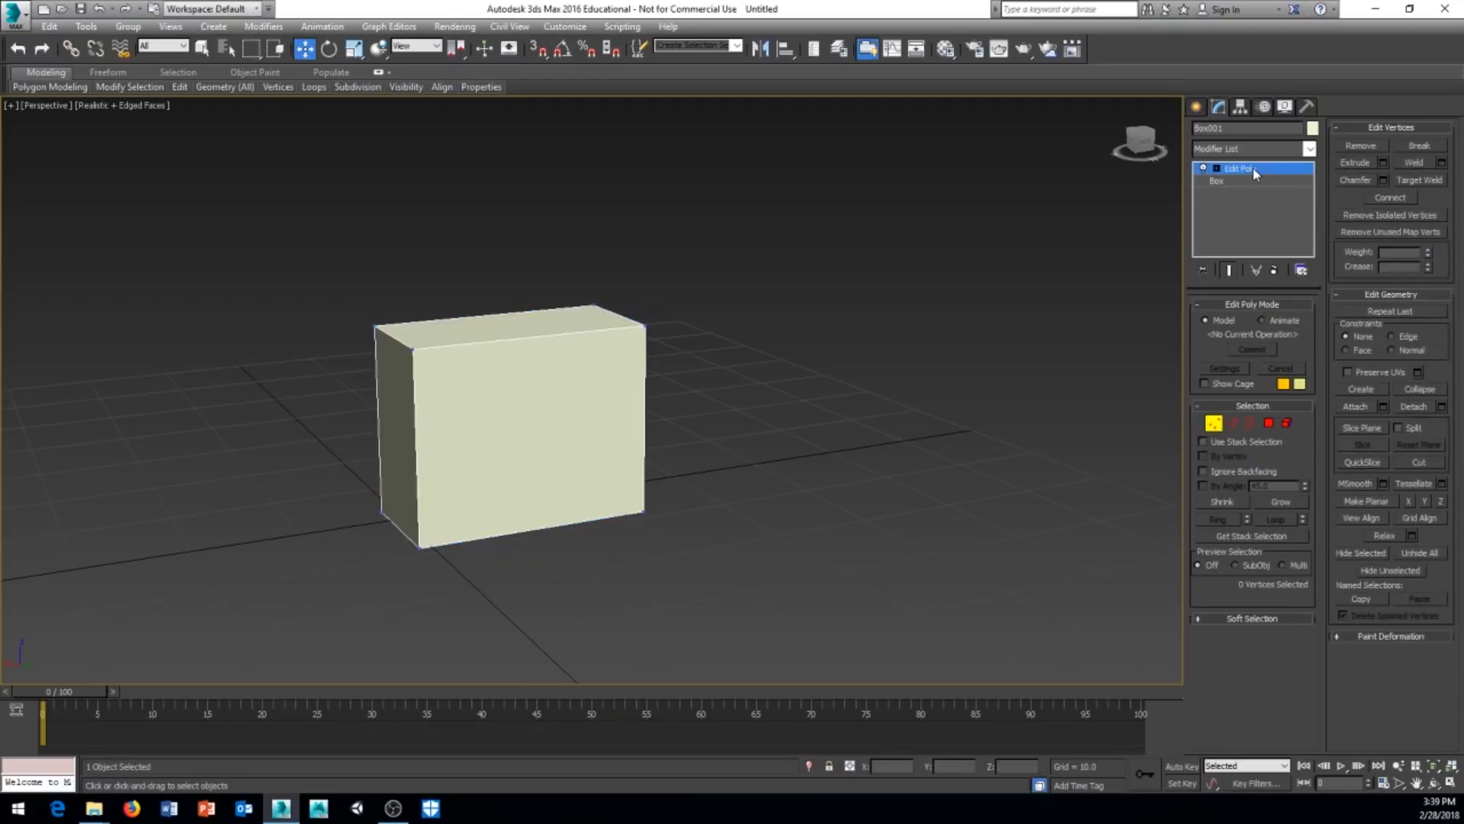
middle_click_drag(633, 493, 604, 477)
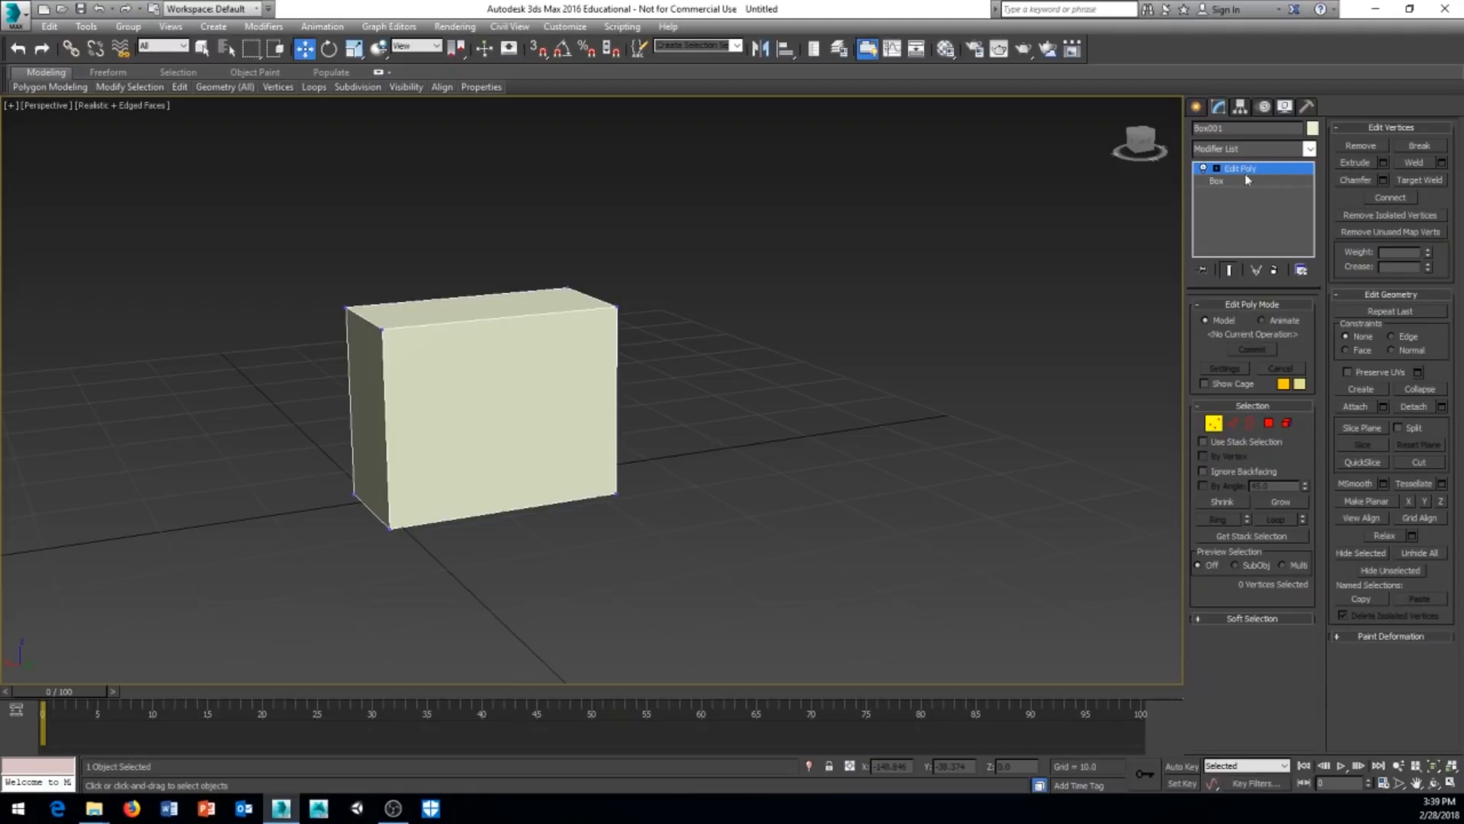
middle_click_drag(631, 549, 671, 434, "alt")
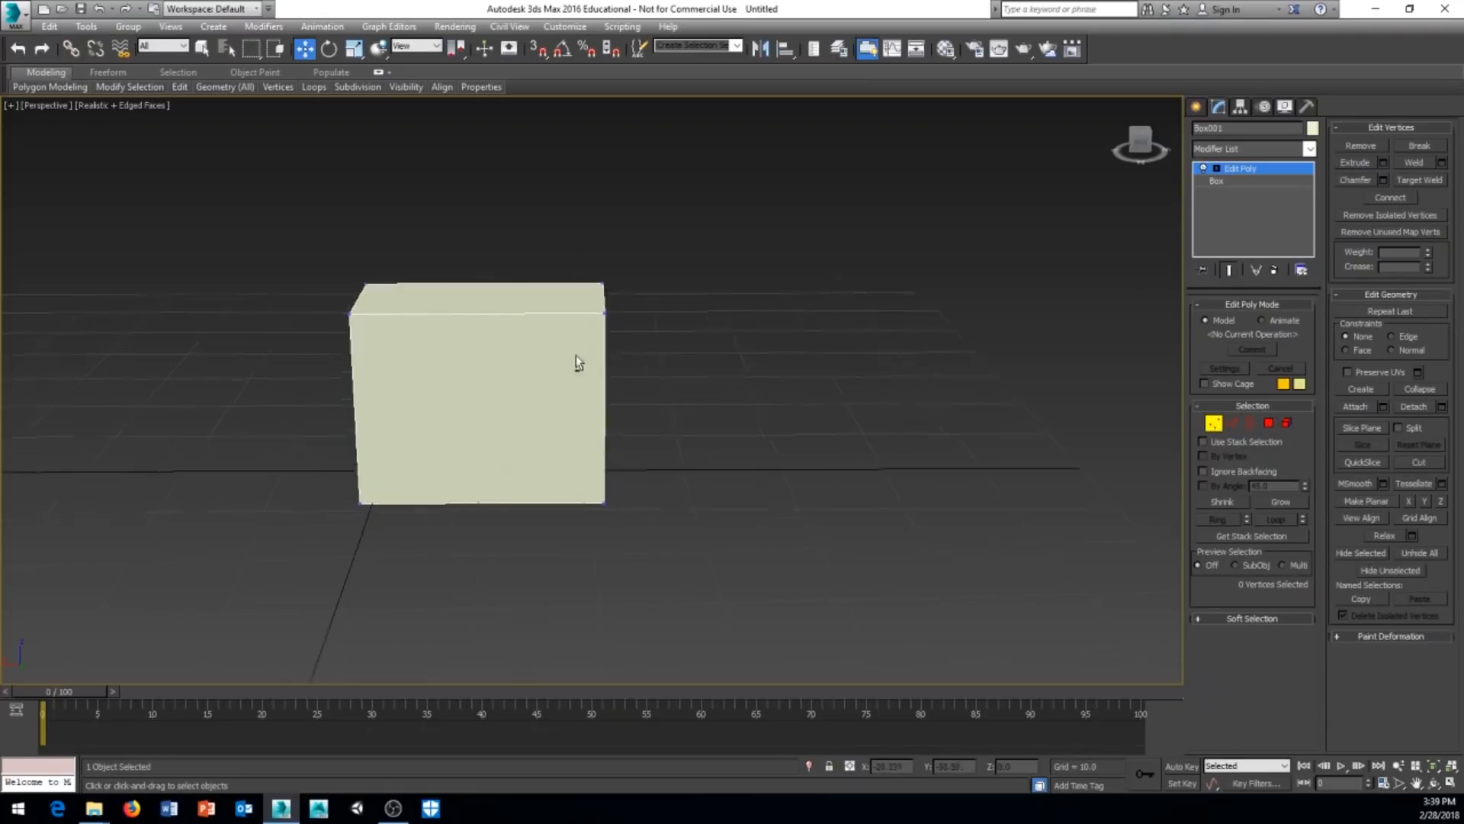
middle_click_drag(575, 363, 605, 350, "alt")
middle_click_drag(621, 295, 526, 330, "alt")
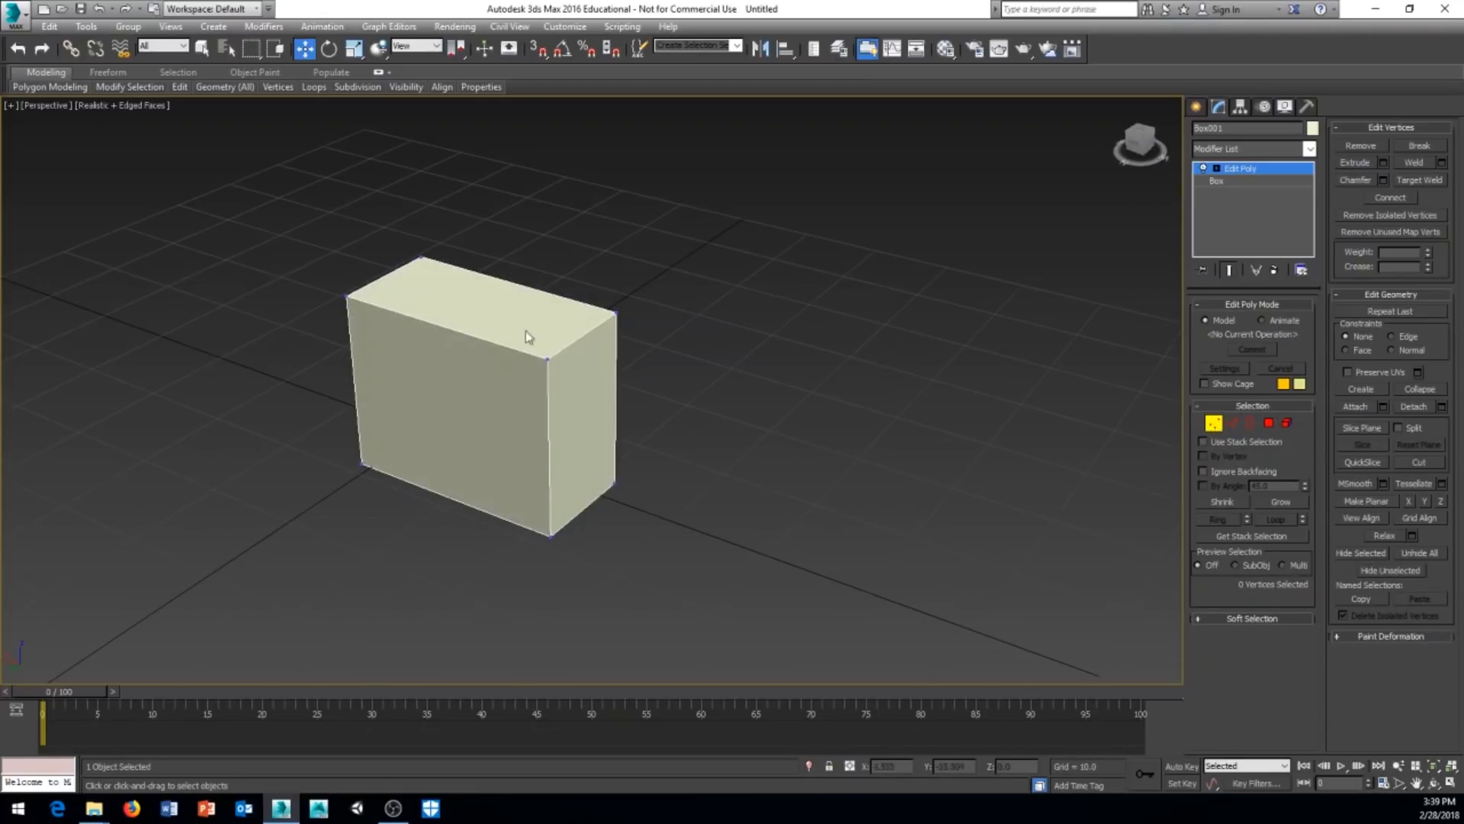
middle_click_drag(772, 345, 675, 365, "alt")
left_click_drag(654, 278, 517, 384)
middle_click_drag(699, 438, 525, 374, "alt")
Try moving the two selected top vertices, switch to the Rotate tool, and undo the vertex changes
left_click_drag(533, 358, 595, 353)
right_click(726, 236)
left_click(778, 272)
key("ctrl+z")
key("ctrl+z")
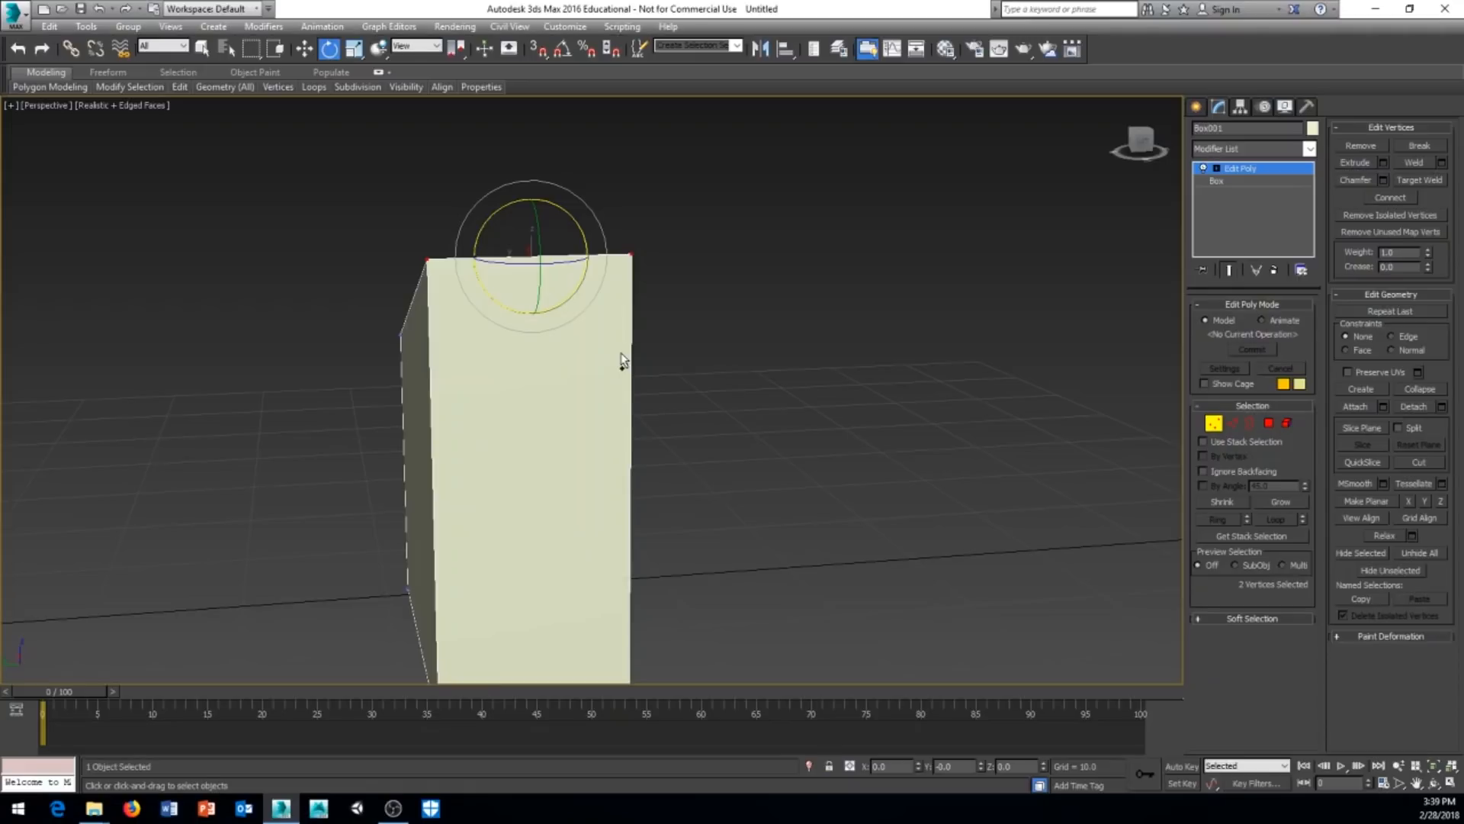
Switch to polygon editing and select the top face of the box
middle_click_drag(831, 504, 778, 501)
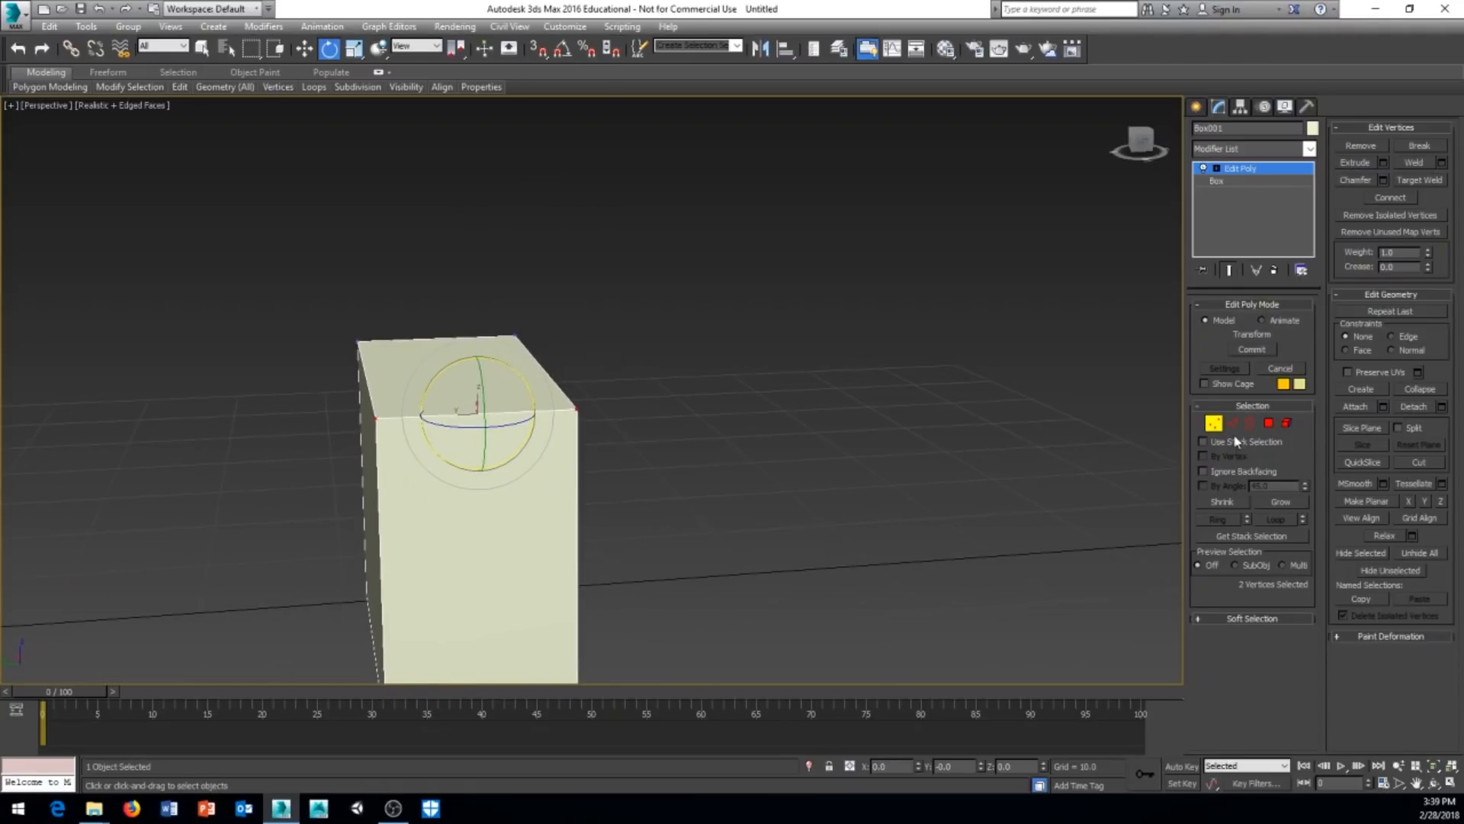
left_click(1268, 422)
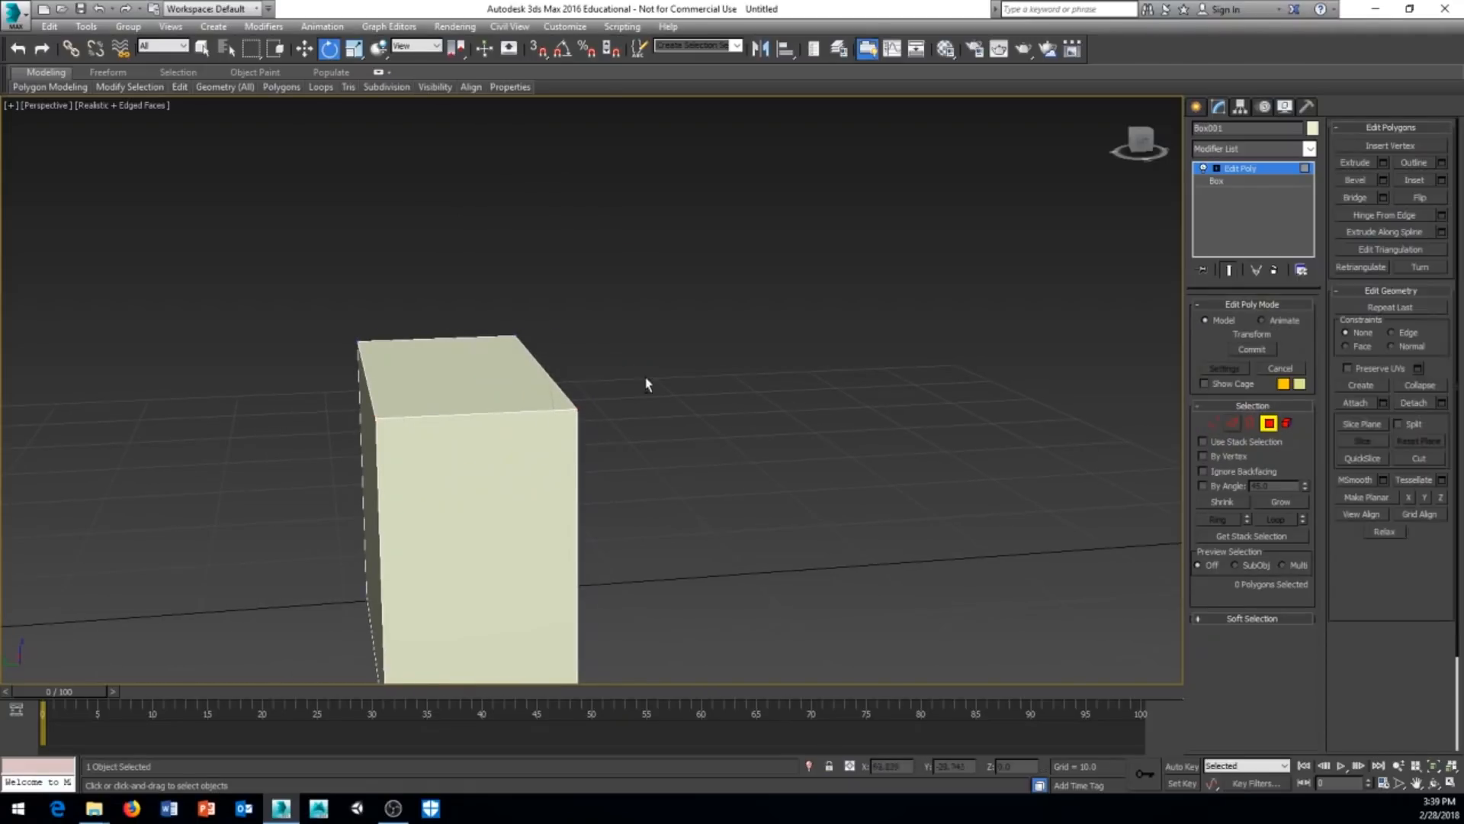
middle_click_drag(648, 382, 589, 437, "alt")
left_click(589, 436)
middle_click_drag(893, 497, 948, 438)
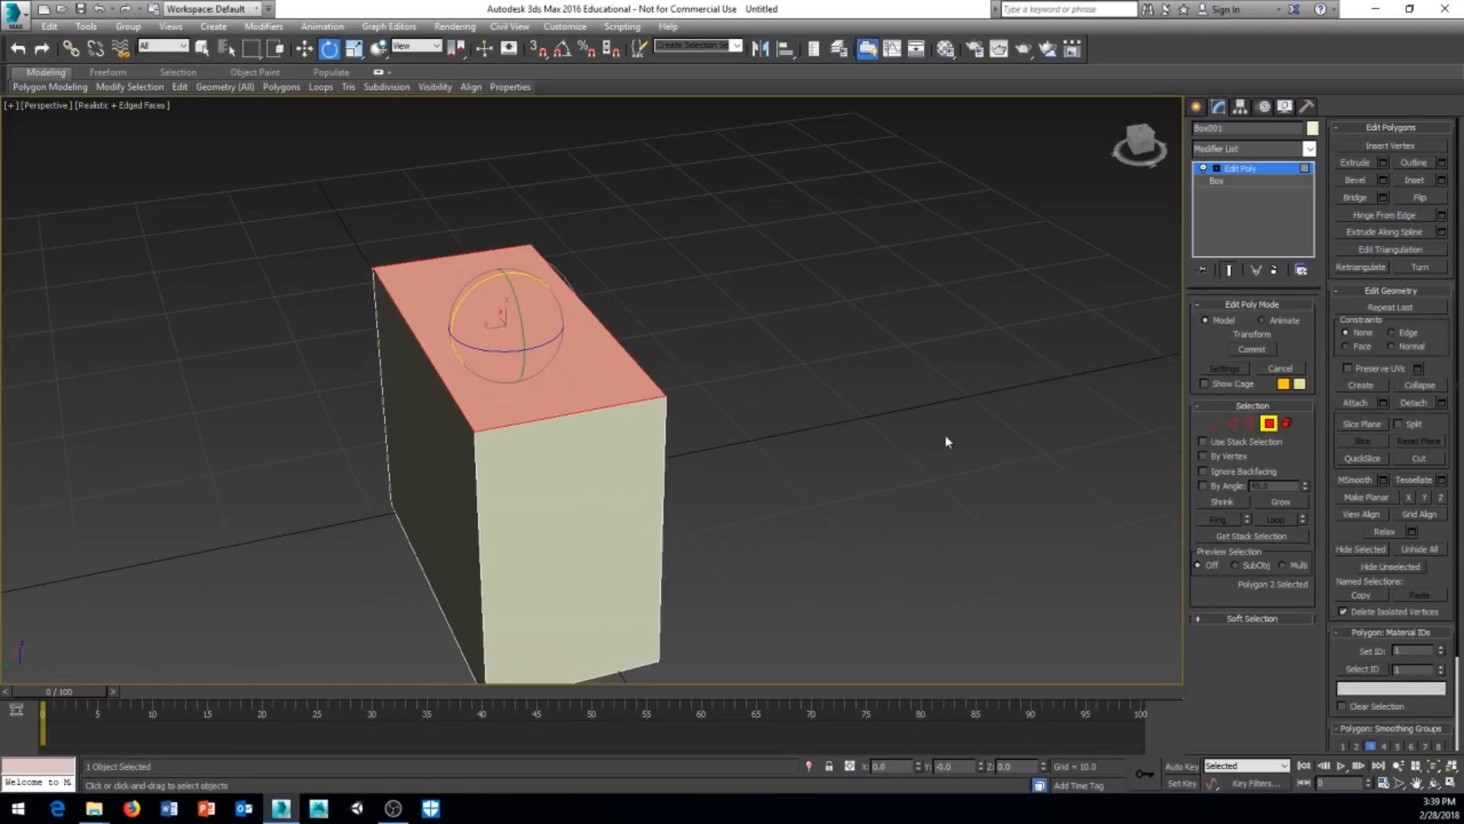
Switch to element editing, select the whole box as one element, and clear the selection
left_click(1286, 422)
middle_click_drag(604, 554, 807, 546, "alt")
left_click(546, 507)
left_click(1161, 396)
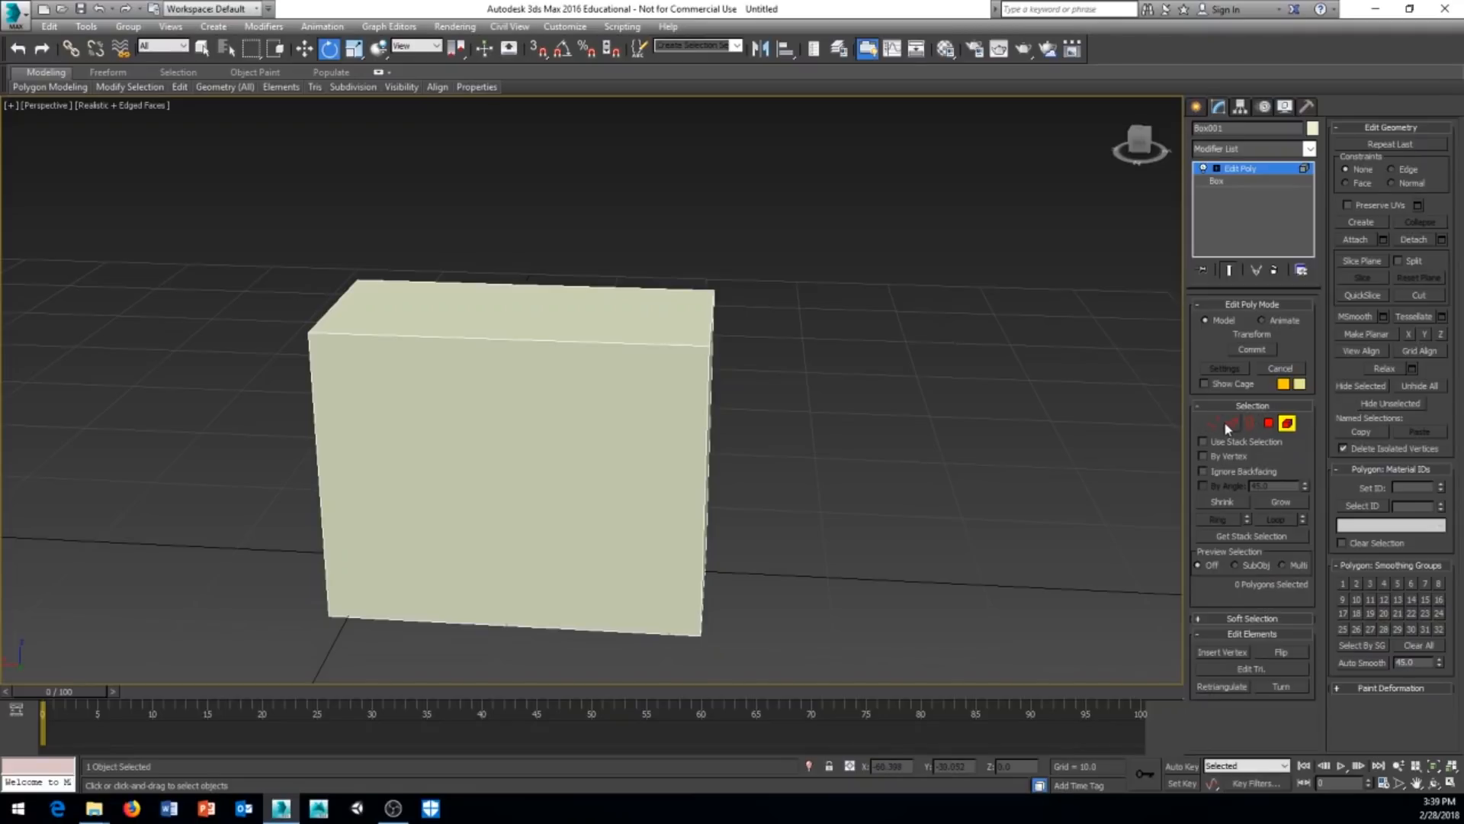
middle_click_drag(771, 525, 752, 500)
middle_click_drag(905, 444, 954, 478, "alt")
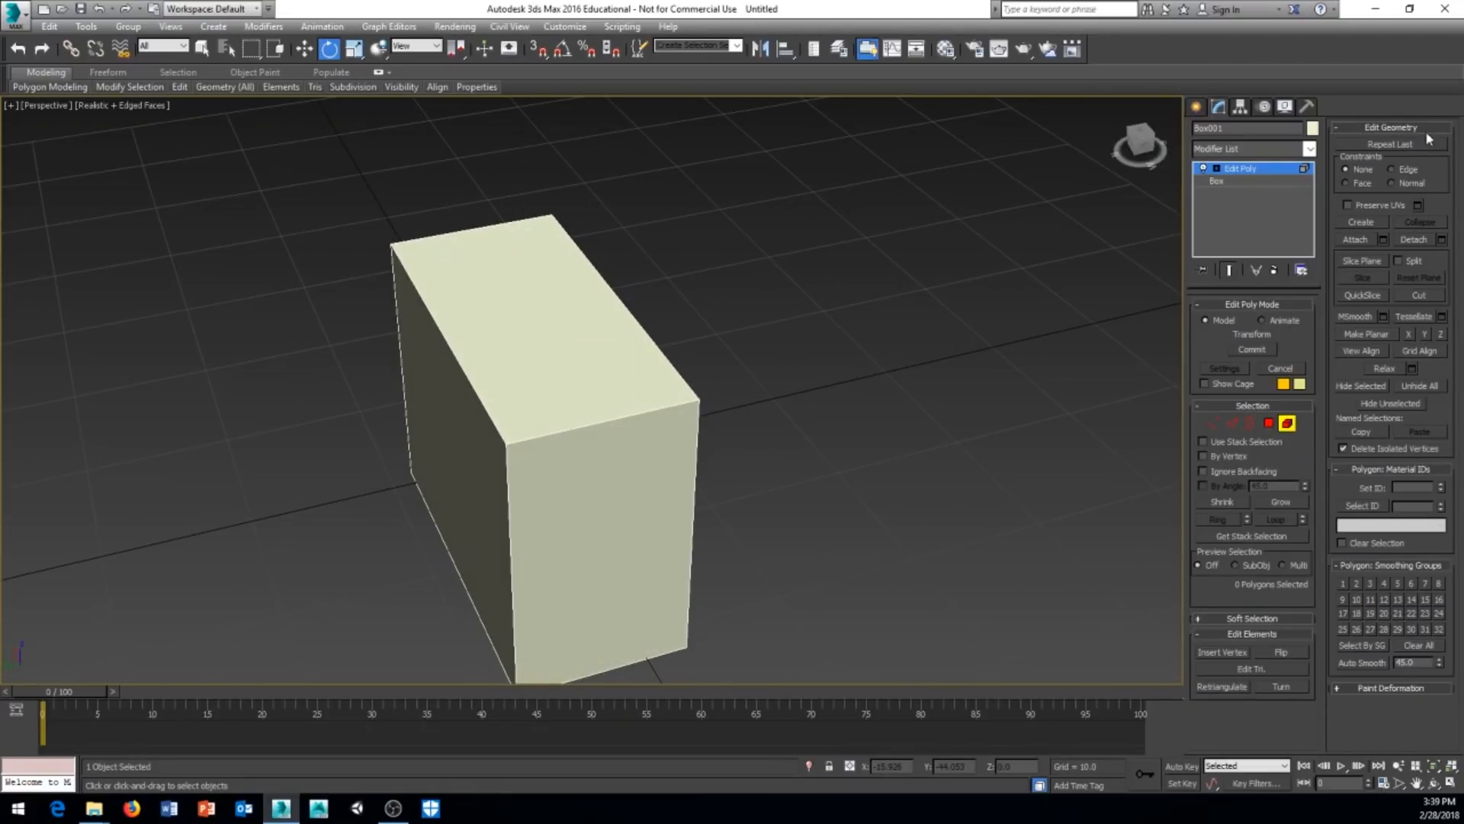
middle_click_drag(811, 498, 857, 485, "alt")
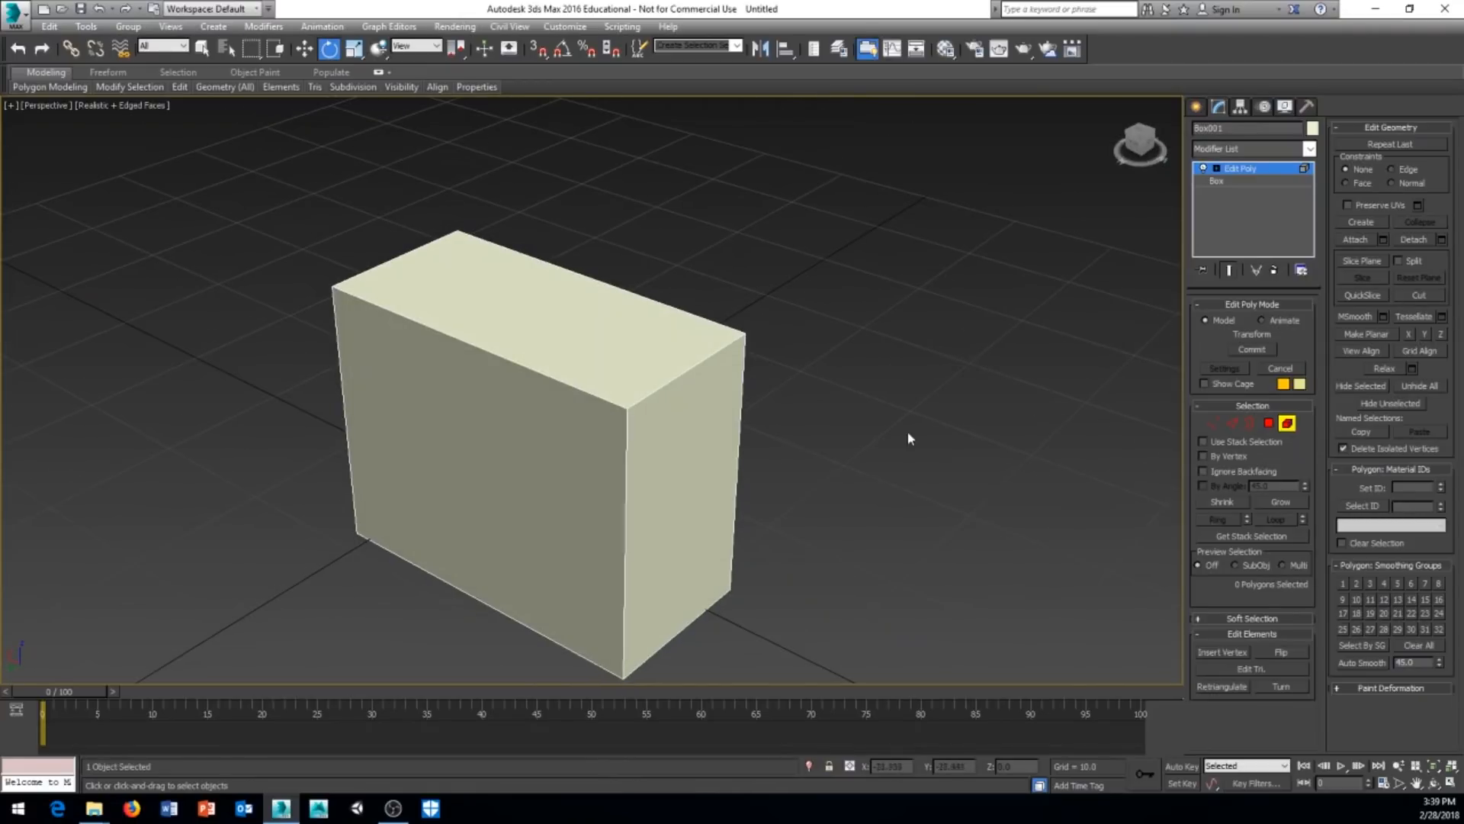
middle_click_drag(908, 438, 824, 450)
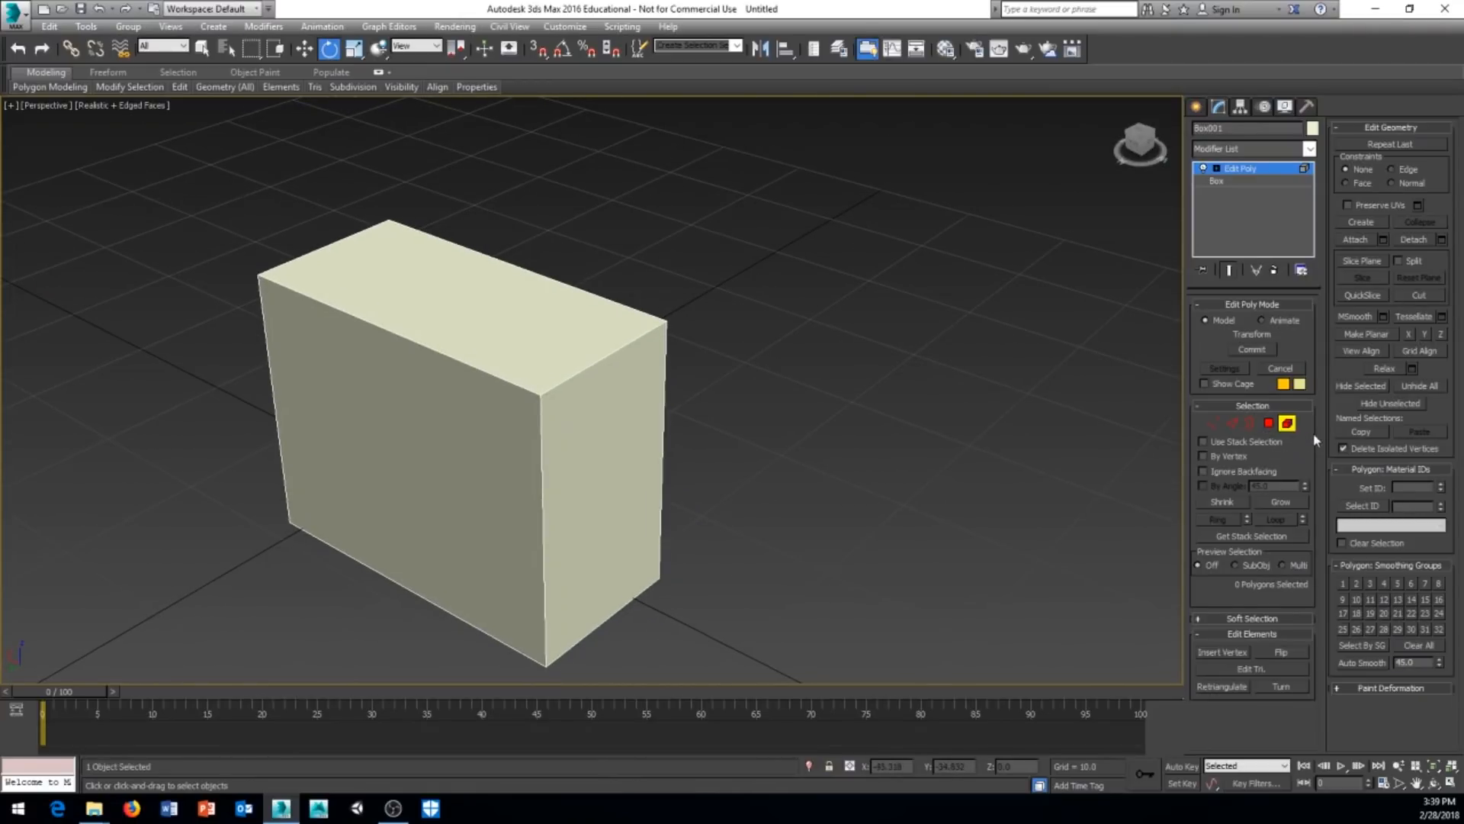
Return to polygon editing and select the box's top polygon
left_click(1268, 422)
left_click(407, 304)
middle_click_drag(573, 527, 627, 581, "alt")
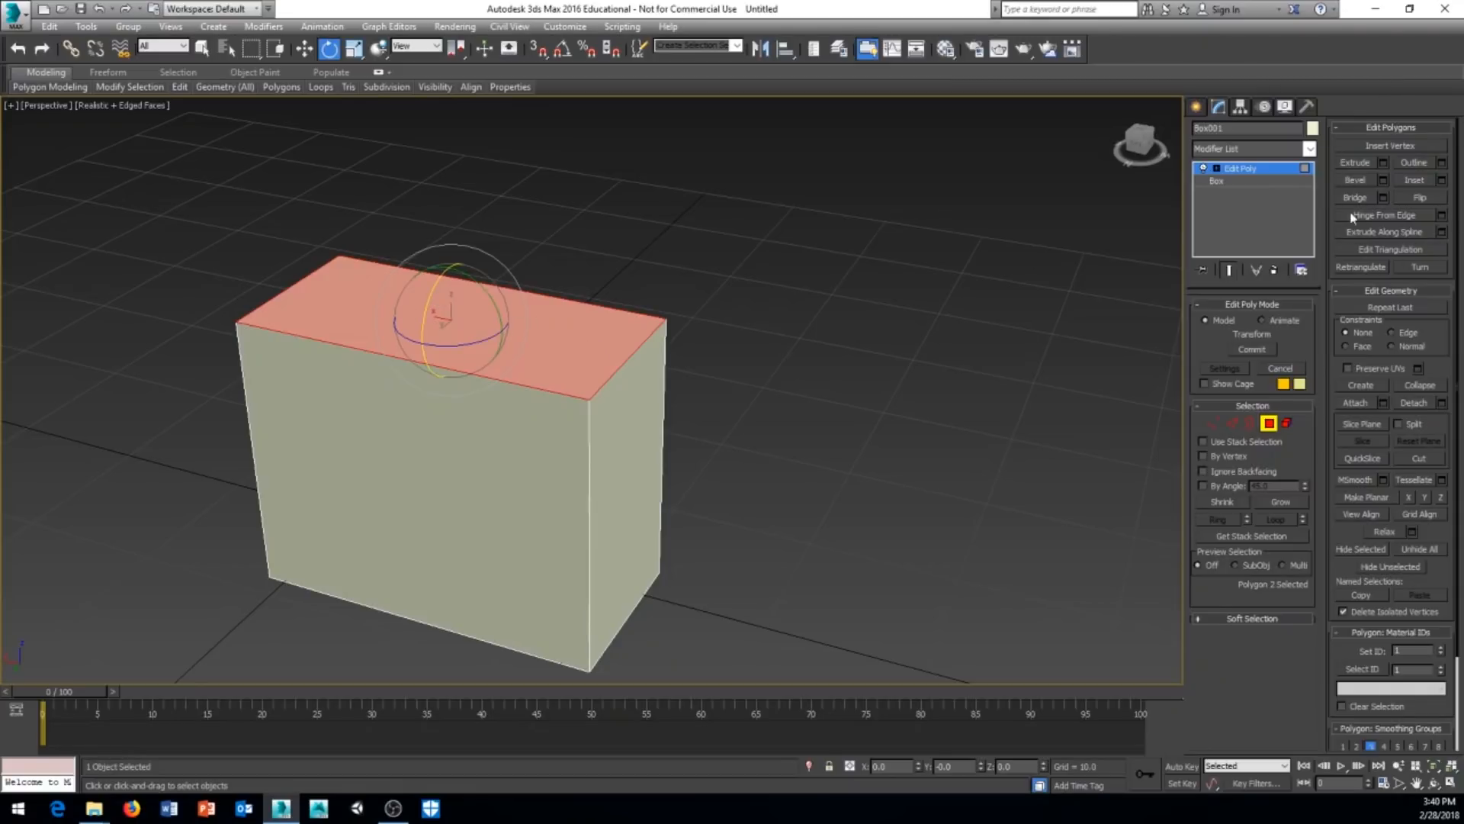
middle_click_drag(882, 299, 675, 374, "alt")
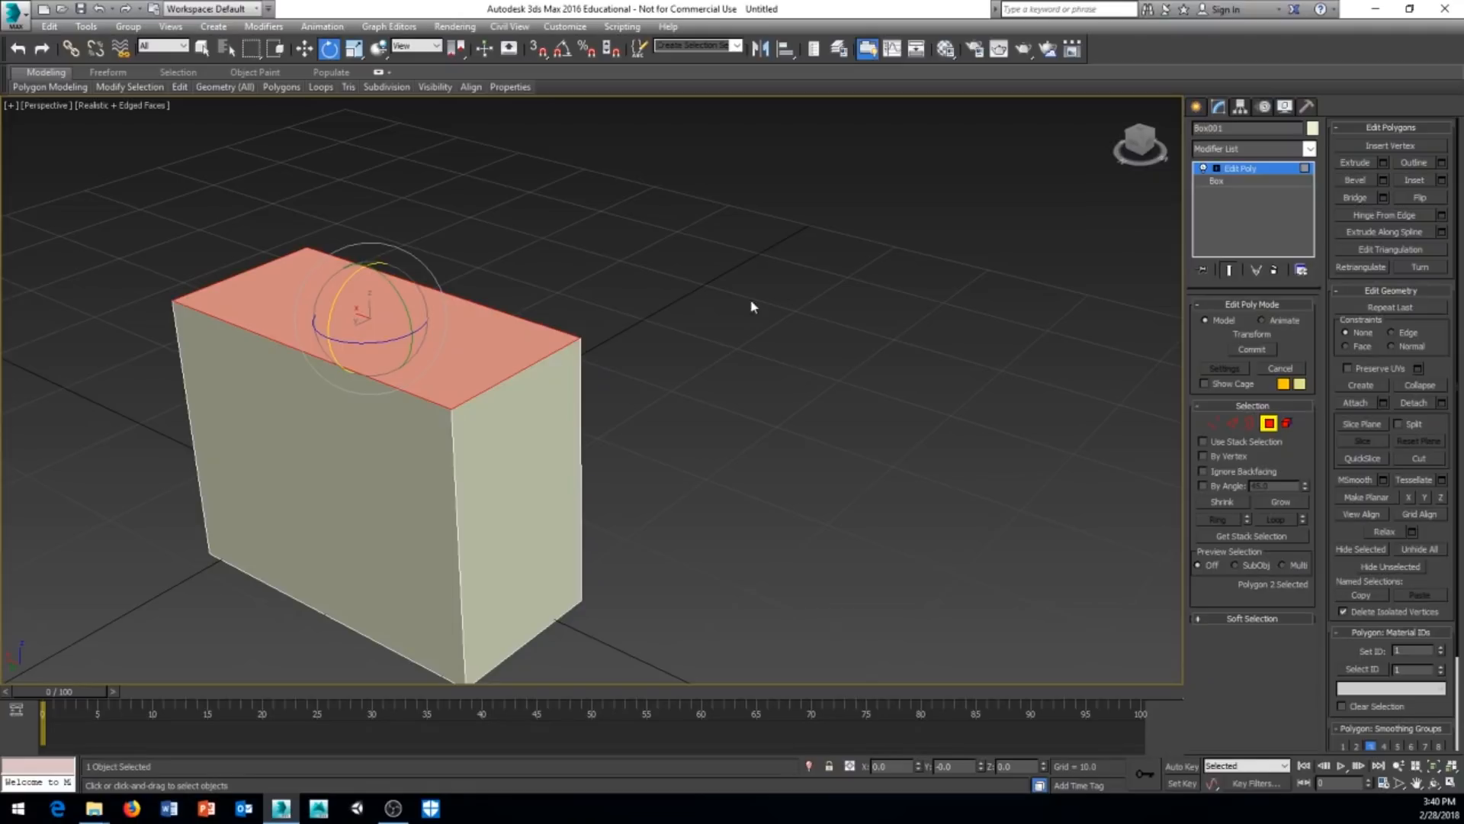
middle_click_drag(607, 377, 674, 381)
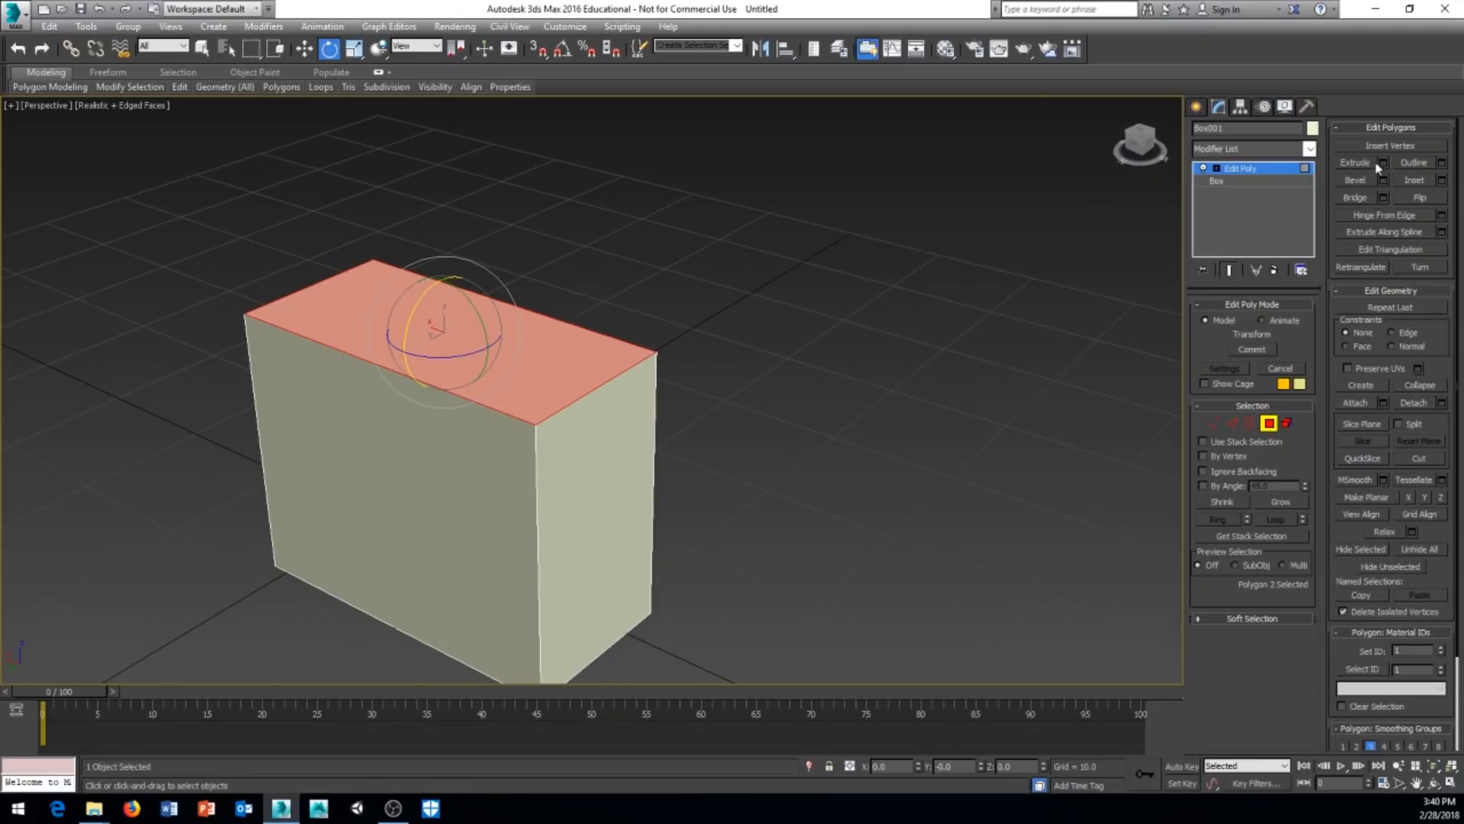
middle_click_drag(644, 379, 702, 359, "alt")
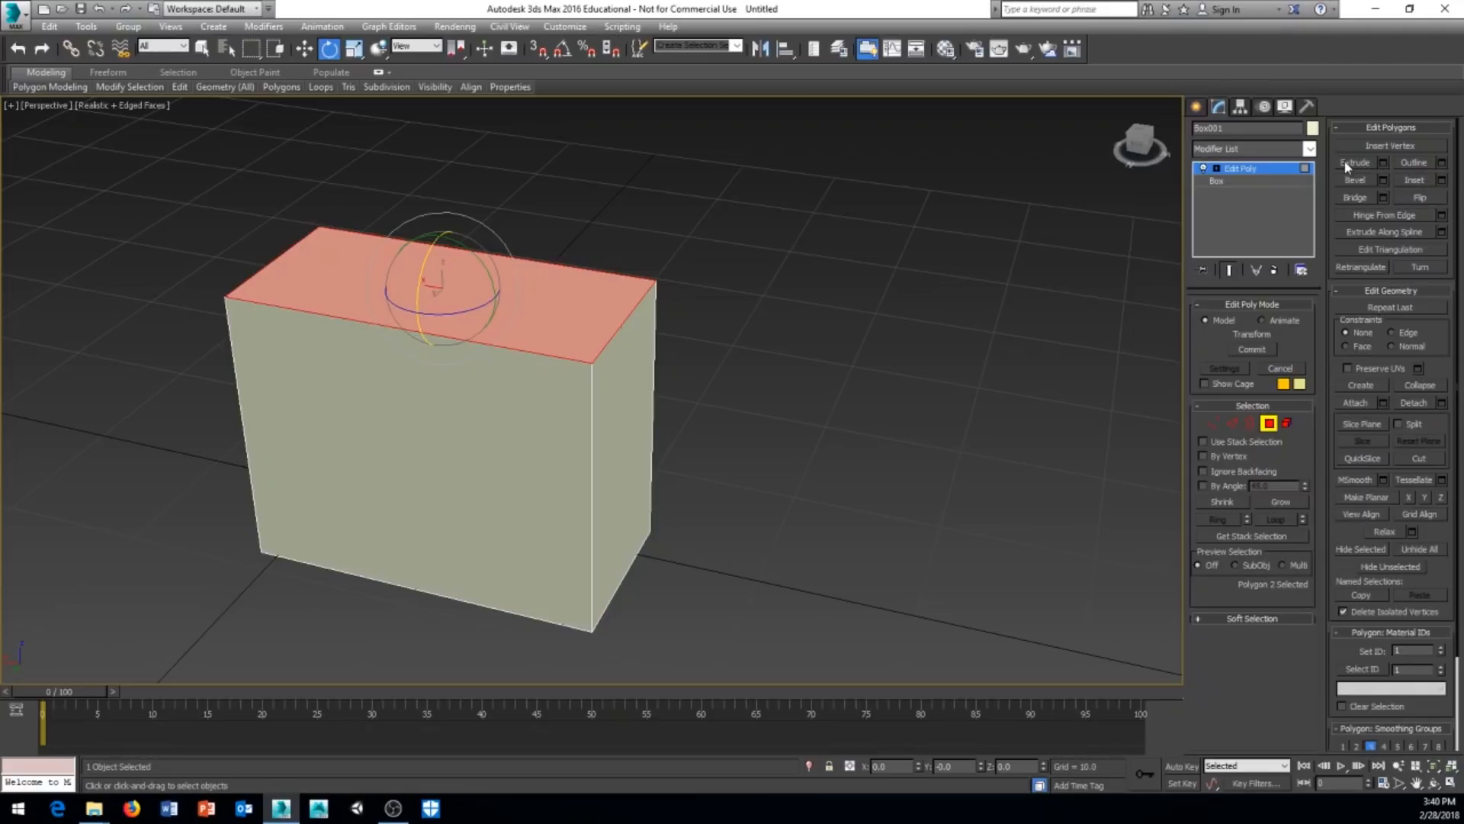
Open the Extrude settings for the selected top polygon and set the extrusion height to 5
left_click(1385, 164)
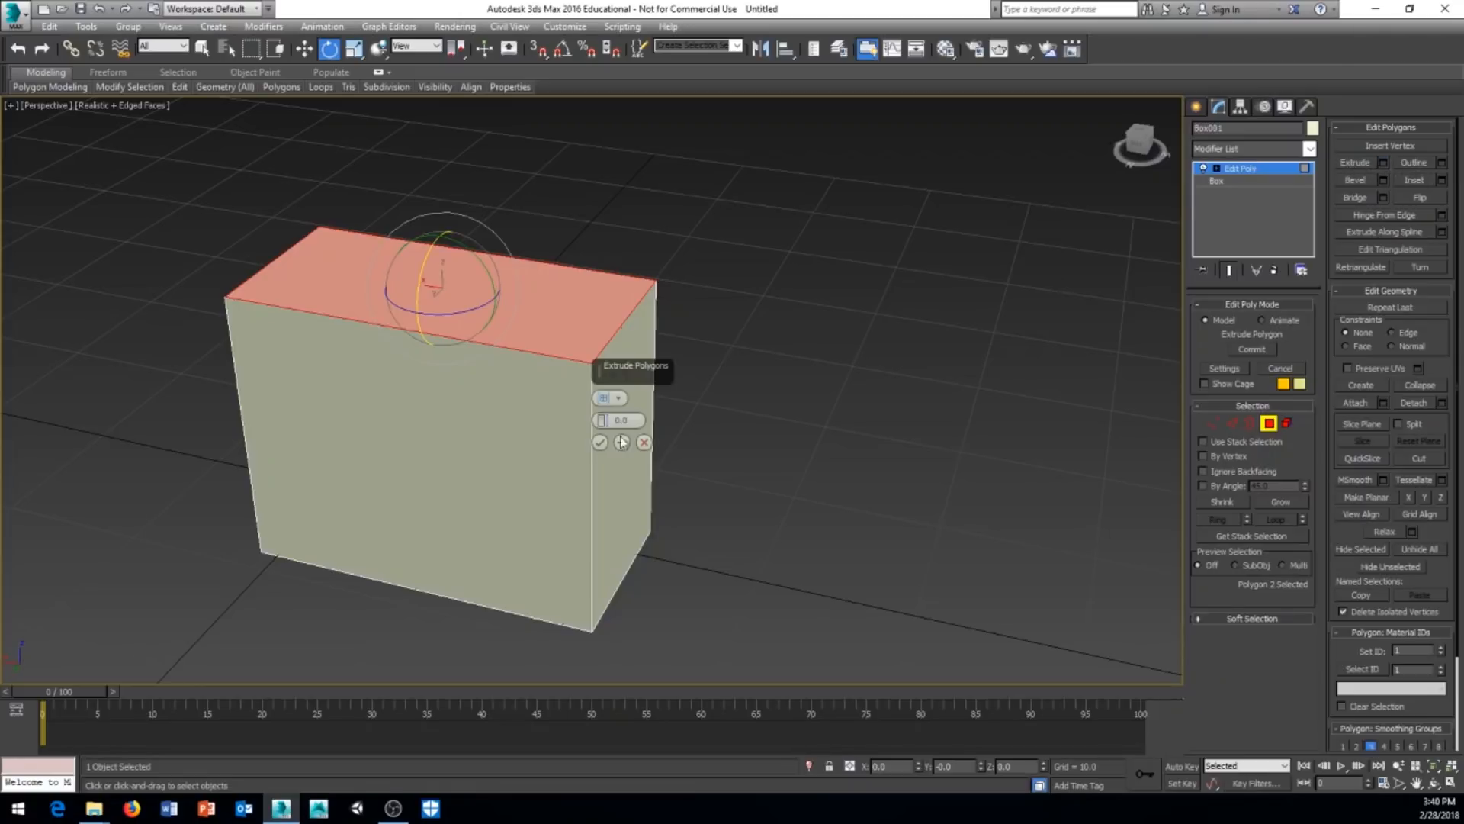
left_click_drag(627, 366, 921, 276)
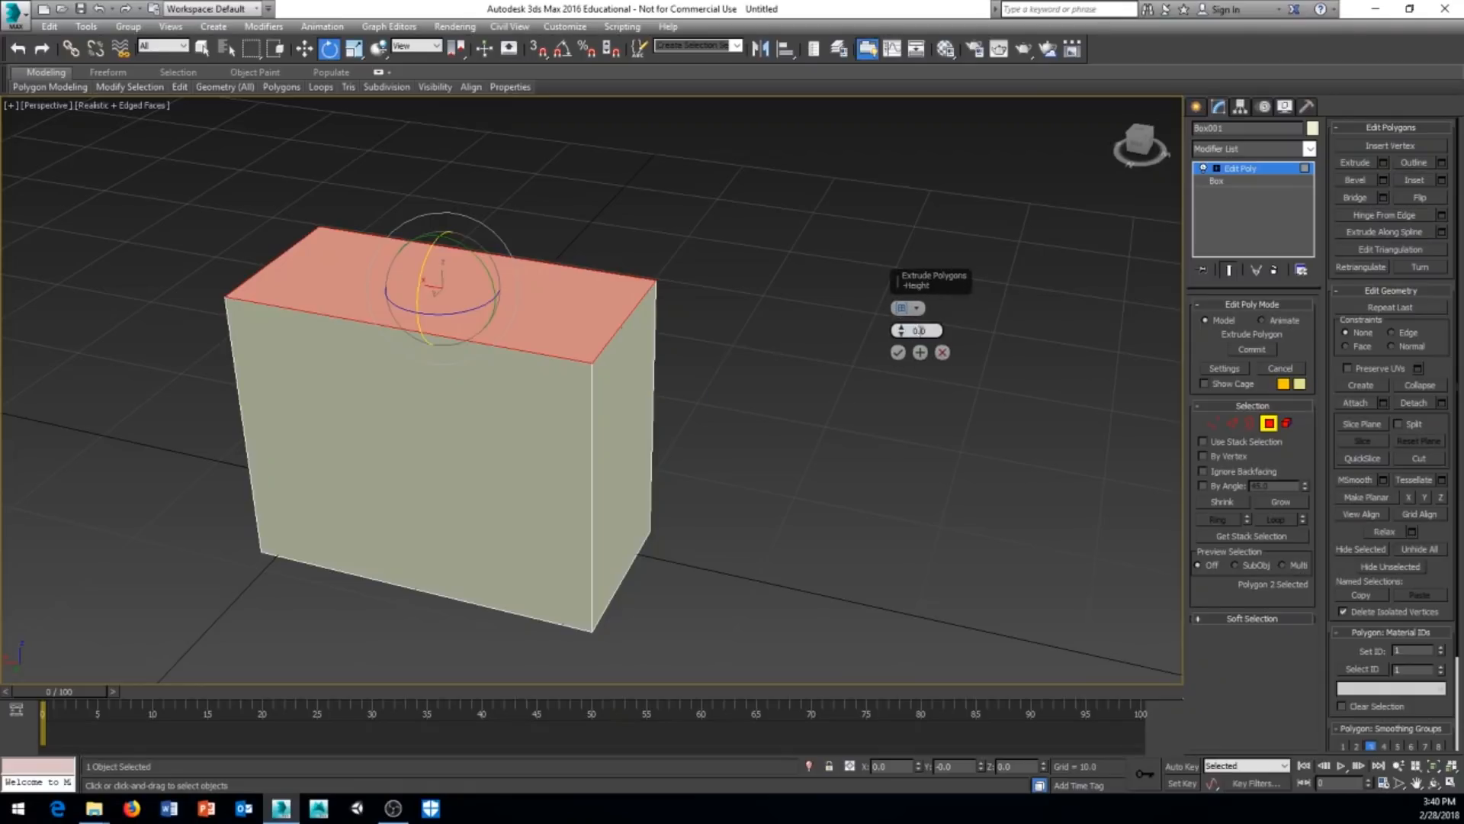
mouse_move(699, 391)
middle_mouse_down()
mouse_move(675, 421)
mouse_move(703, 401)
middle_mouse_up()
left_click_drag(900, 330, 905, 271)
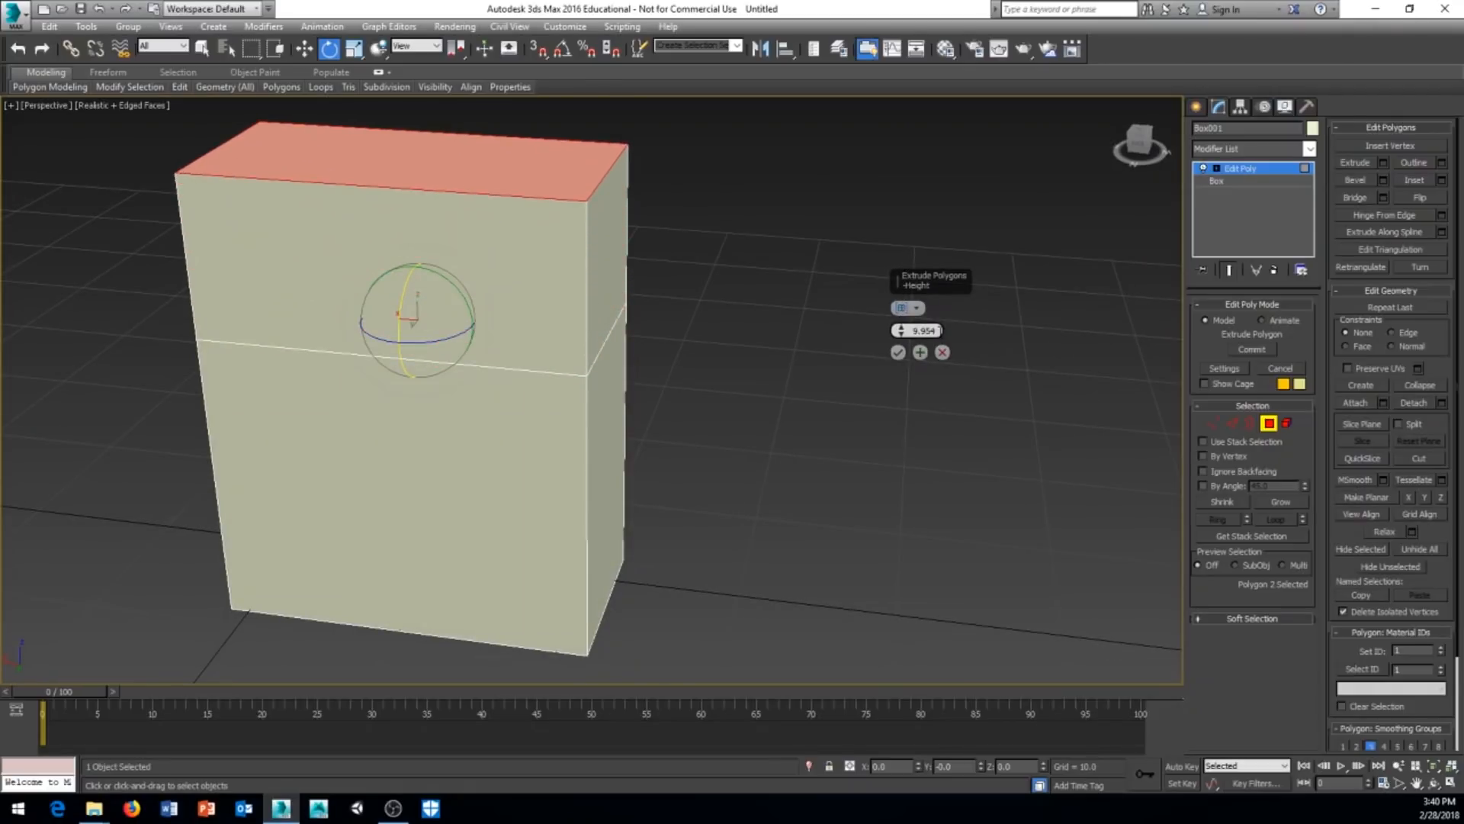
type("5")
key("Return")
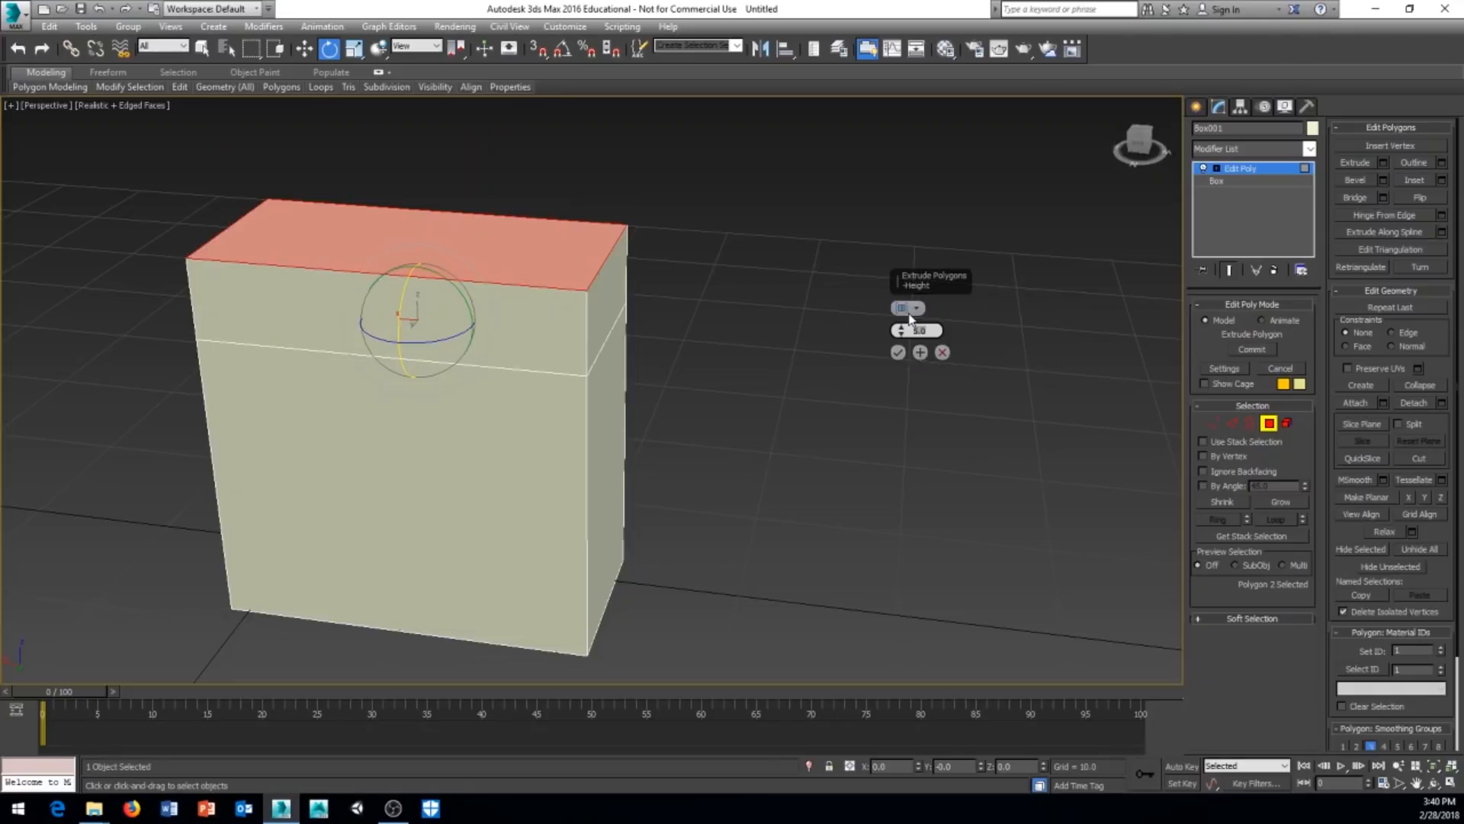
middle_click_drag(833, 454, 693, 468, "alt")
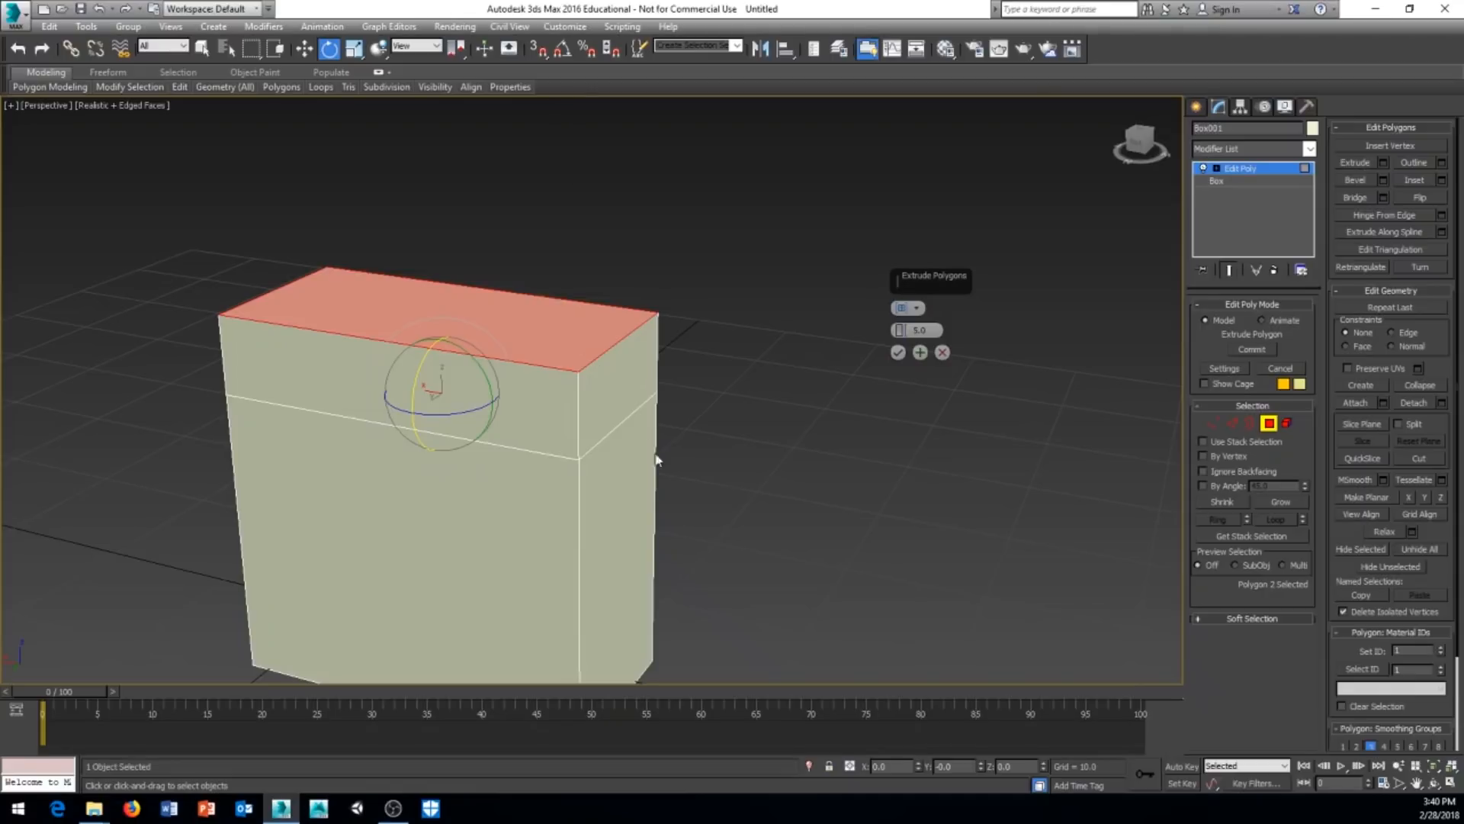
middle_click_drag(657, 454, 765, 455, "alt")
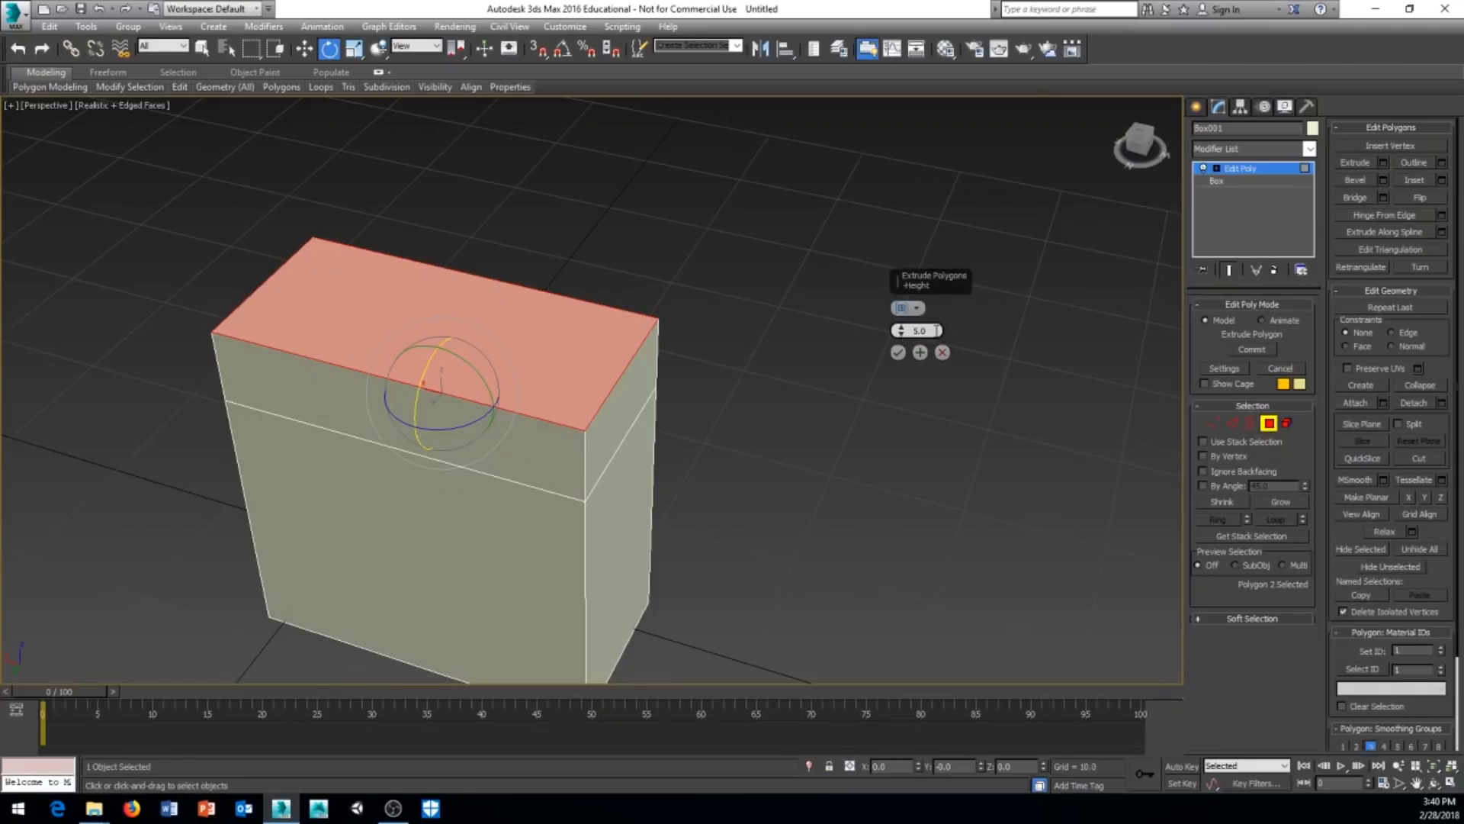
Set the top polygon's extrusion height to -5 so that it is pushed down into the box
middle_click_drag(664, 462, 671, 431, "alt")
left_click_drag(905, 336, 892, 418)
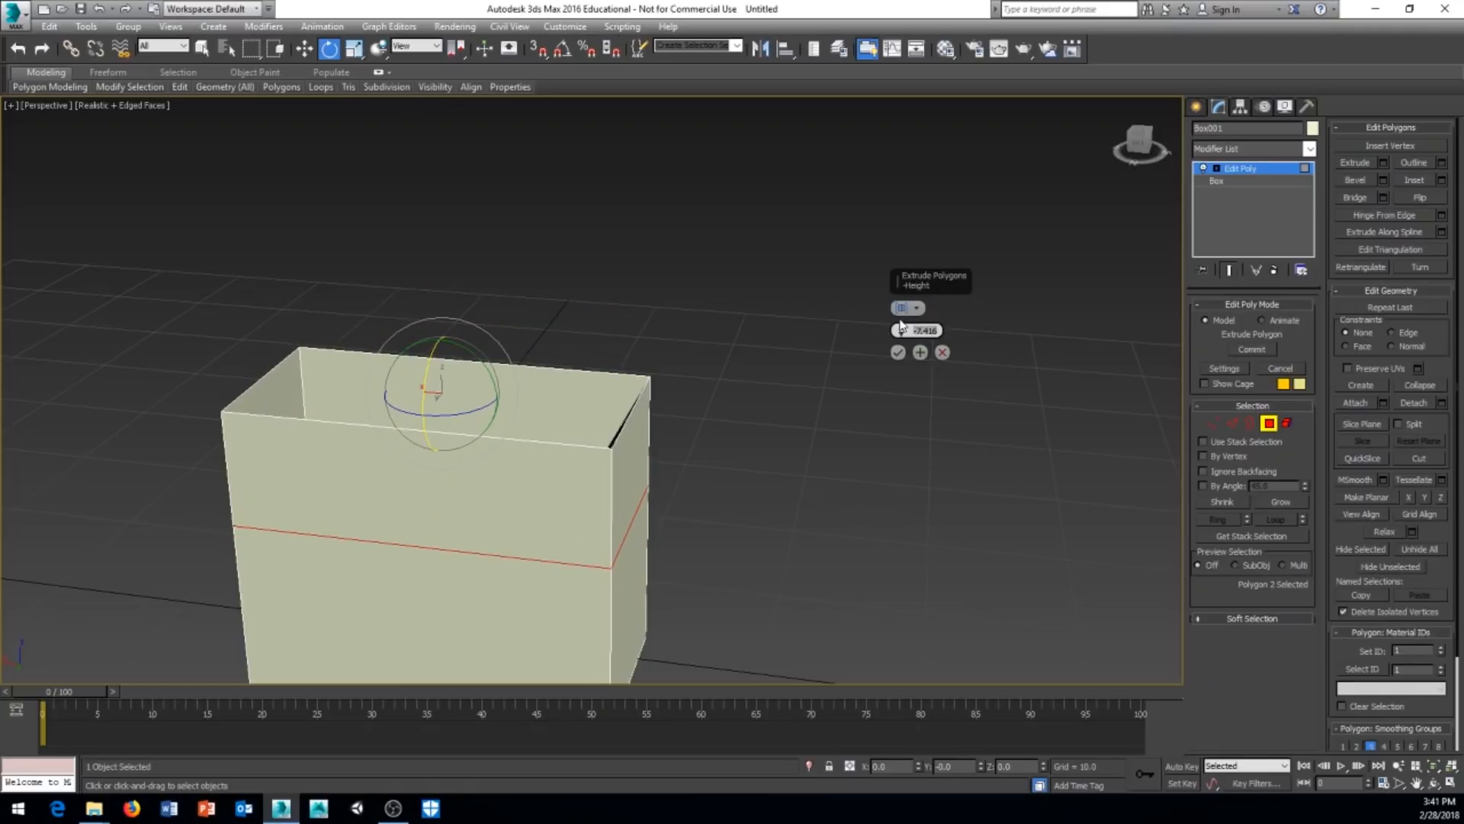
type("-5")
key("Return")
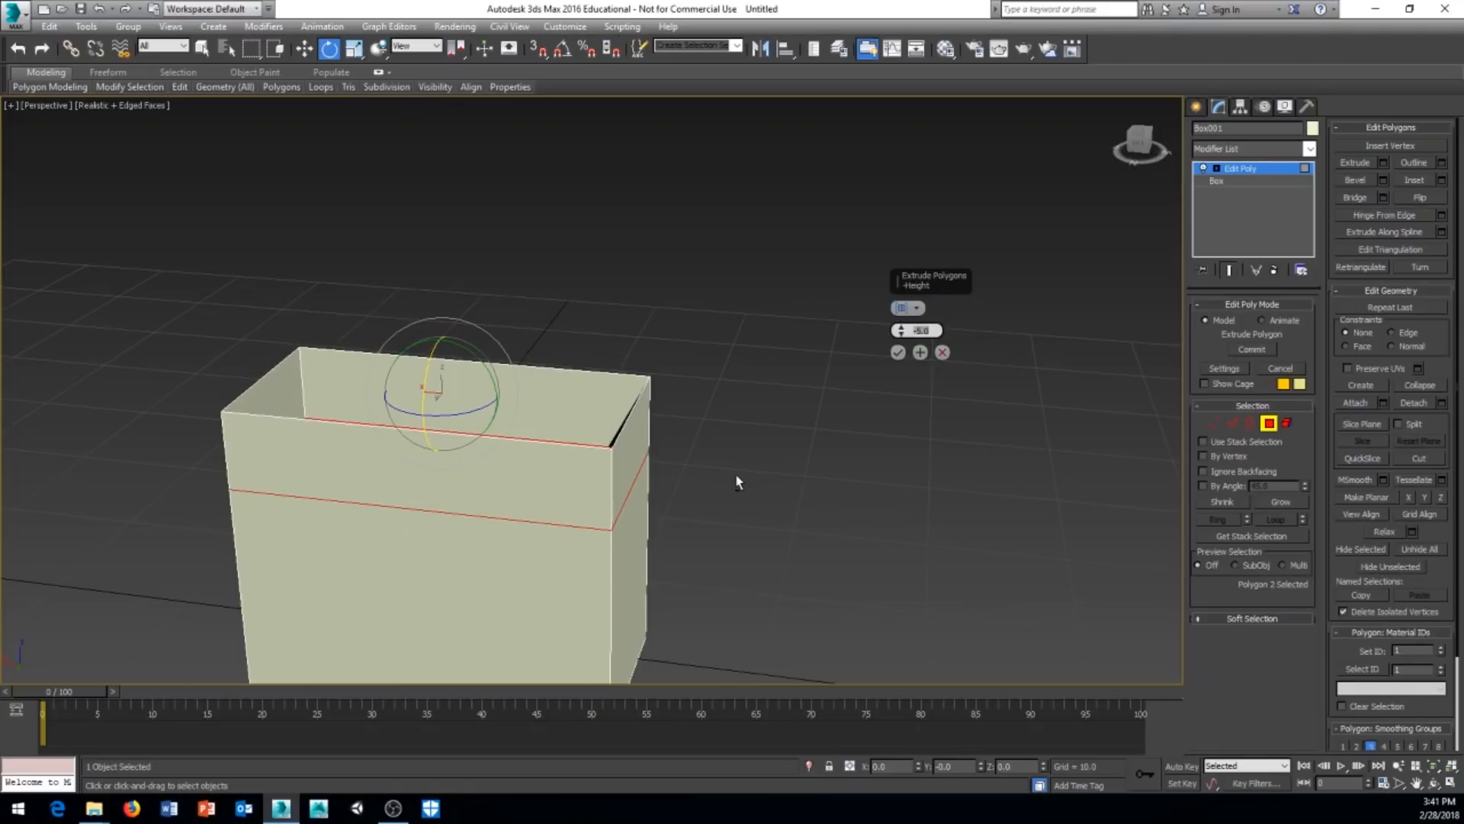
middle_click_drag(736, 481, 496, 452, "alt")
middle_click_drag(478, 400, 543, 354, "alt")
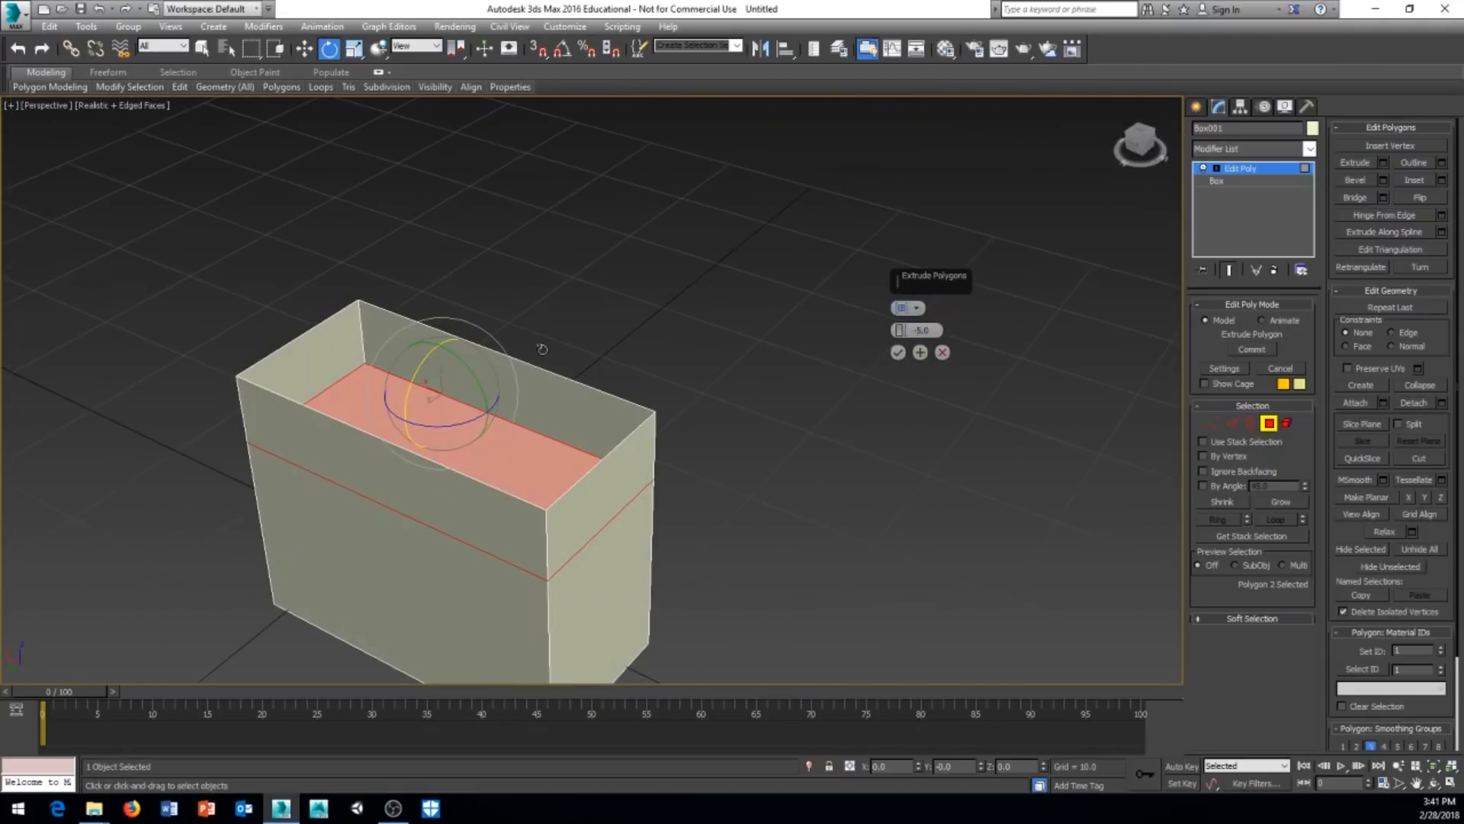
middle_click_drag(743, 521, 803, 490)
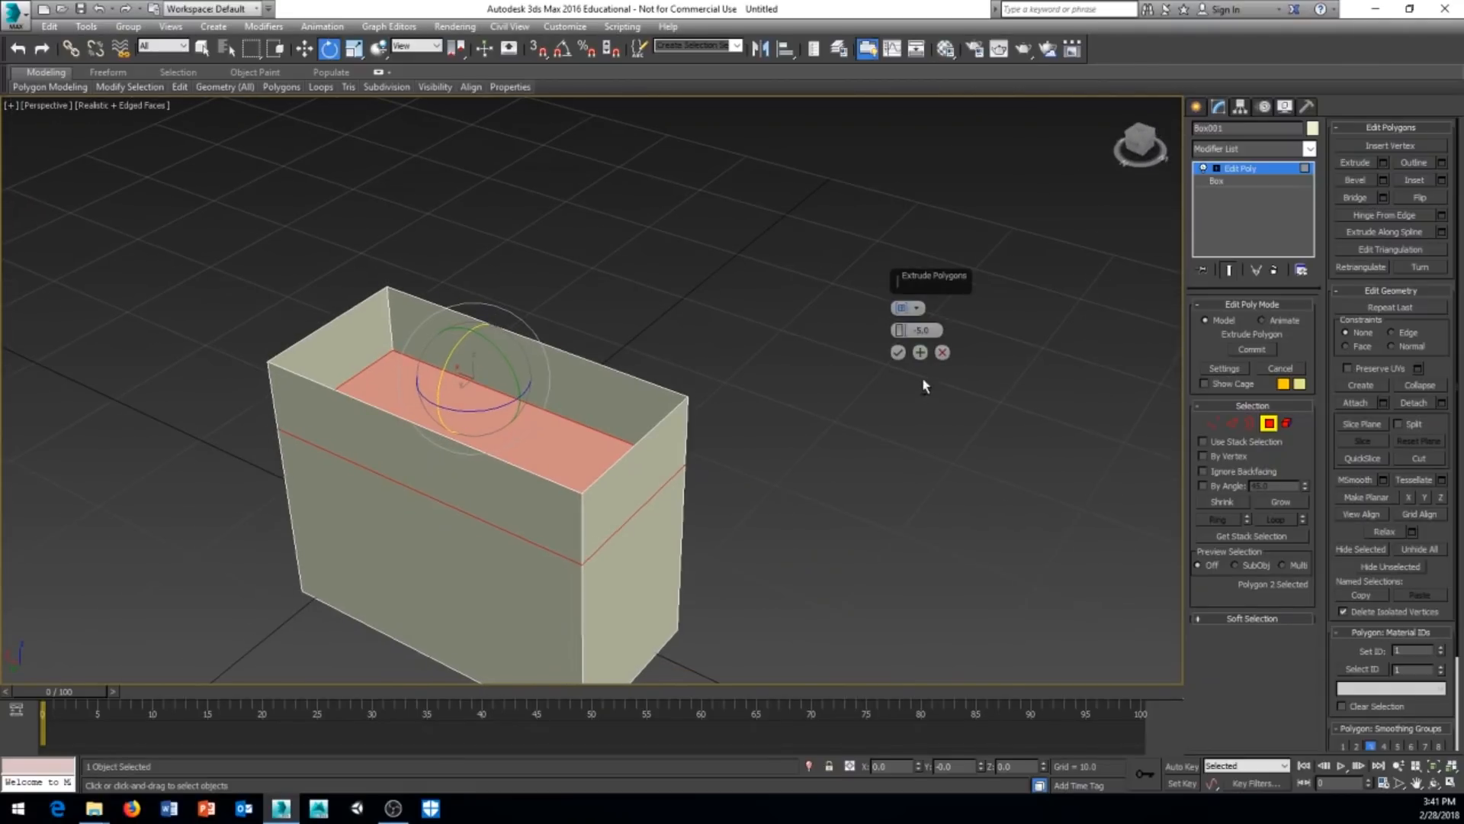
Apply the -5 extrusion repeatedly without closing its settings, and undo the extra extrusions
middle_click_drag(844, 411, 793, 479)
scroll(958, 395, "up", 2)
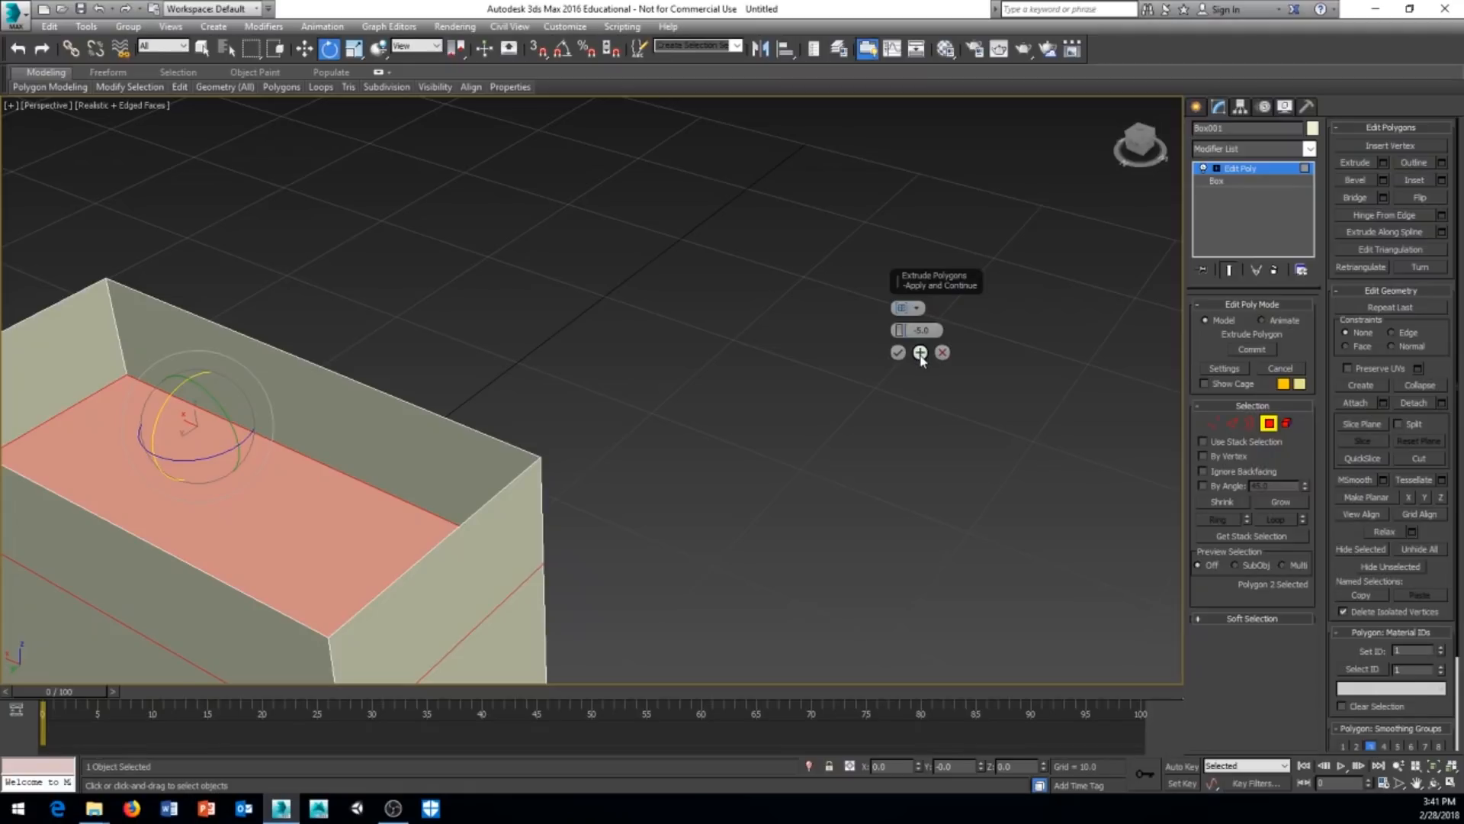
double_click(920, 357)
middle_click_drag(693, 419, 767, 362)
middle_click_drag(686, 412, 459, 508, "alt")
middle_click_drag(459, 508, 449, 499)
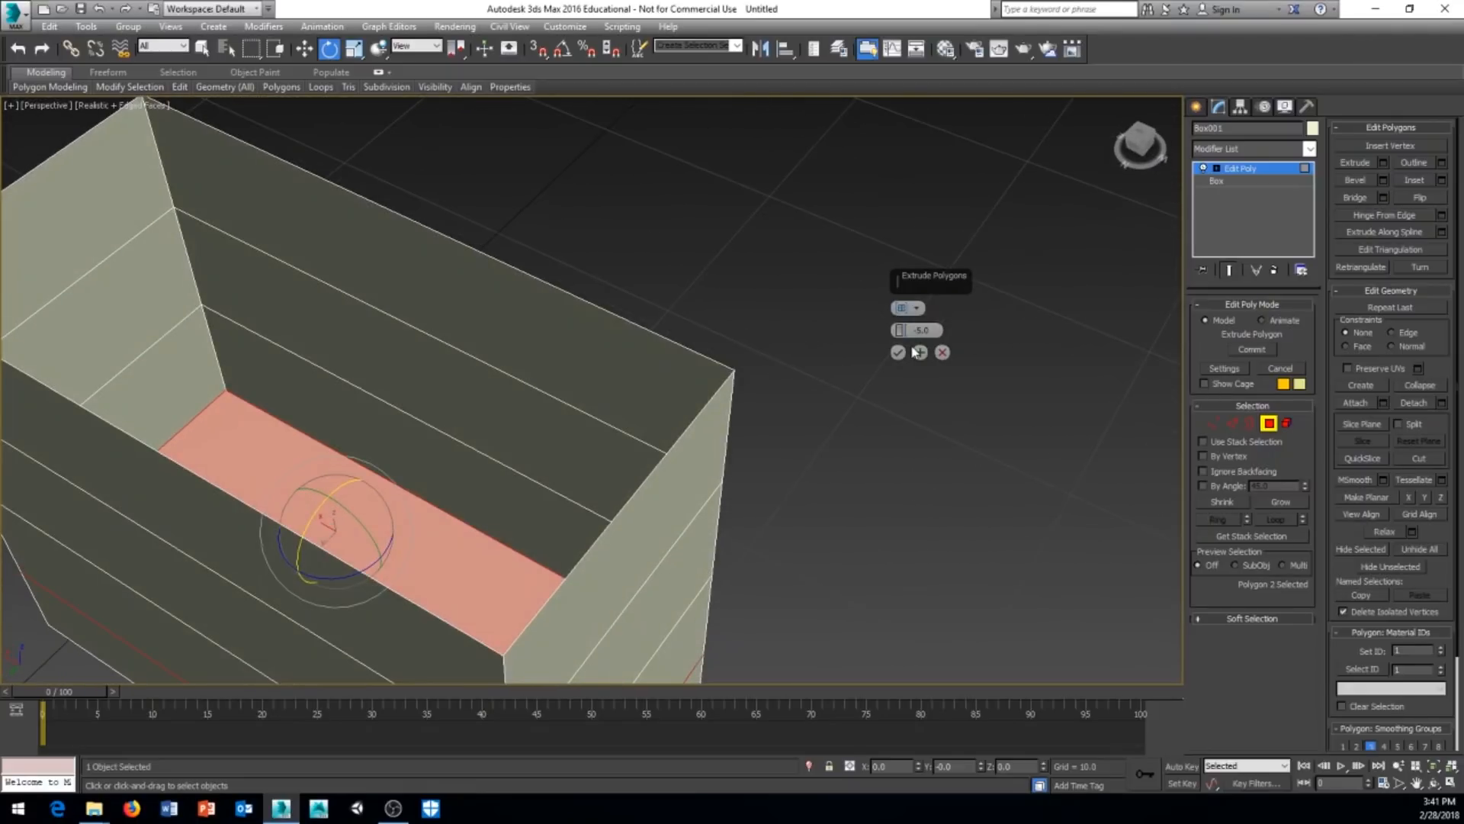
key("ctrl+z")
key("ctrl+z")
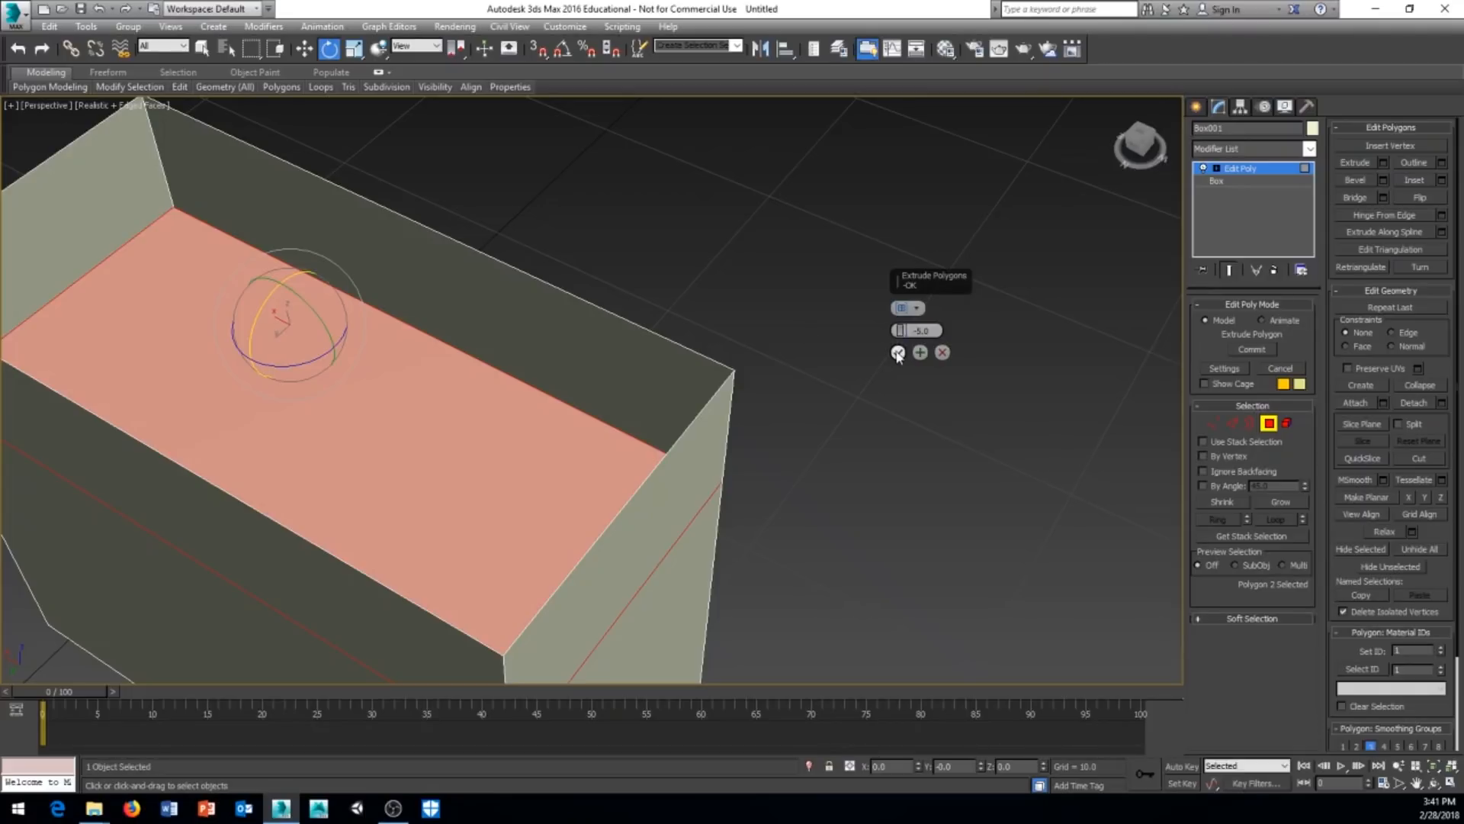
Accept the -5 extrusion and extrude the box's top polygon again interactively
left_click(897, 352)
middle_click_drag(789, 471, 809, 474)
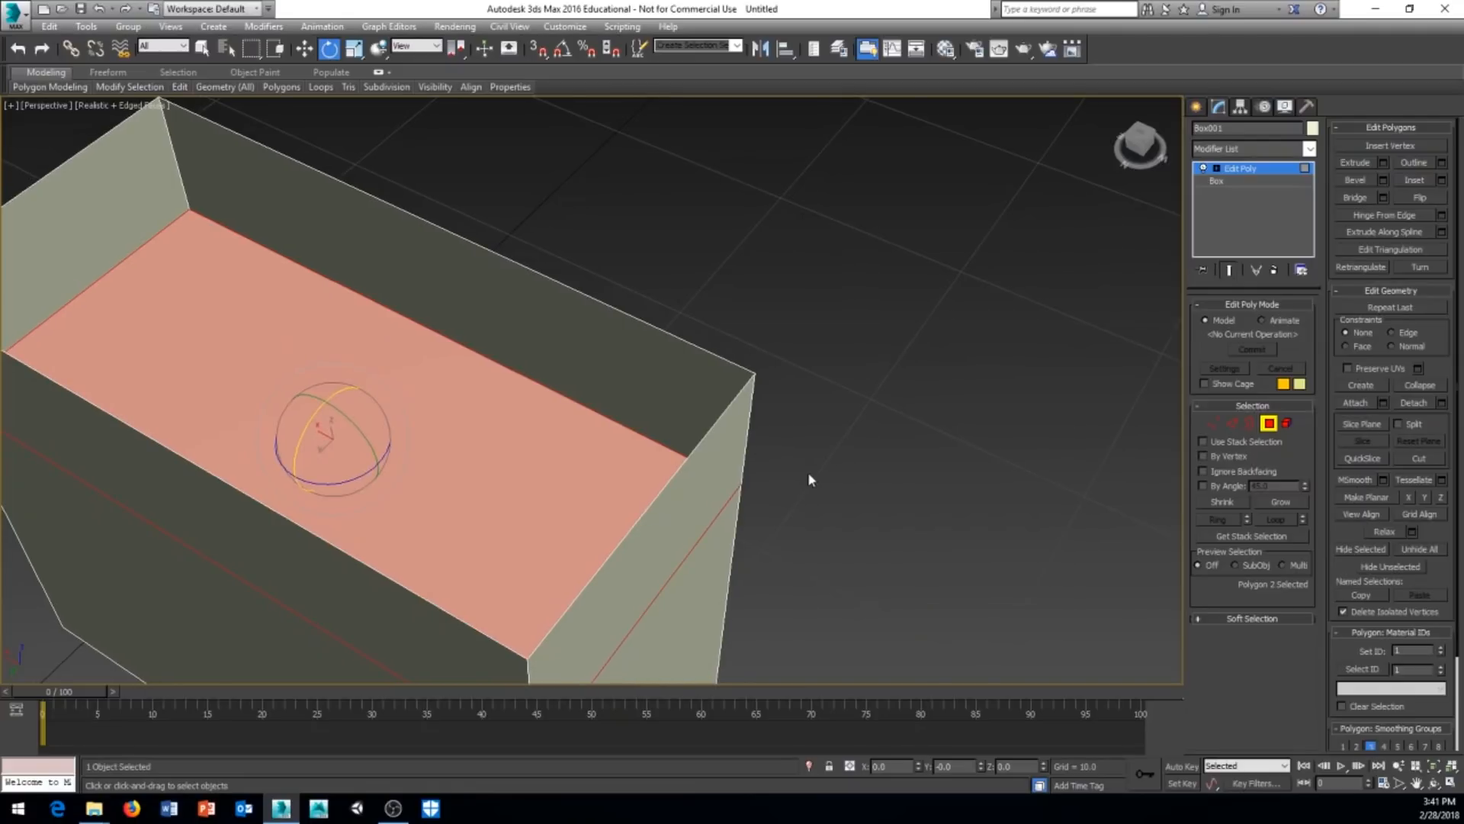
key("shift+e")
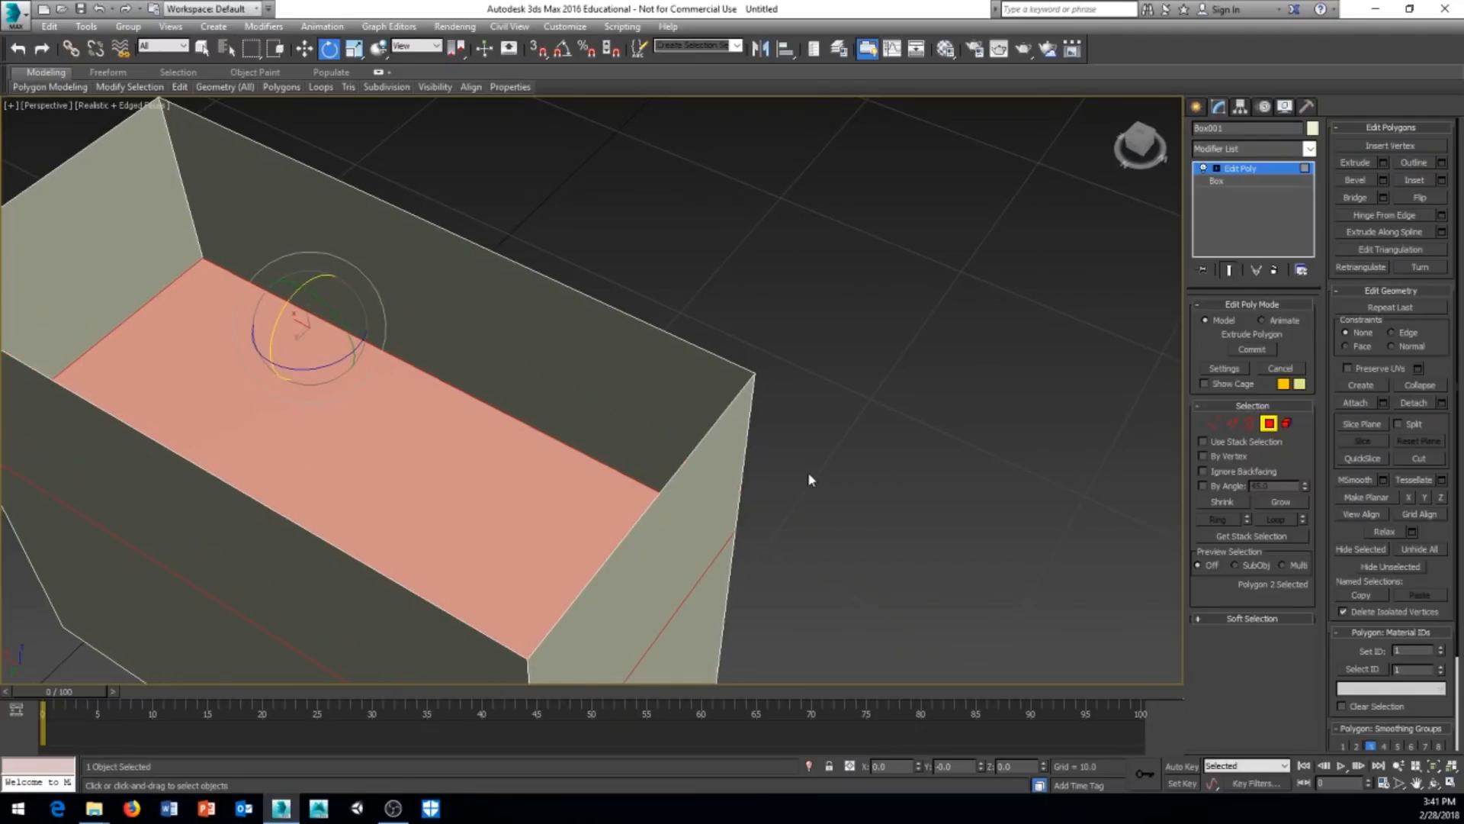
middle_click_drag(816, 460, 816, 552)
scroll(816, 552, "down", 5)
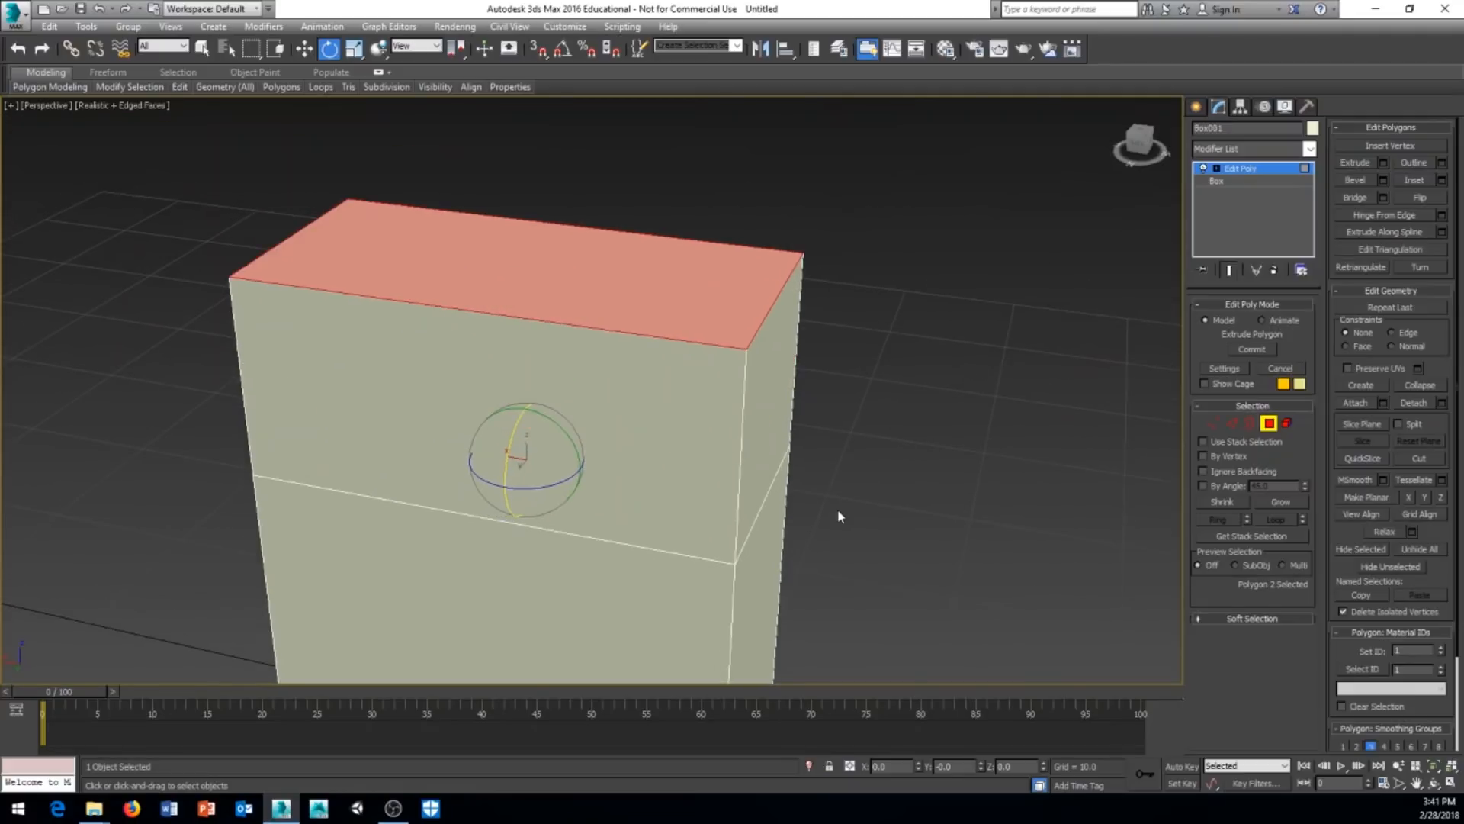
middle_click_drag(816, 526, 804, 513)
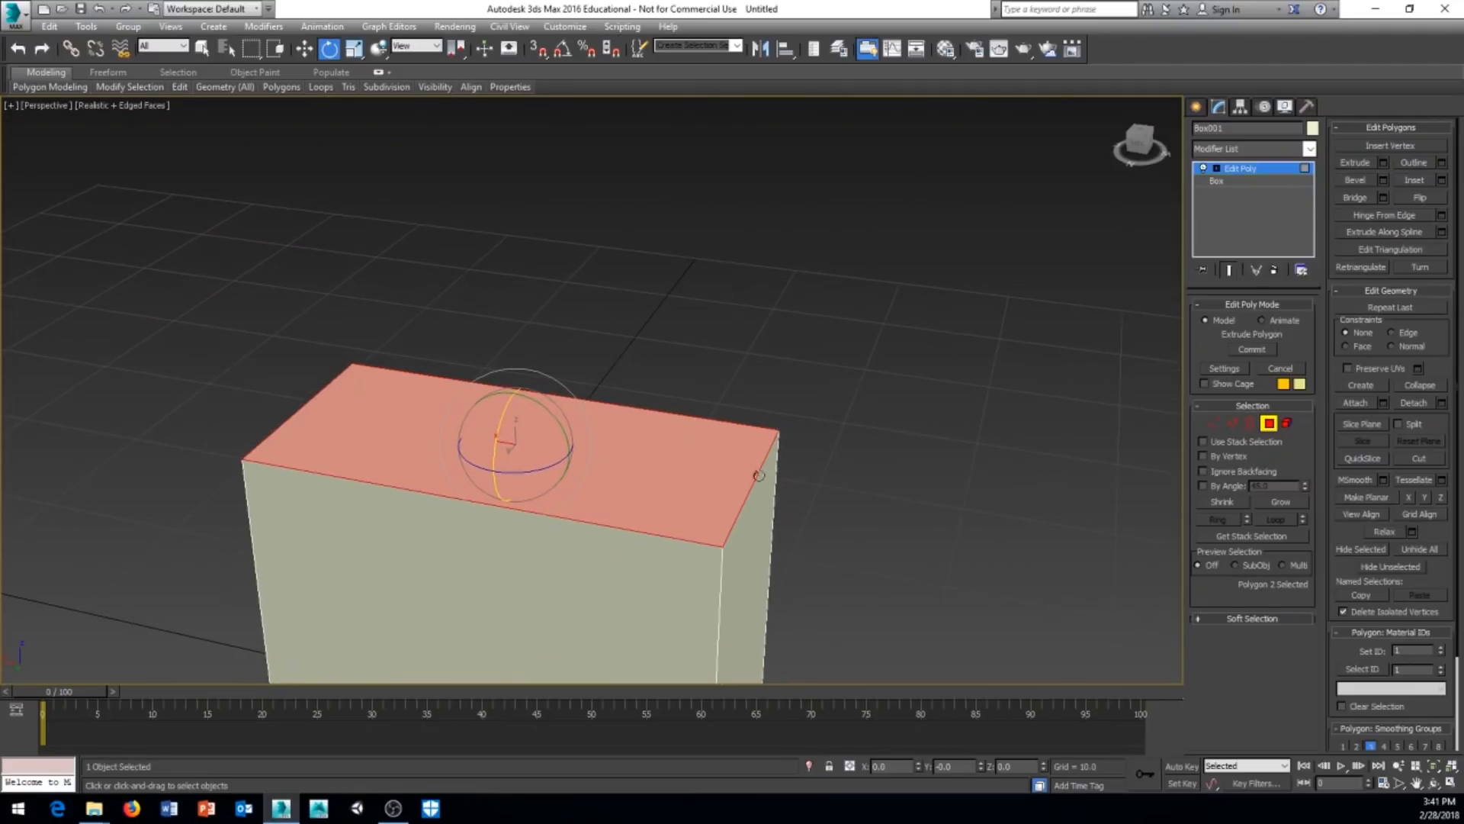
middle_click_drag(872, 454, 867, 425)
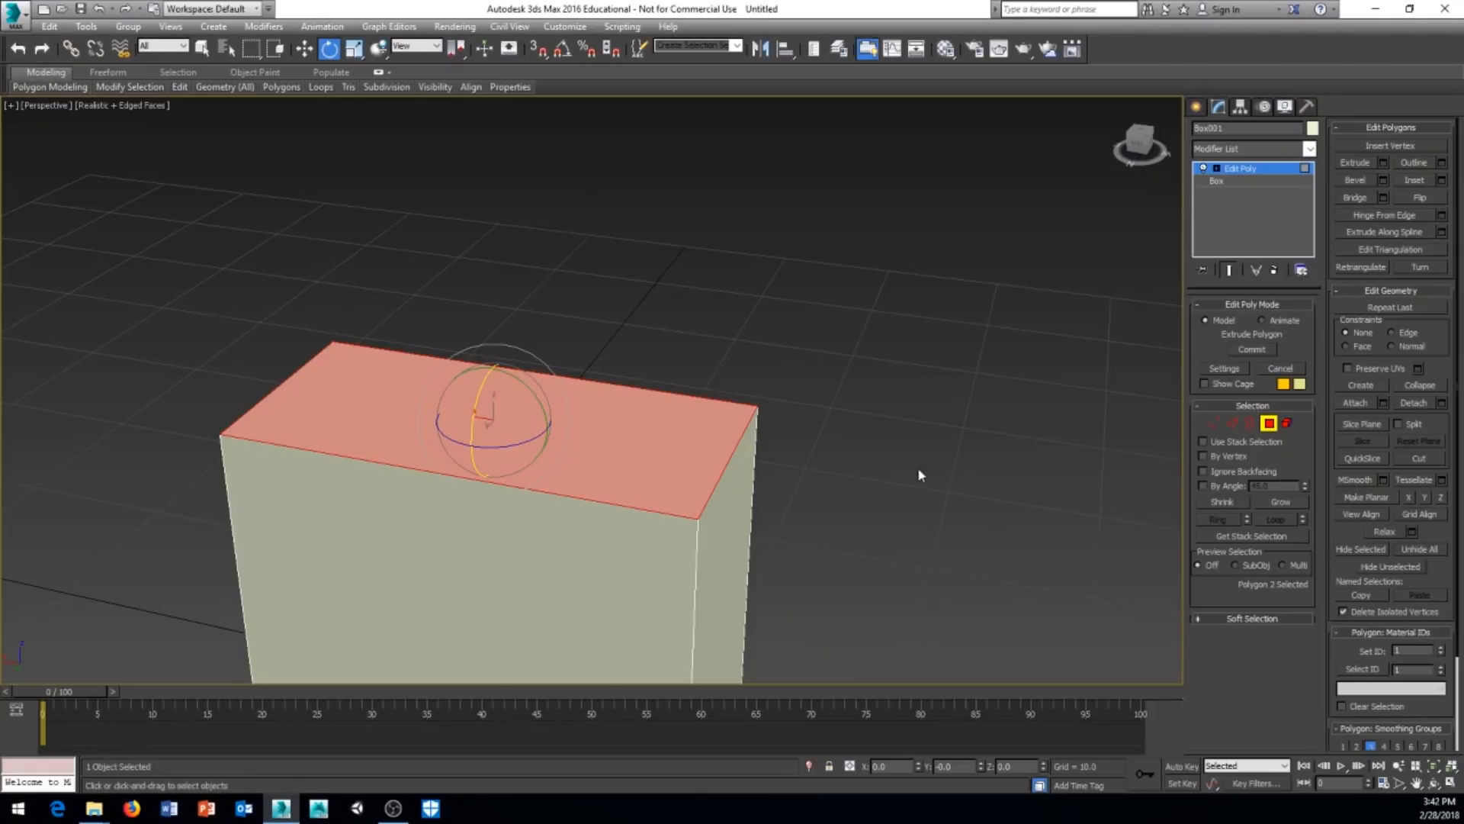
middle_click_drag(917, 466, 908, 444)
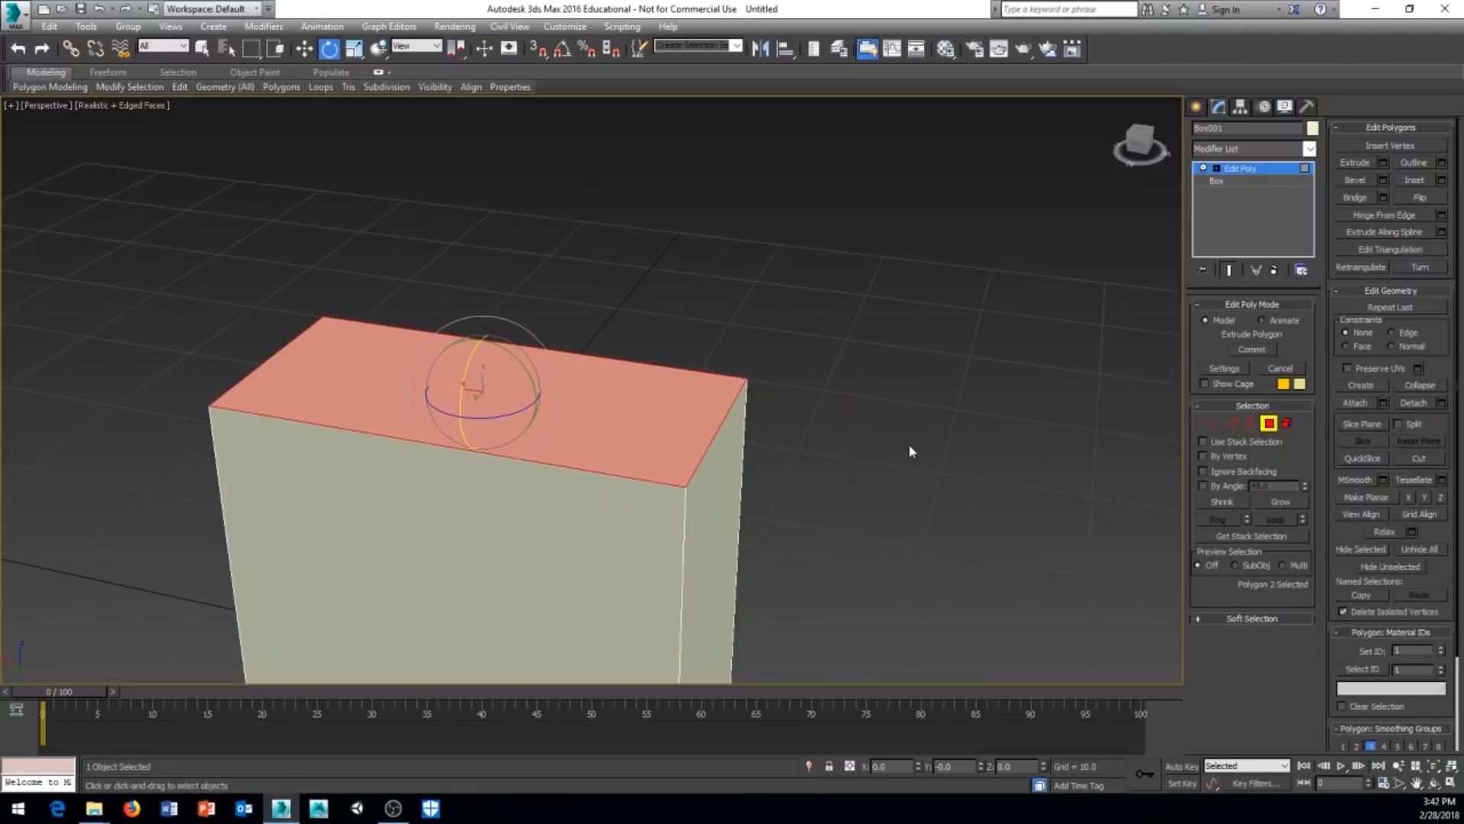
Bevel the box's top polygon with a height of about 3.746 and an outline of about -2.248
left_click(1383, 180)
middle_click_drag(917, 520, 598, 500, "alt")
scroll(598, 500, "up", 5)
scroll(677, 386, "down", 3)
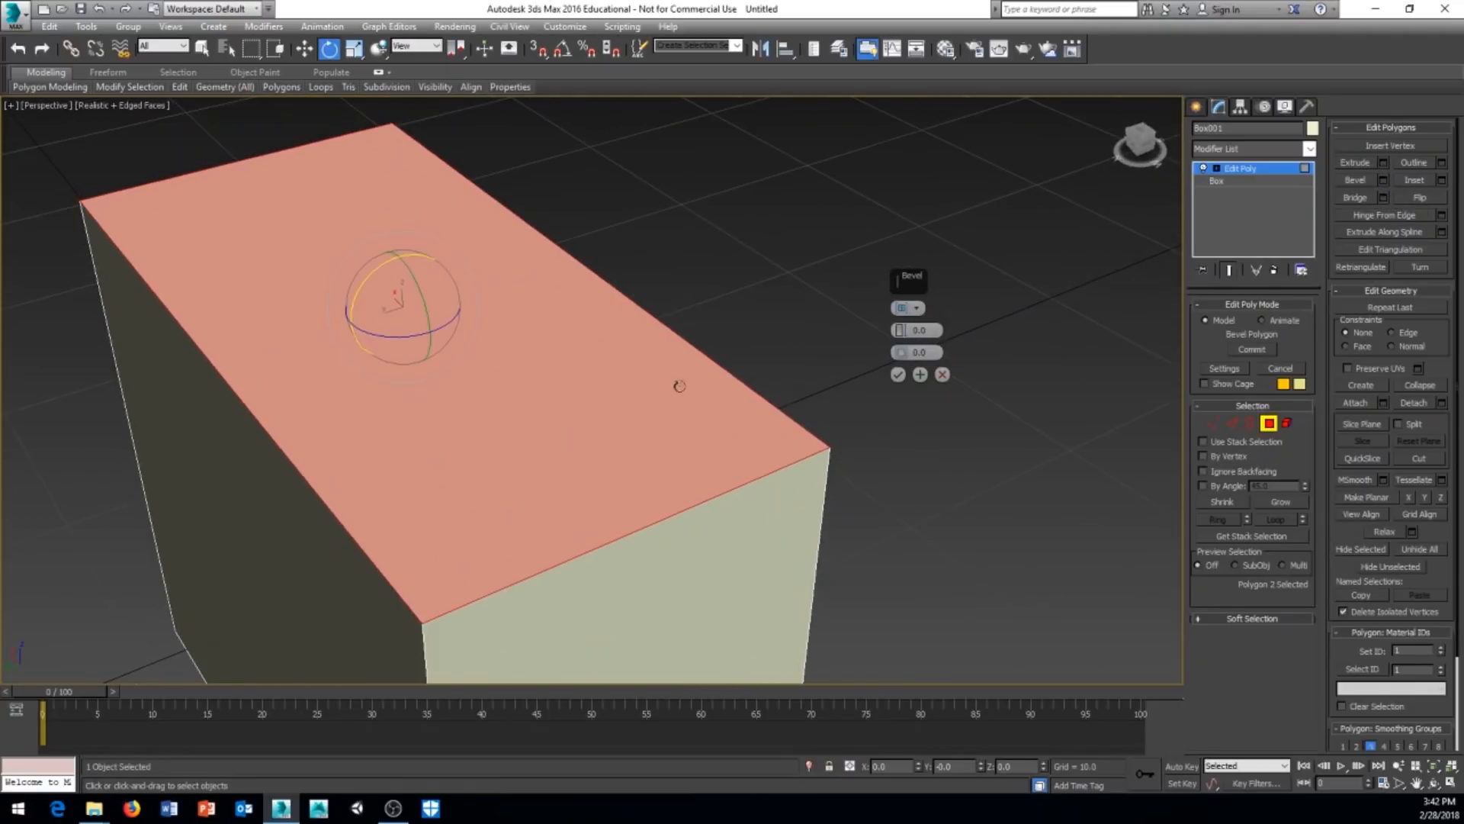
left_click_drag(903, 333, 910, 300)
middle_click_drag(910, 299, 808, 381, "alt")
mouse_move(903, 355)
left_mouse_down()
mouse_move(903, 384)
mouse_move(908, 352)
mouse_move(905, 370)
left_mouse_up()
middle_click_drag(826, 439, 636, 423, "alt")
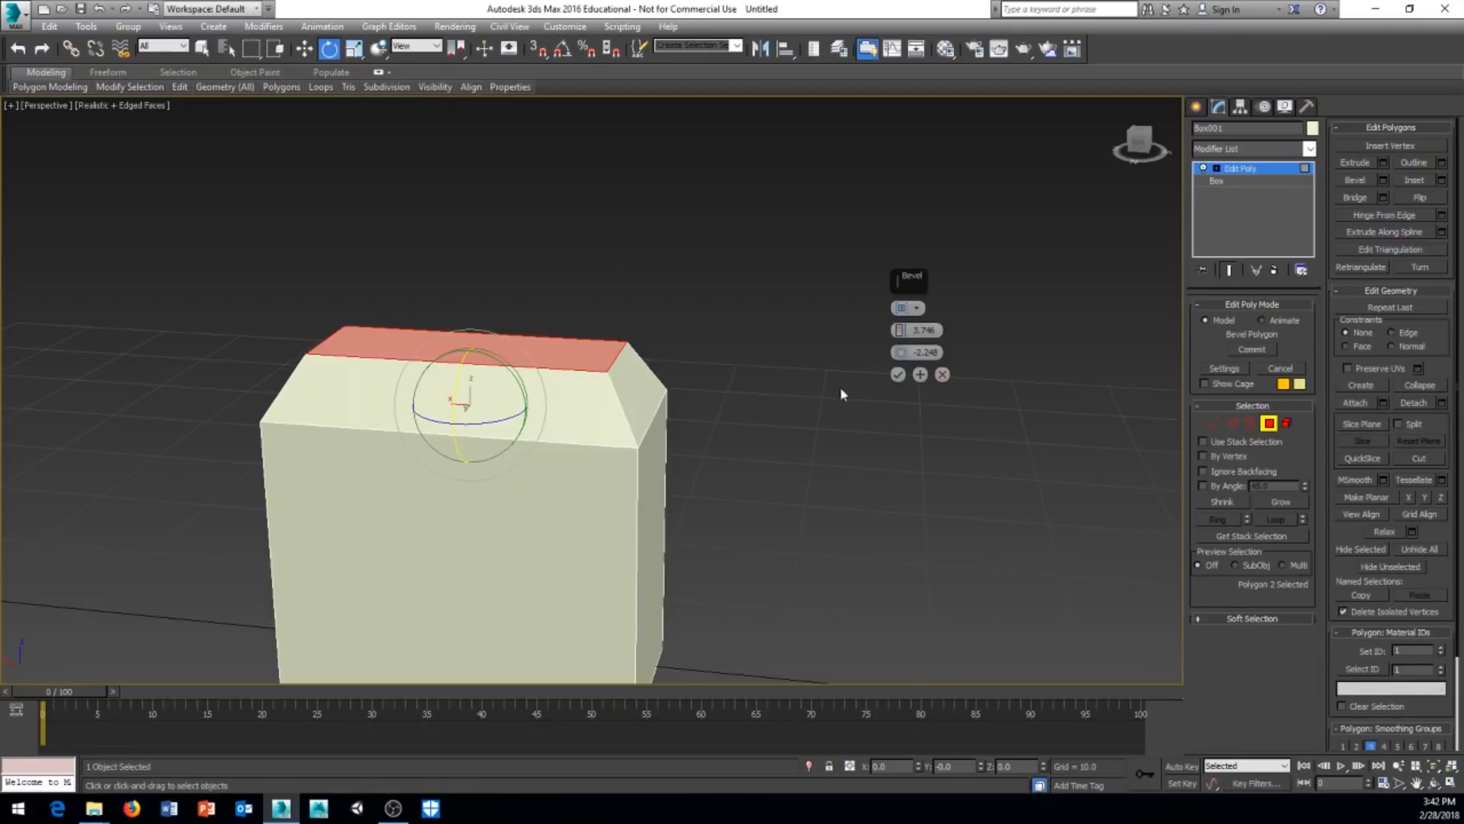
Apply the bevel and continue with a second one of outline 0 and height about 20.122 to form a tall upper block
left_click(921, 374)
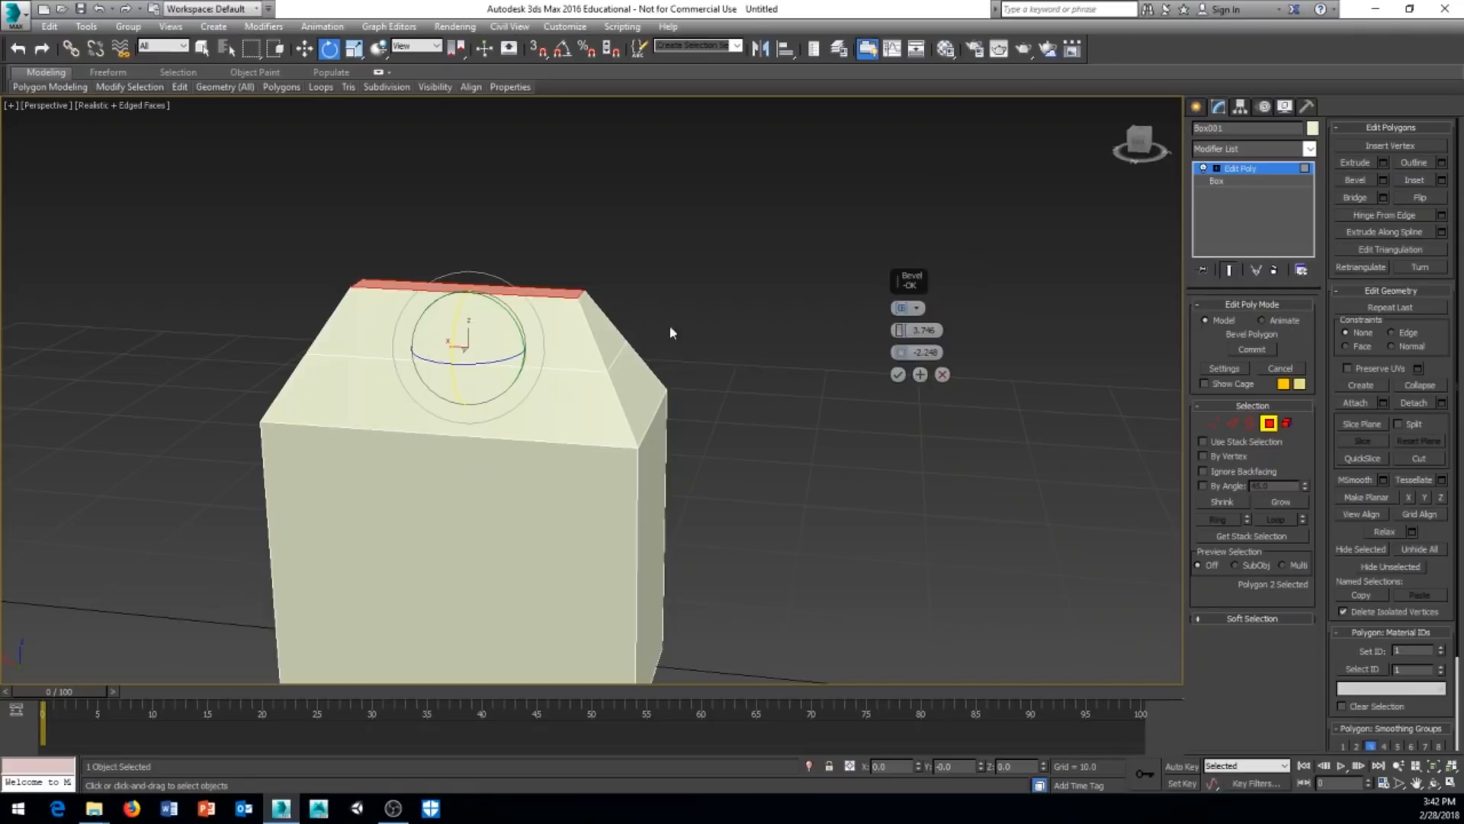
right_click(900, 355)
middle_click_drag(724, 402, 726, 411)
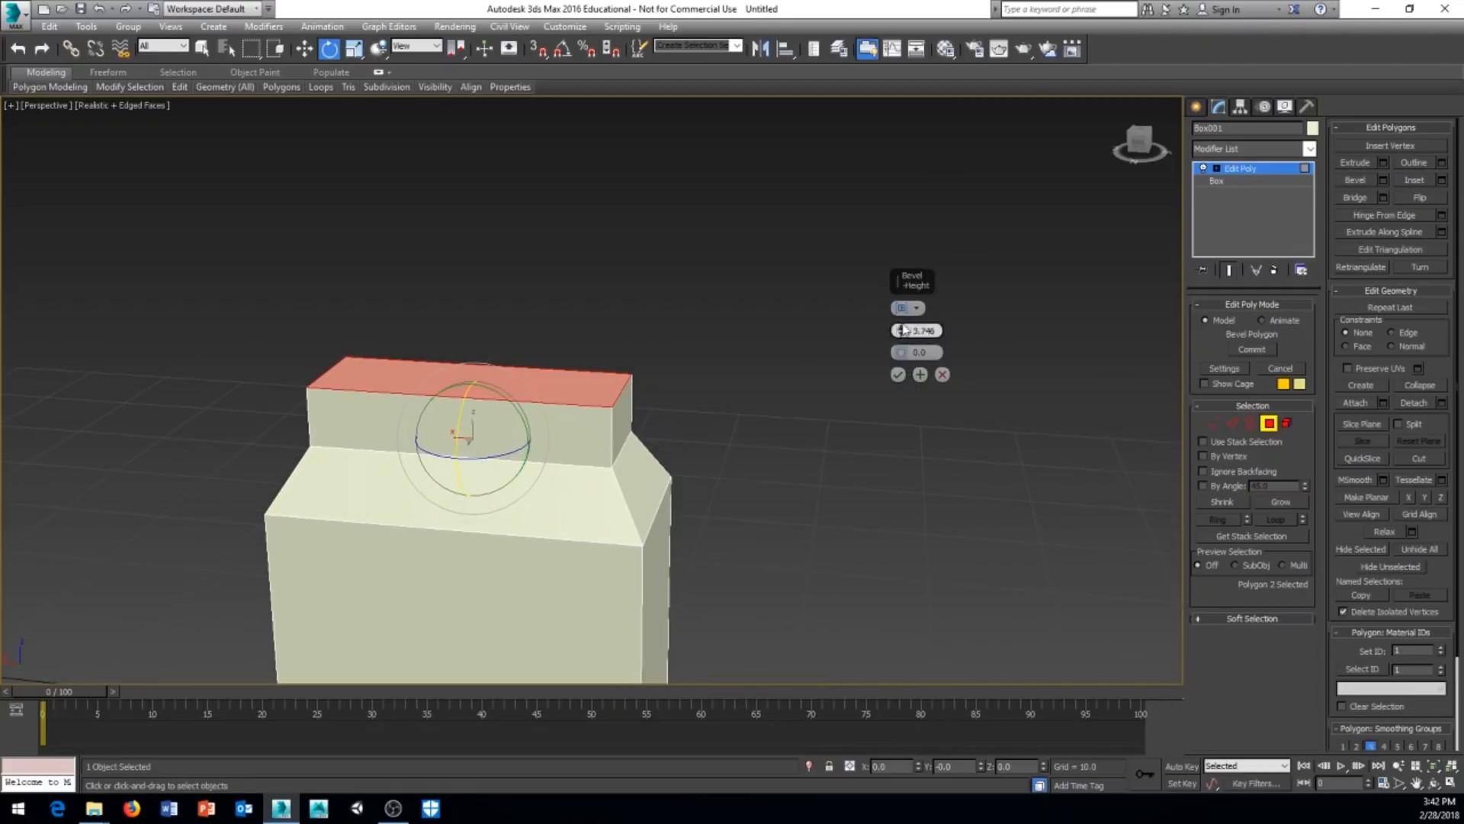
left_click_drag(900, 331, 900, 205)
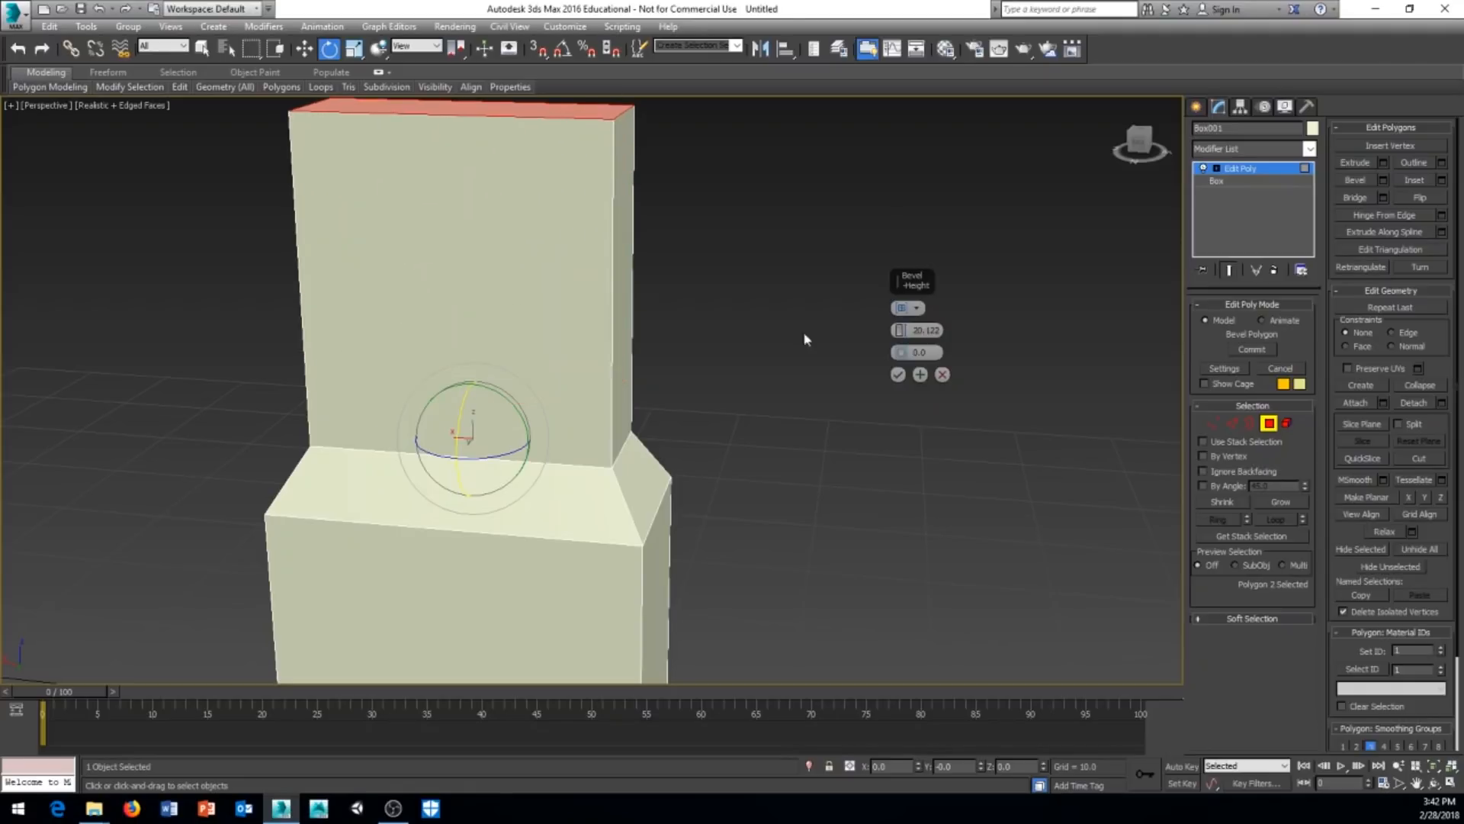
middle_click_drag(733, 469, 813, 490)
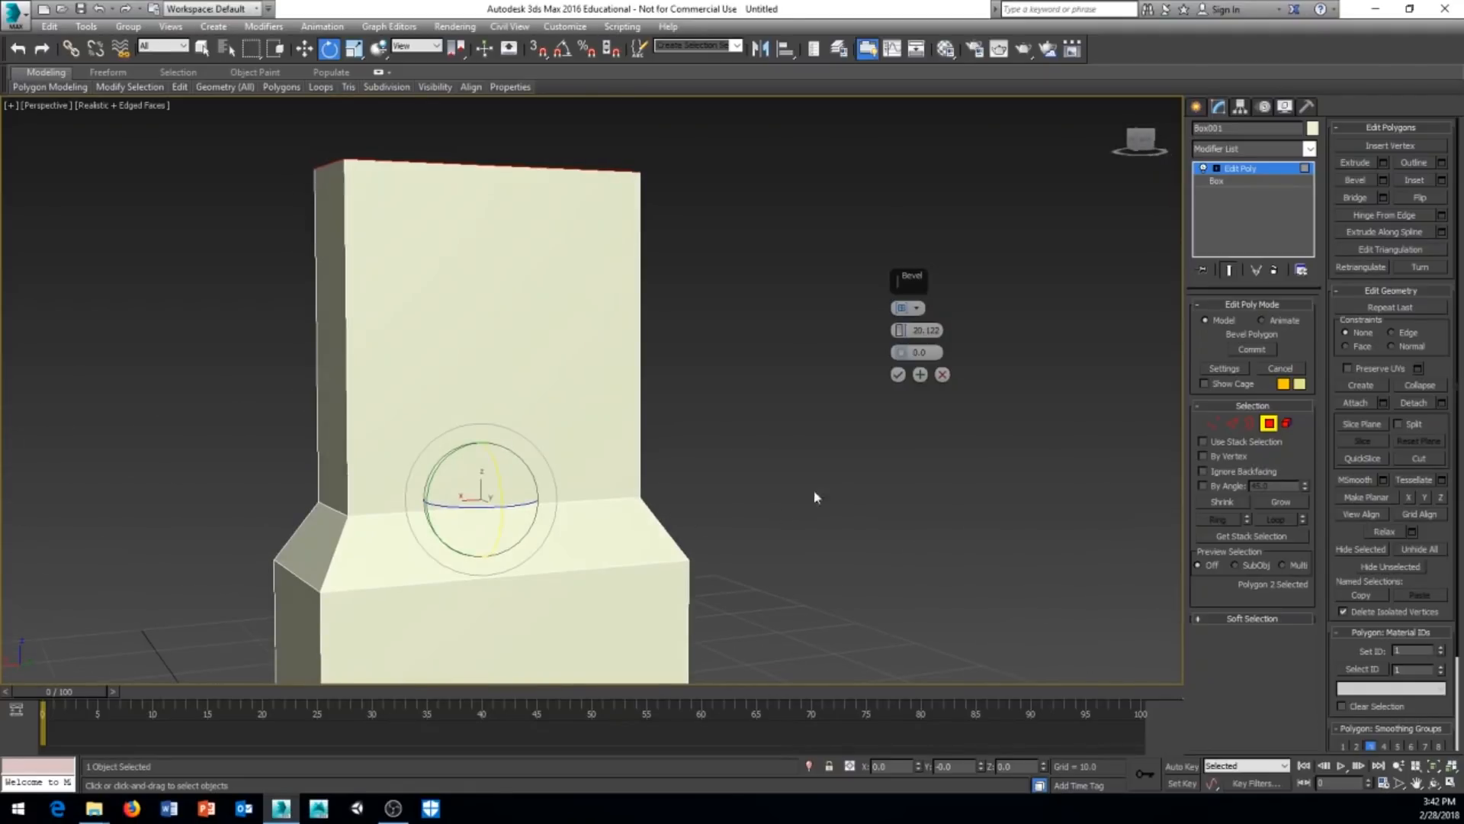
left_click(900, 374)
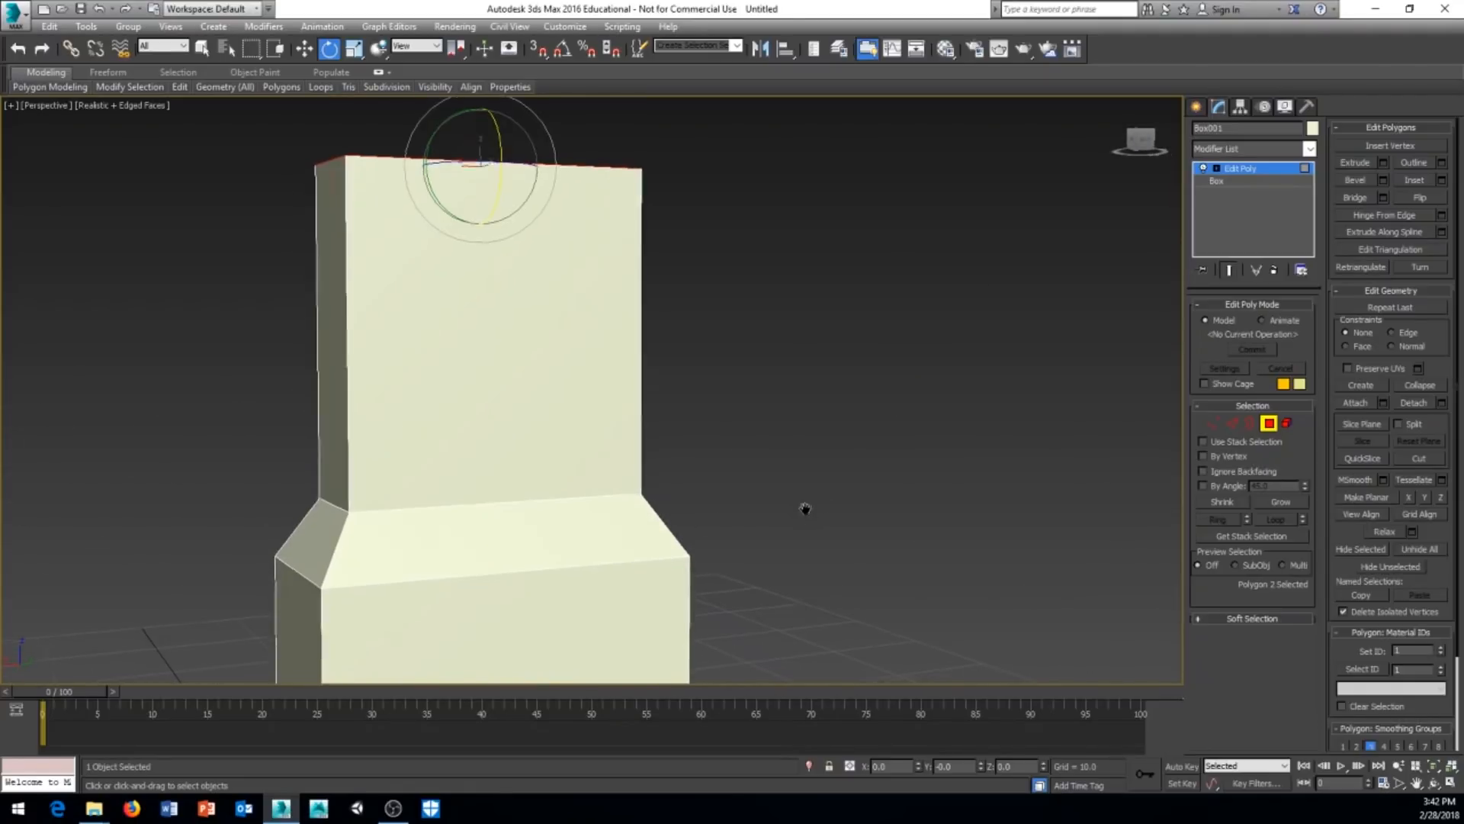
Bevel the broad front polygon of the upper block with height 0 and an outline of about -2.248
left_click(519, 353)
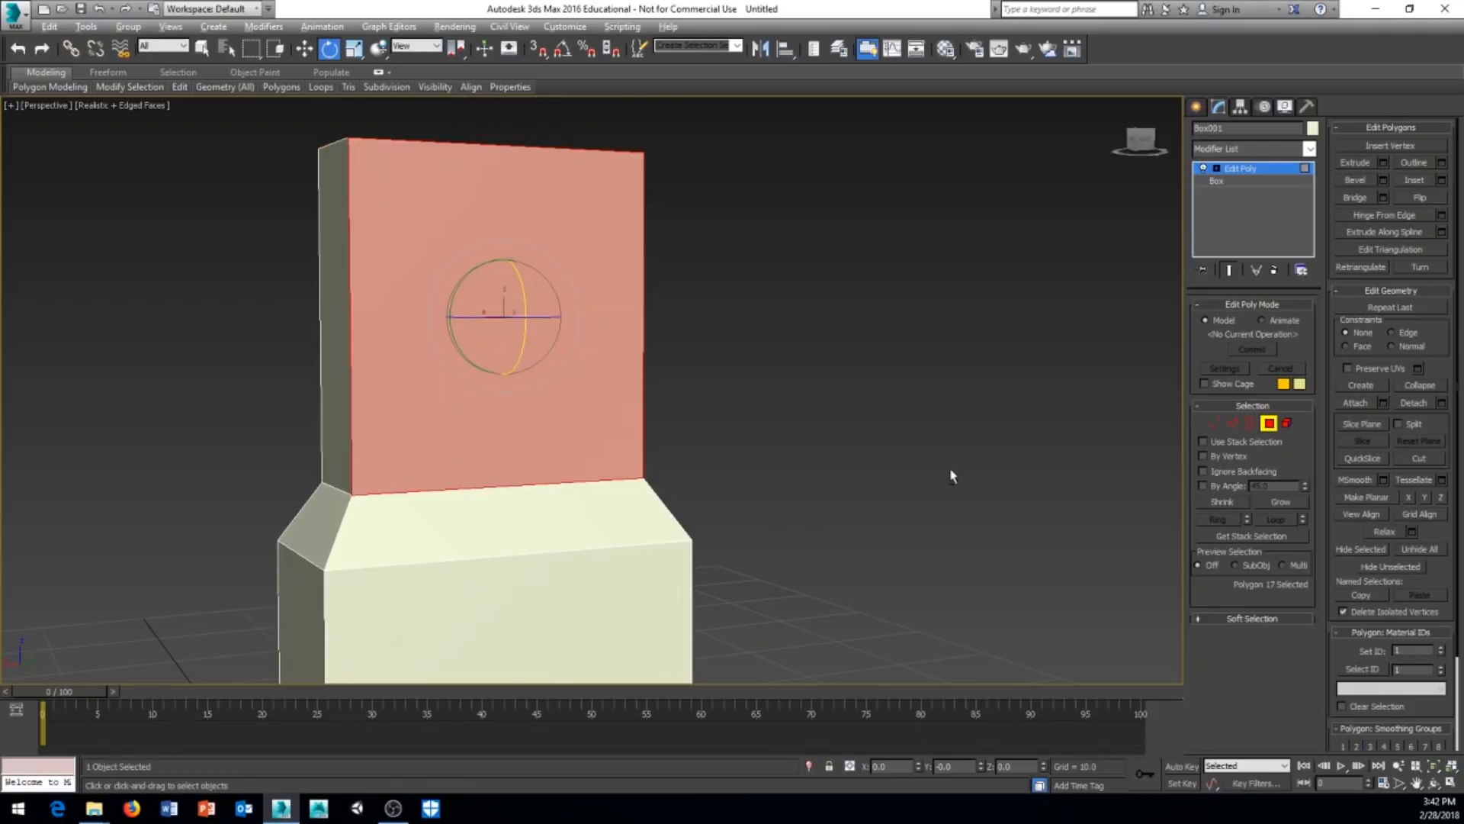
middle_click_drag(952, 476, 877, 496, "alt")
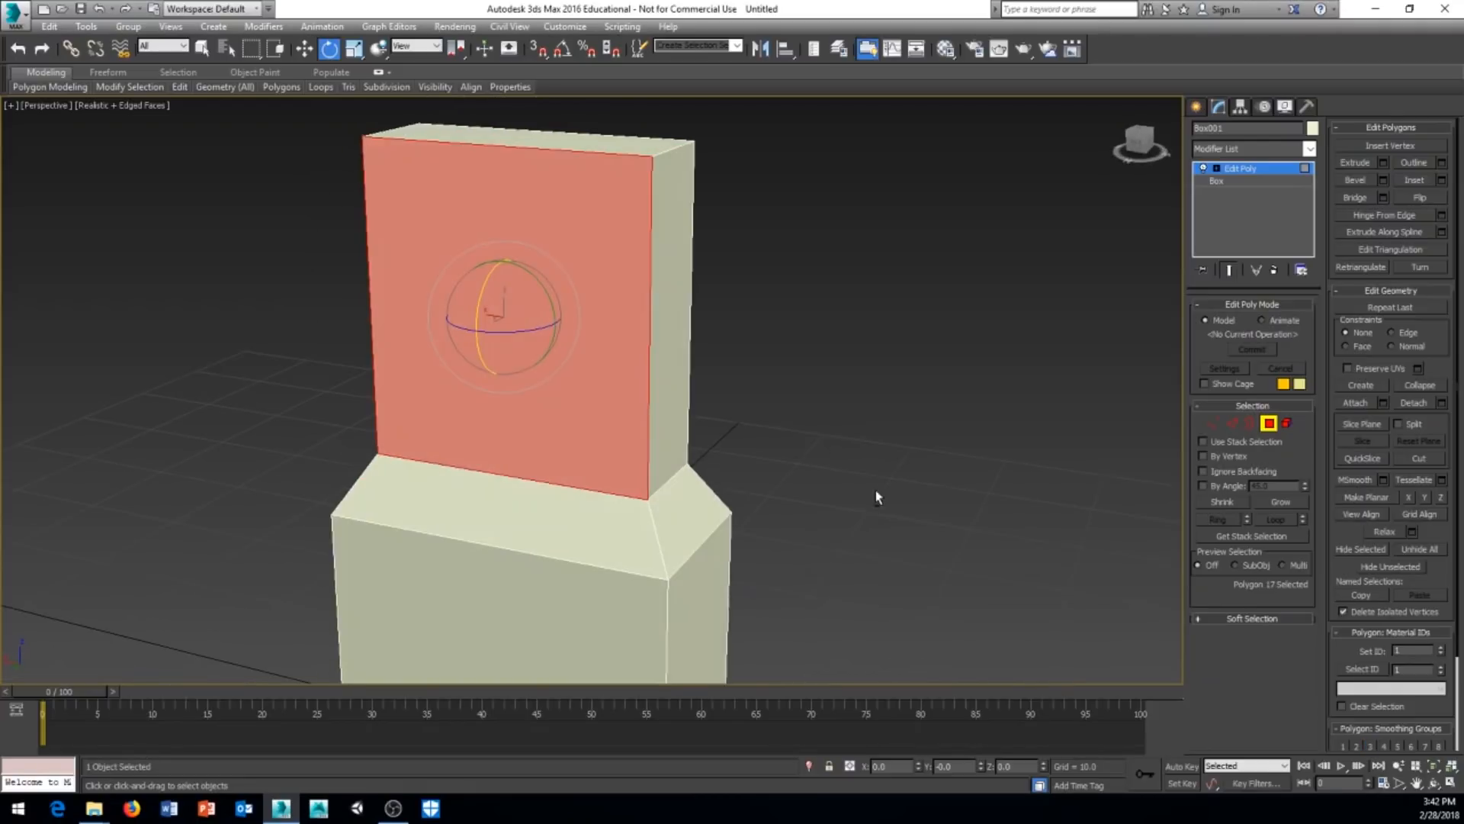
left_click(1383, 180)
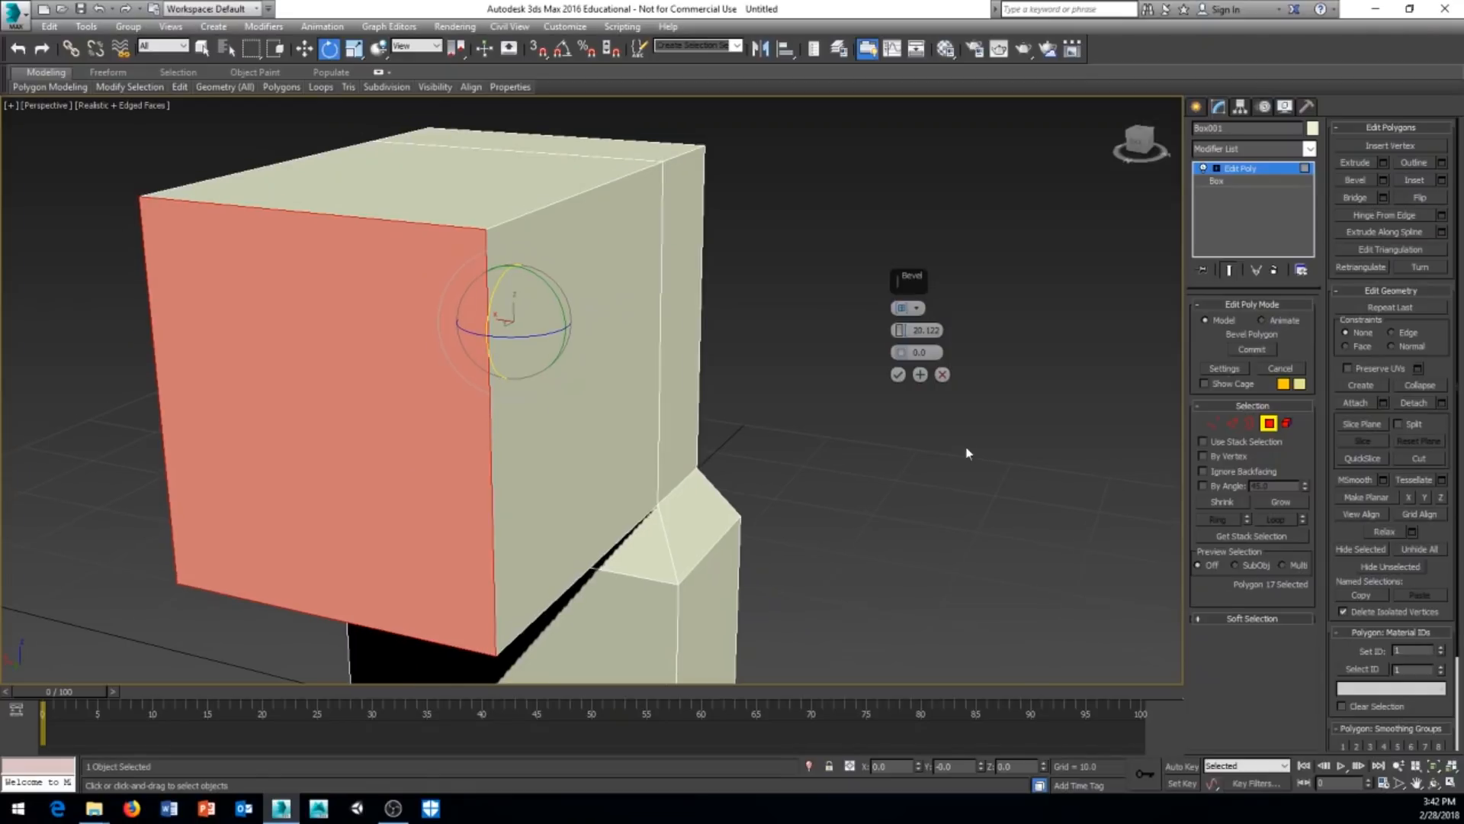
right_click(900, 331)
left_click_drag(900, 353, 899, 368)
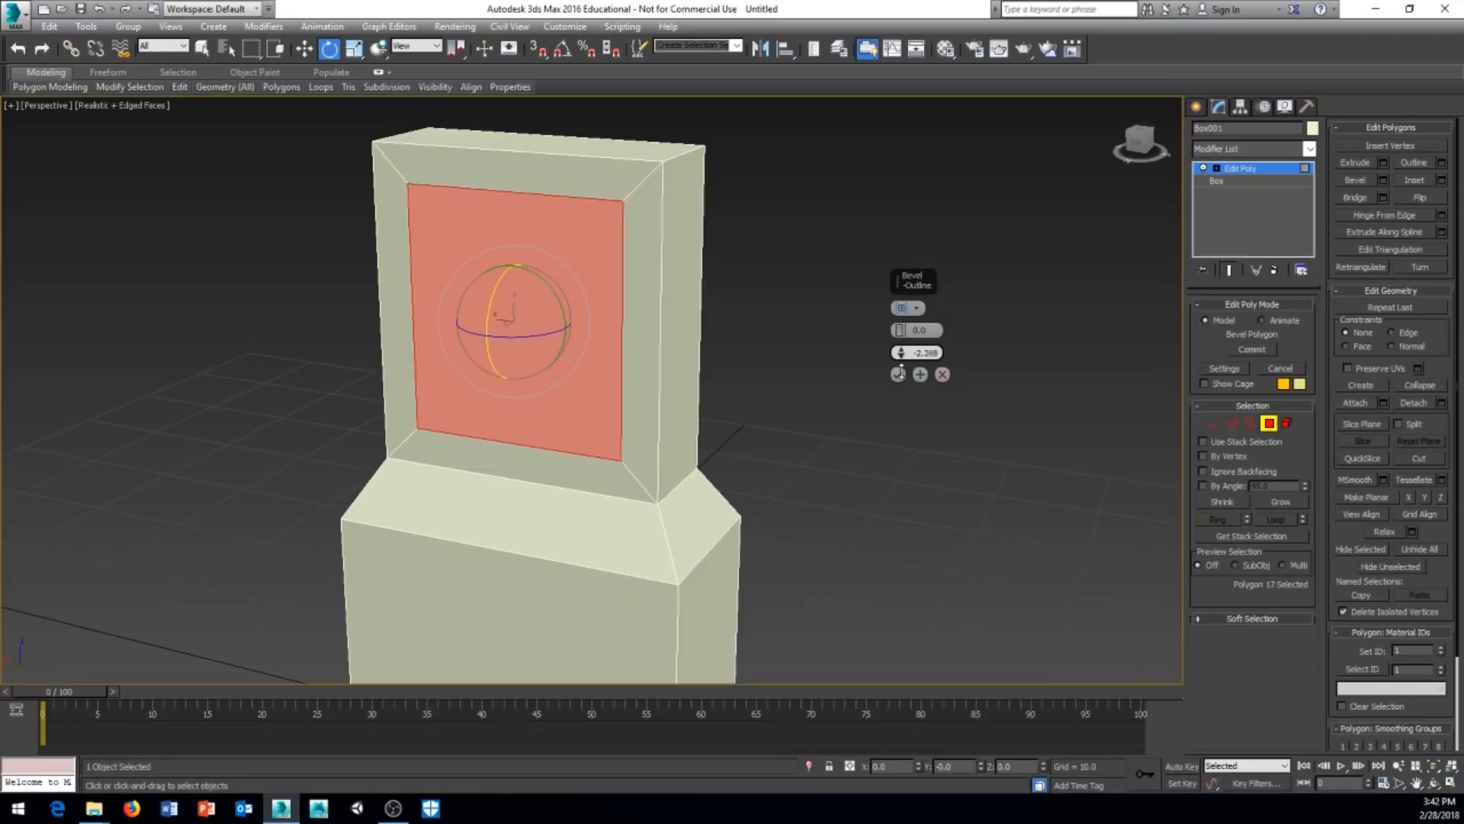
middle_click_drag(697, 483, 784, 473, "alt")
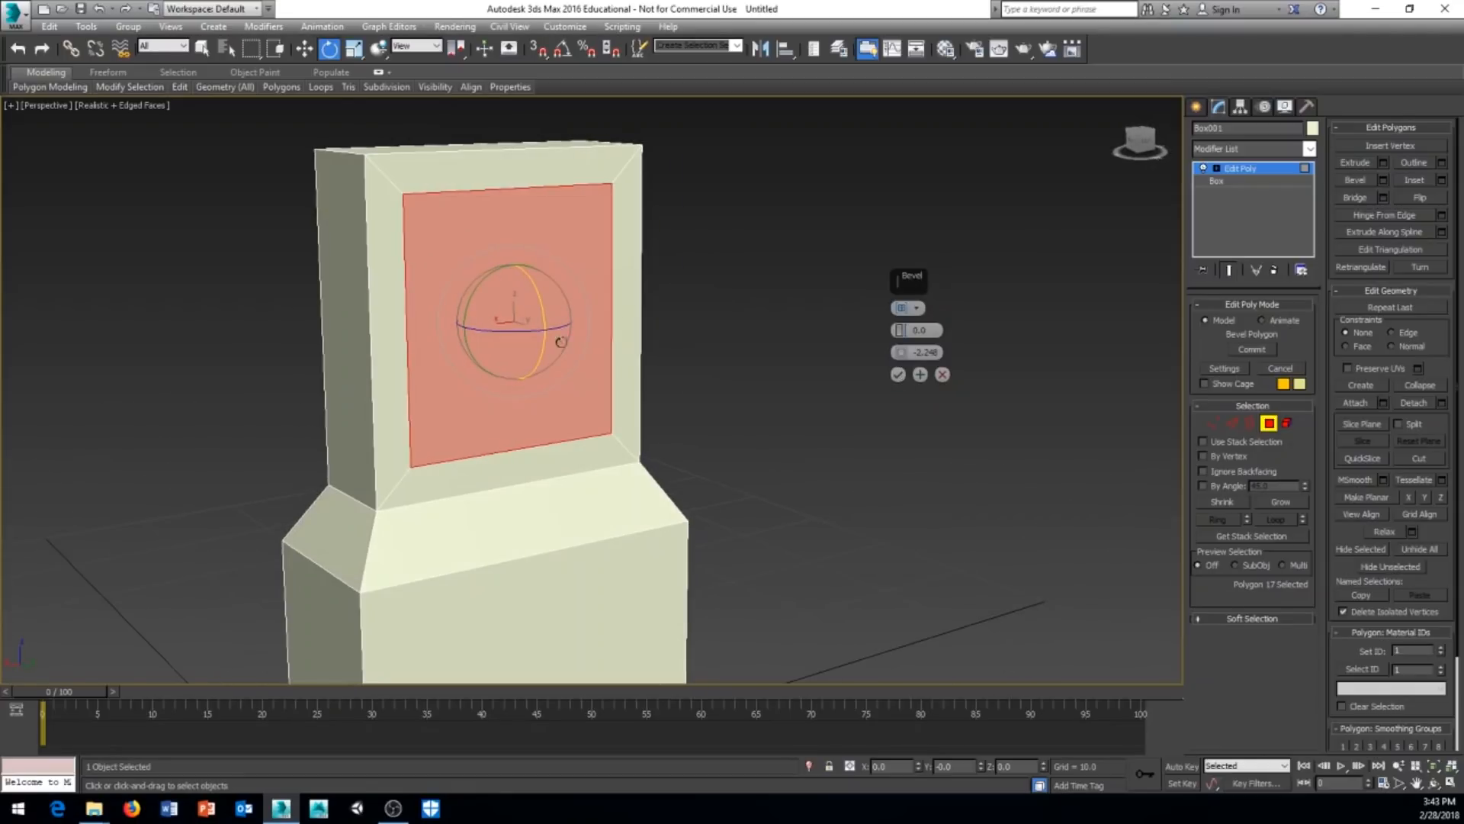
middle_click_drag(757, 426, 827, 458, "alt")
left_click(897, 374)
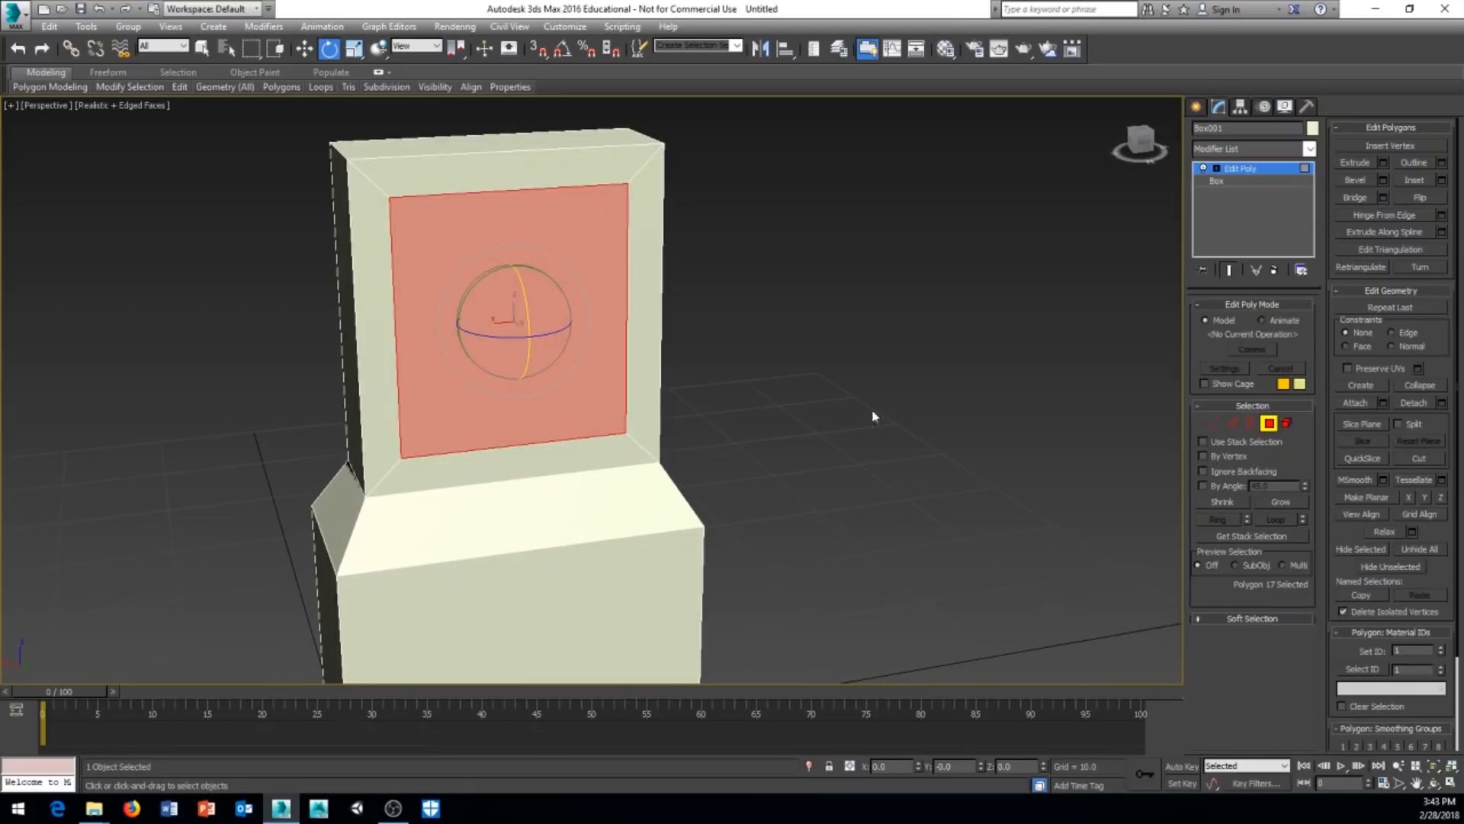
Clear the polygon selection and select the narrow side polygon of the lower block
middle_click_drag(873, 415, 729, 432, "alt")
left_click(847, 456)
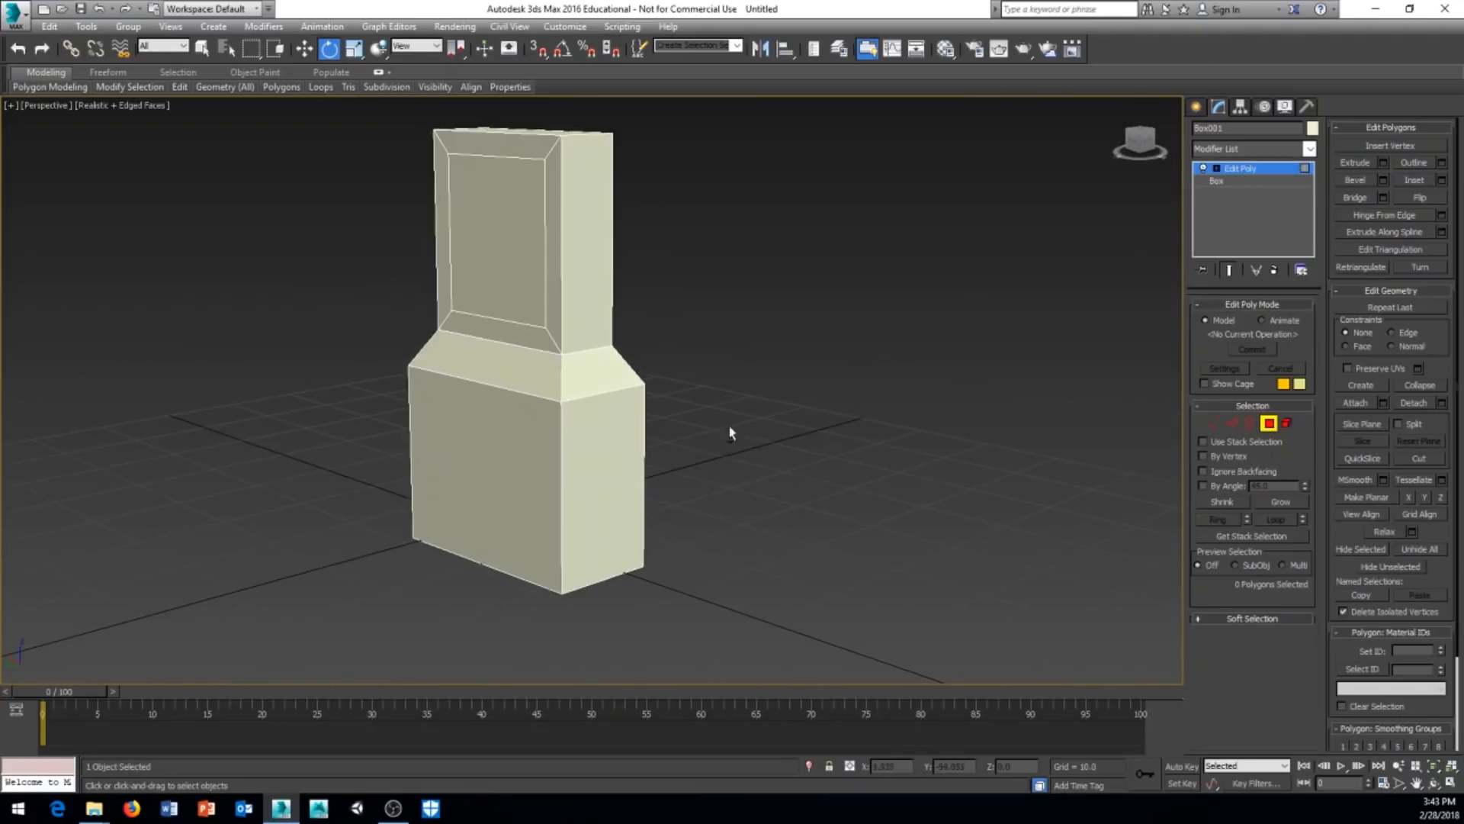
left_click(598, 466)
middle_click_drag(875, 438, 808, 434, "alt")
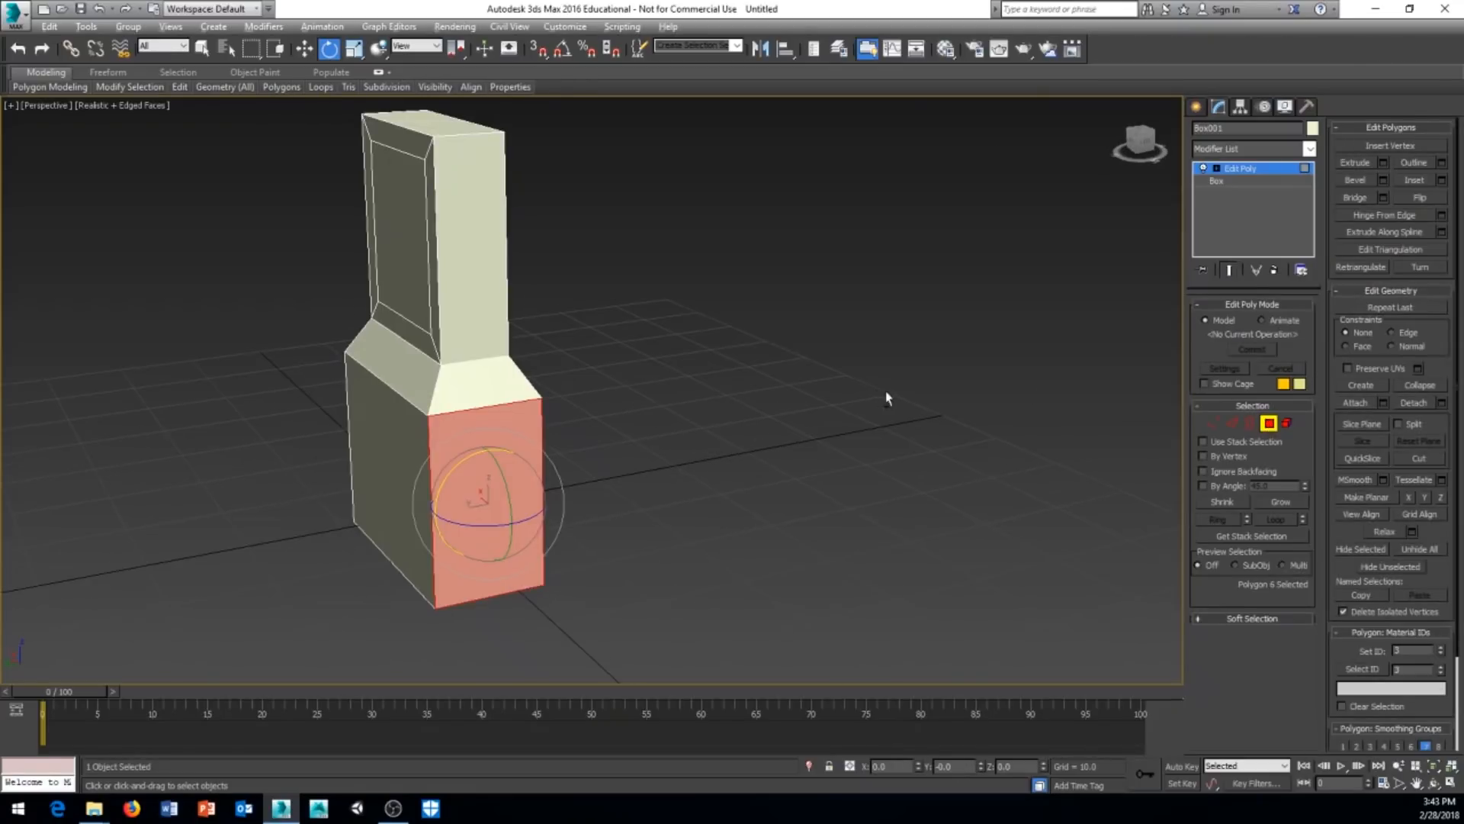
middle_click_drag(887, 398, 961, 418, "alt")
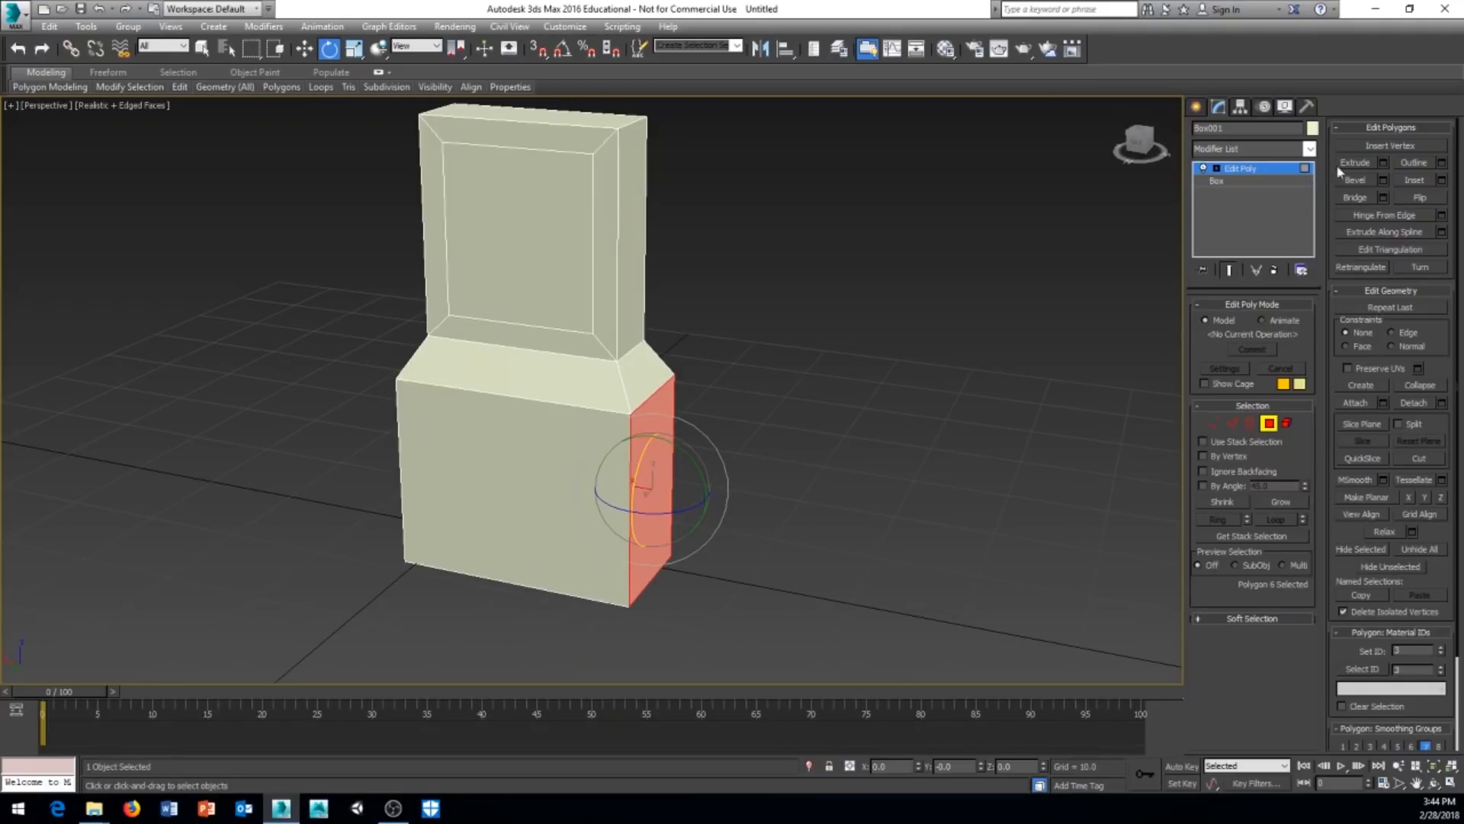
Switch to edge and vertex editing and examine the vertices around the inset frame on the upper block
left_click(1232, 429)
middle_click_drag(915, 447, 882, 526)
left_click(1214, 427)
middle_click_drag(652, 427, 903, 416, "alt")
scroll(694, 473, "up", 2)
scroll(708, 449, "up", 2)
scroll(897, 436, "down", 2)
middle_click_drag(1002, 369, 928, 383)
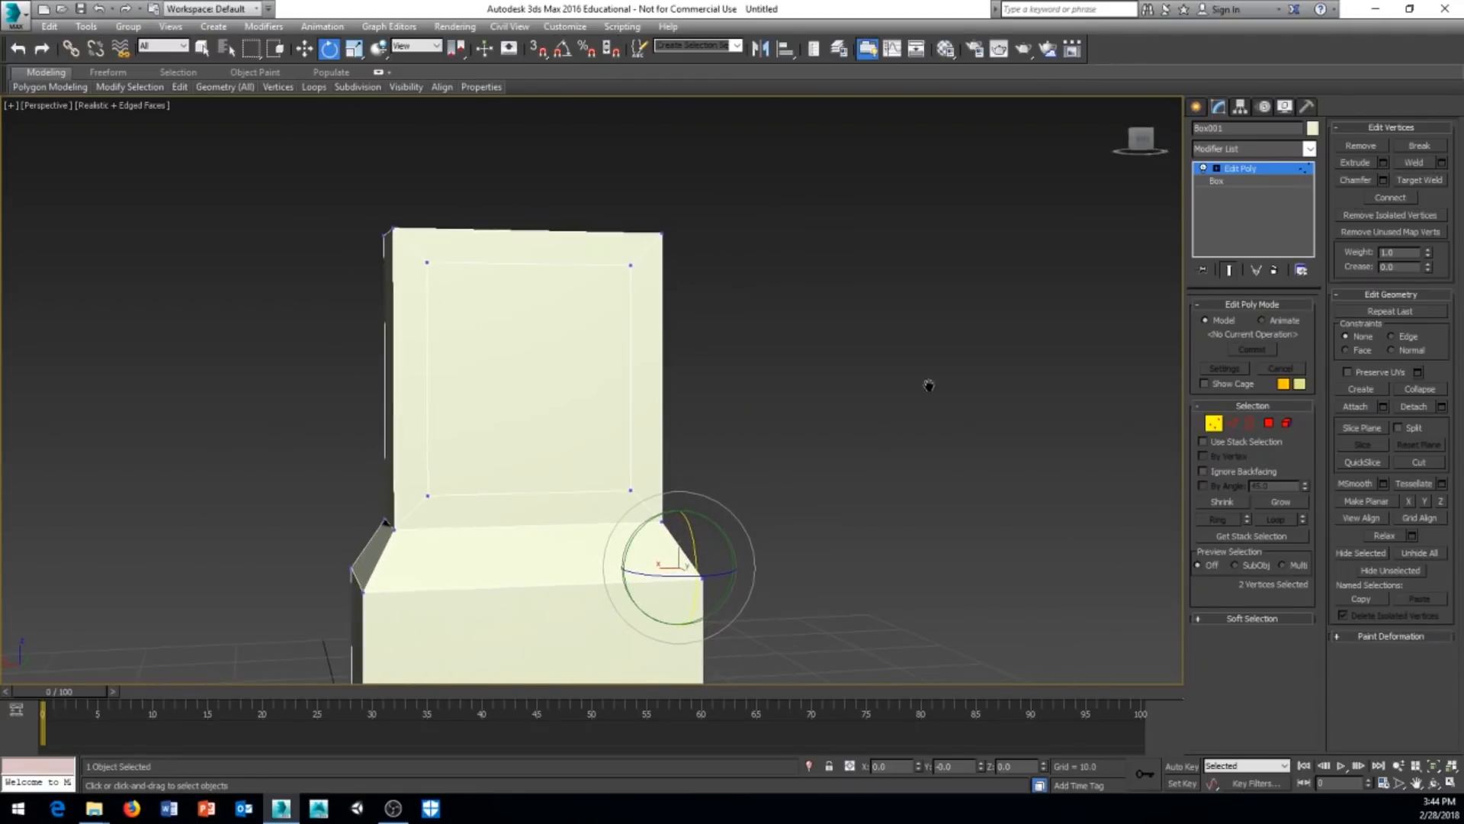
middle_click_drag(1058, 237, 1035, 198)
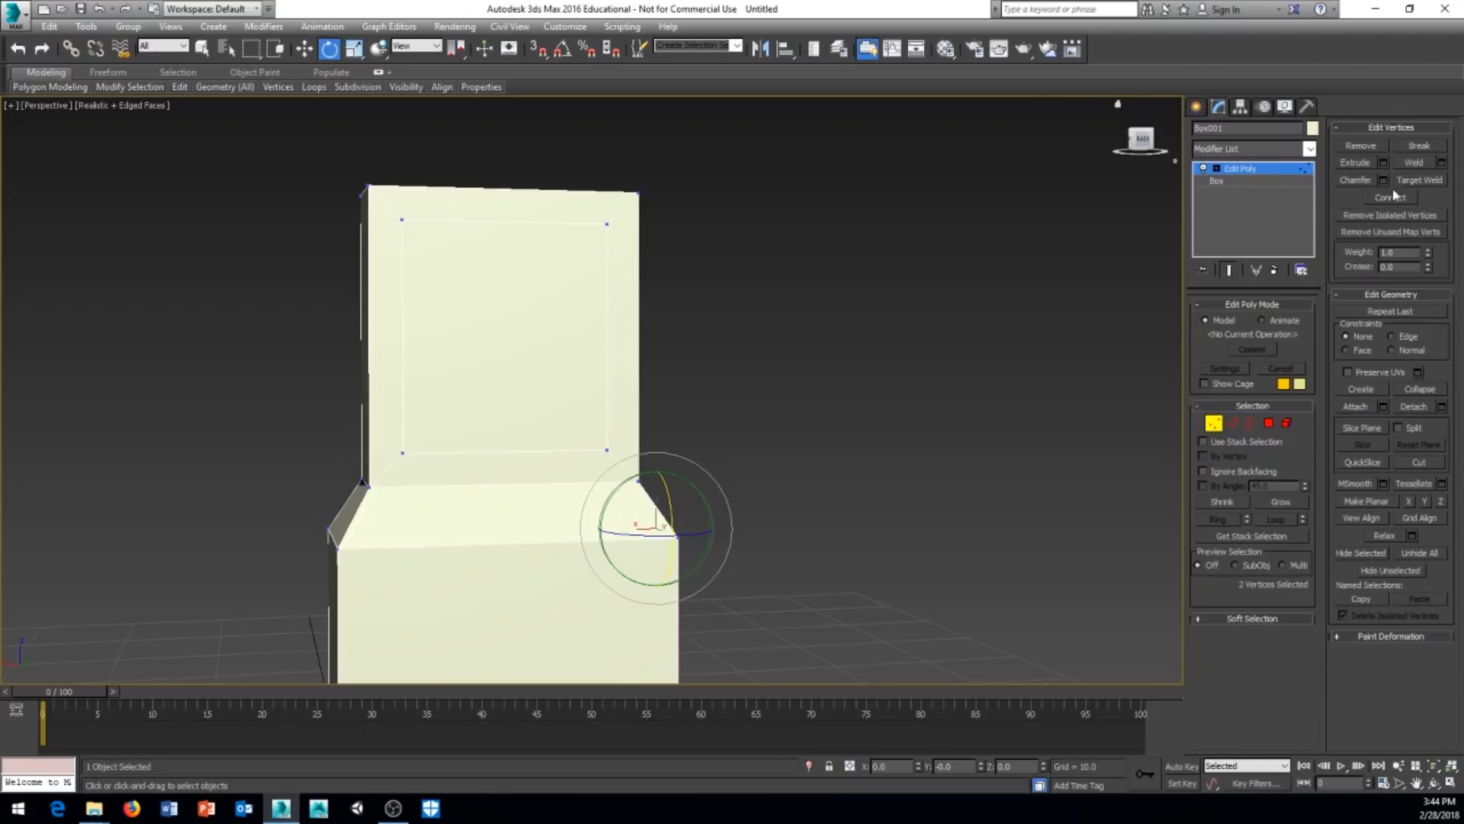
middle_click_drag(691, 284, 699, 293)
scroll(677, 303, "up", 2)
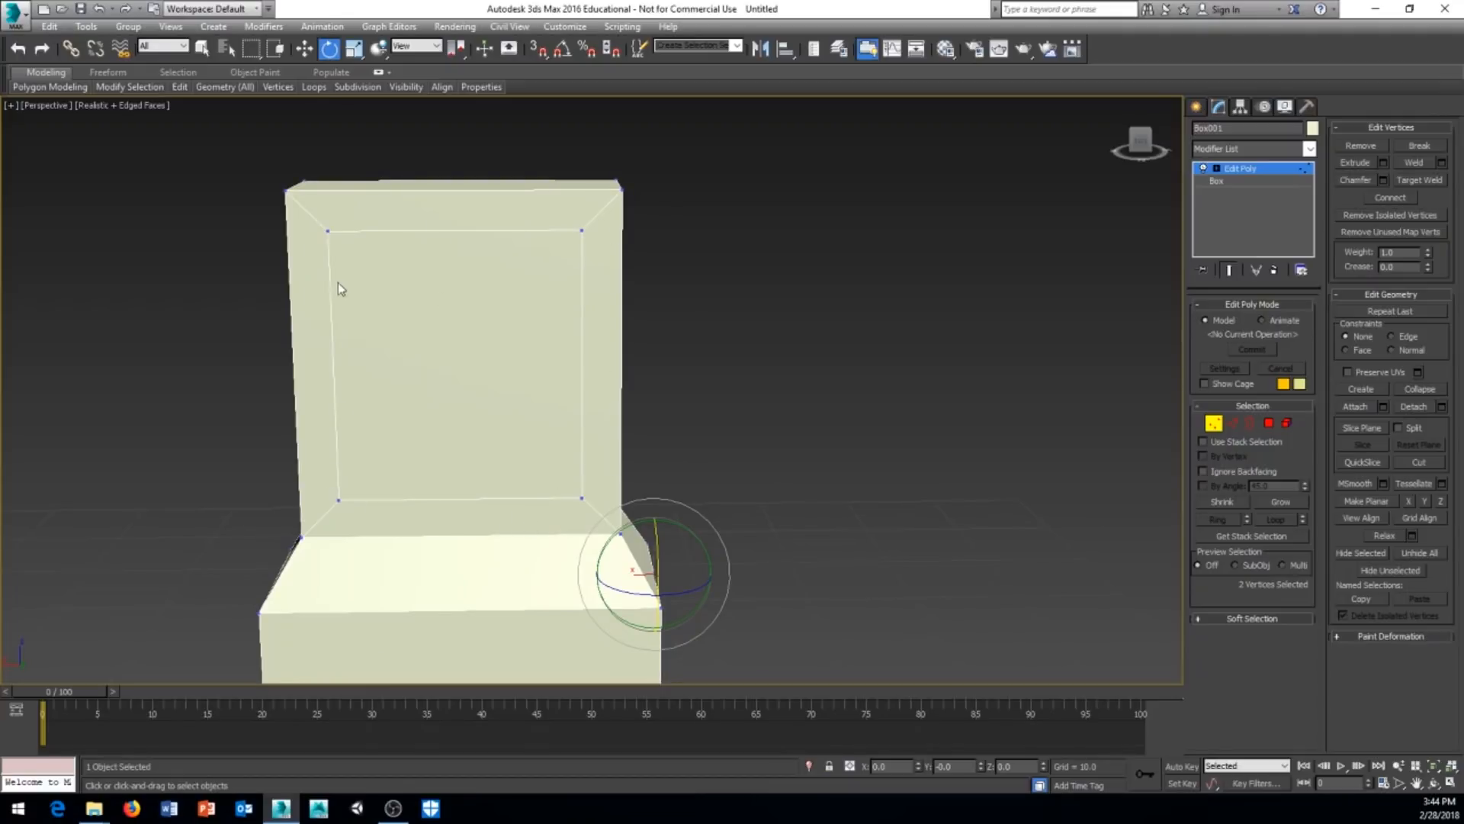
middle_click_drag(668, 272, 712, 286)
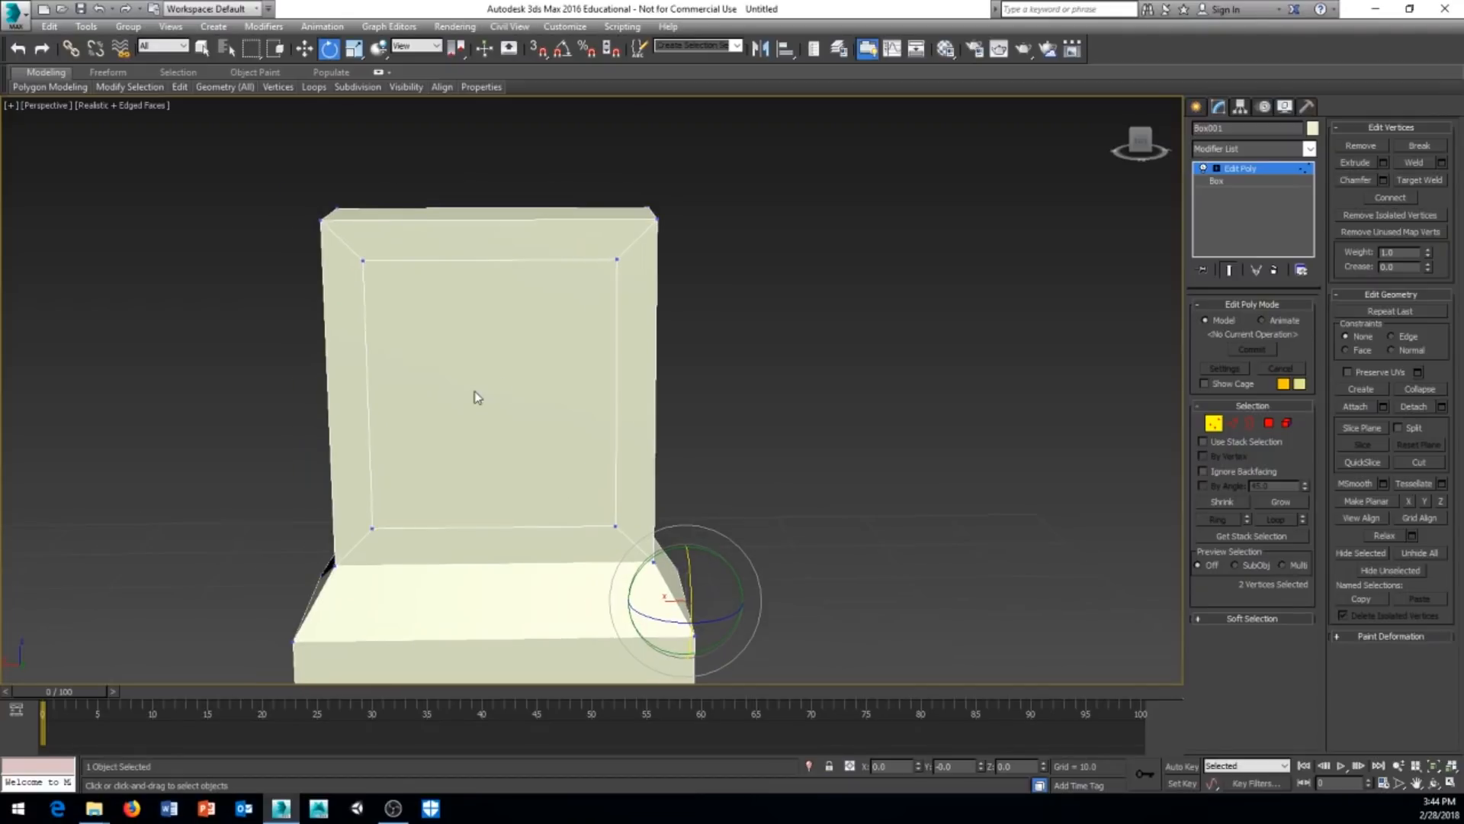
Return to polygon editing and delete the inset polygon on the front of the upper block
left_click(1268, 423)
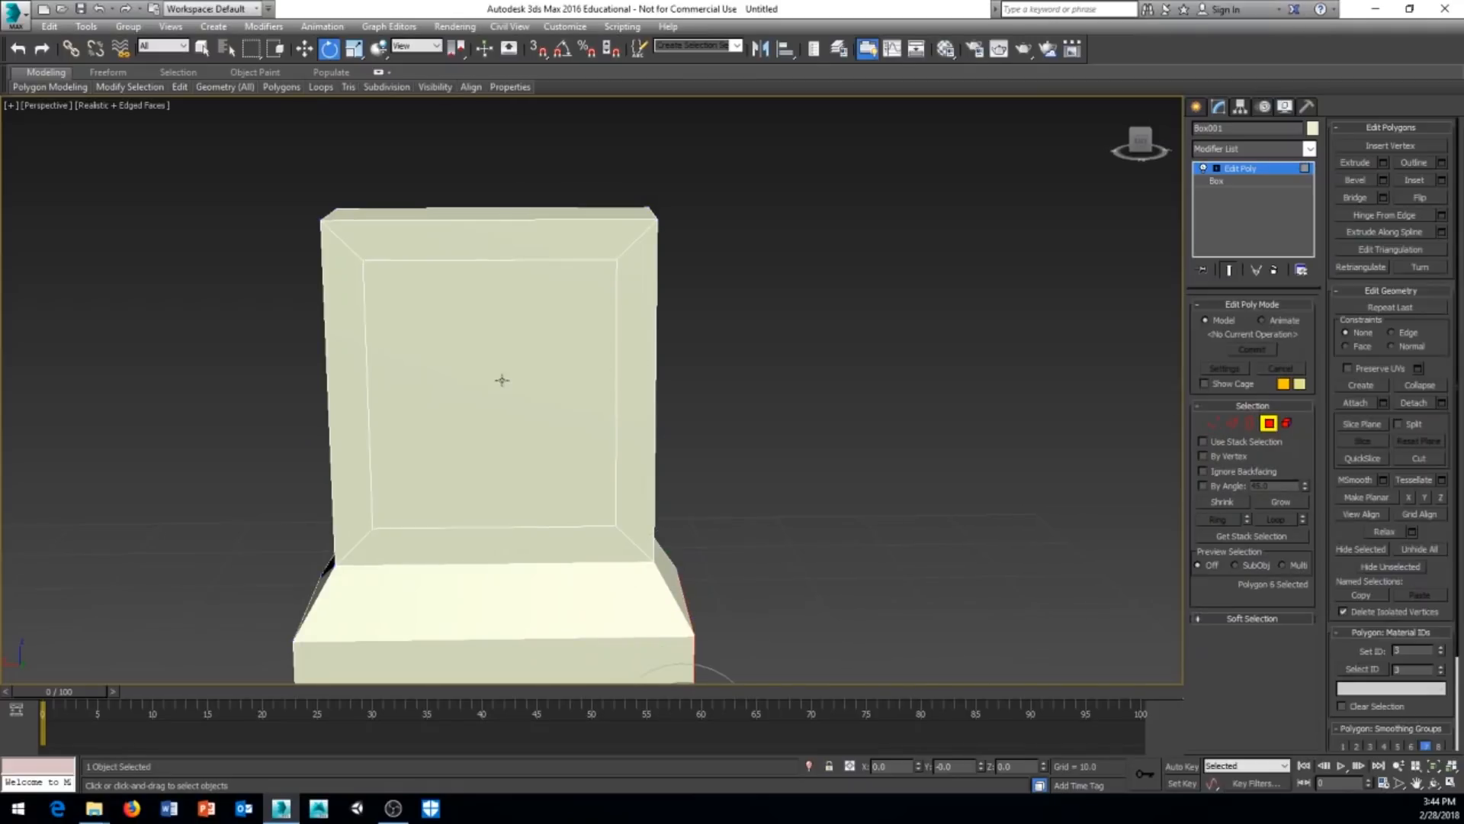
left_click(501, 379)
key("Delete")
middle_click_drag(501, 379, 556, 350, "alt")
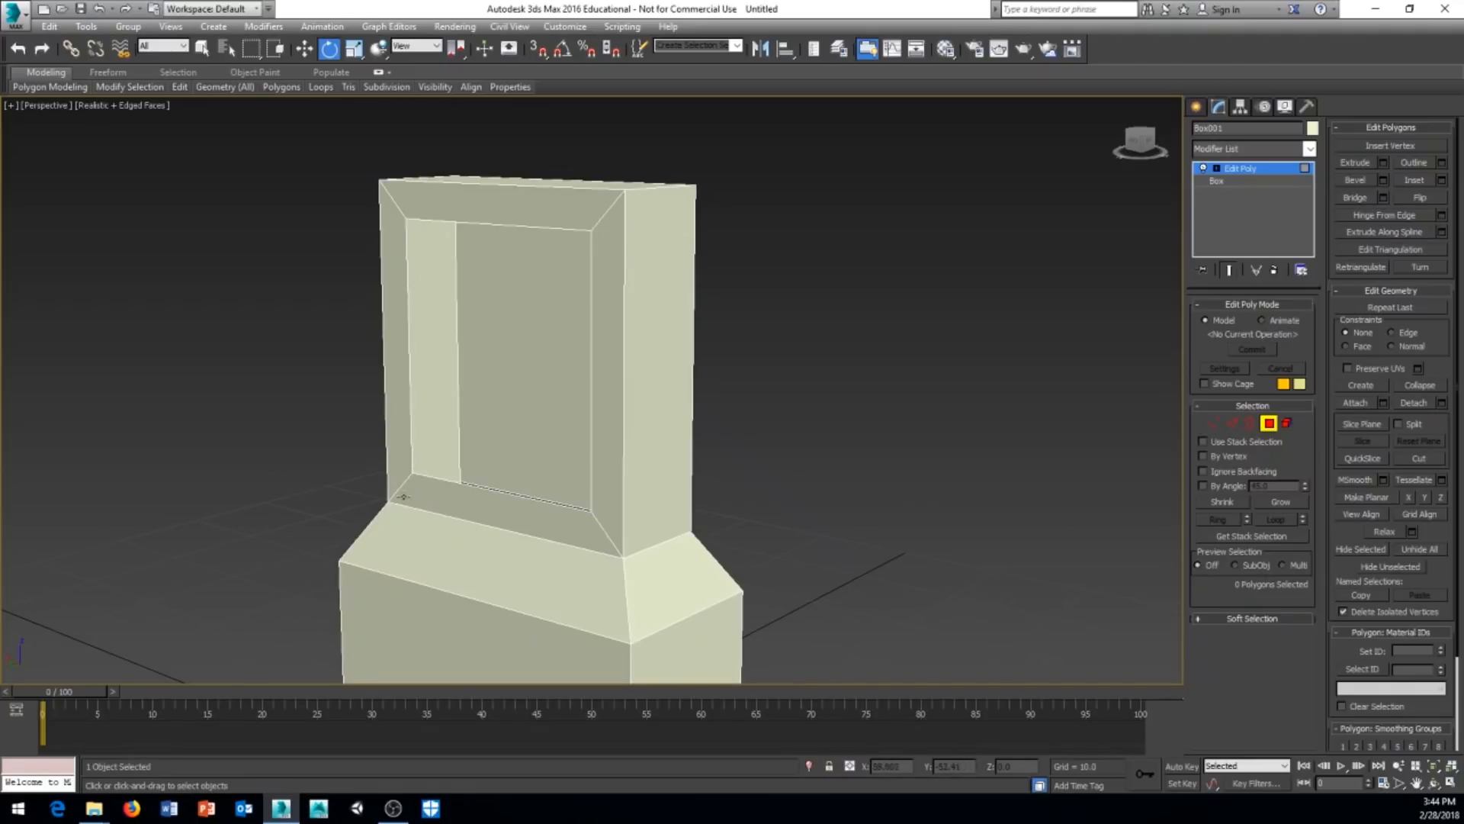
Undo the deletion of the inset polygon on the front of the upper block and switch to vertex editing
middle_click_drag(582, 513, 638, 484, "alt")
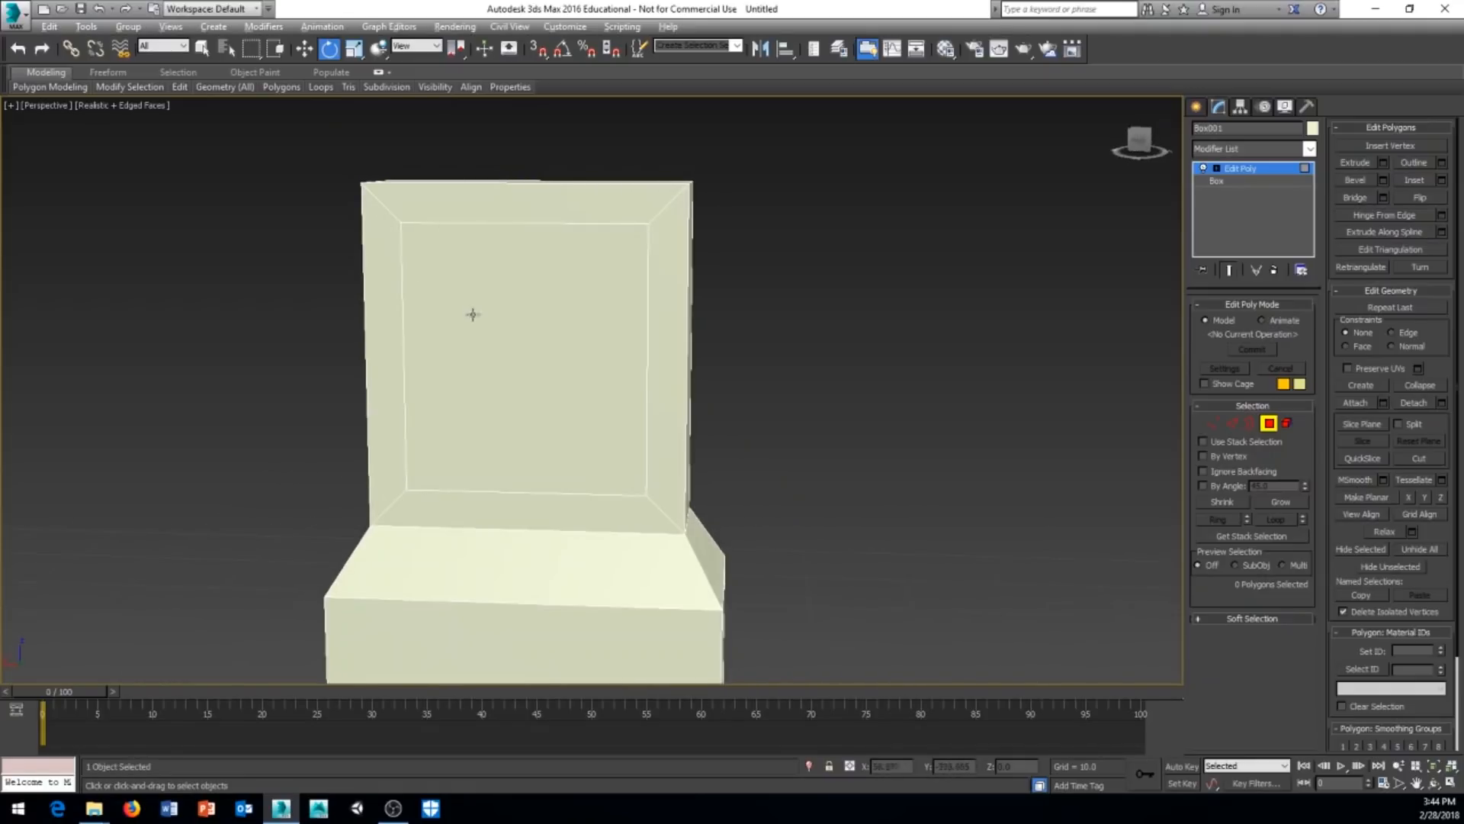
middle_click_drag(473, 314, 503, 316, "alt")
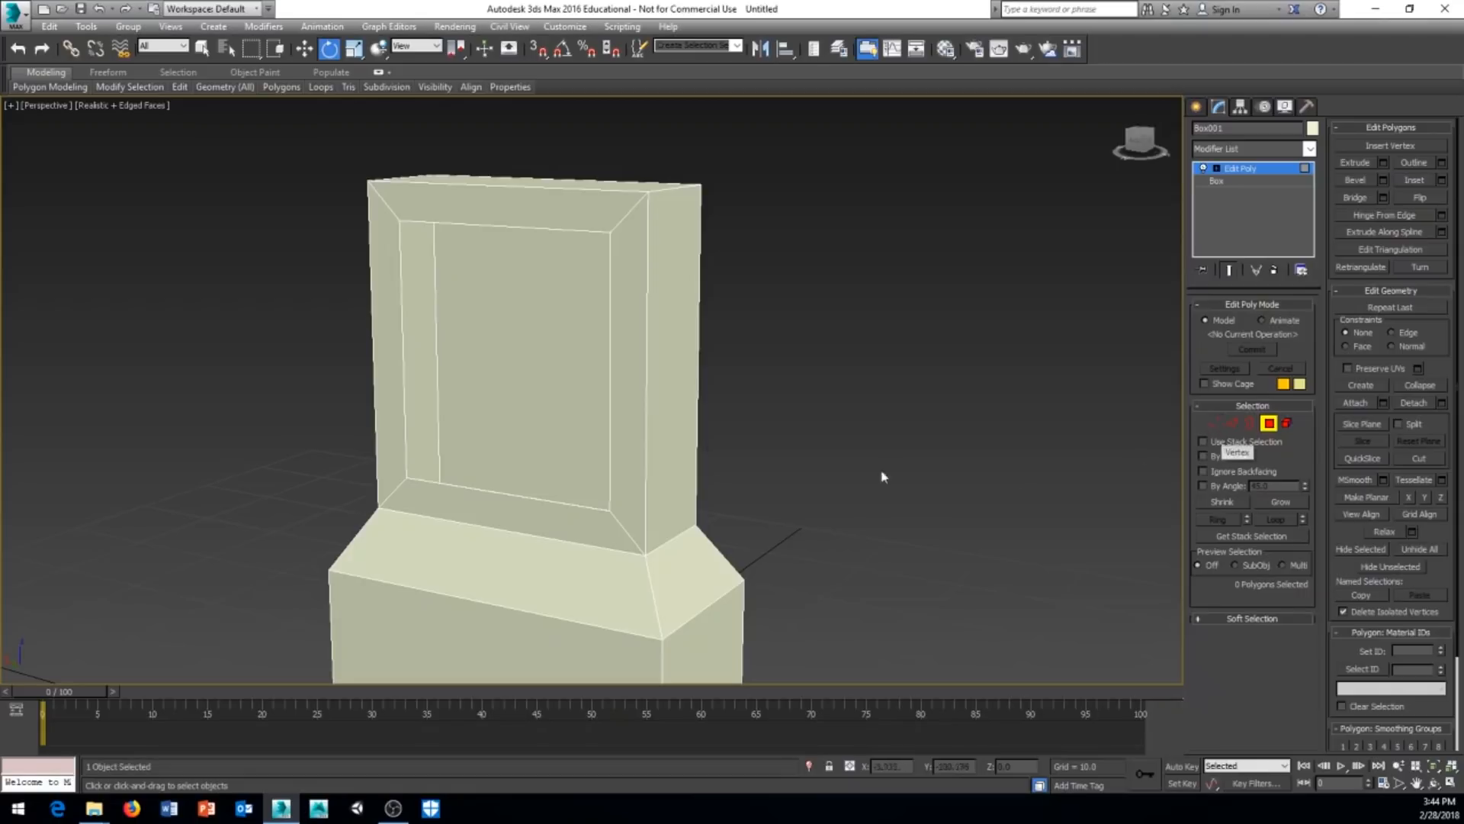
middle_click_drag(719, 432, 729, 386)
key("ctrl+z")
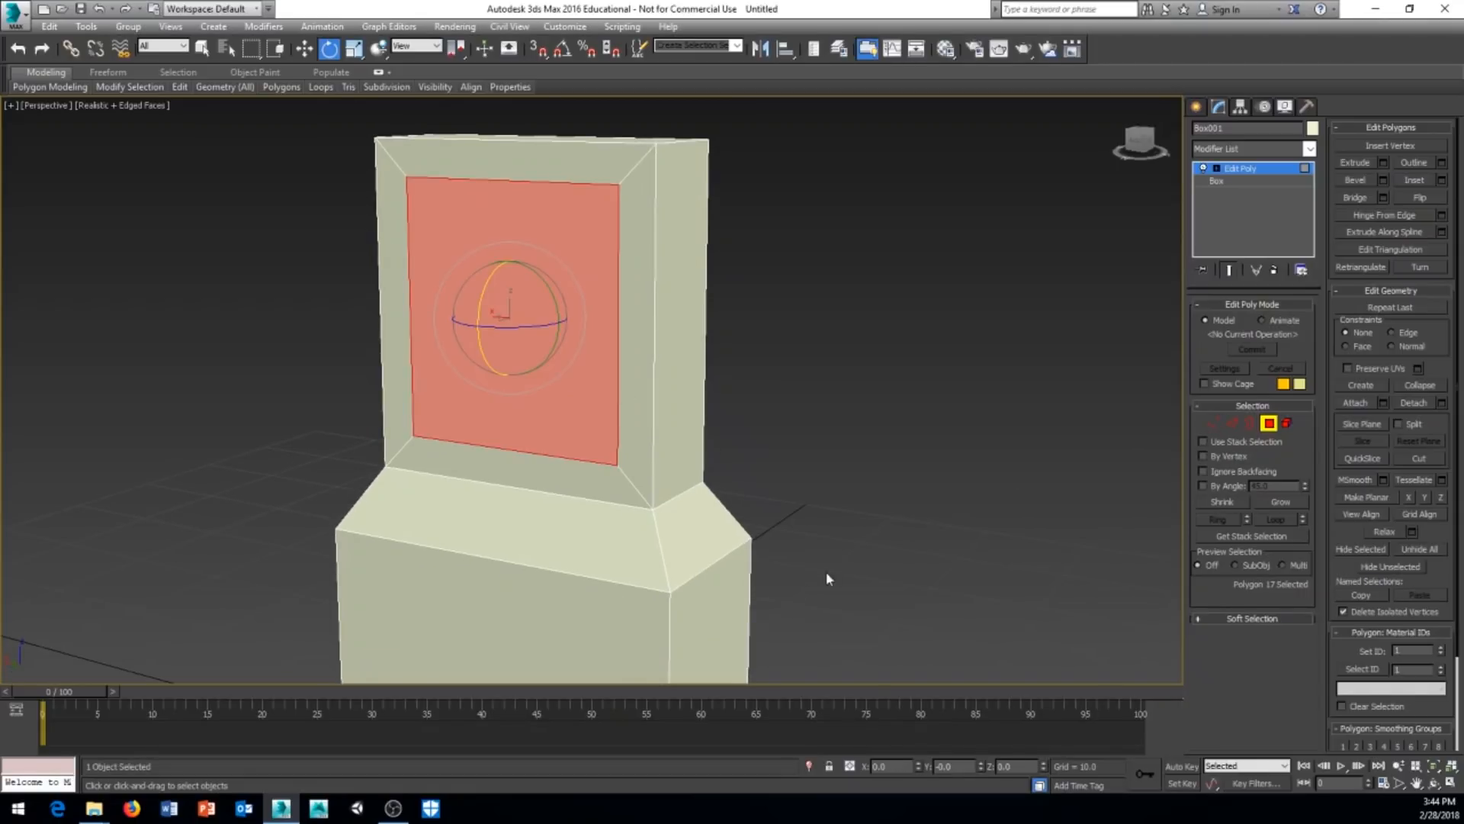
middle_click_drag(877, 524, 897, 528, "alt")
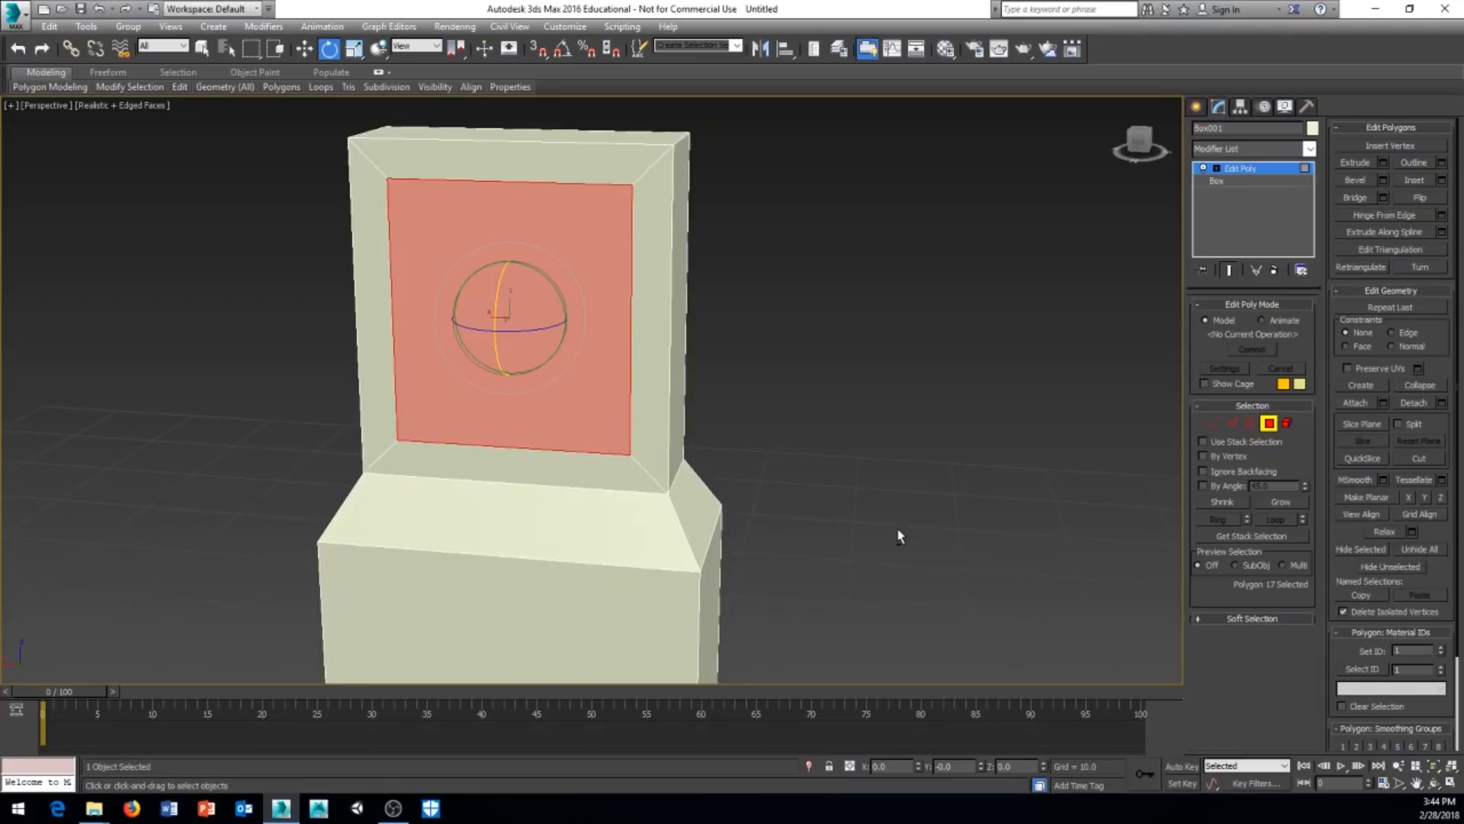
left_click(1213, 423)
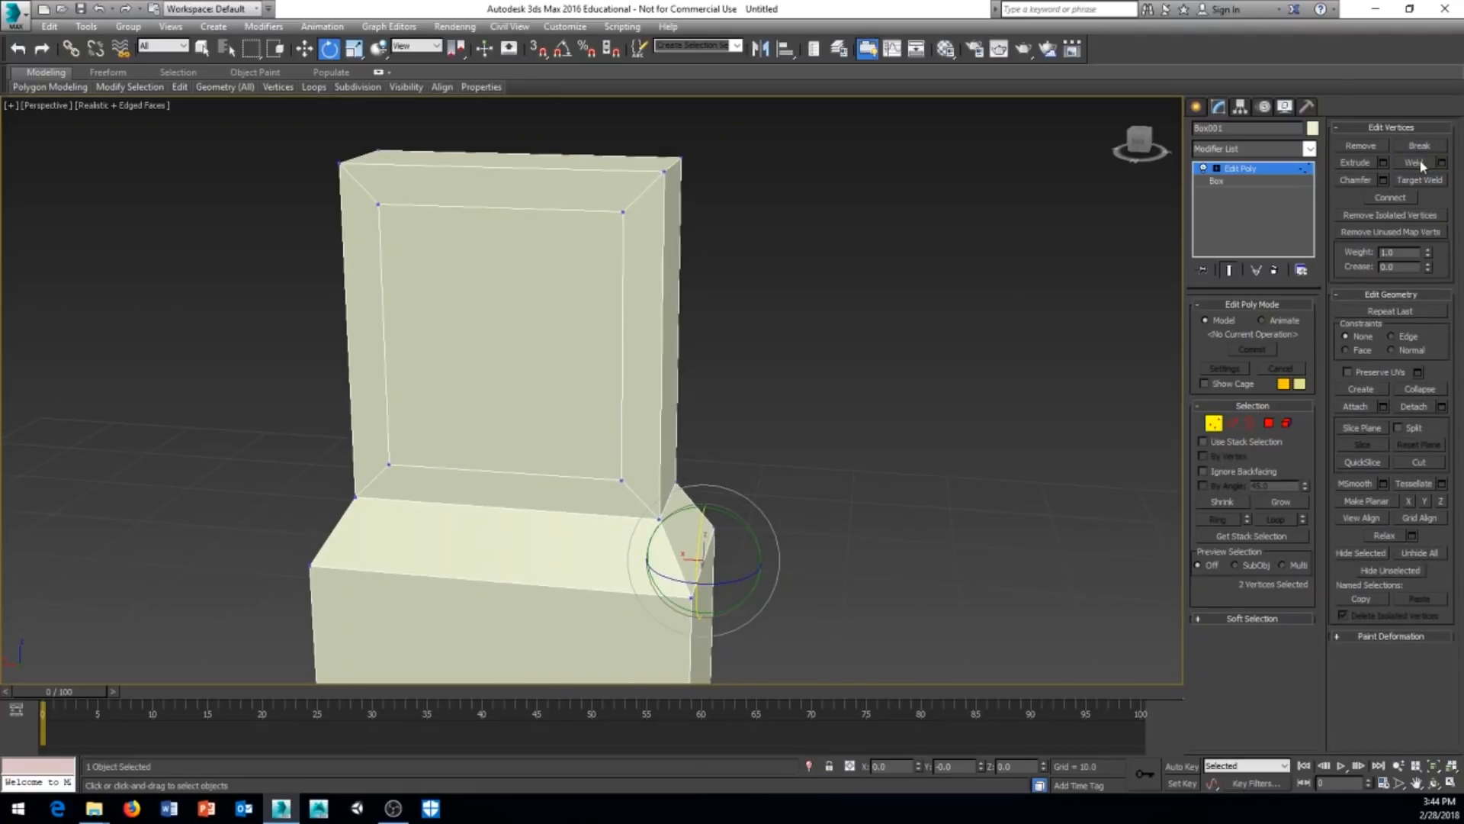
middle_click_drag(733, 254, 663, 278)
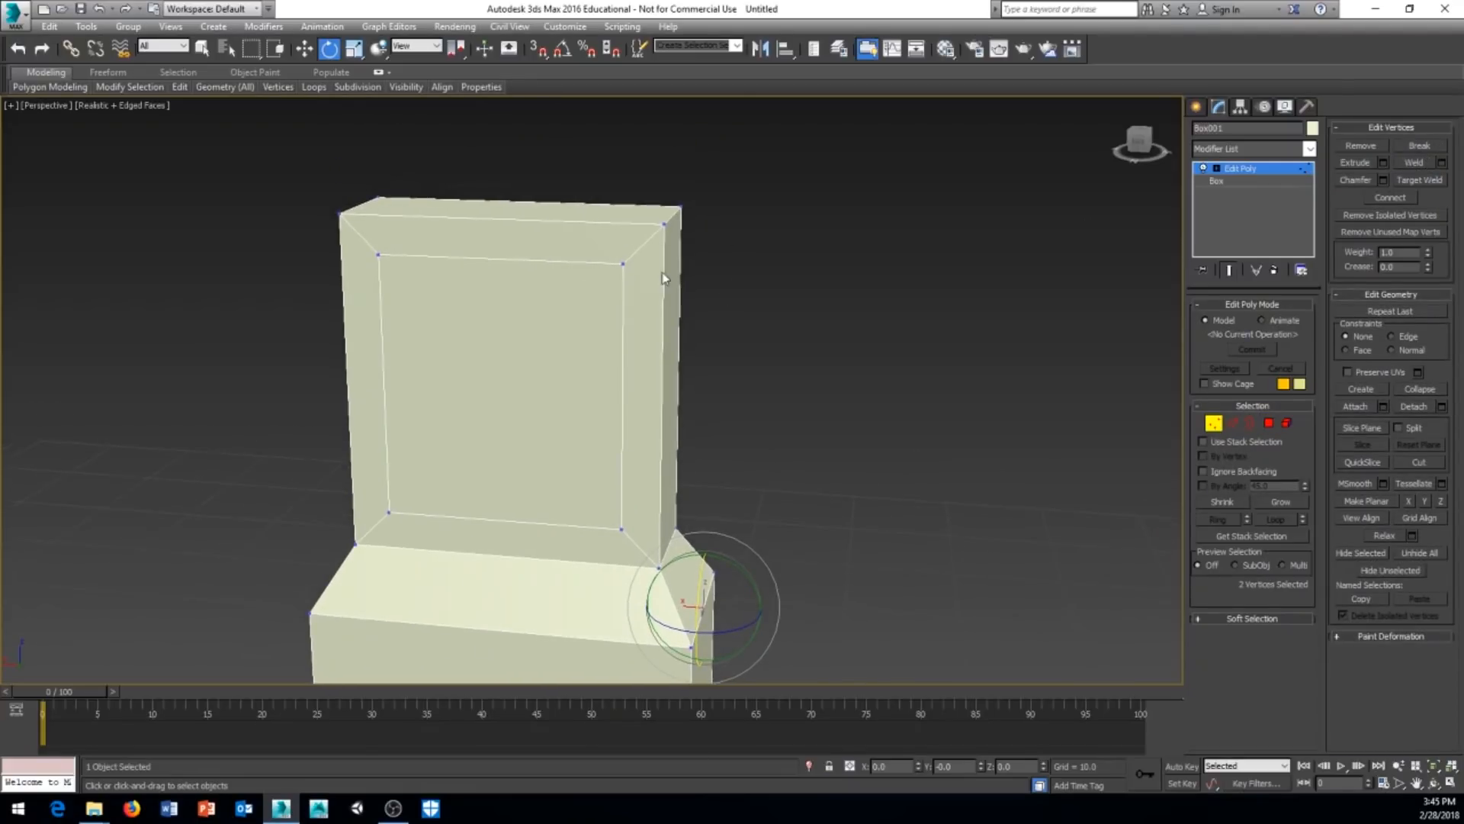
Try to weld the two upper corner vertices of the inset frame with a weld threshold of about 20.864
left_click(621, 264)
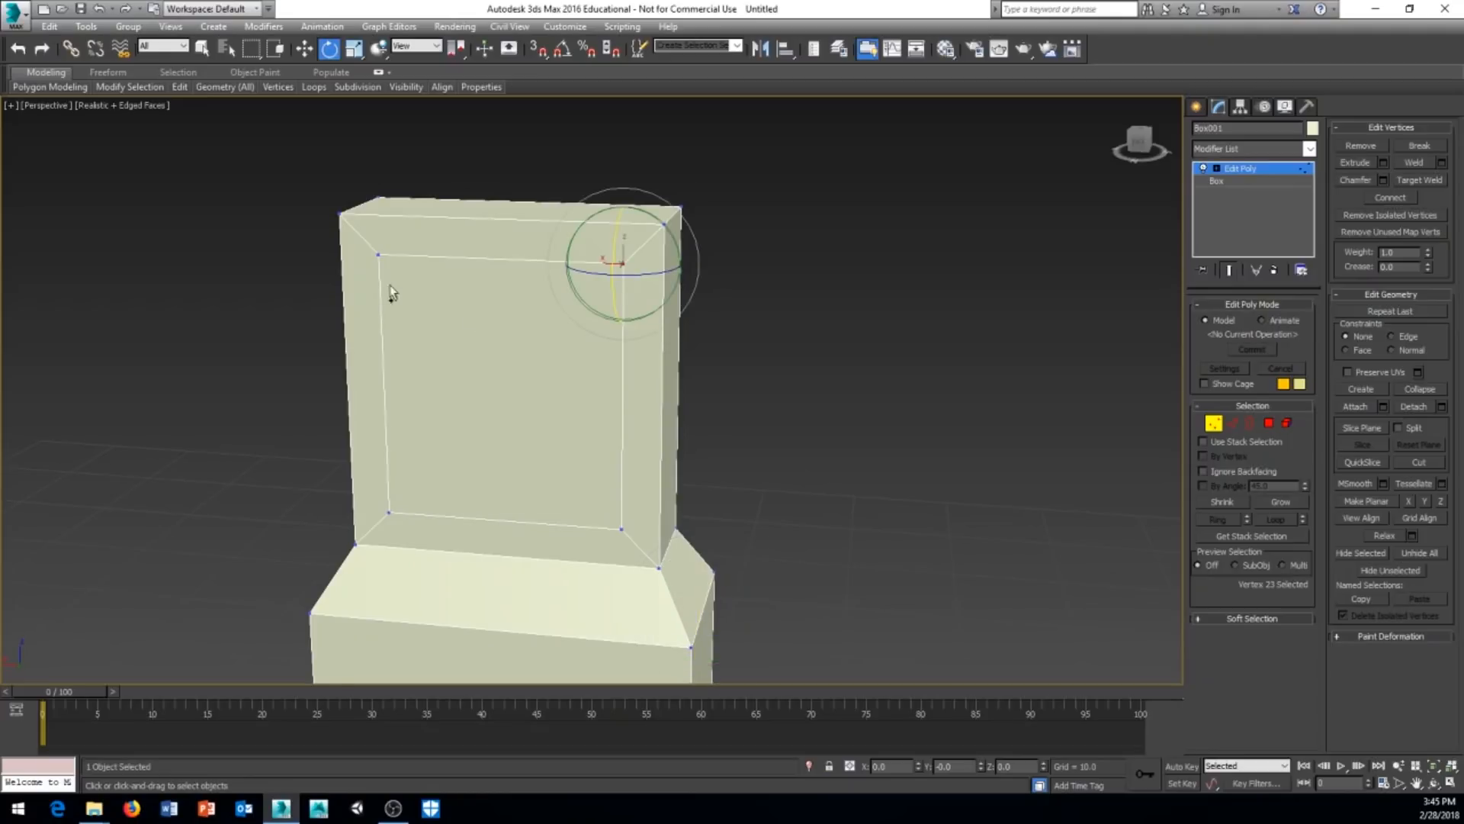
left_click(377, 254, "ctrl")
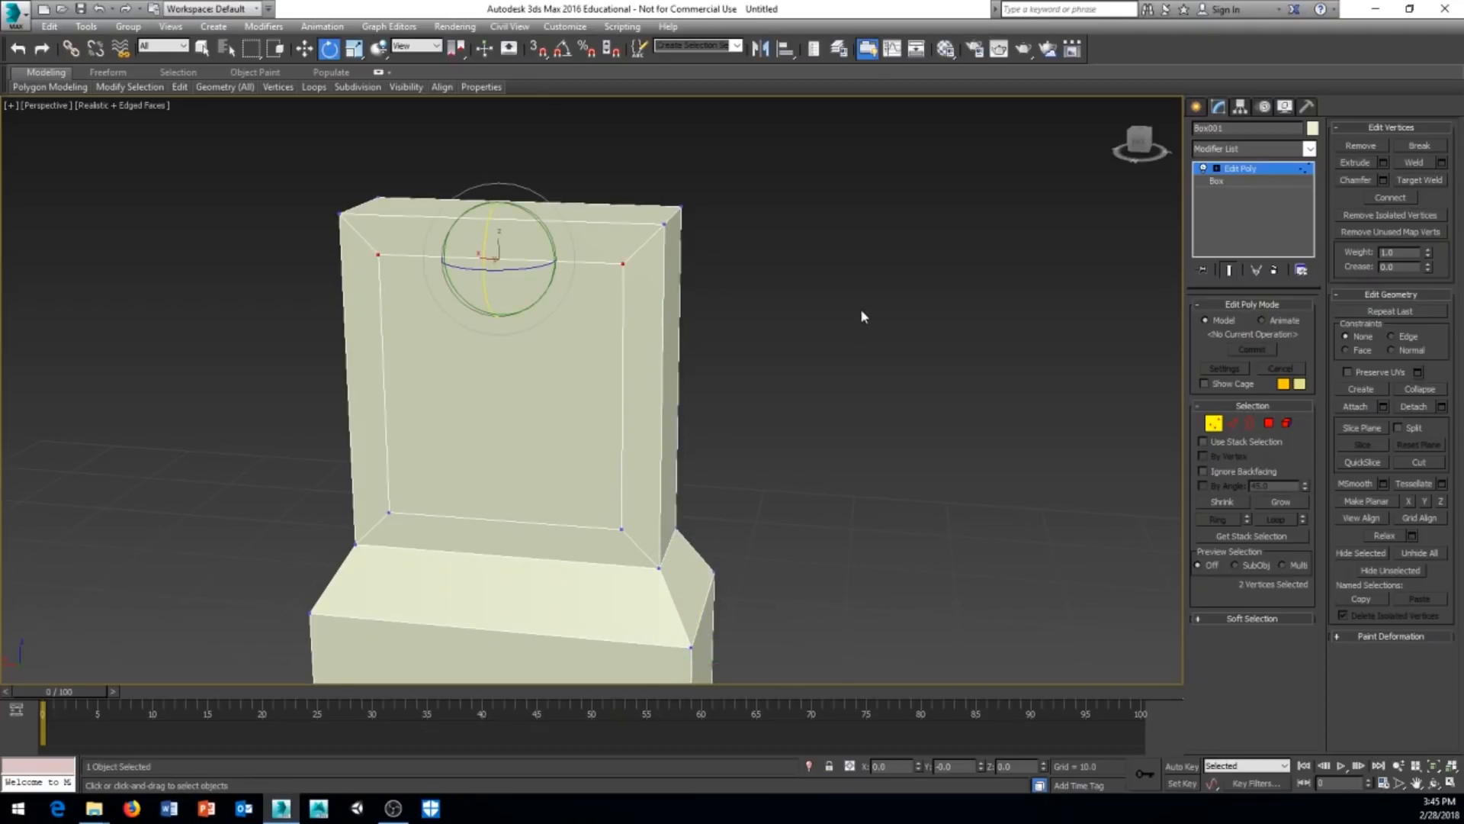
left_click(575, 261)
left_click(624, 265)
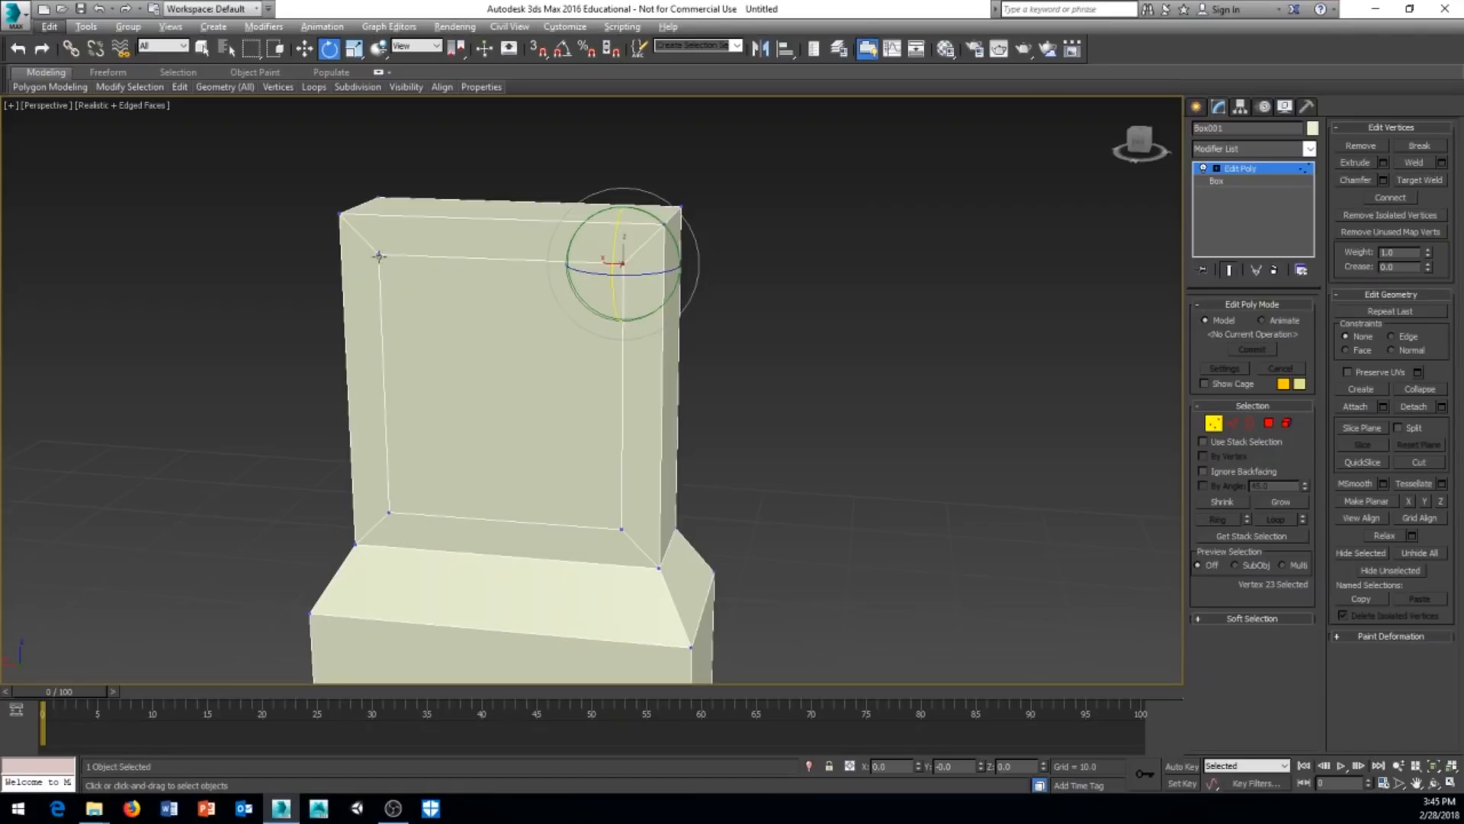
left_click(378, 255, "ctrl")
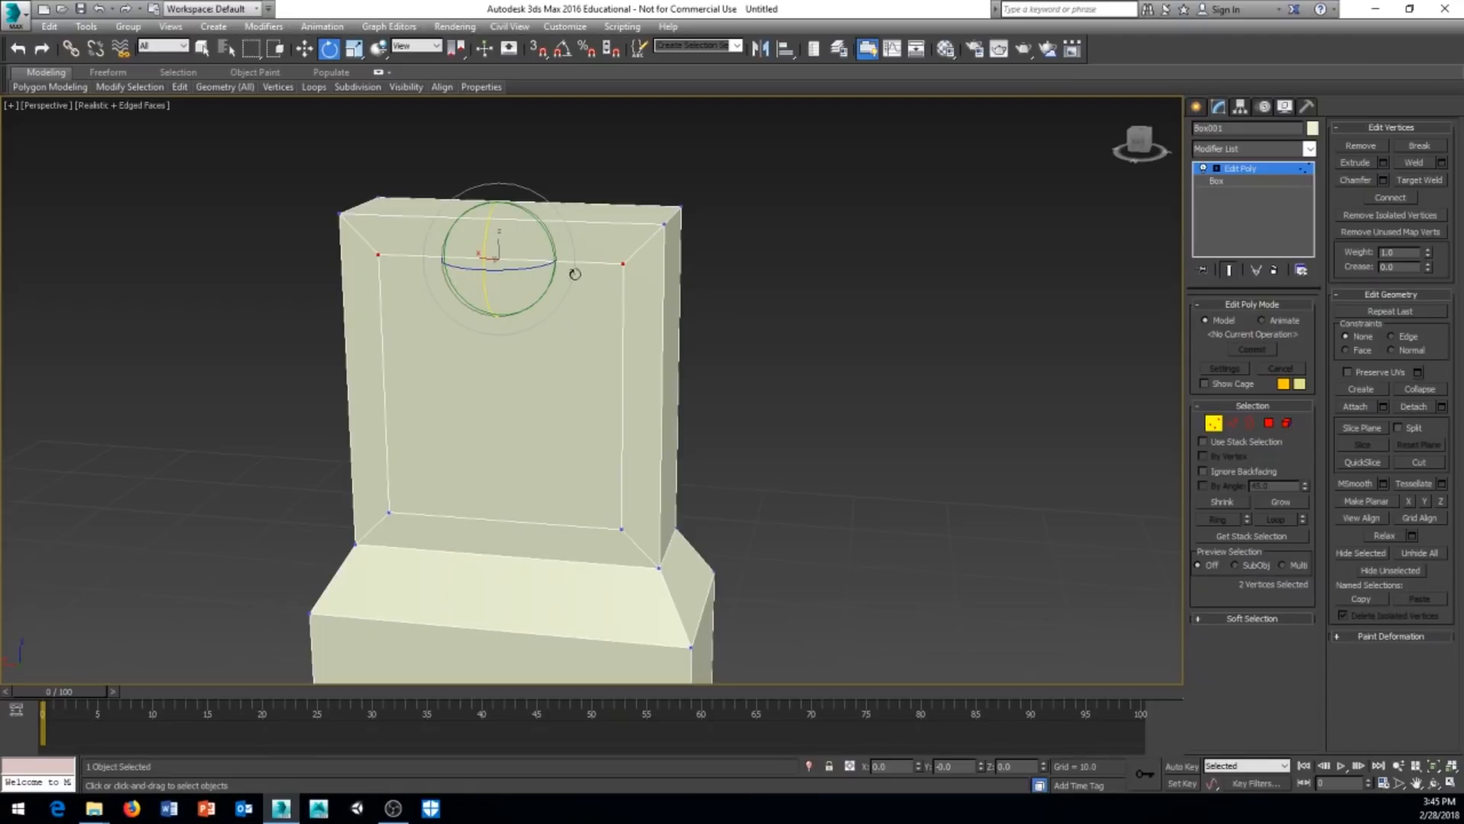
left_click(1441, 162)
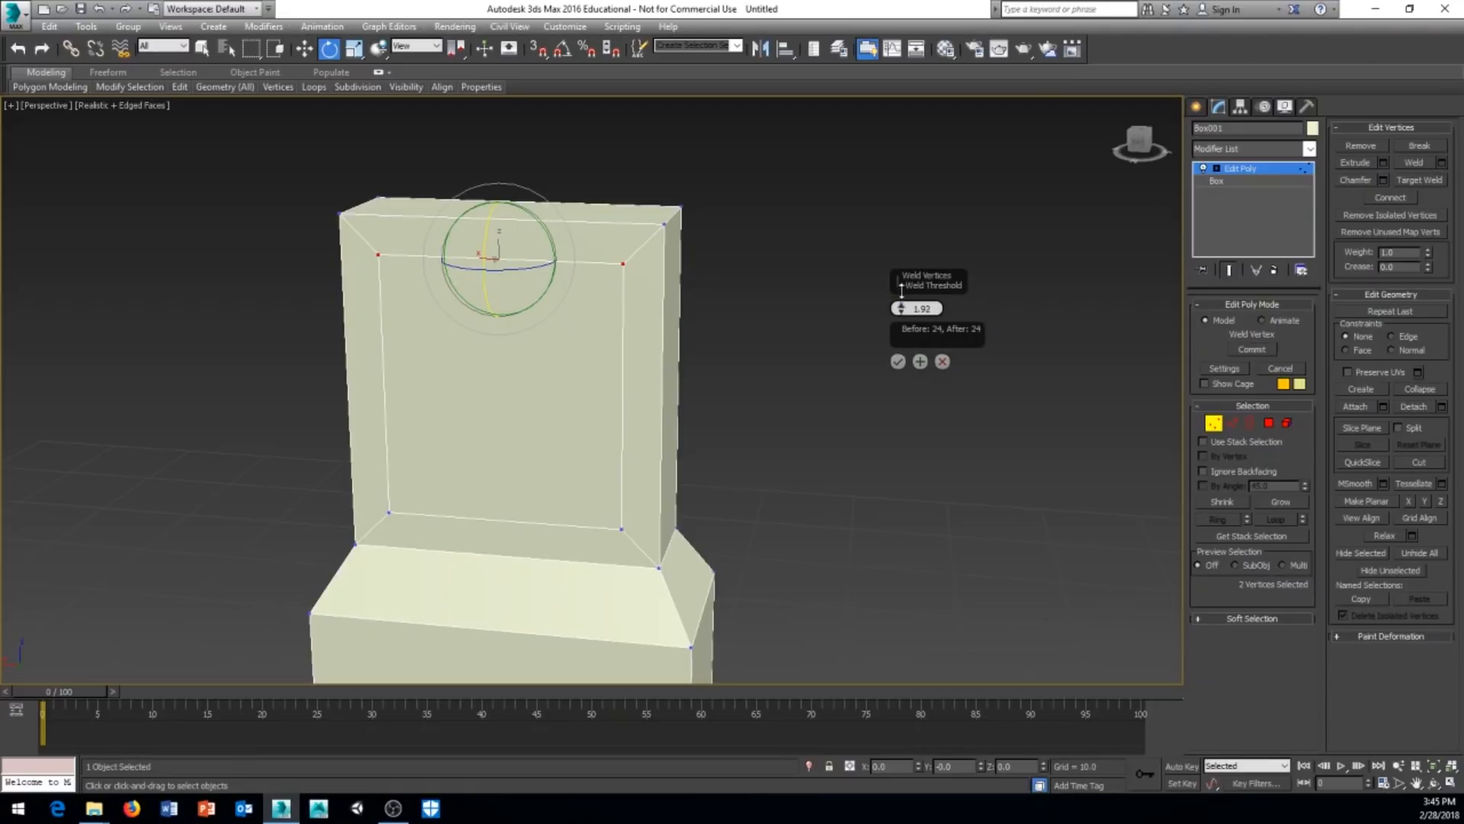
left_click_drag(901, 290, 906, 157)
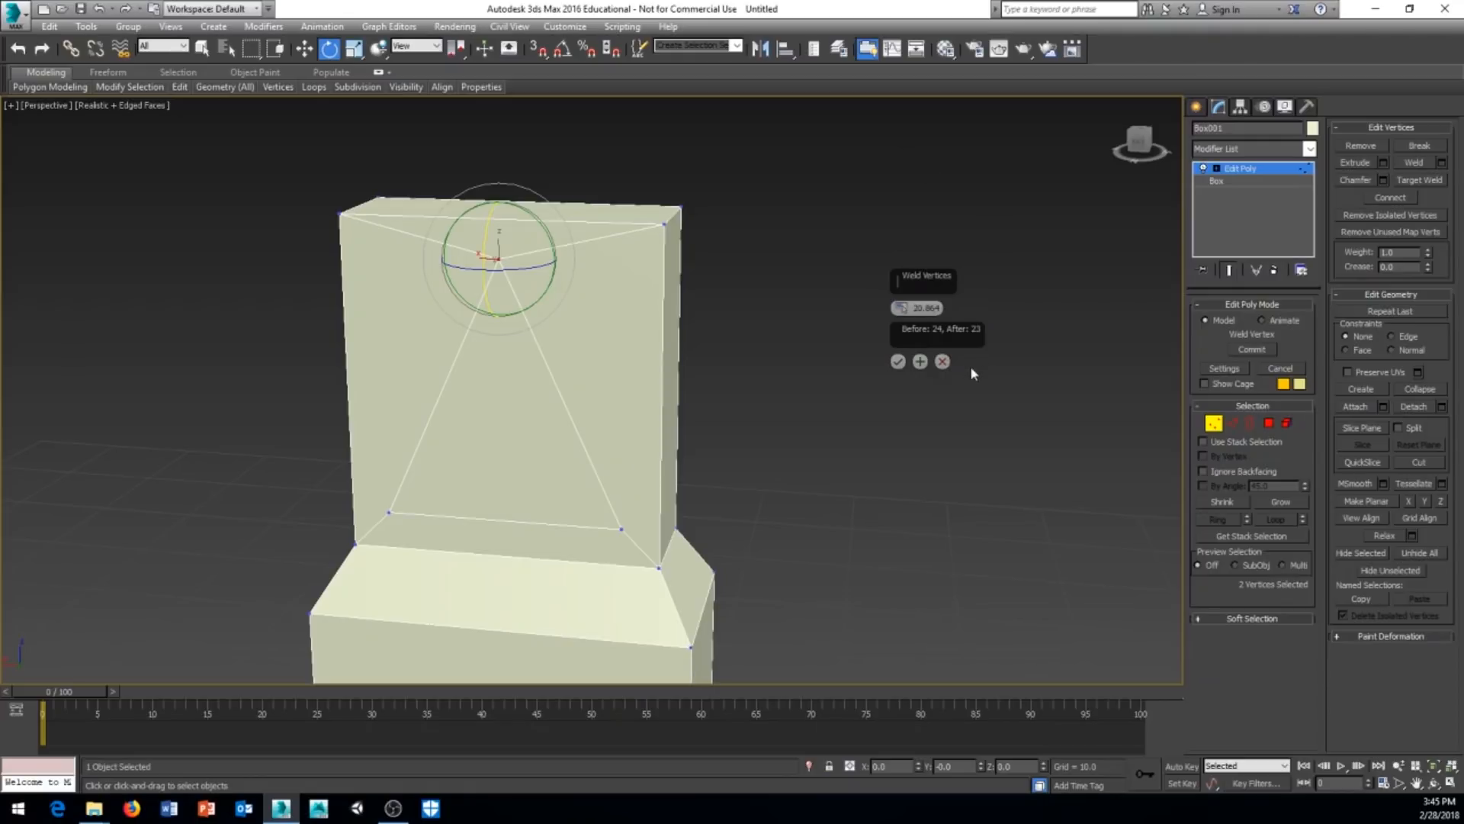
left_click(944, 361)
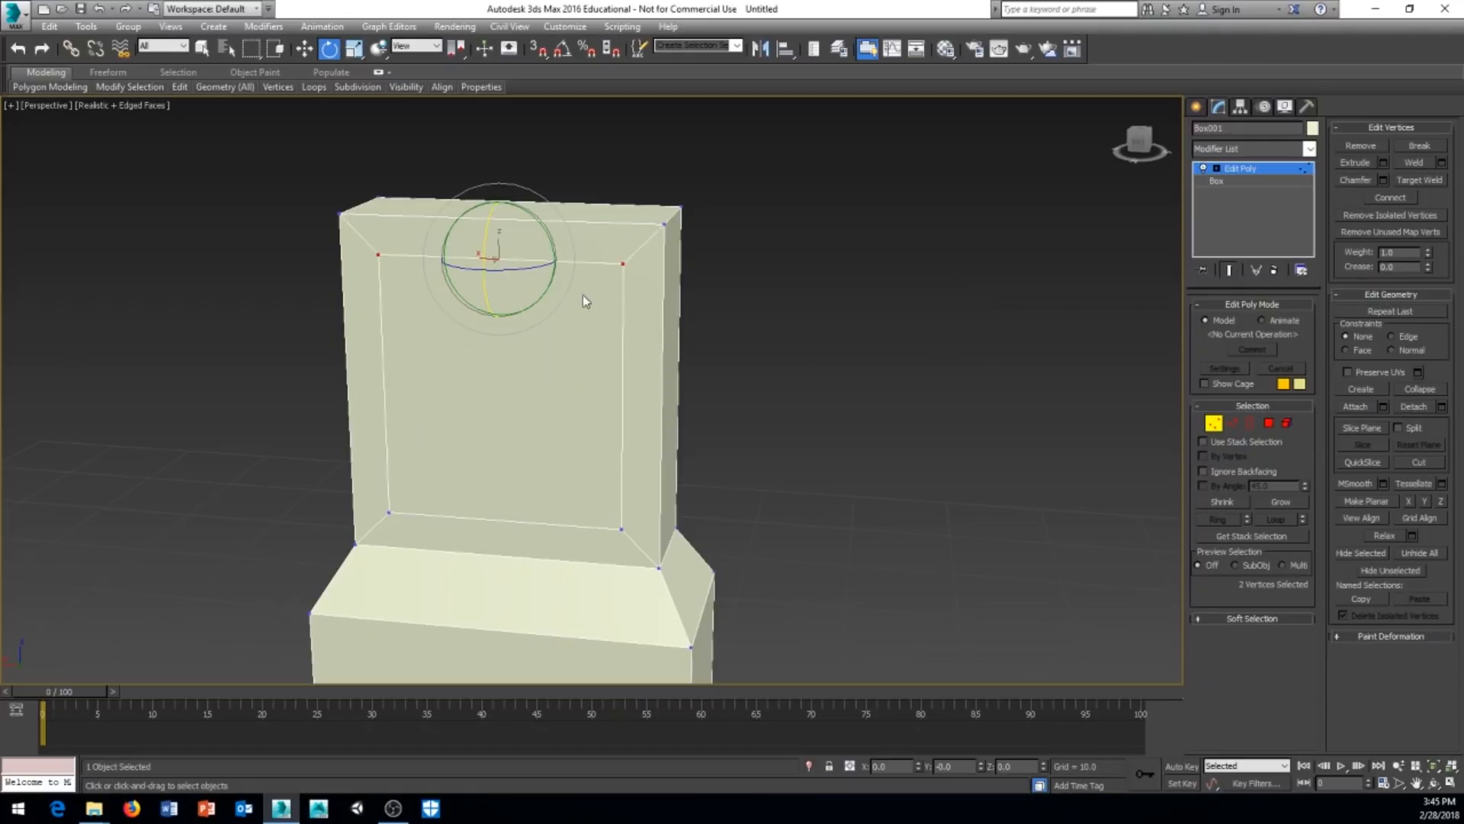
Try to weld the upper block's rear top corner vertex to the lower block's opposite bottom corner with a threshold of about 1375.353
middle_click_drag(780, 403, 731, 288)
left_click_drag(706, 113, 678, 138)
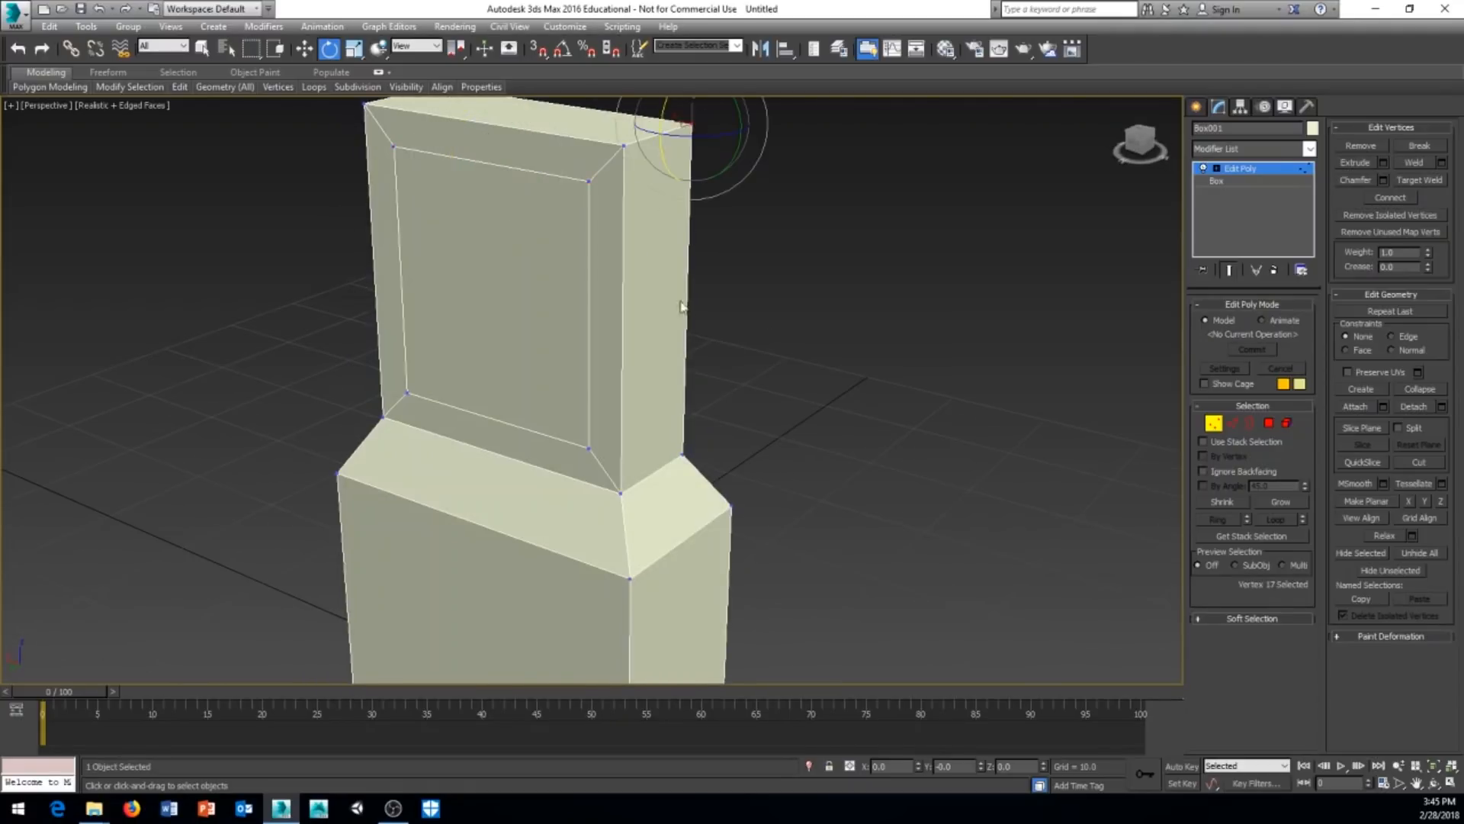
middle_click_drag(682, 299, 738, 264, "alt")
scroll(738, 265, "down", 3)
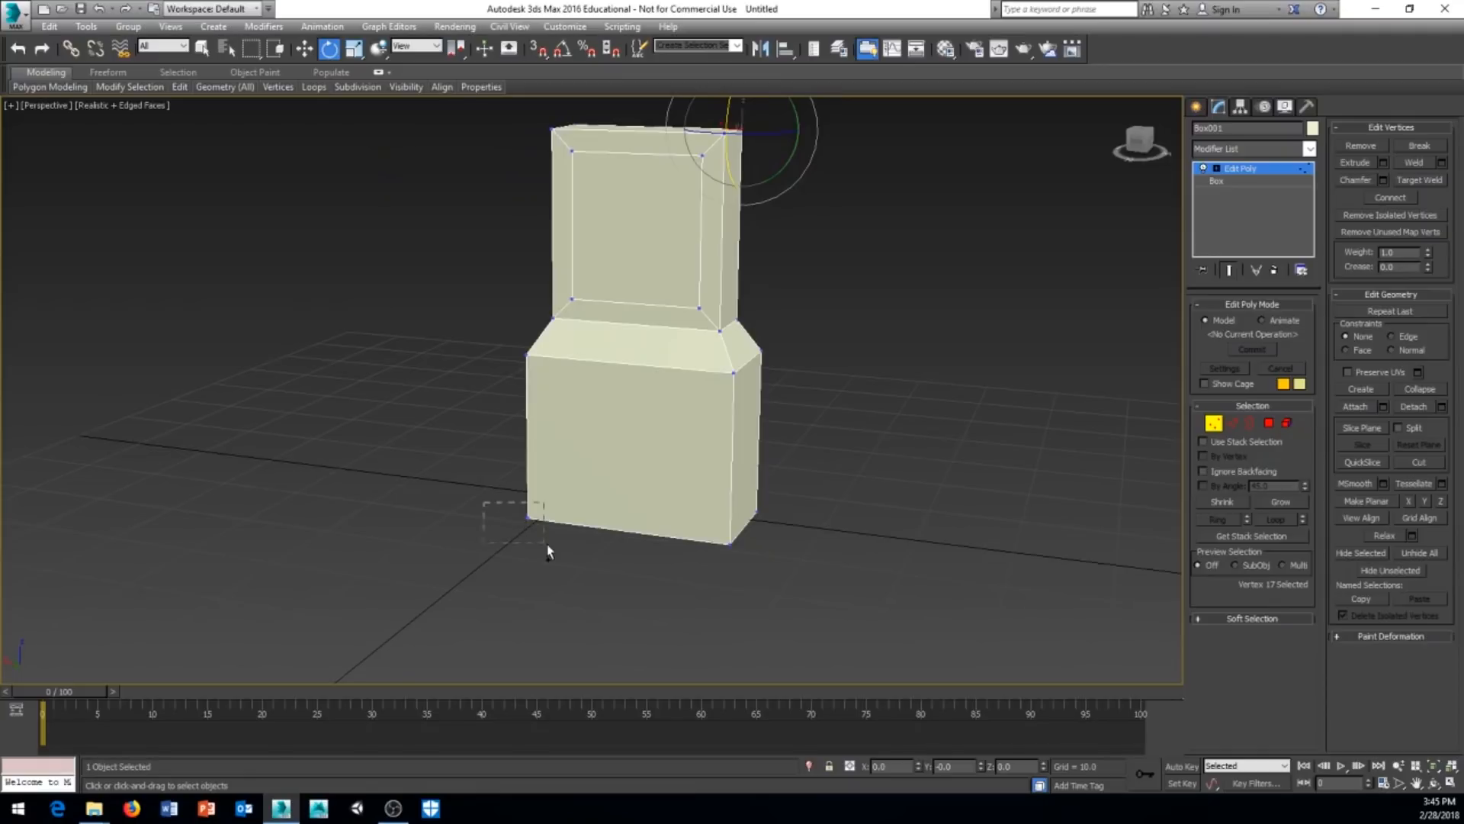
left_click_drag(547, 545, 551, 547, "ctrl")
middle_click_drag(674, 462, 624, 510, "alt")
middle_click_drag(684, 343, 630, 419)
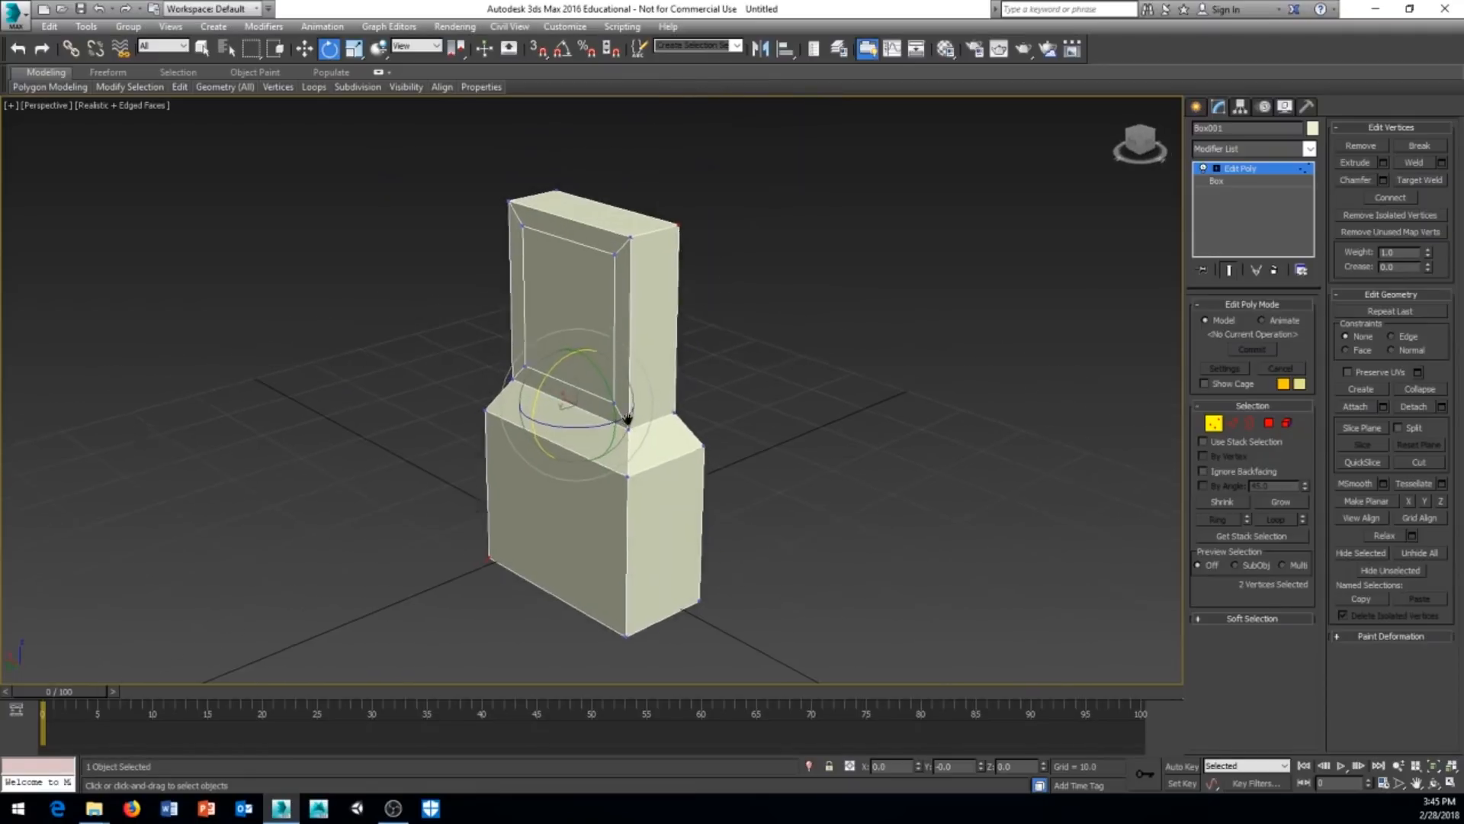
left_click(1440, 162)
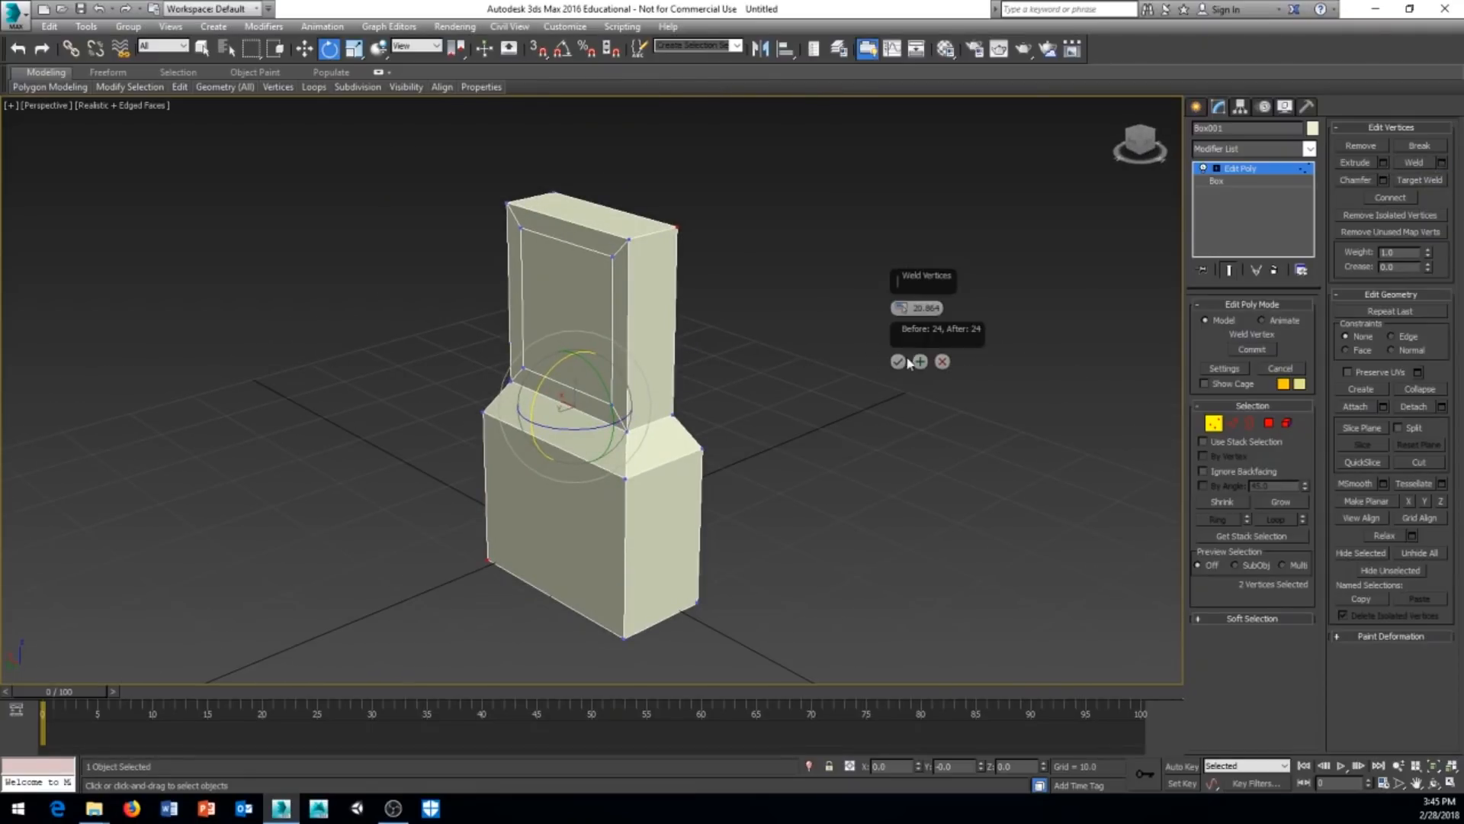
left_click_drag(906, 195, 973, 543)
Examine the two selected vertices and the faces between them from several angles, and cancel the weld
middle_click_drag(906, 453, 797, 418, "alt")
middle_click_drag(467, 621, 460, 580, "alt")
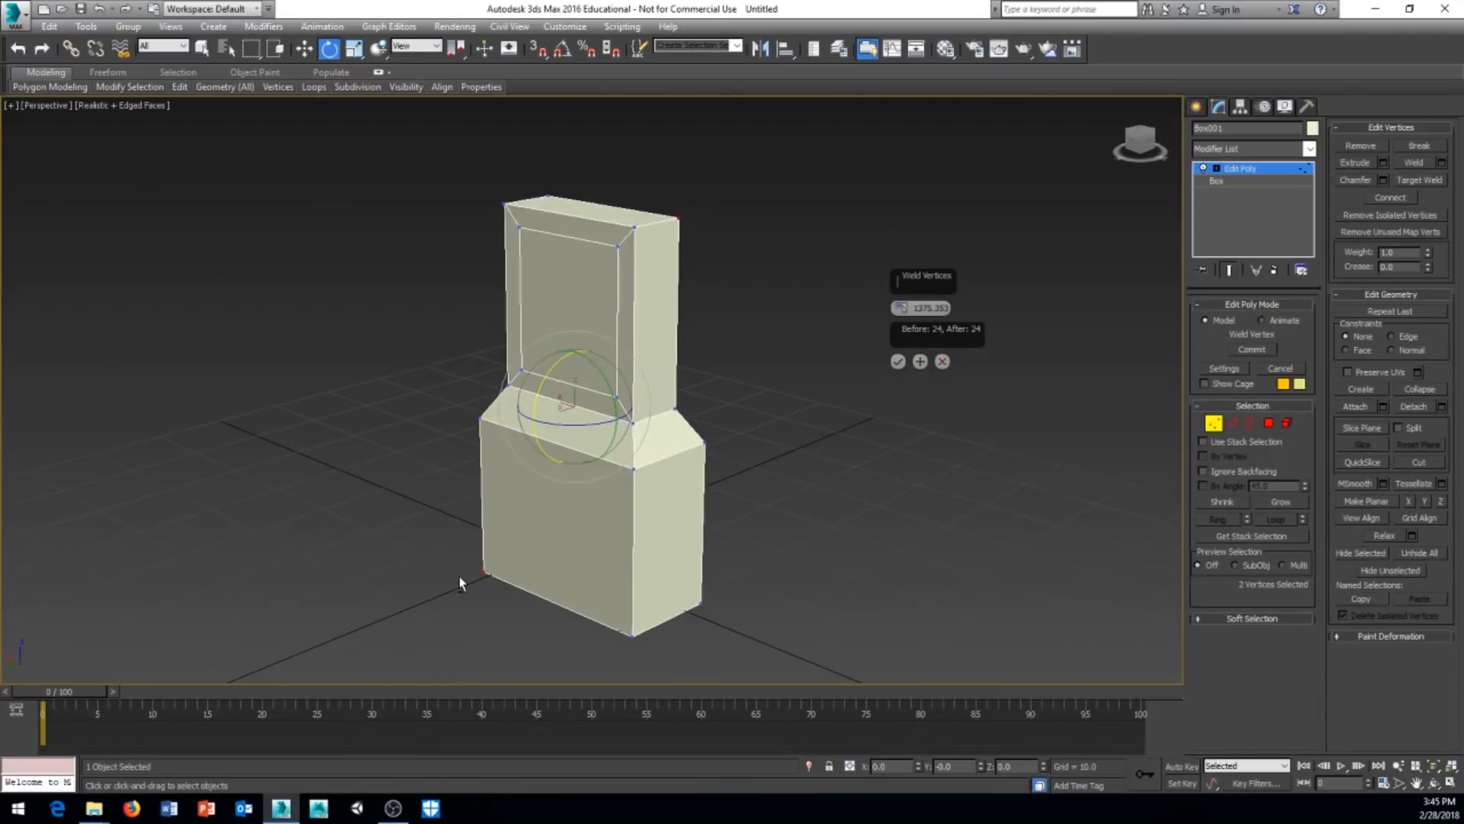
middle_click_drag(492, 428, 478, 583, "alt")
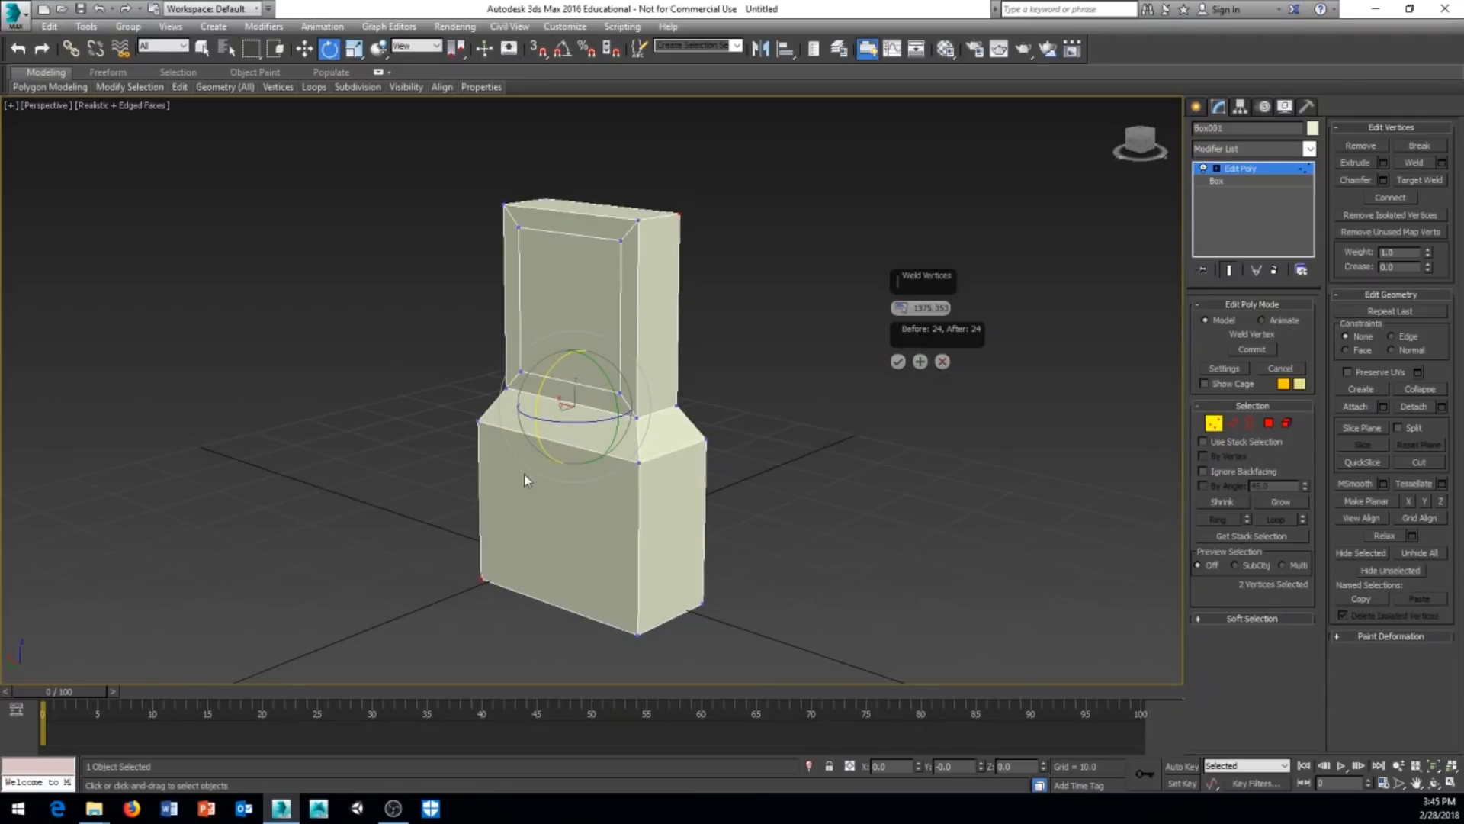
middle_click_drag(525, 481, 553, 460, "alt")
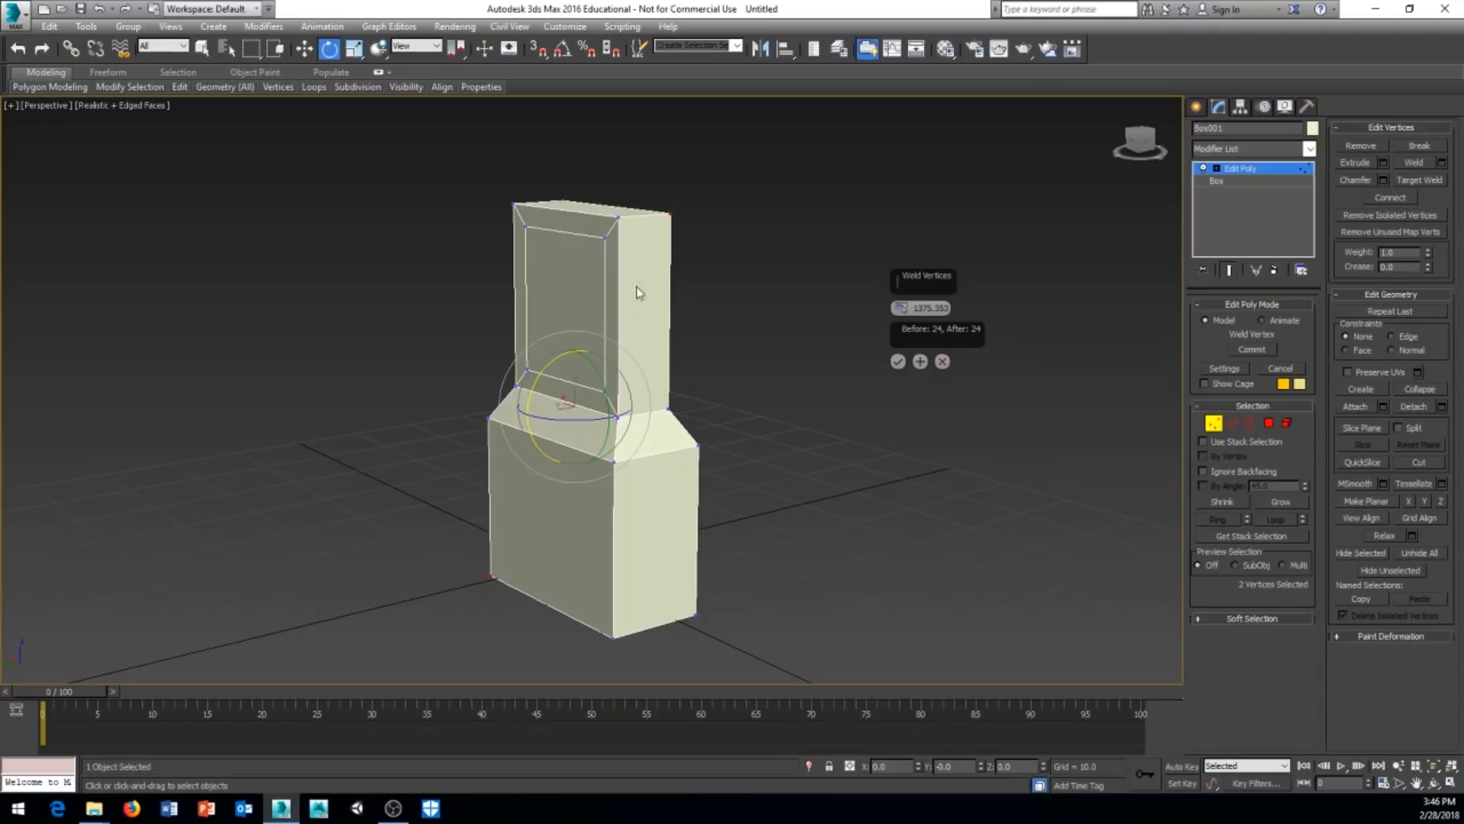
middle_click_drag(690, 378, 571, 420, "alt")
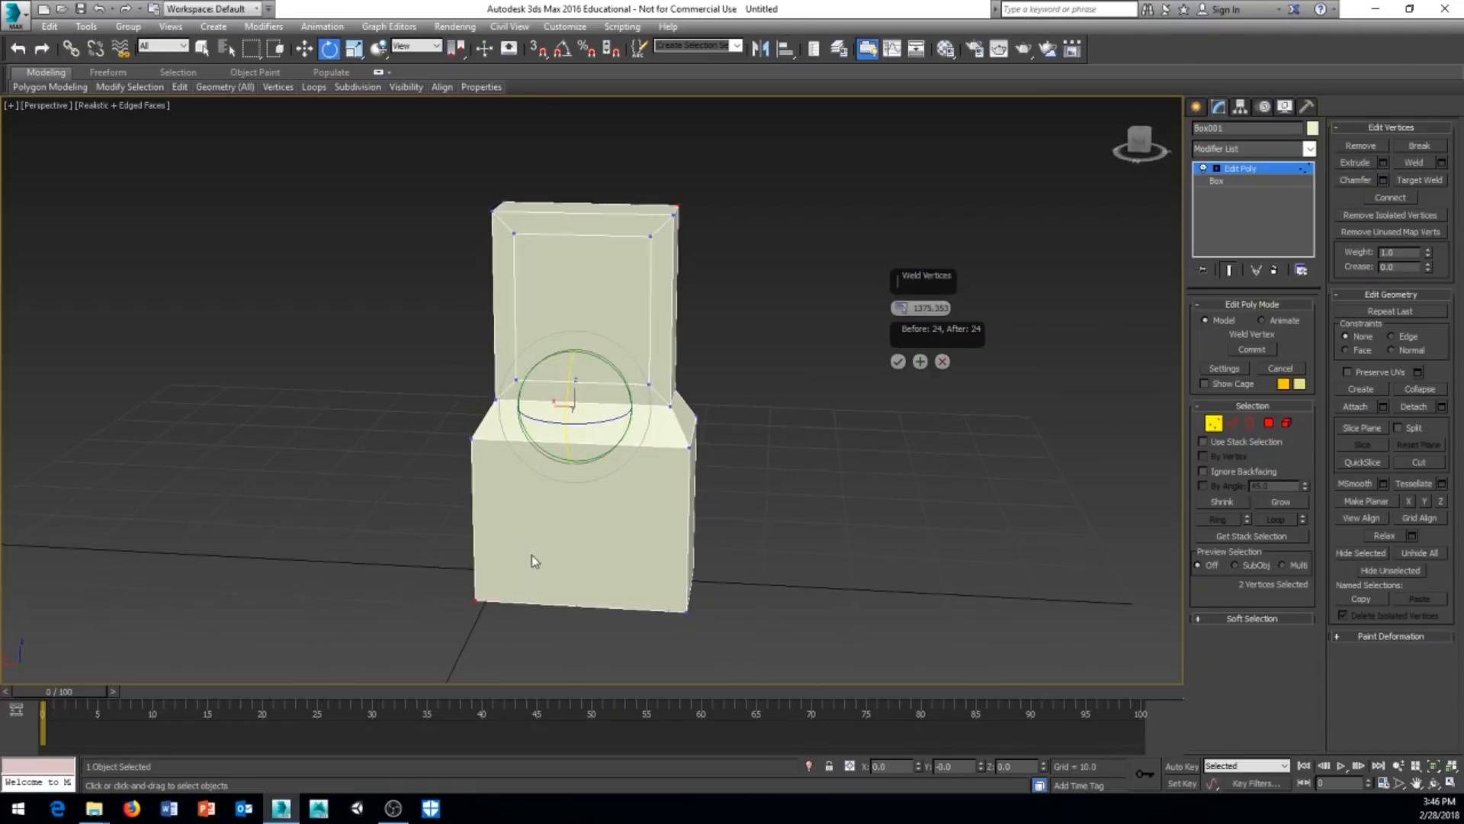
middle_click_drag(565, 538, 466, 587, "alt")
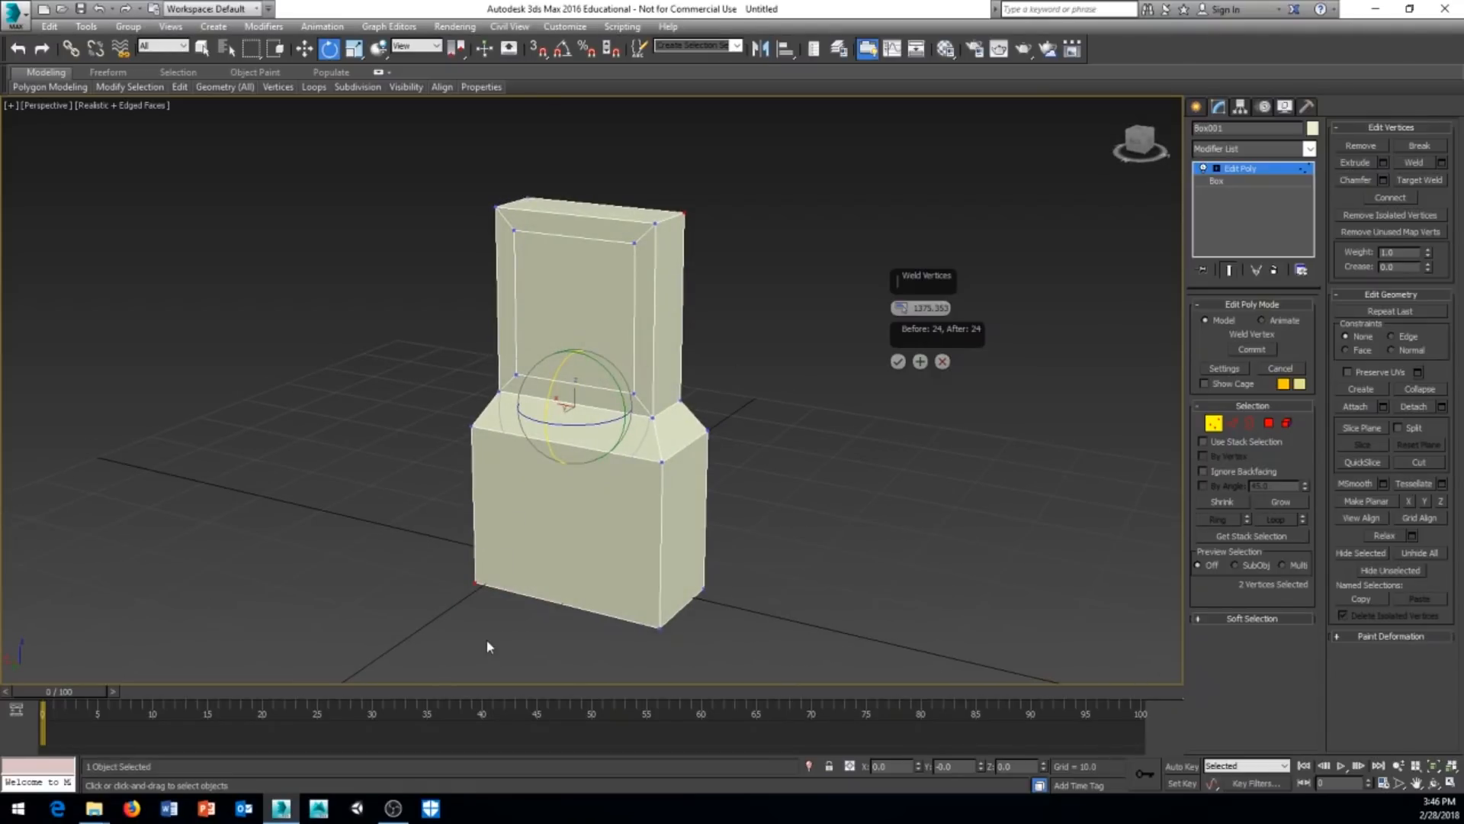
middle_click_drag(487, 644, 730, 441, "alt")
left_click(942, 361)
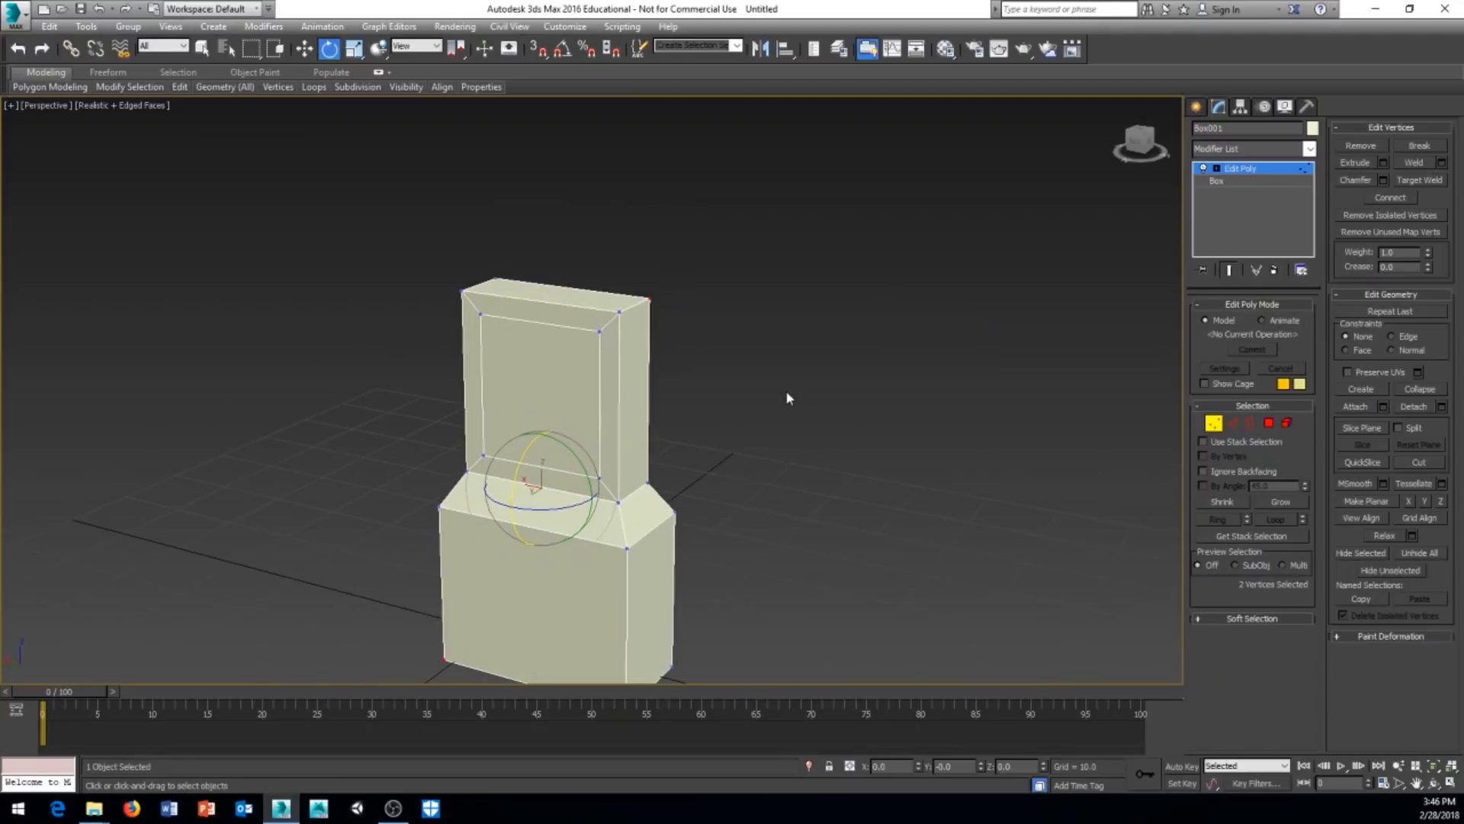
Try to weld the two end vertices of the upper block's front right vertical edge, varying the weld threshold
middle_click_drag(788, 396, 794, 432)
scroll(793, 440, "up", 2)
middle_click_drag(594, 379, 665, 406, "alt")
left_click(665, 312)
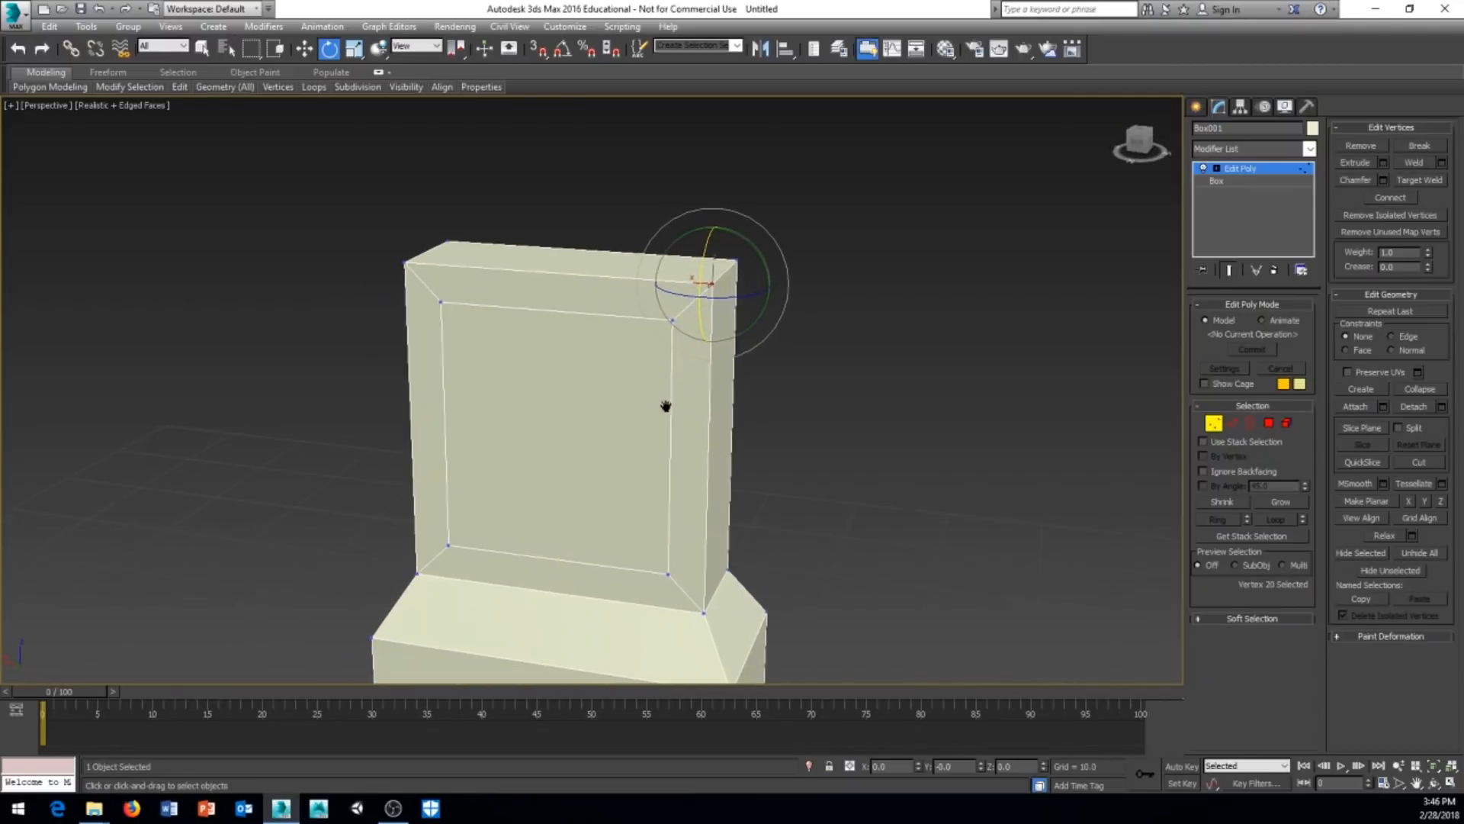
left_click(703, 612, "ctrl")
middle_click_drag(700, 612, 696, 541)
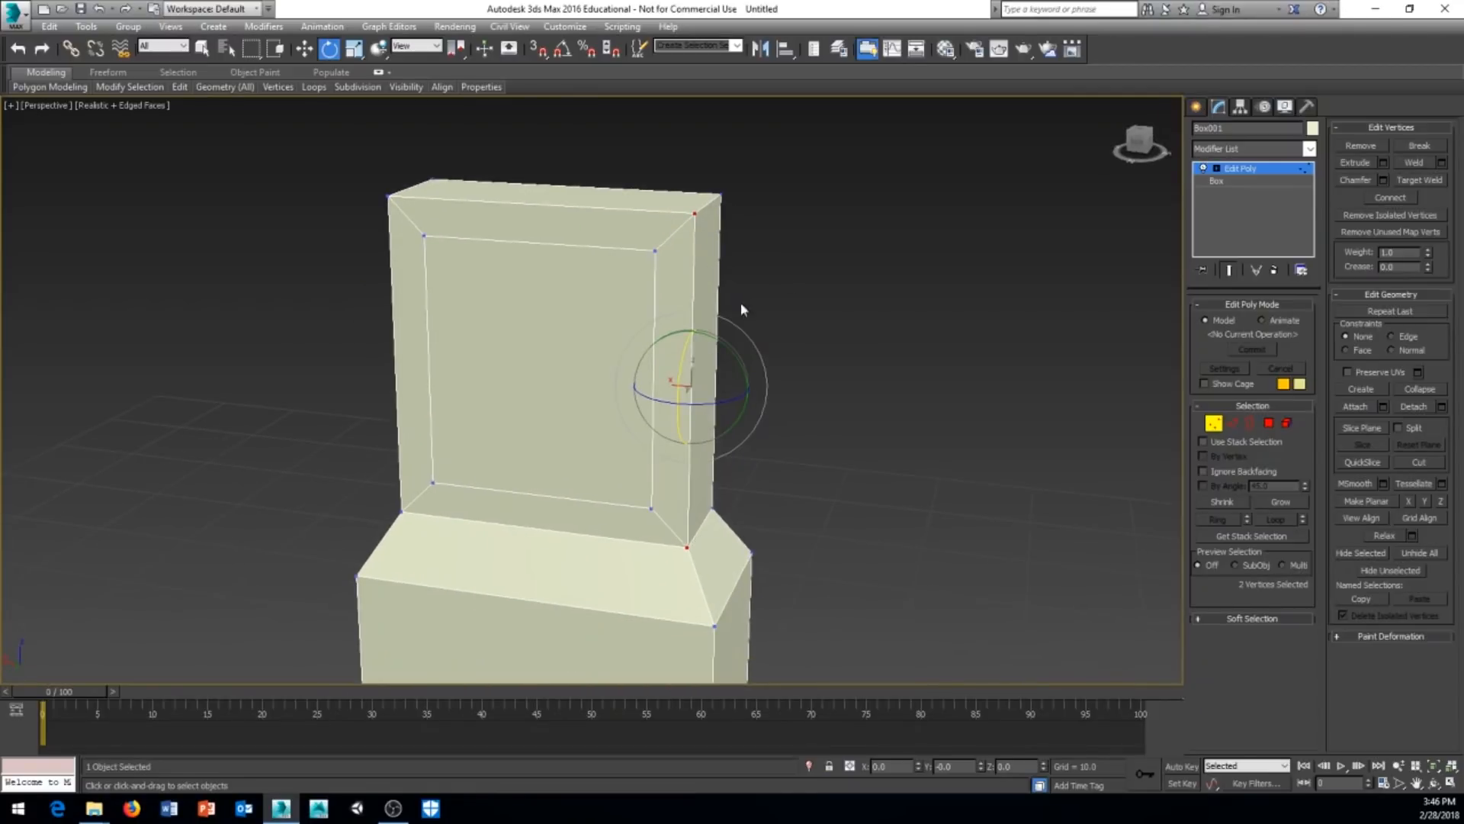
left_click(1442, 164)
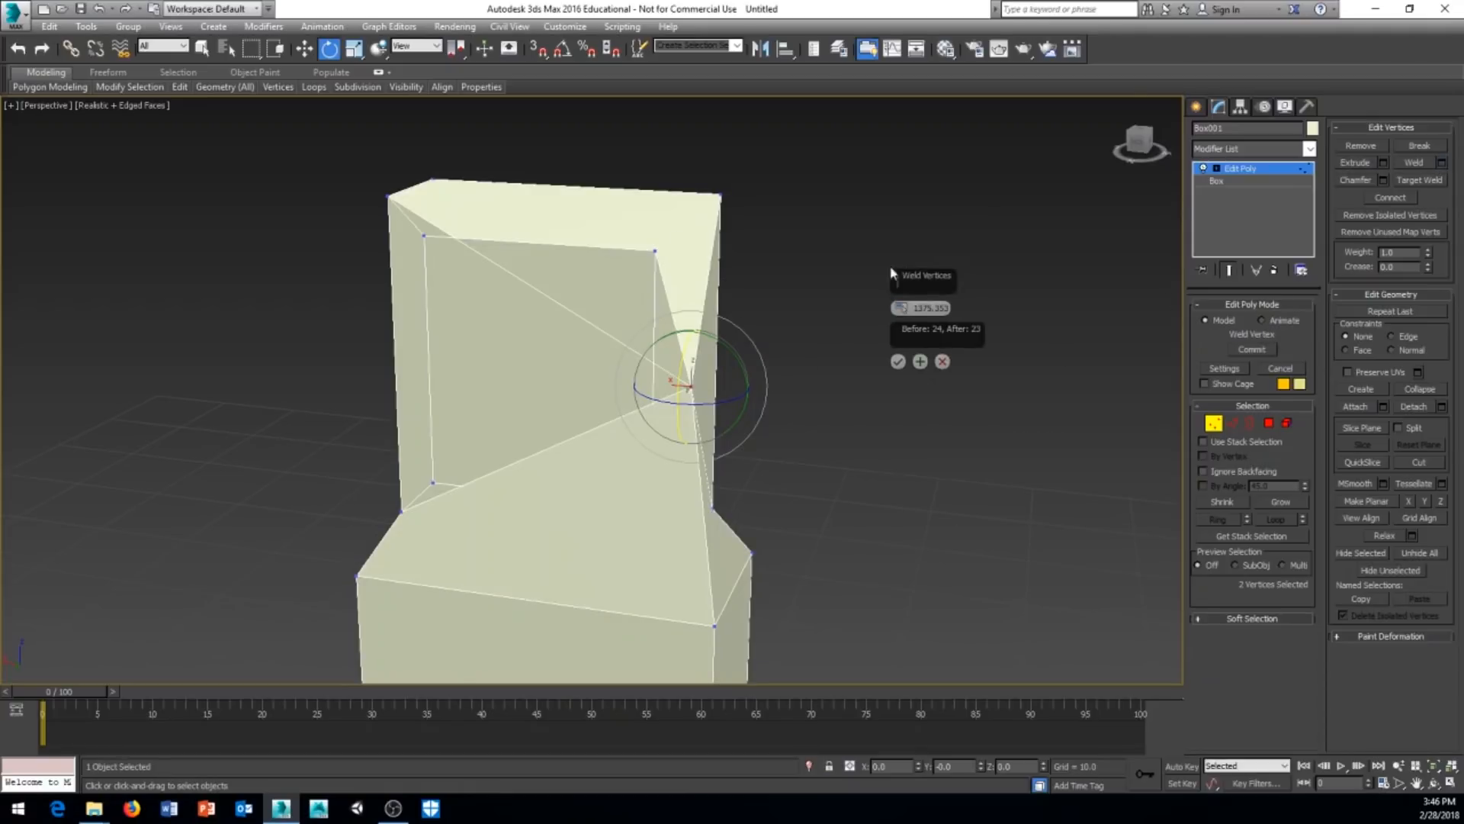
right_click(902, 310)
left_click_drag(901, 310, 906, 245)
left_click_drag(898, 163, 898, 159)
key("ctrl+z")
left_click(943, 362)
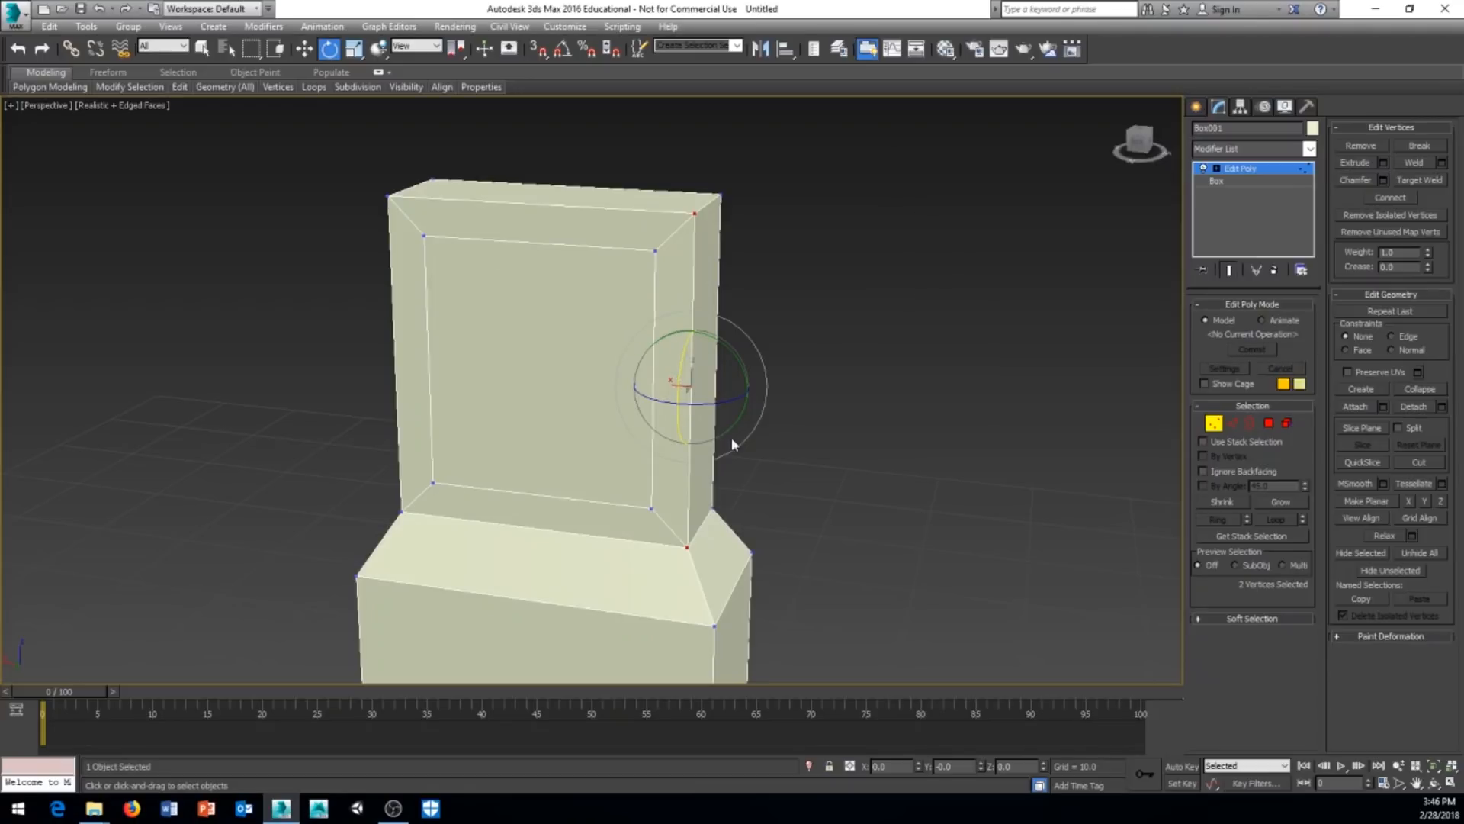
Try to weld the inset frame's upper left vertex to the adjacent outer corner vertex, testing thresholds of about 5.78, 0.749 and 18.088
middle_click_drag(731, 437, 790, 396)
middle_click_drag(724, 327, 717, 413)
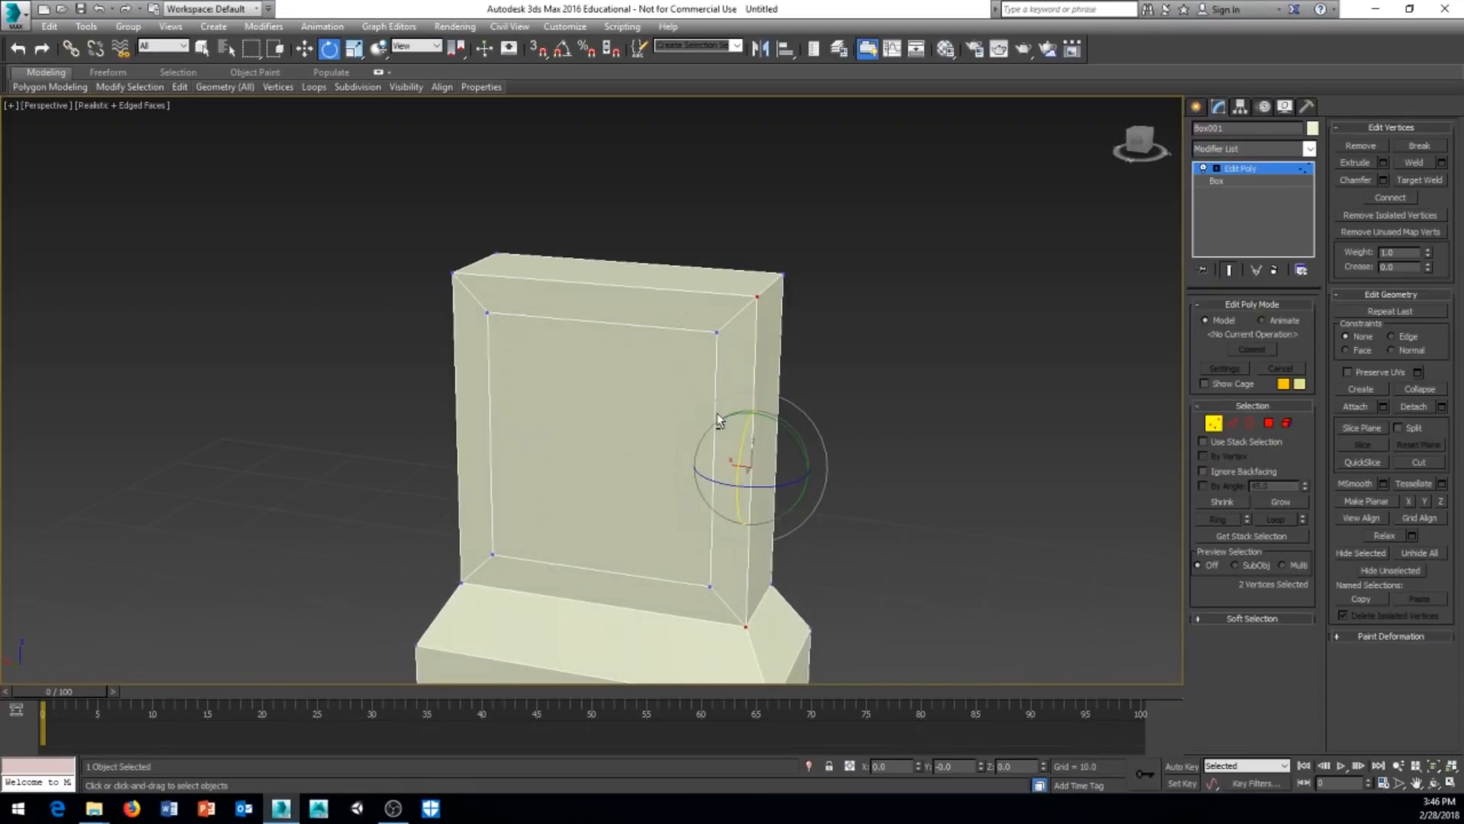
left_click(486, 313)
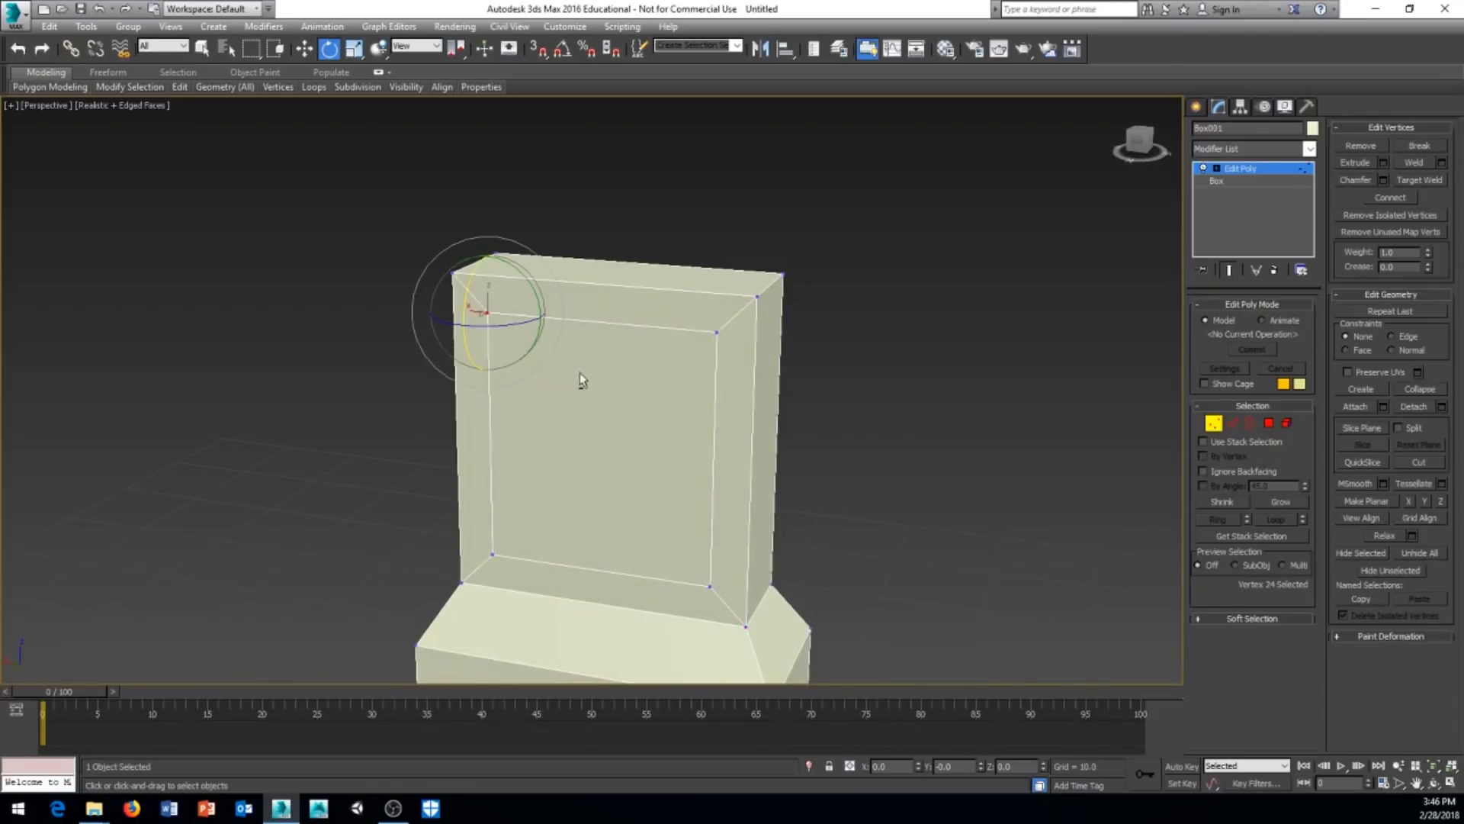
left_click(452, 273, "ctrl")
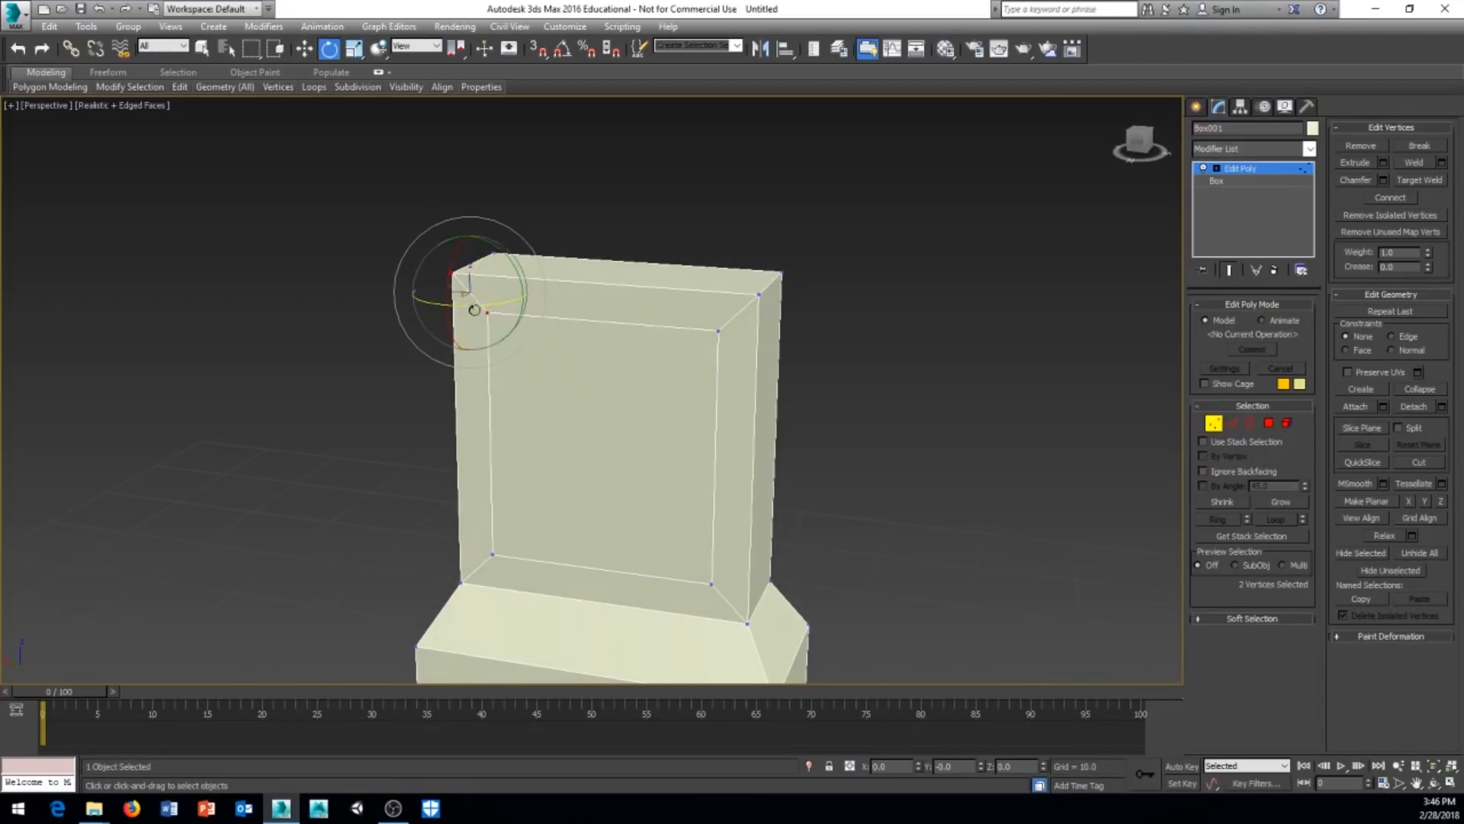
left_click(1441, 163)
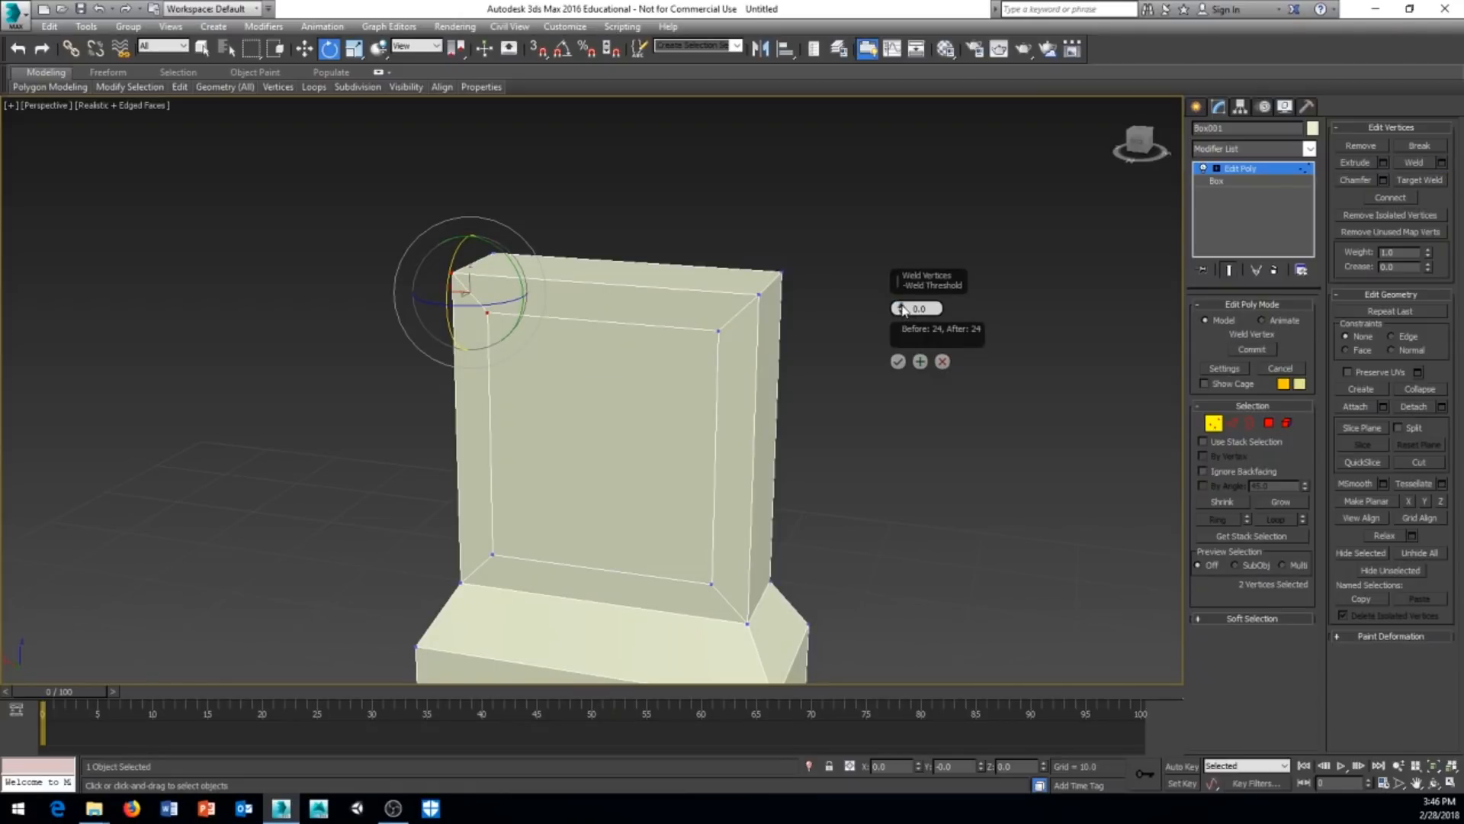
left_click_drag(902, 309, 902, 268)
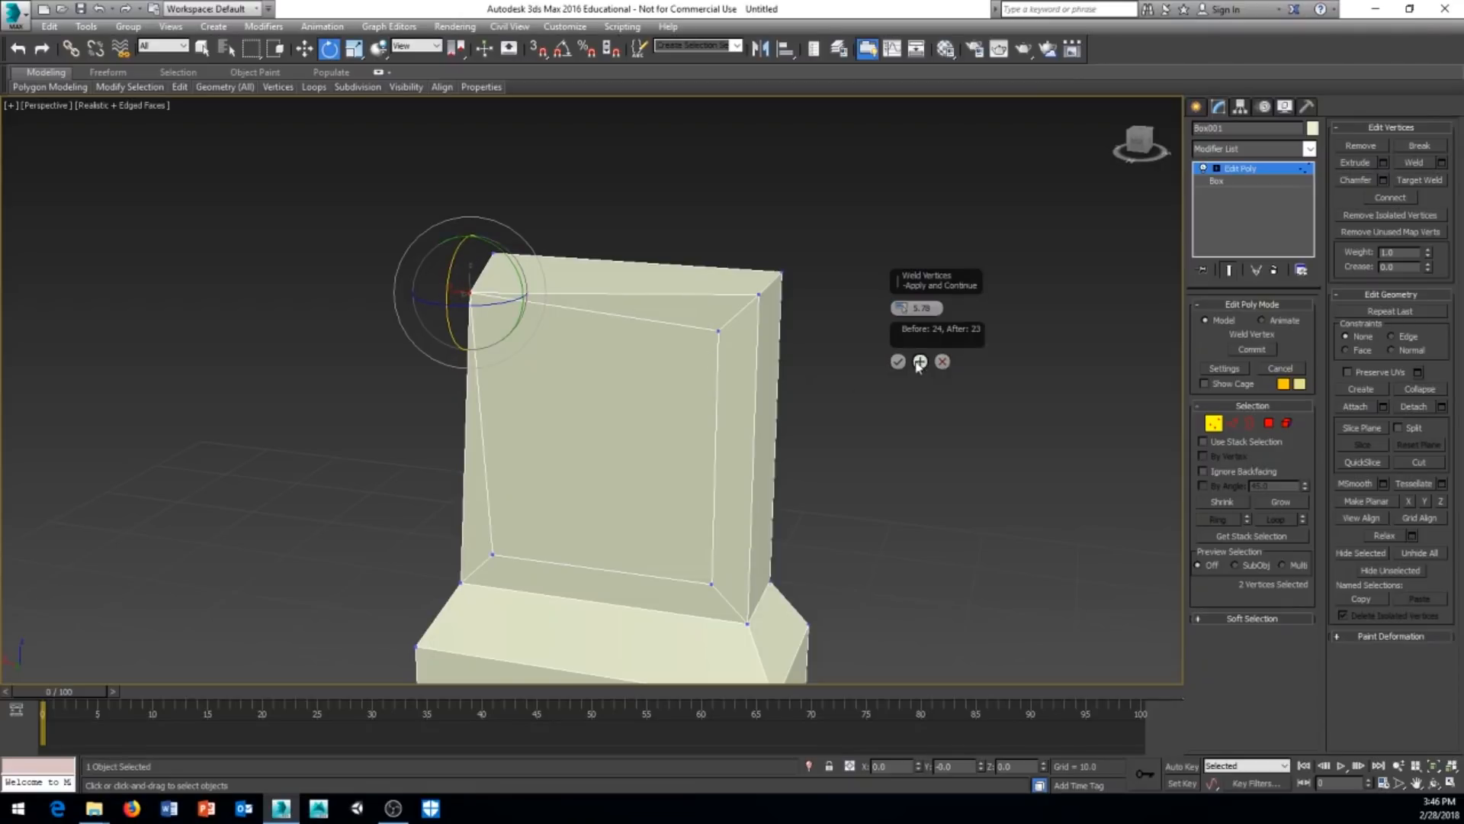
left_click_drag(905, 317, 902, 349)
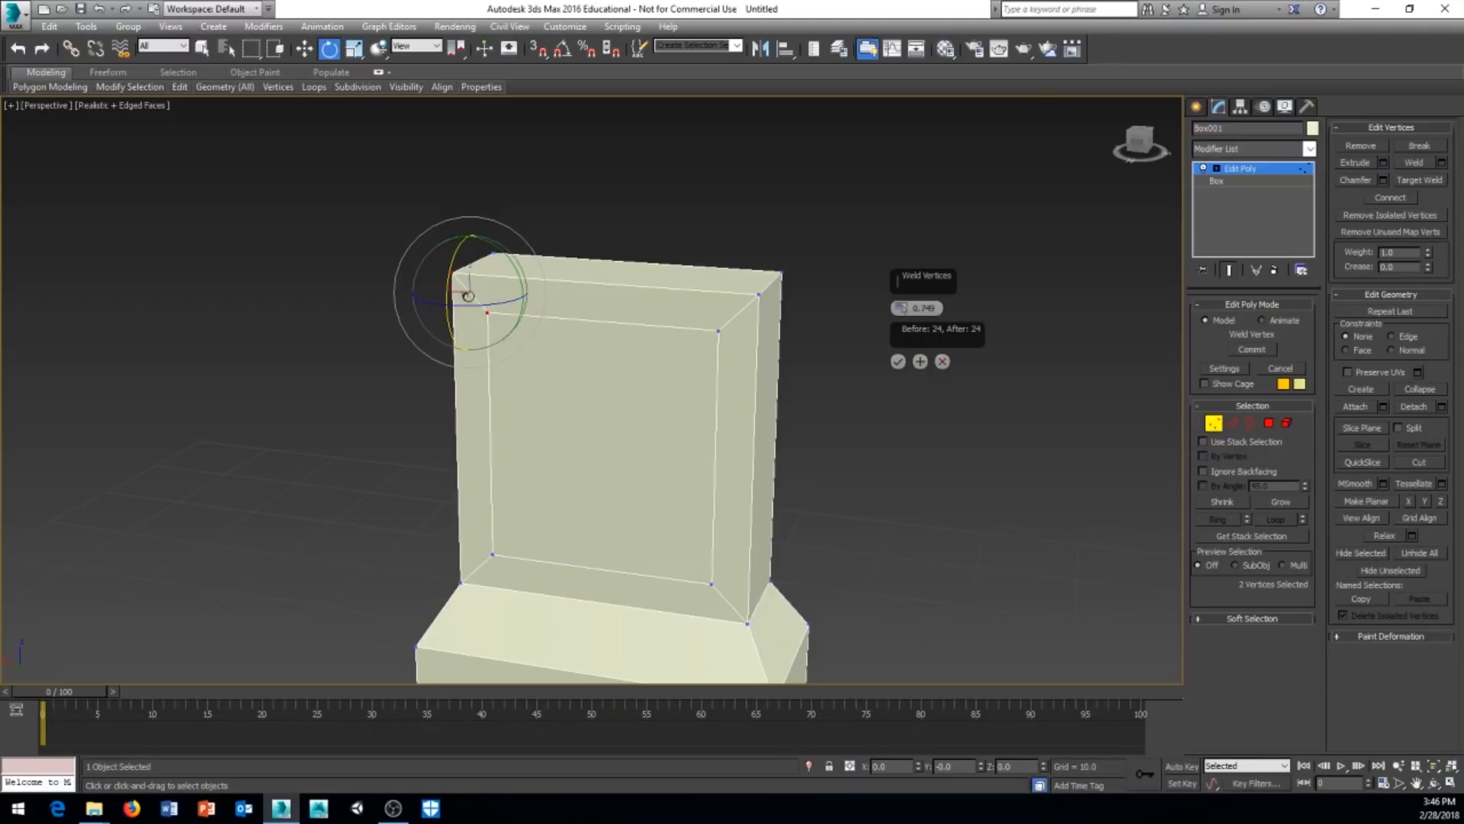
right_click(900, 308)
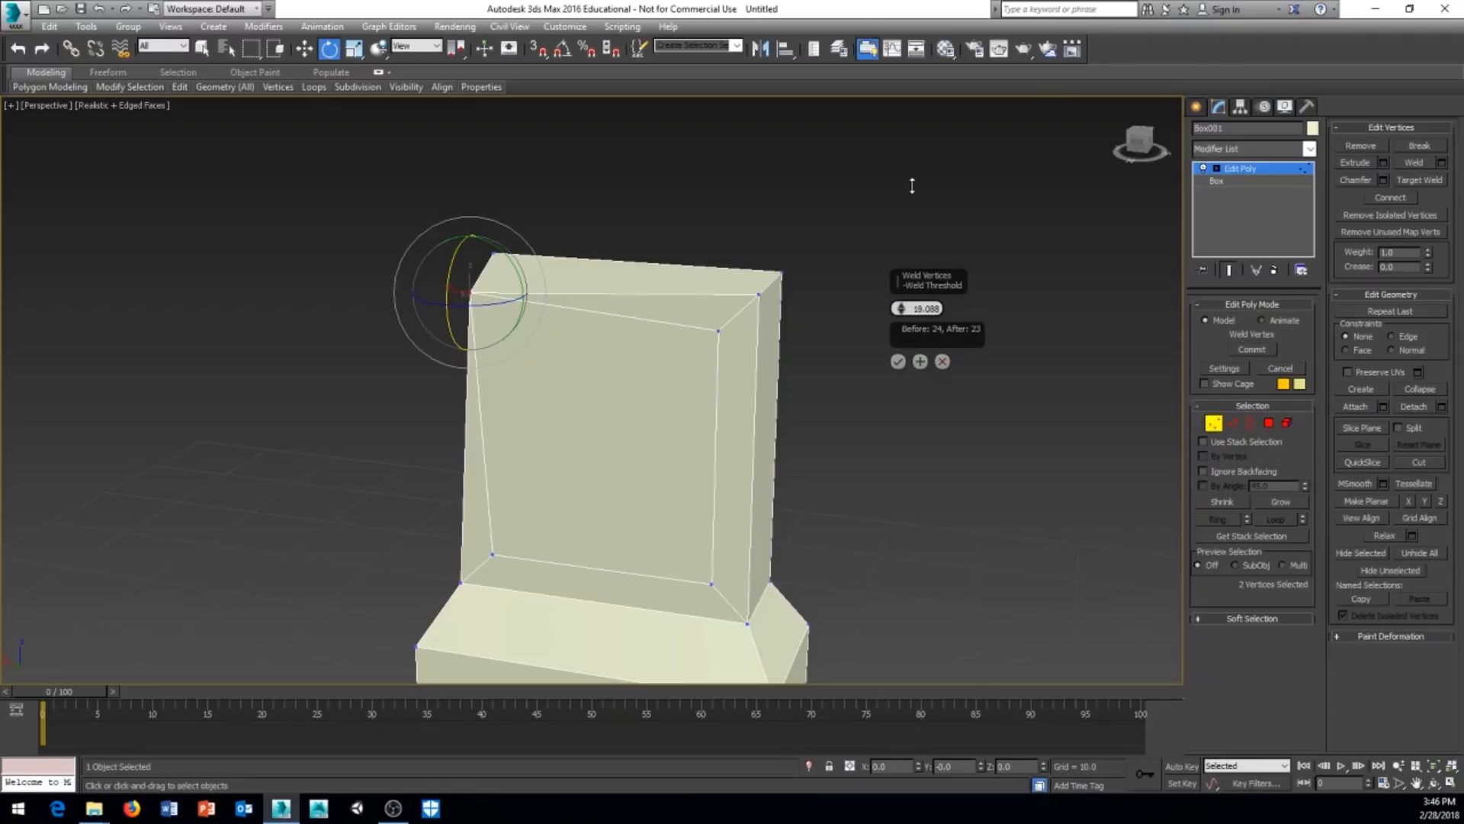
left_click(942, 361)
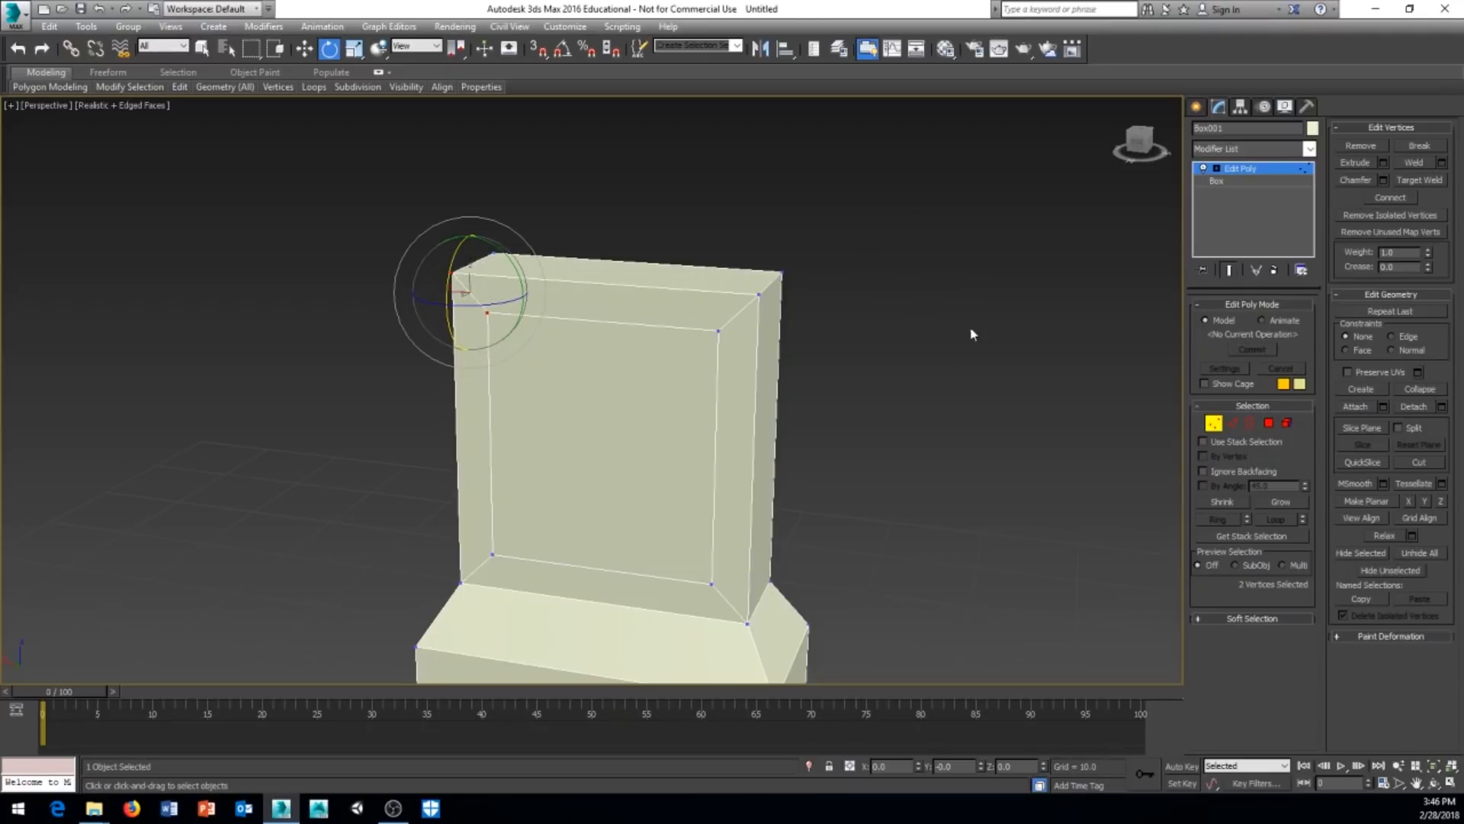
Clear the vertex selection and target-weld the inset frame's upper left vertex to the adjacent outer corner vertex
left_click(1009, 348)
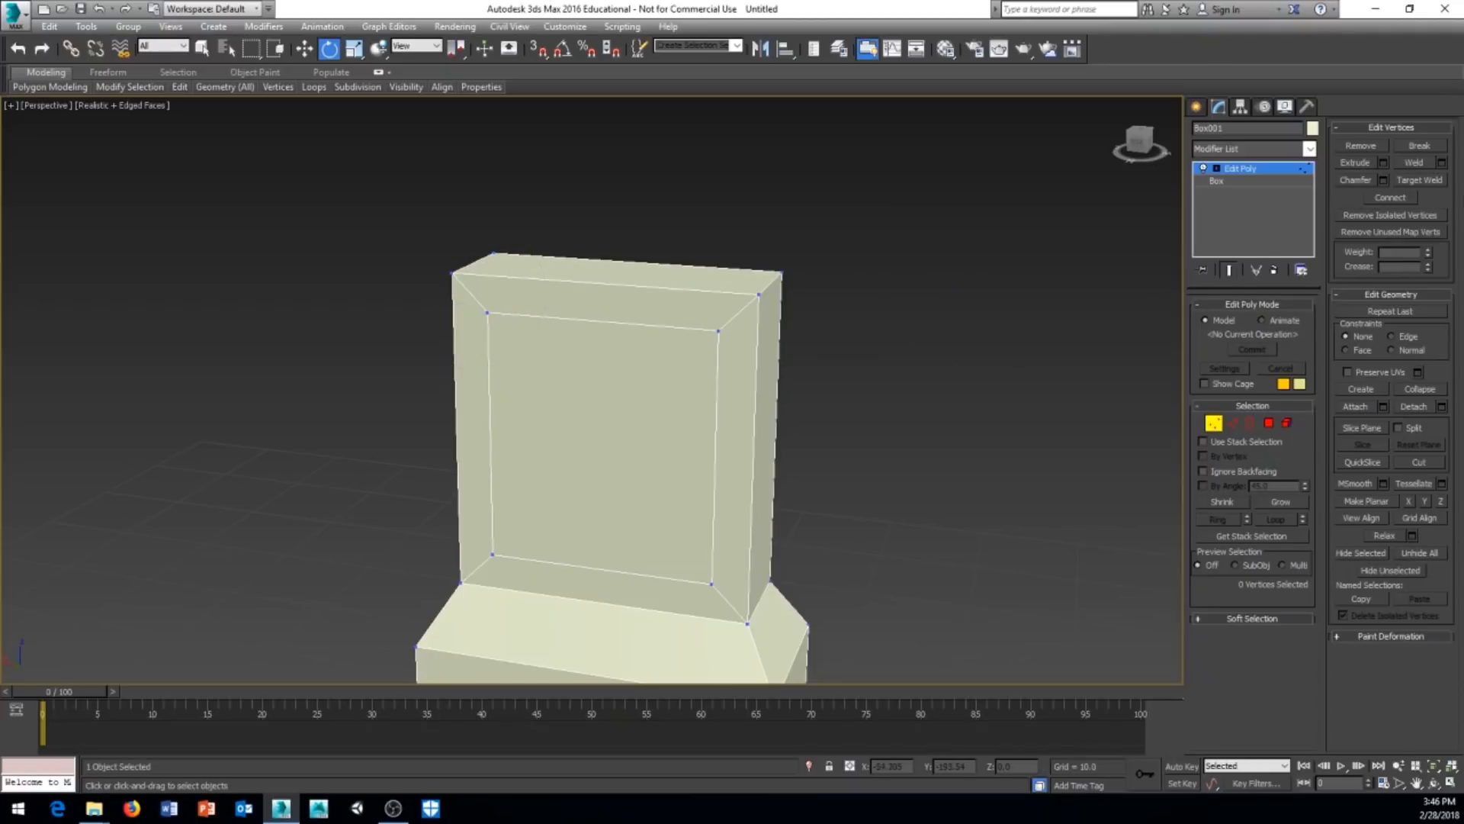
left_click(1428, 180)
middle_click_drag(997, 294, 641, 350, "alt")
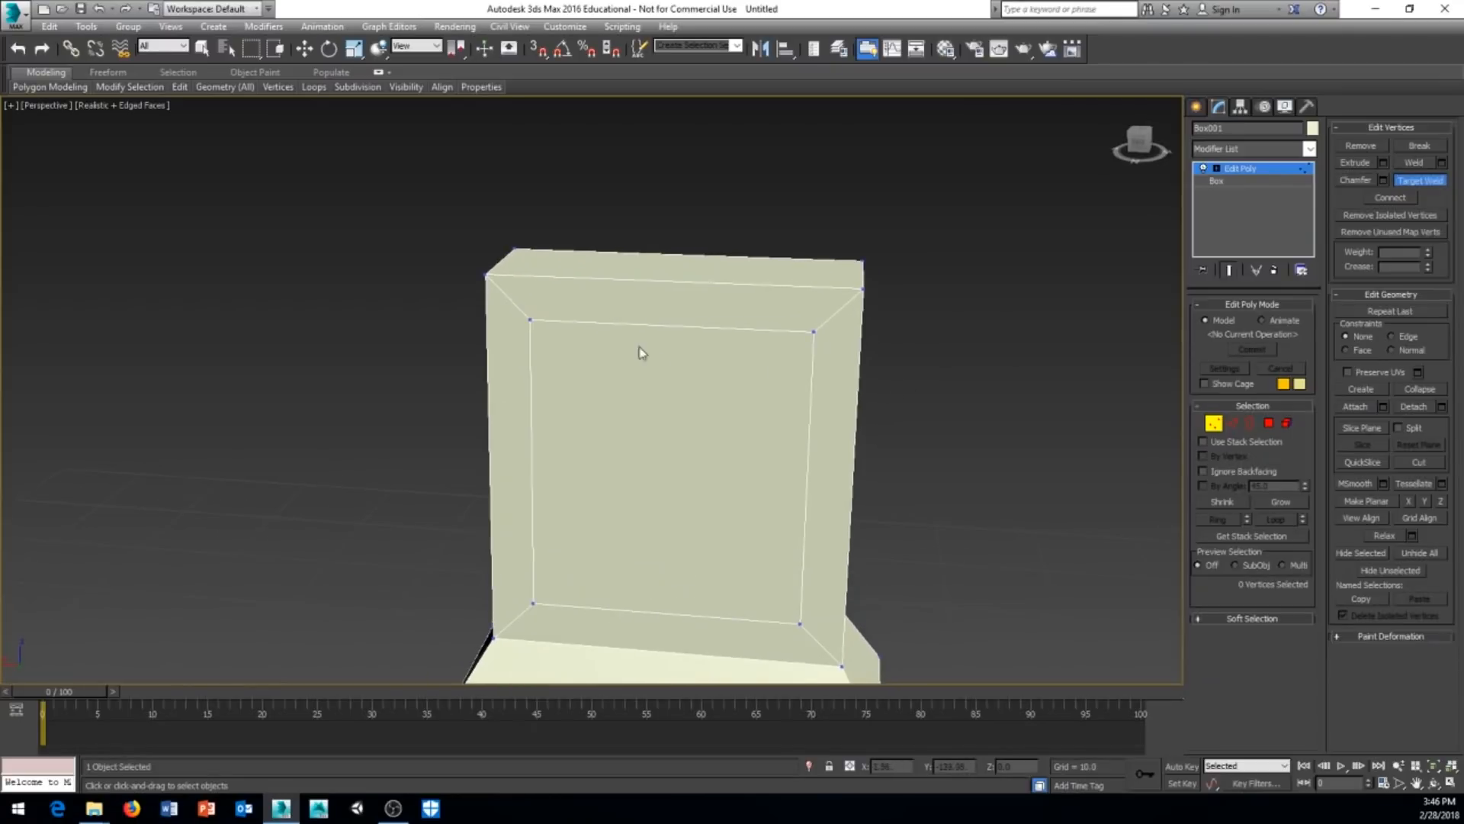
left_click(530, 319)
middle_click_drag(632, 223, 561, 220)
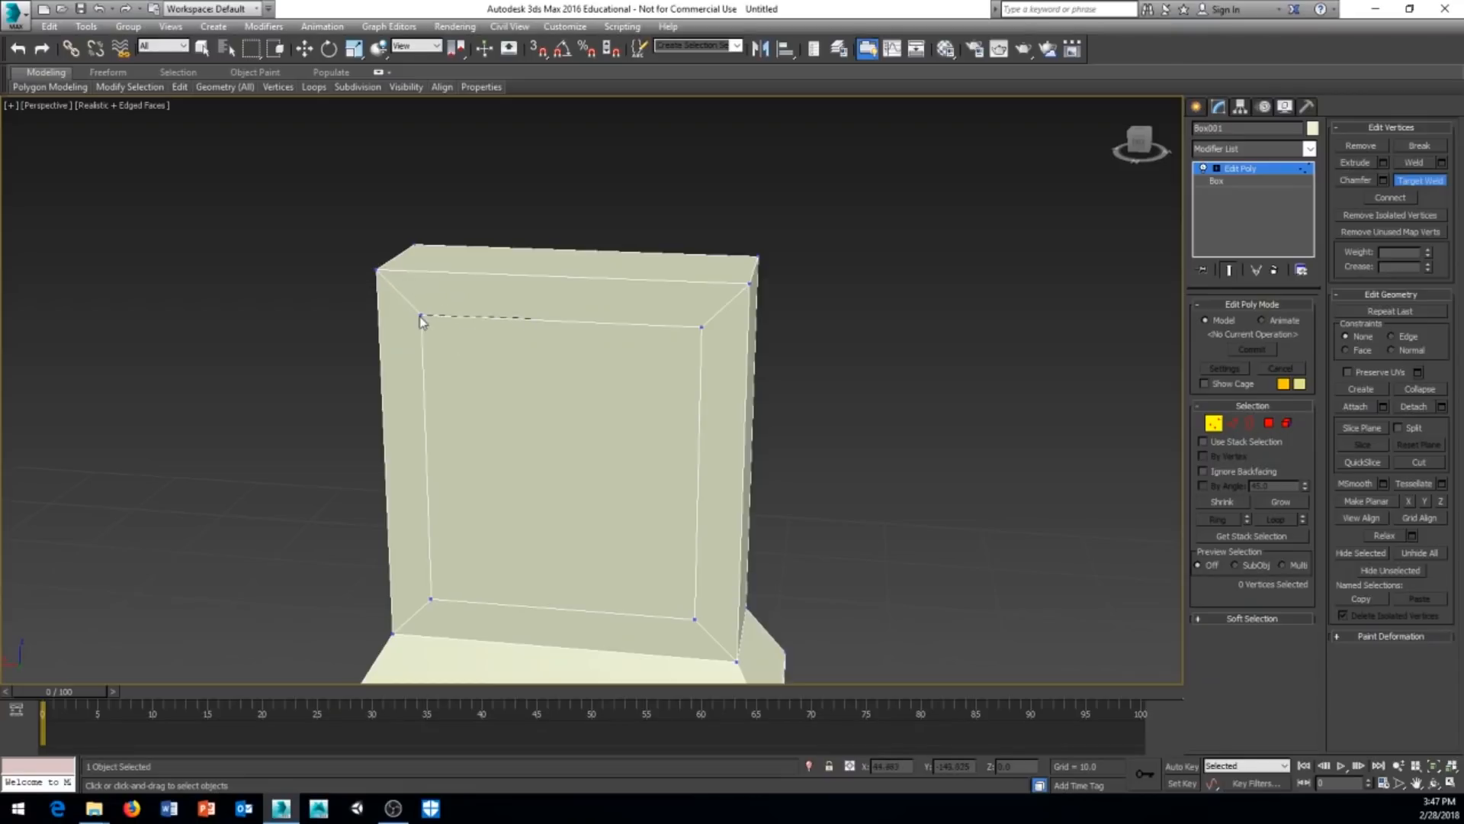
left_click(375, 268)
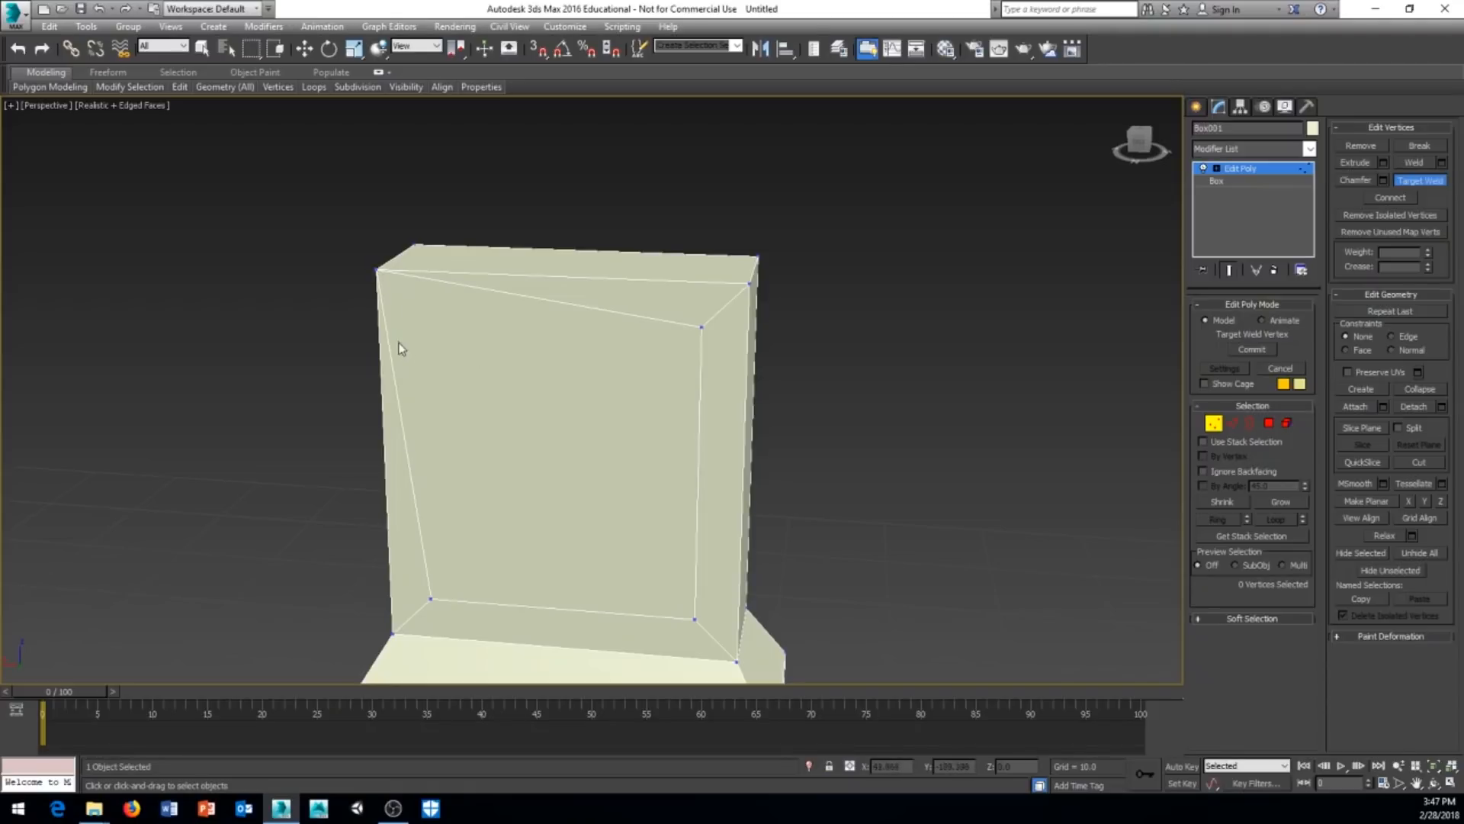
Target-weld the inset frame's upper right vertex to the adjacent outer corner of the upper block
middle_click_drag(398, 350, 446, 371, "alt")
middle_click_drag(390, 312, 406, 372, "alt")
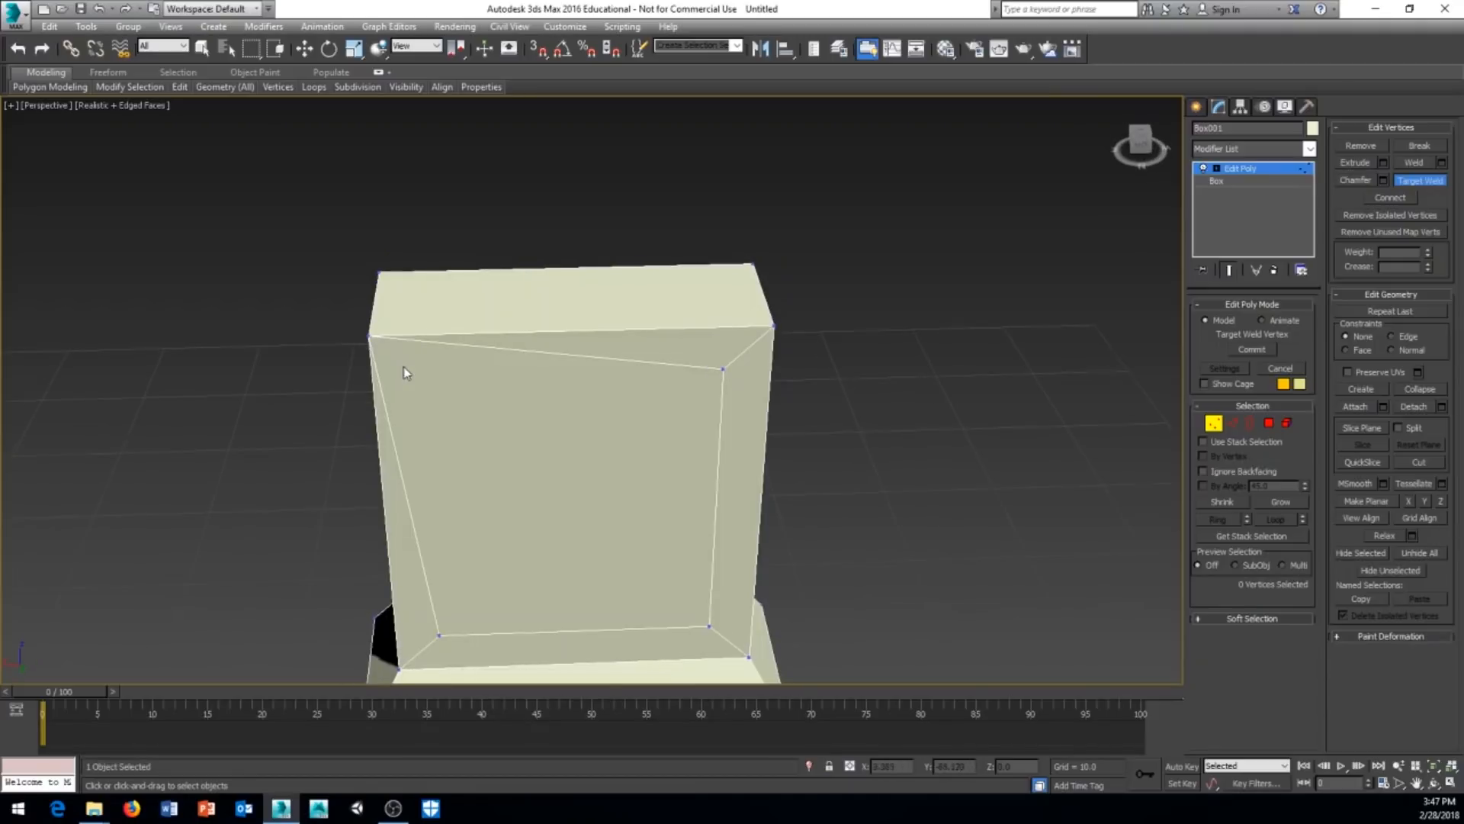
middle_click_drag(495, 364, 421, 350)
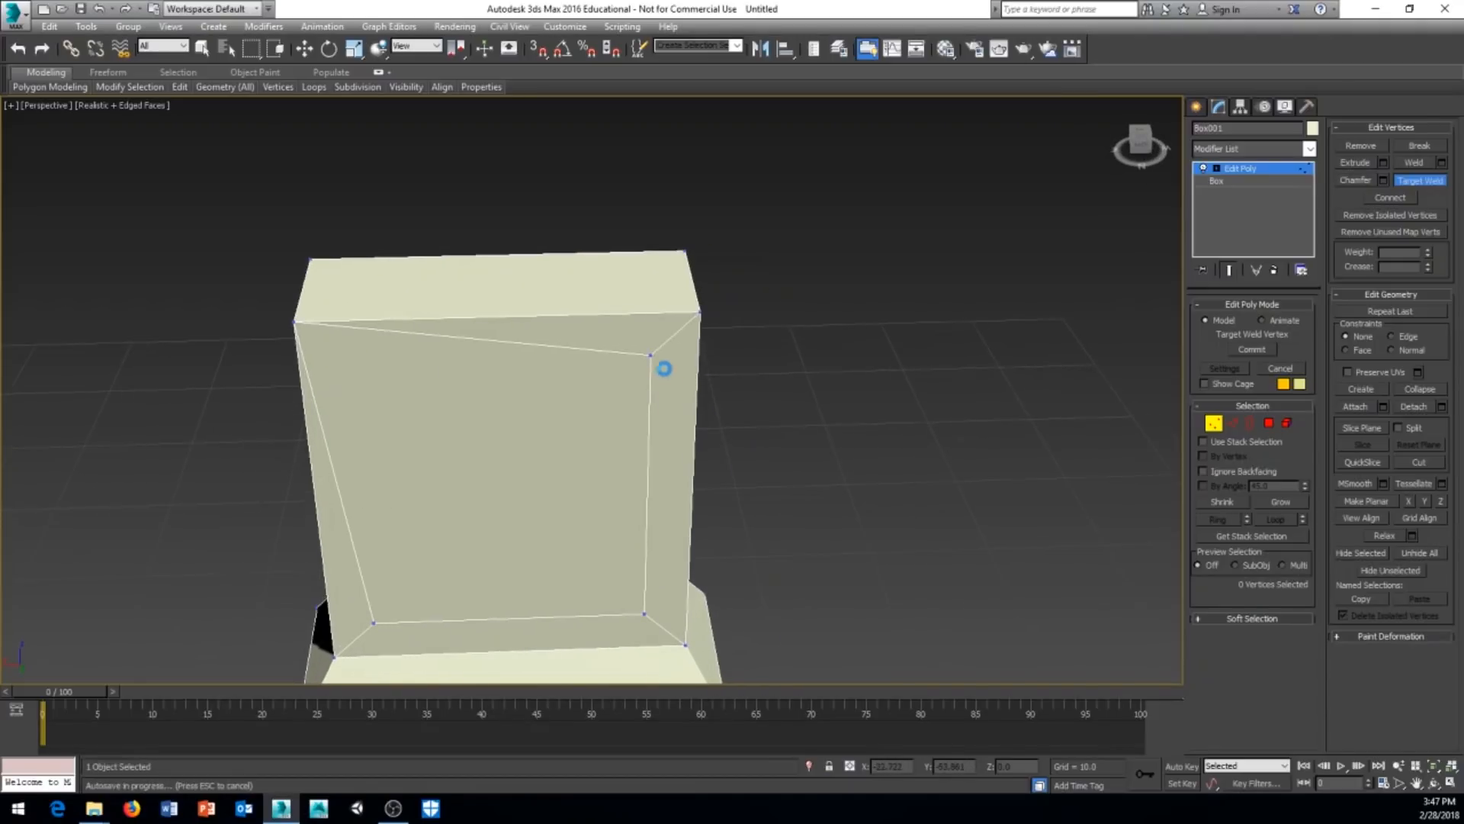
left_click(701, 311)
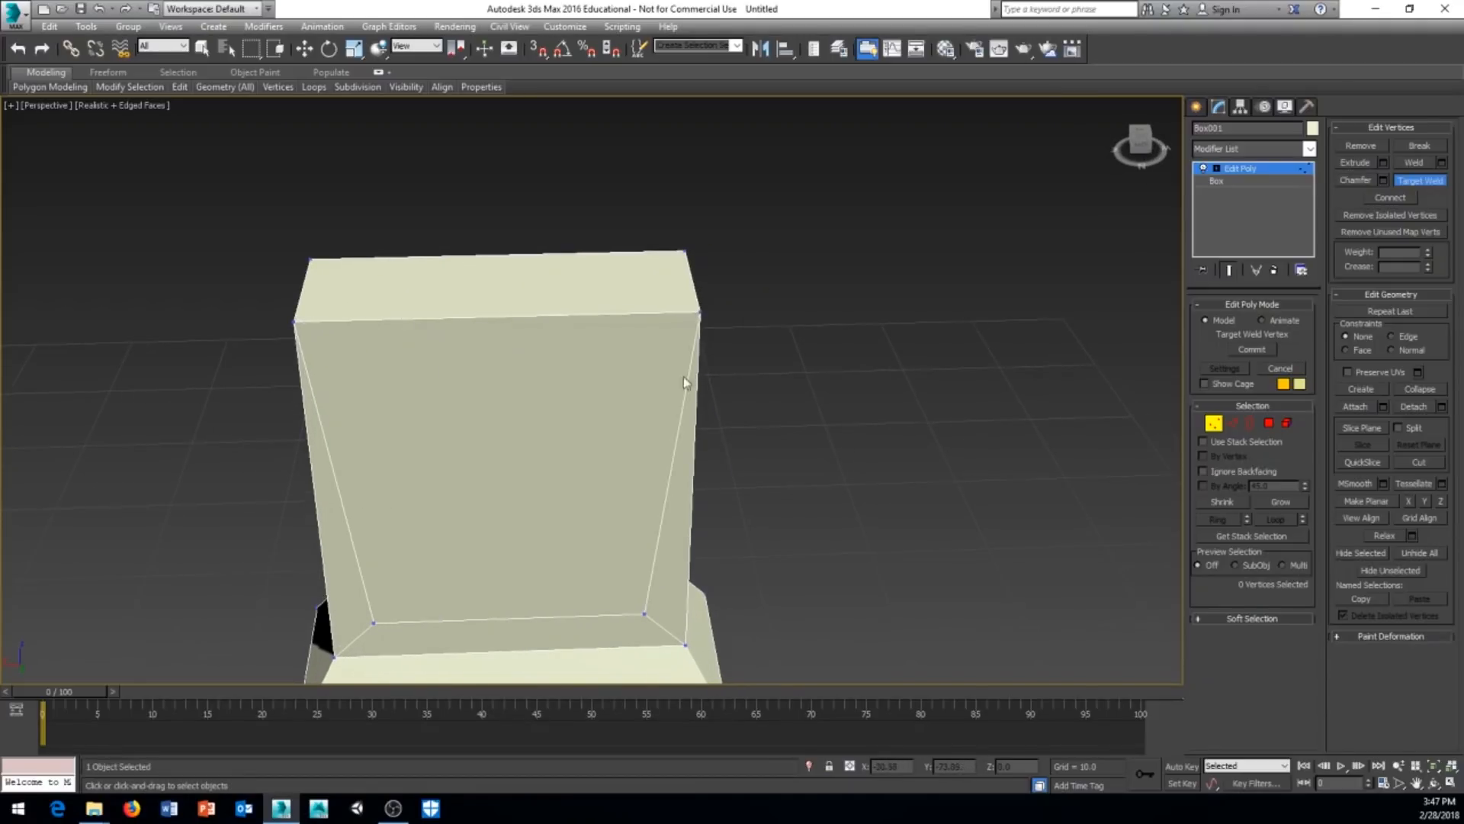
Target-weld the inset frame's lower right and lower left vertices to their adjacent outer corner vertices
middle_click_drag(585, 617, 595, 419, "alt")
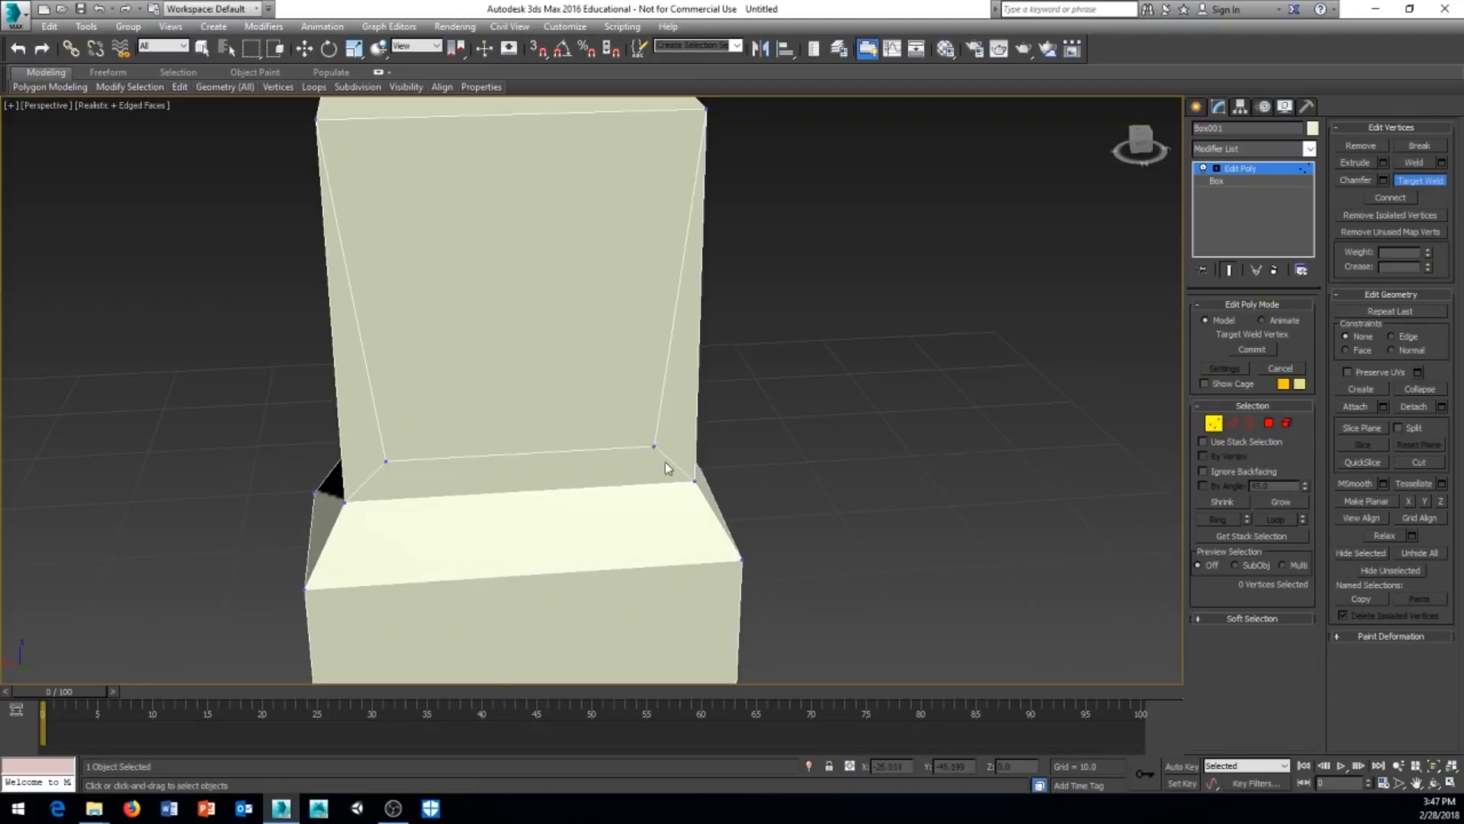
left_click(654, 446)
left_click(695, 481)
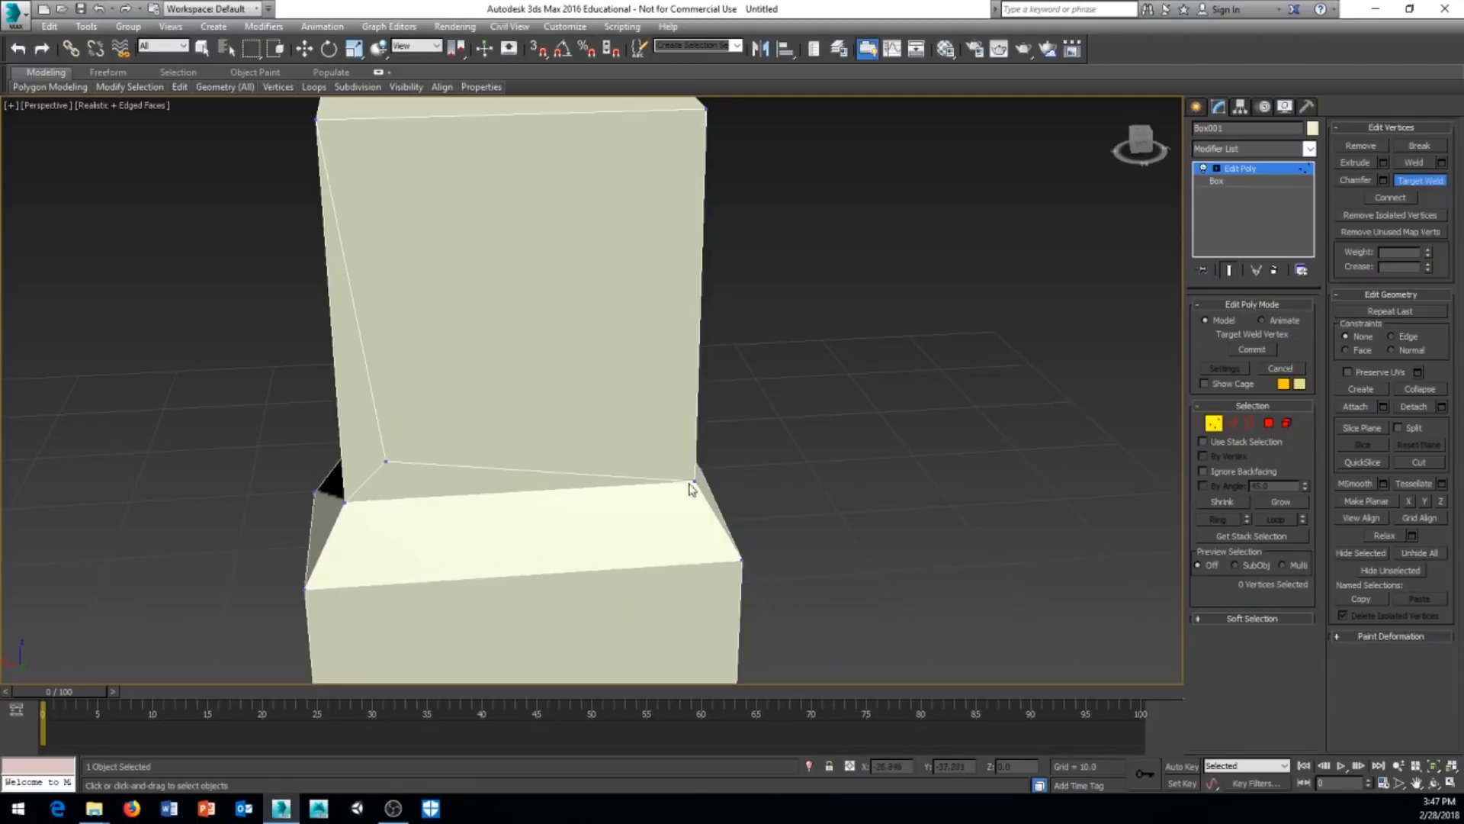
left_click(386, 462)
left_click(344, 503)
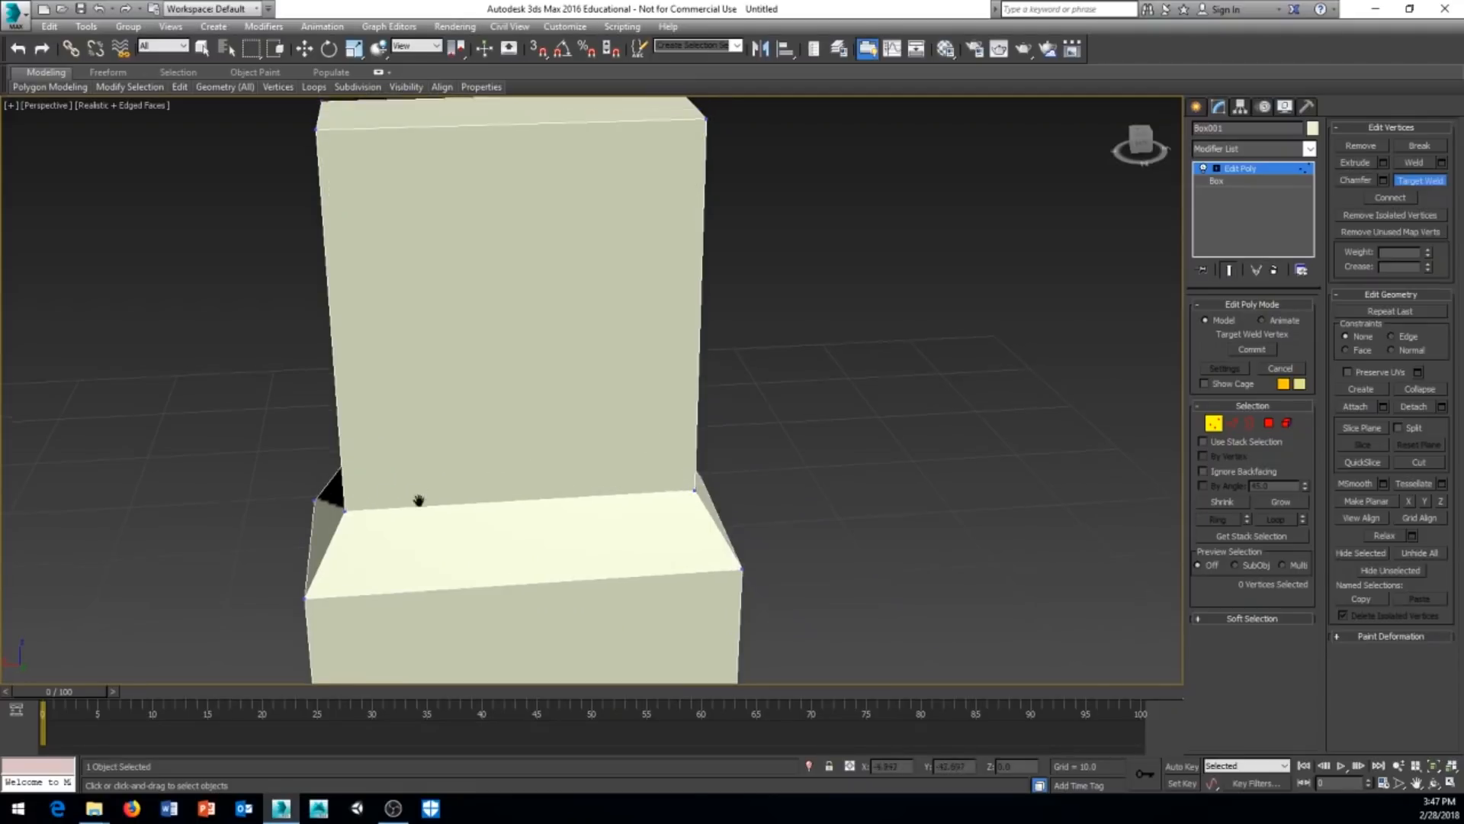
middle_click_drag(415, 500, 309, 420, "alt")
middle_click_drag(555, 467, 608, 457, "alt")
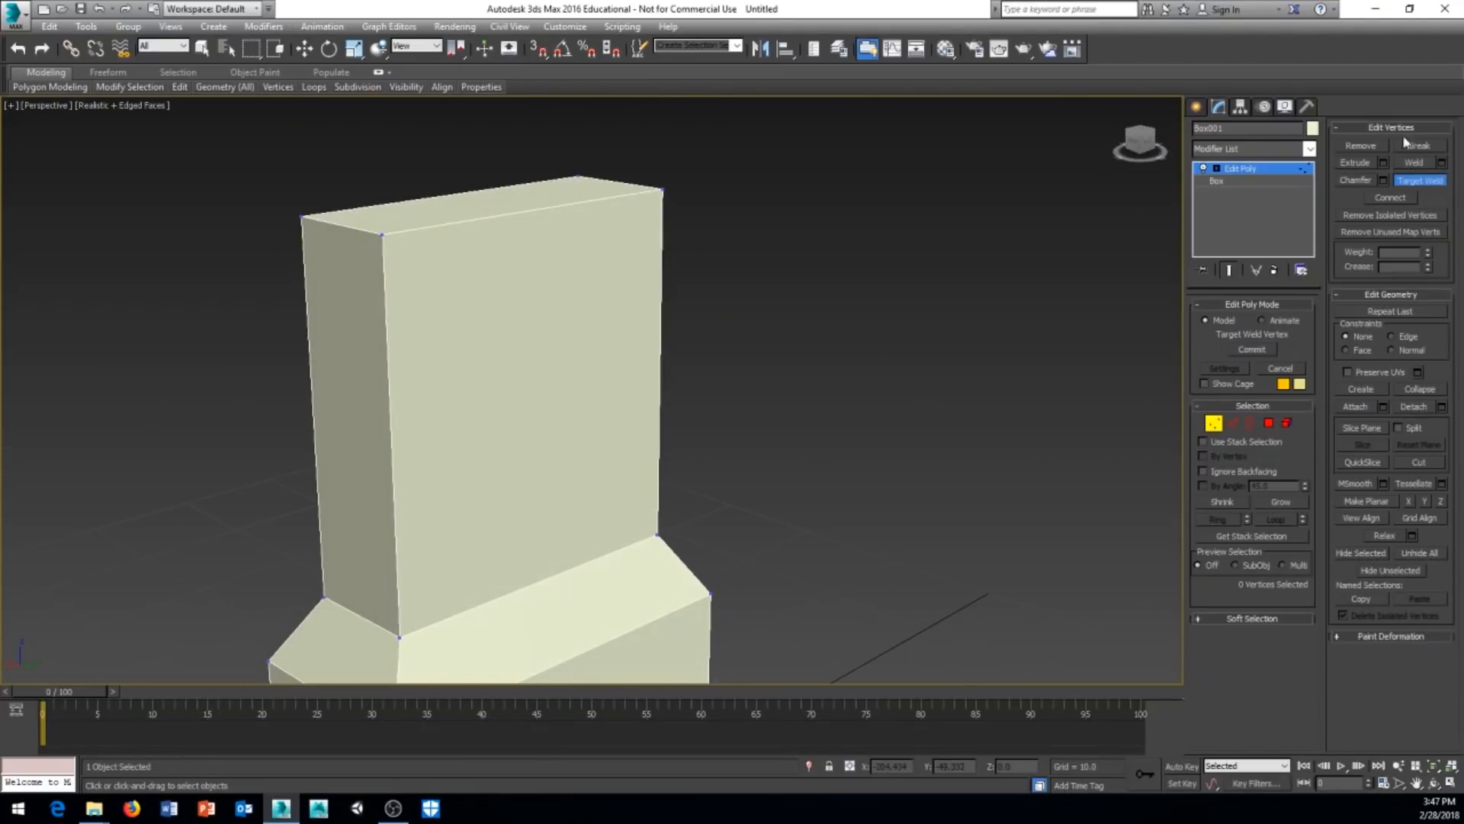
middle_click_drag(1079, 350, 1000, 284)
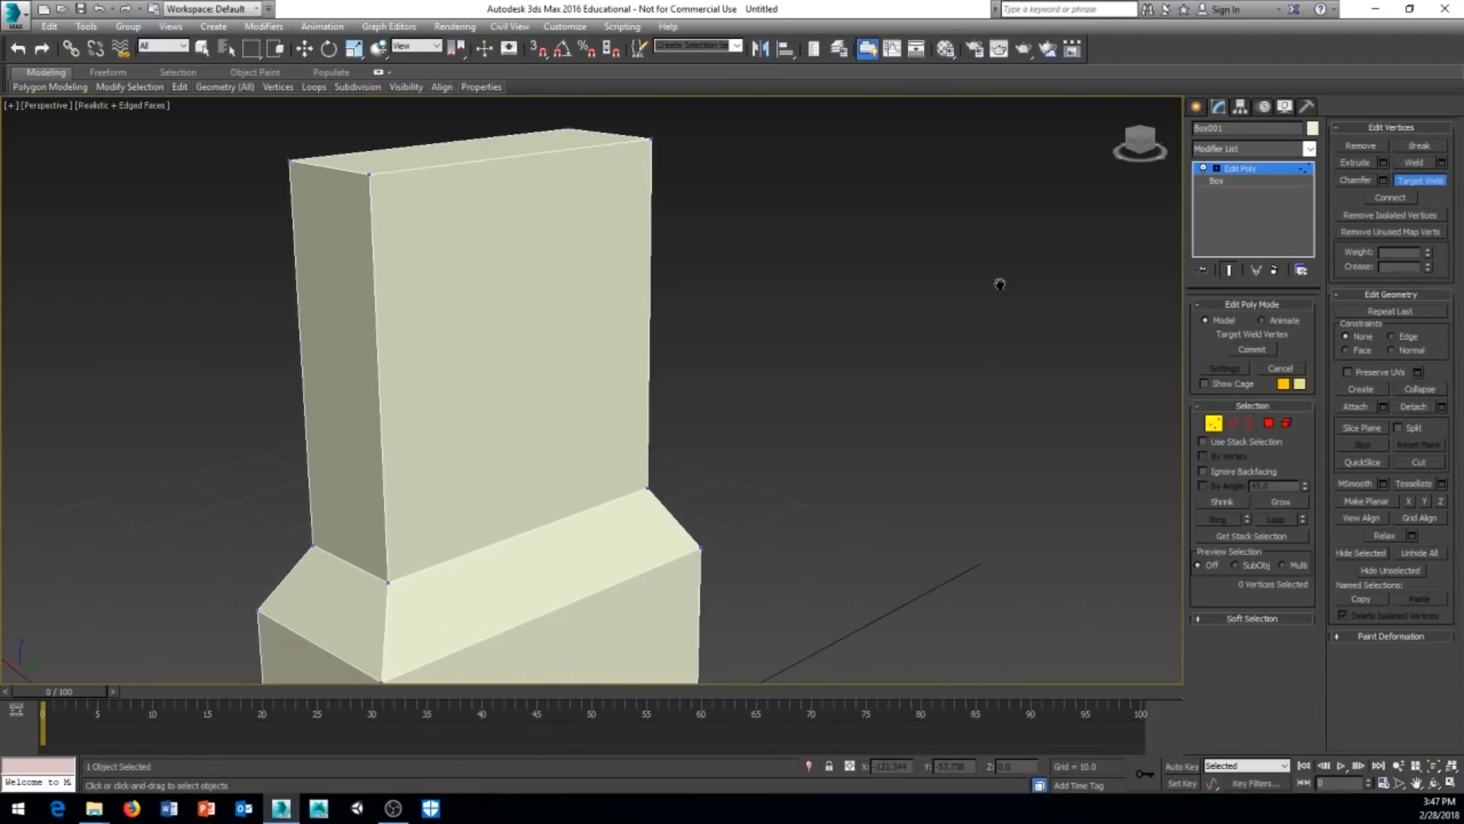
Switch to Edge sub-object level and select the two vertical side edges of one large face of the upper block
left_click(1234, 427)
middle_click_drag(851, 392, 688, 379)
left_click(670, 369)
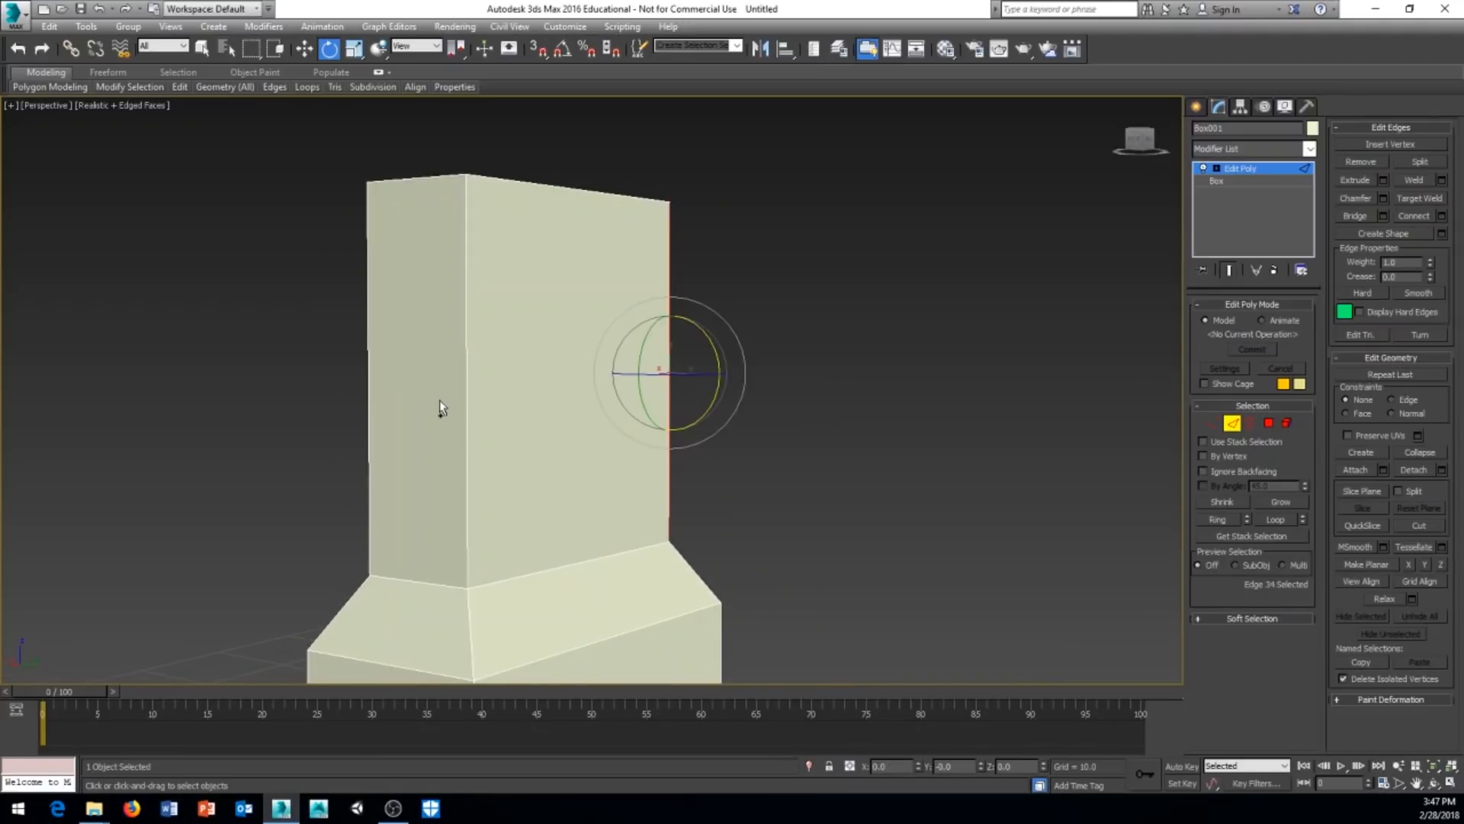
left_click(469, 405, "ctrl")
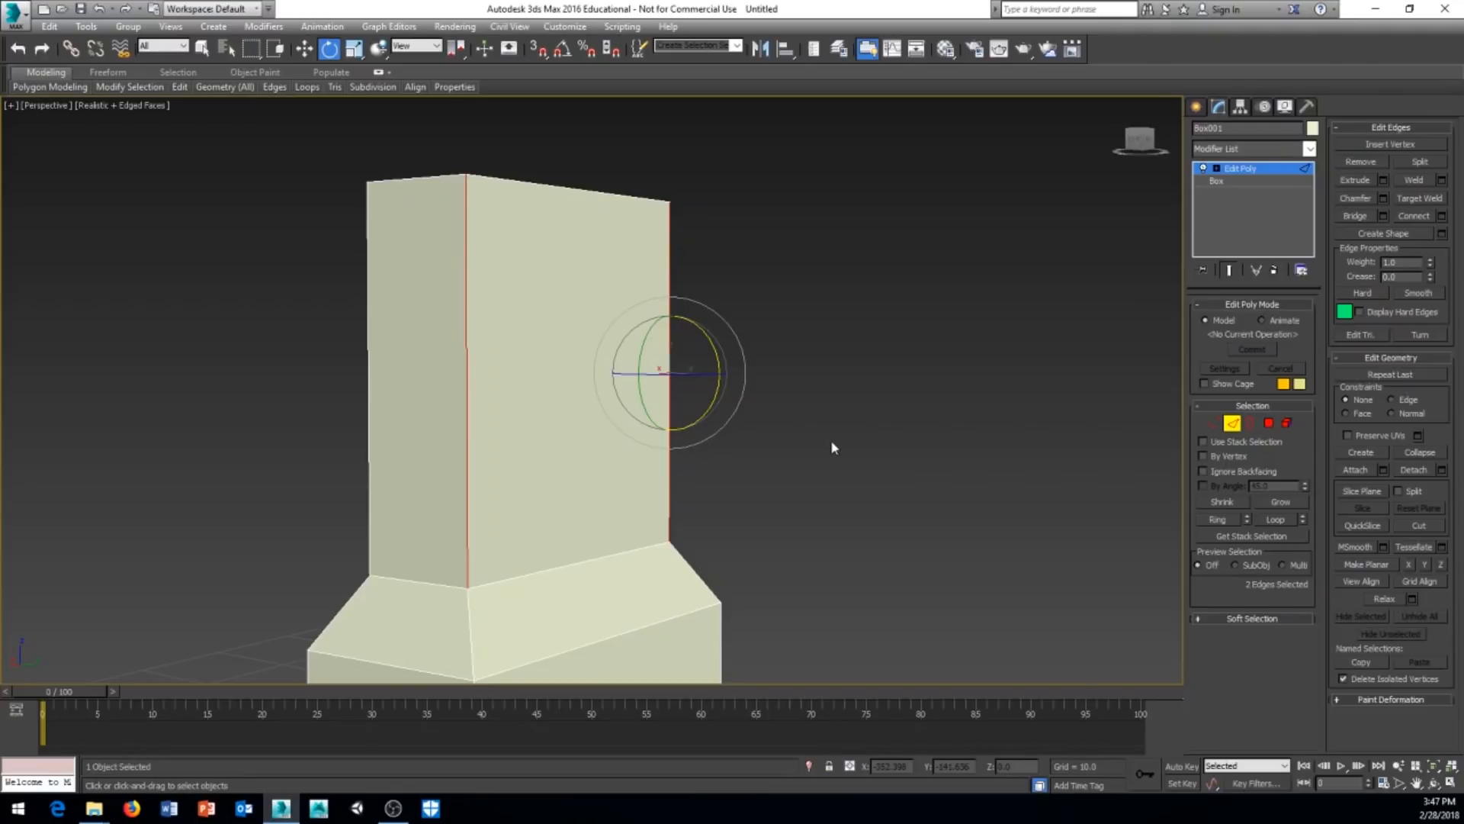
middle_click_drag(844, 372, 852, 390, "alt")
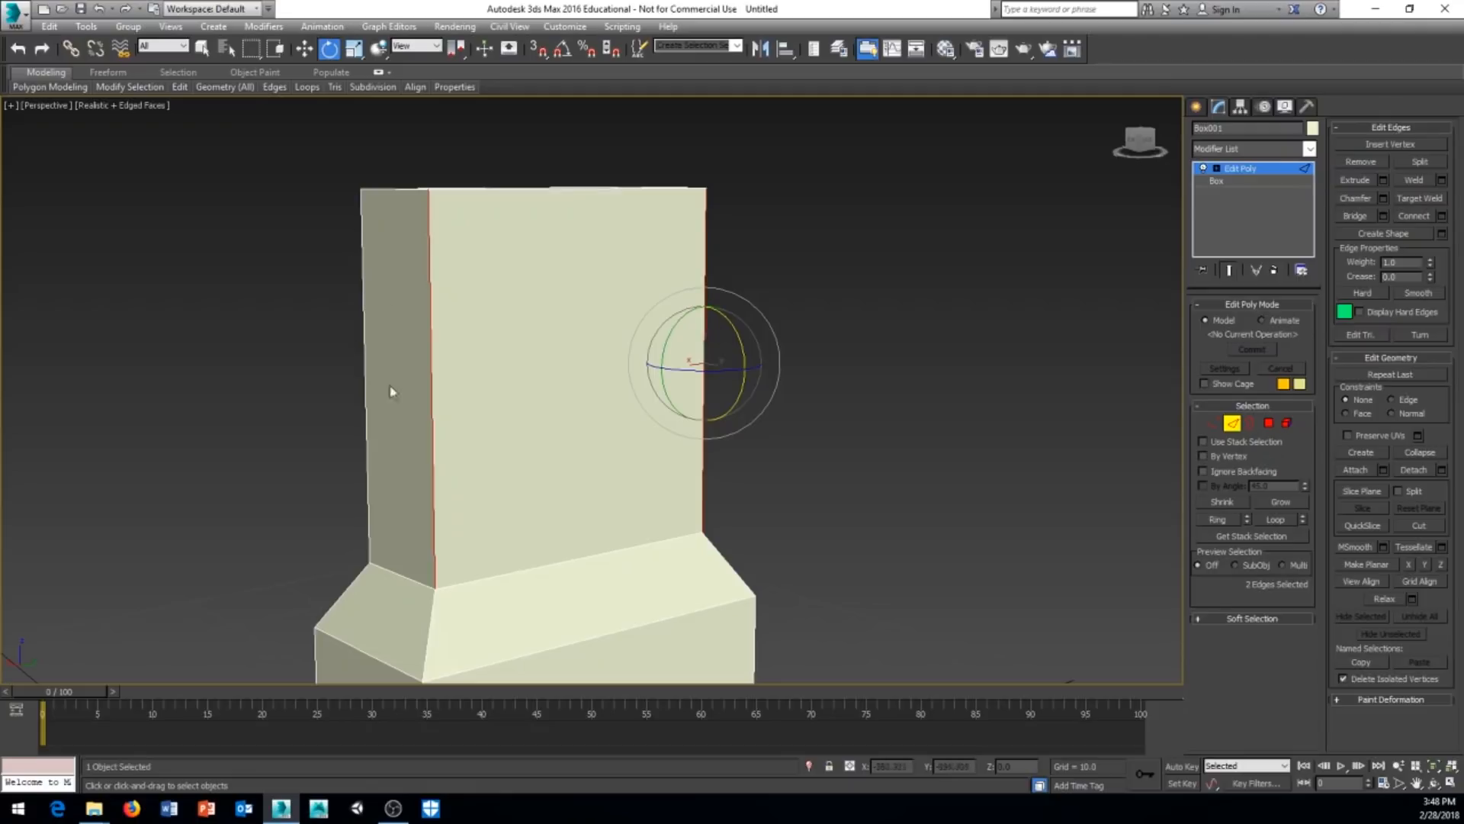
left_click(435, 436)
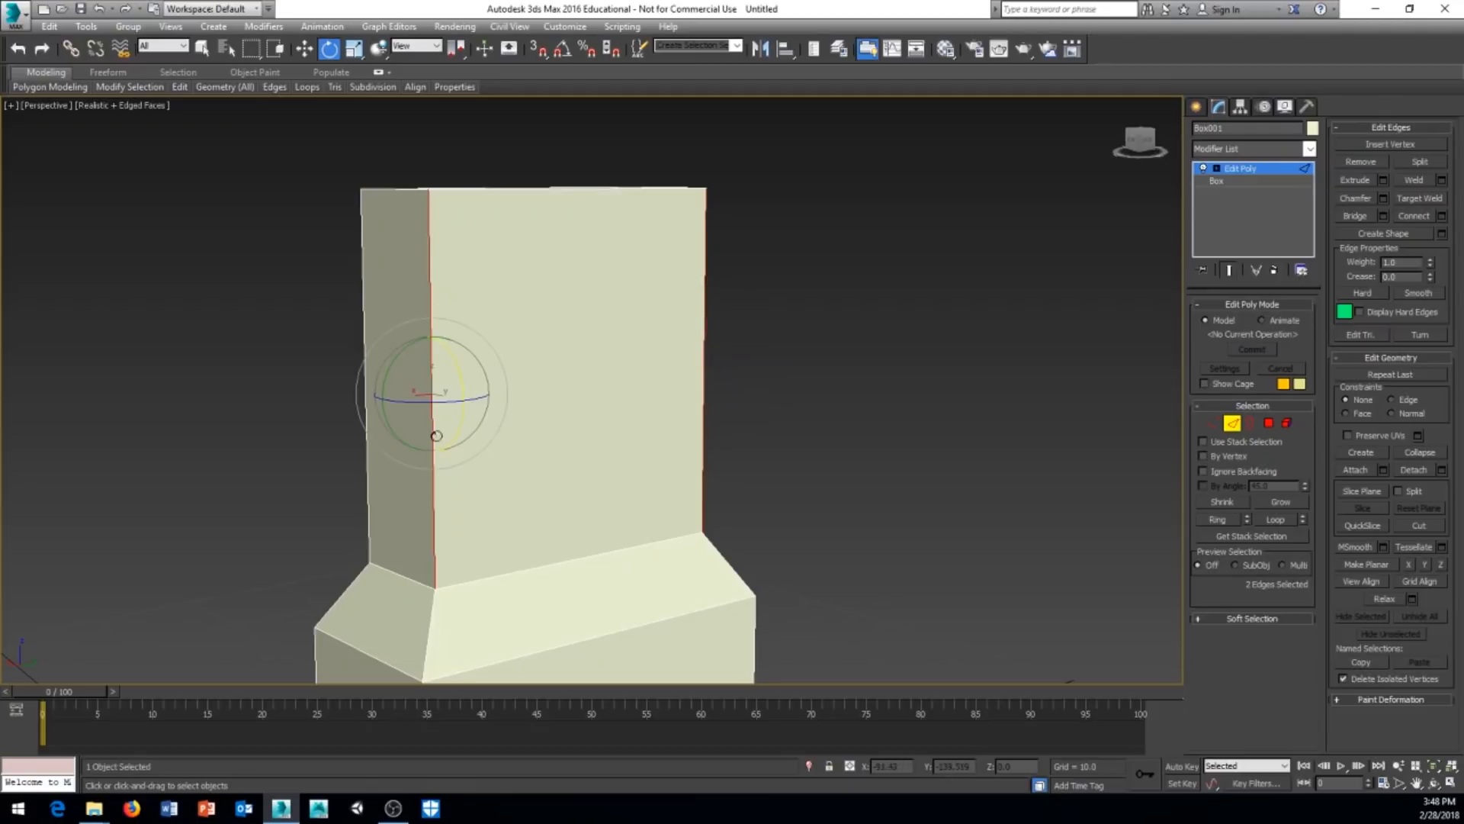
Try to connect the two selected vertical edges with 9 segments, testing pinch values of -100 and -2 and a slide of -21
left_click(1442, 216)
middle_click_drag(782, 438, 598, 420)
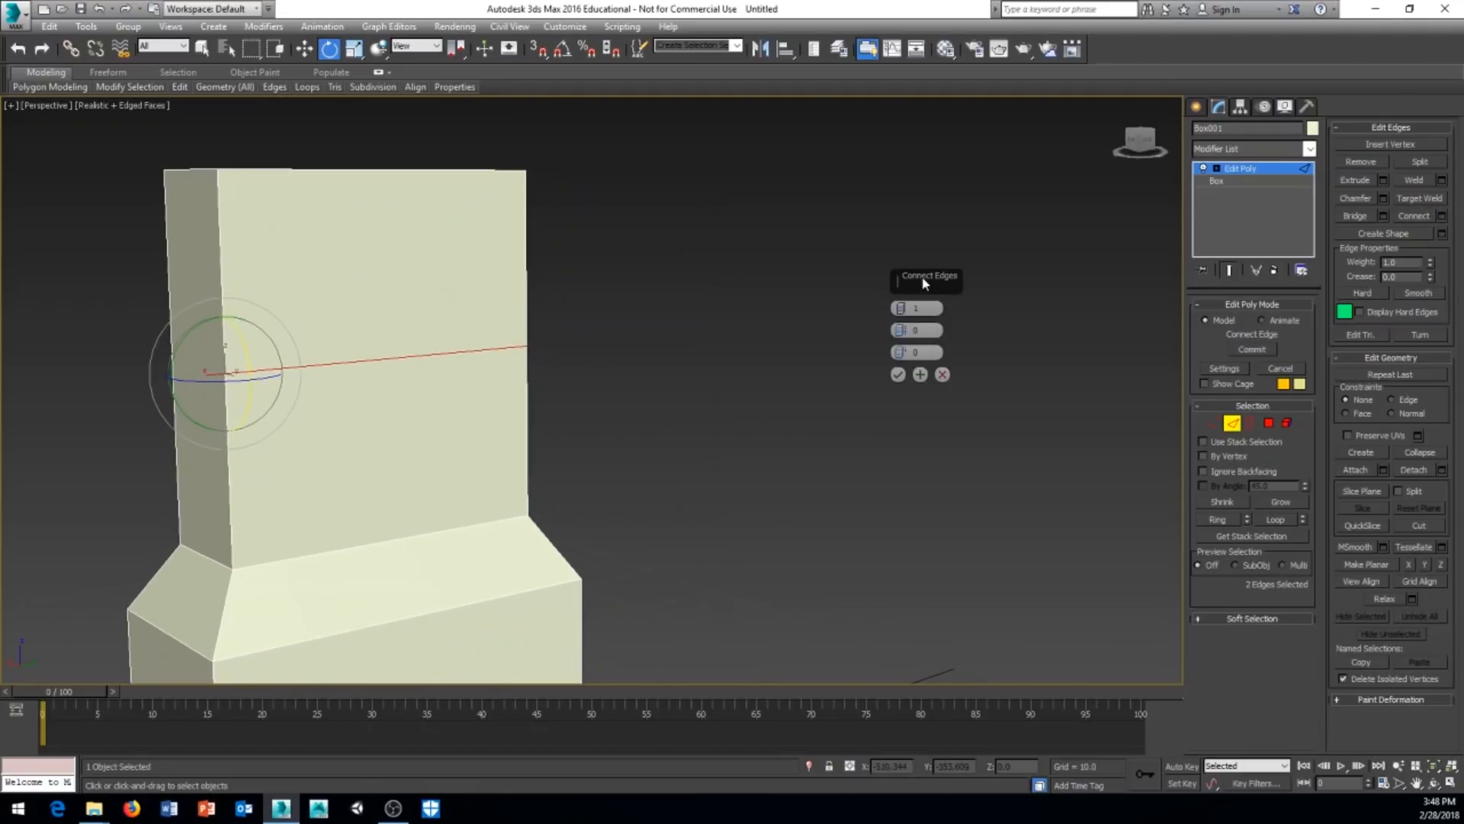
left_click_drag(924, 284, 782, 193)
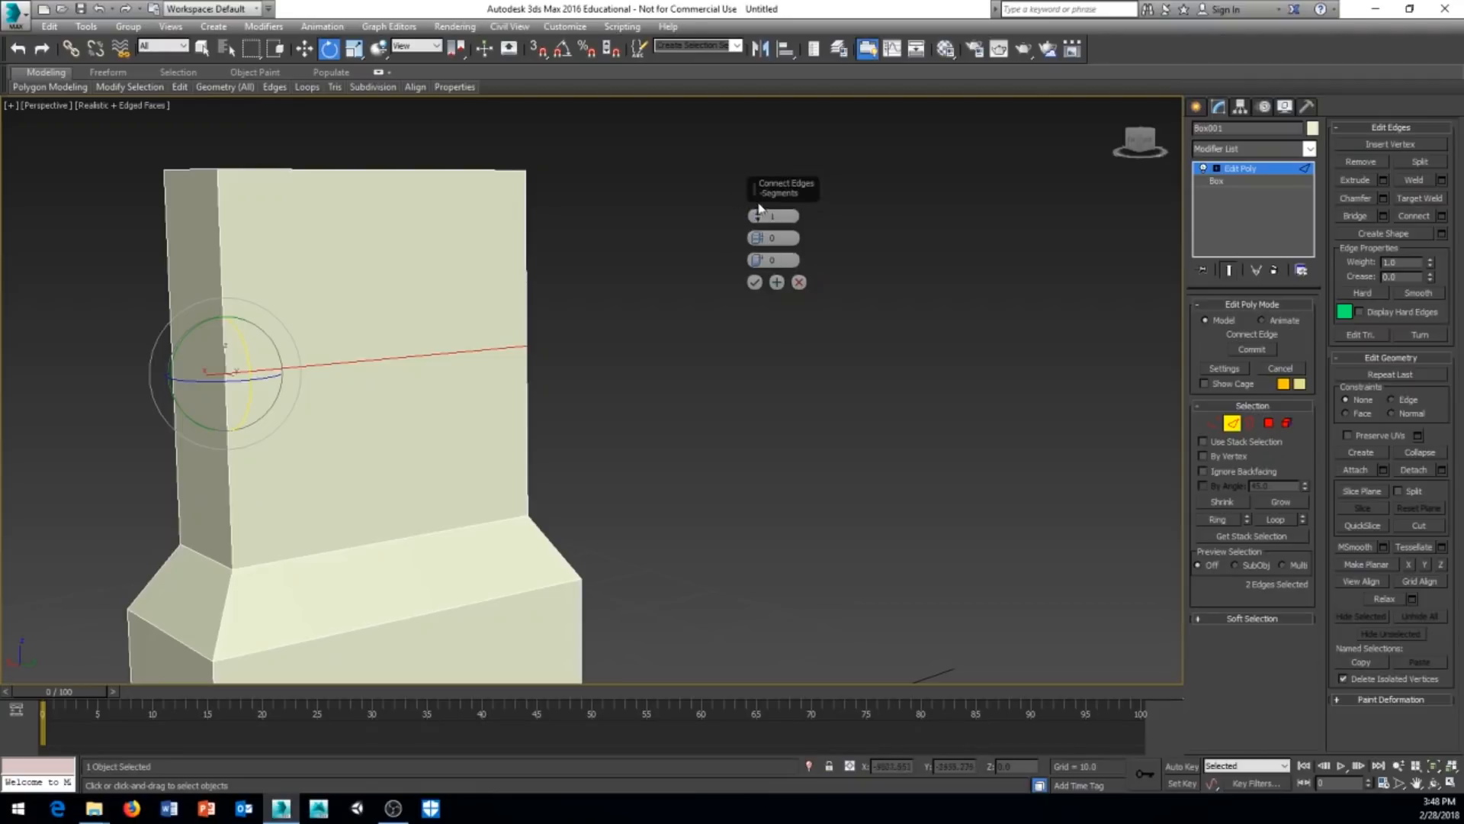
middle_click_drag(664, 314, 653, 354)
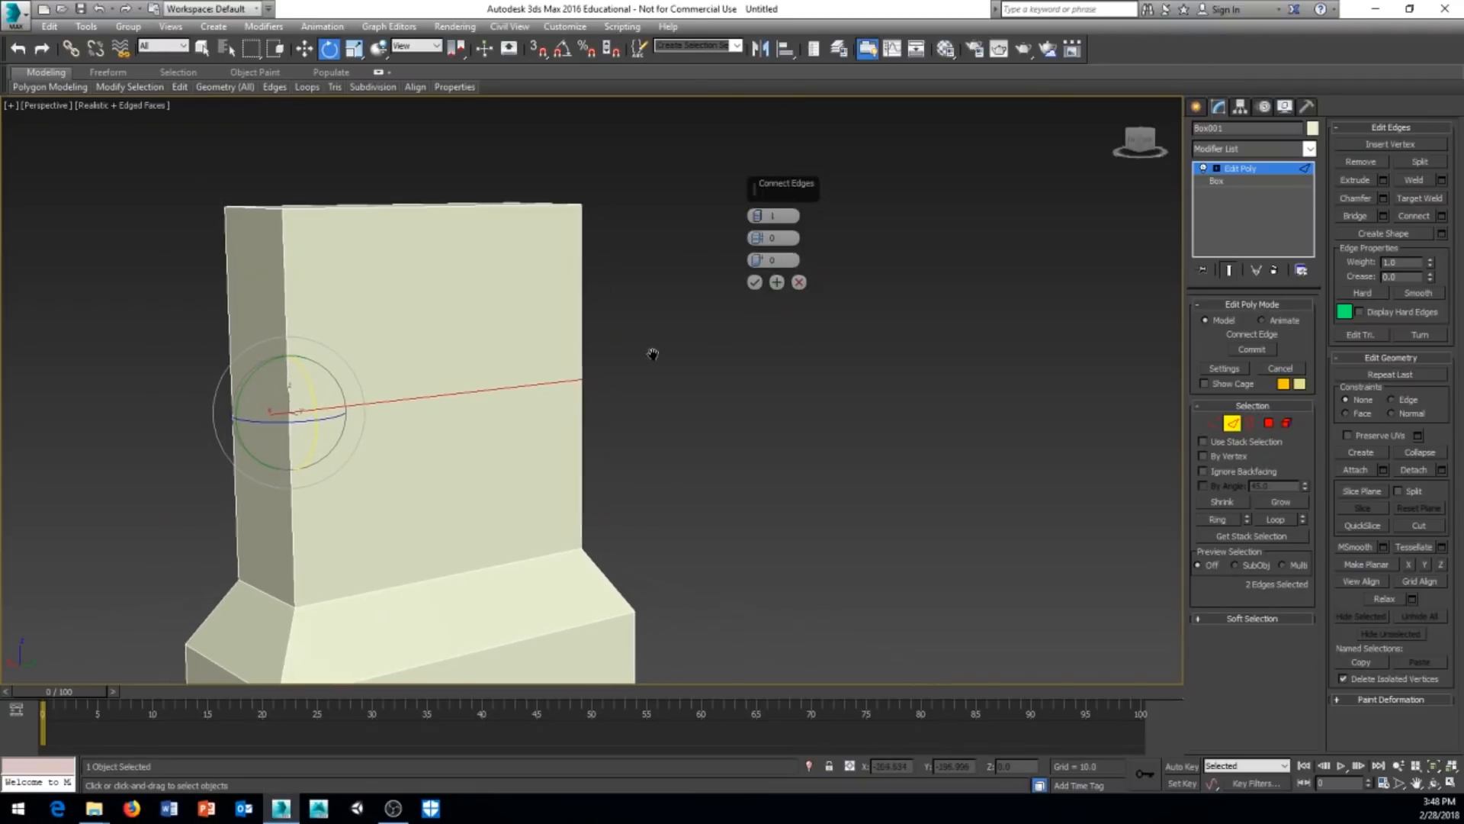
middle_click_drag(660, 432, 549, 426, "alt")
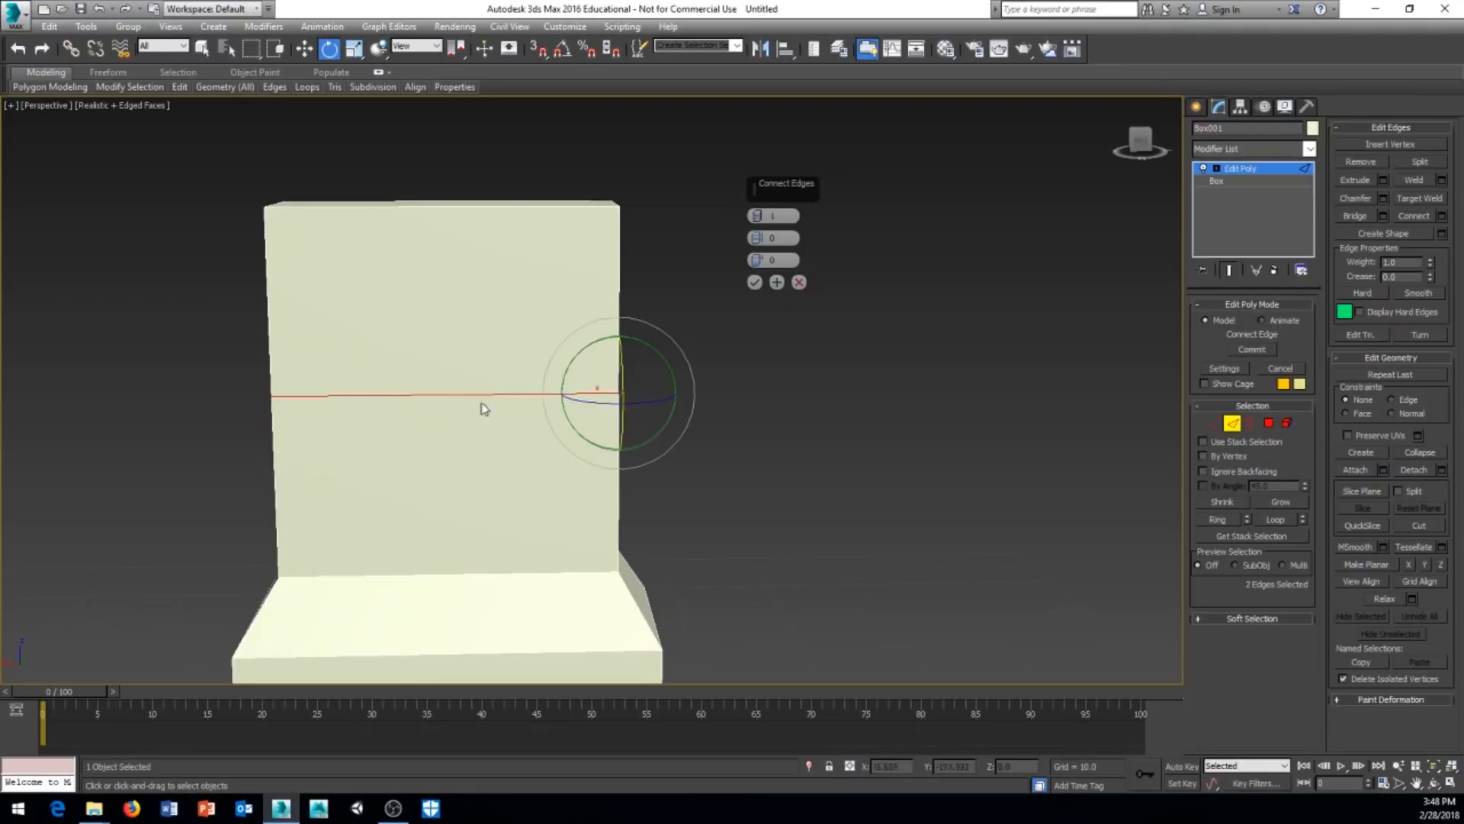
middle_click_drag(806, 390, 847, 386, "alt")
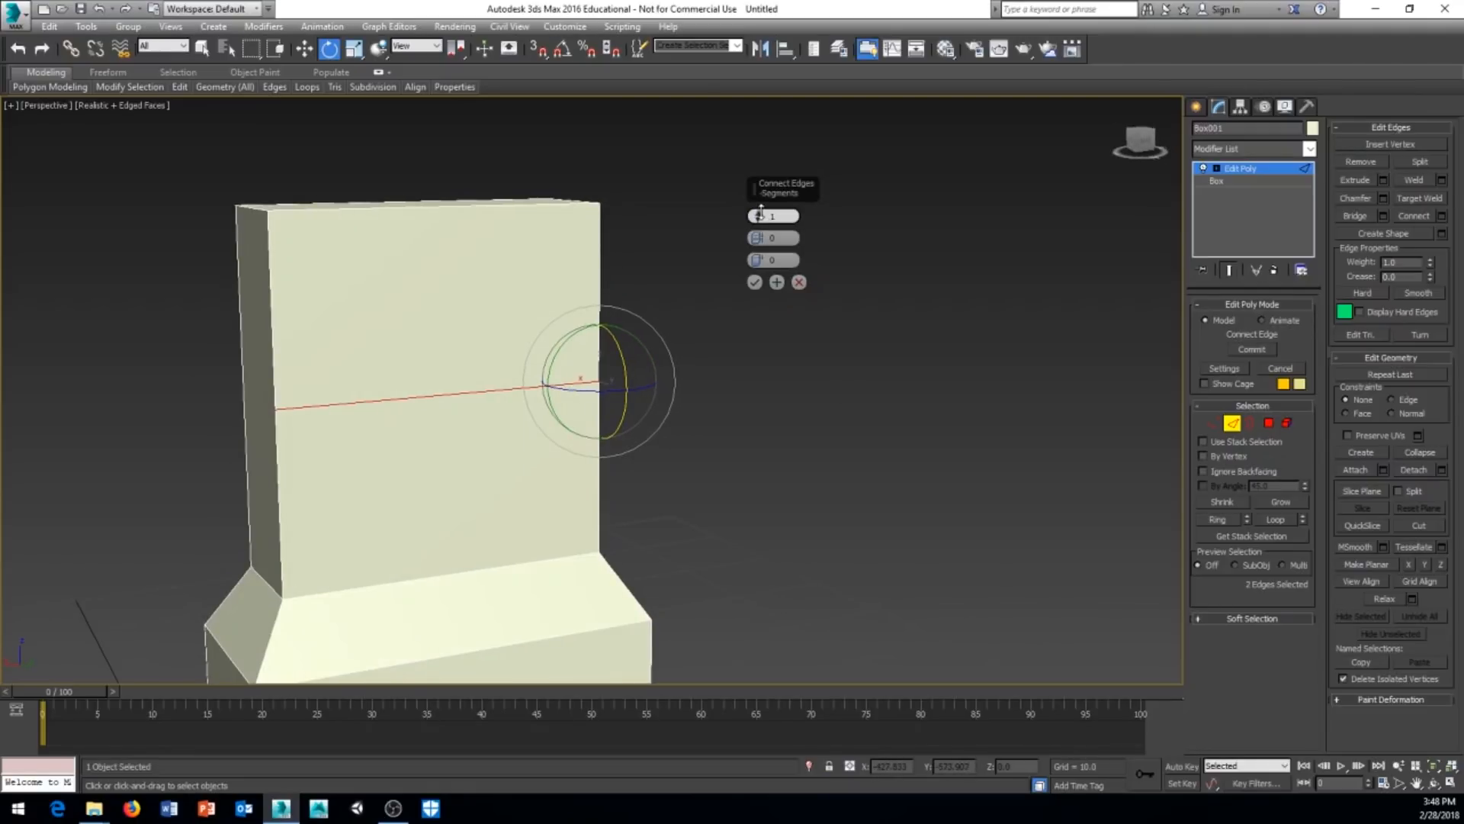
left_click_drag(760, 214, 774, 195)
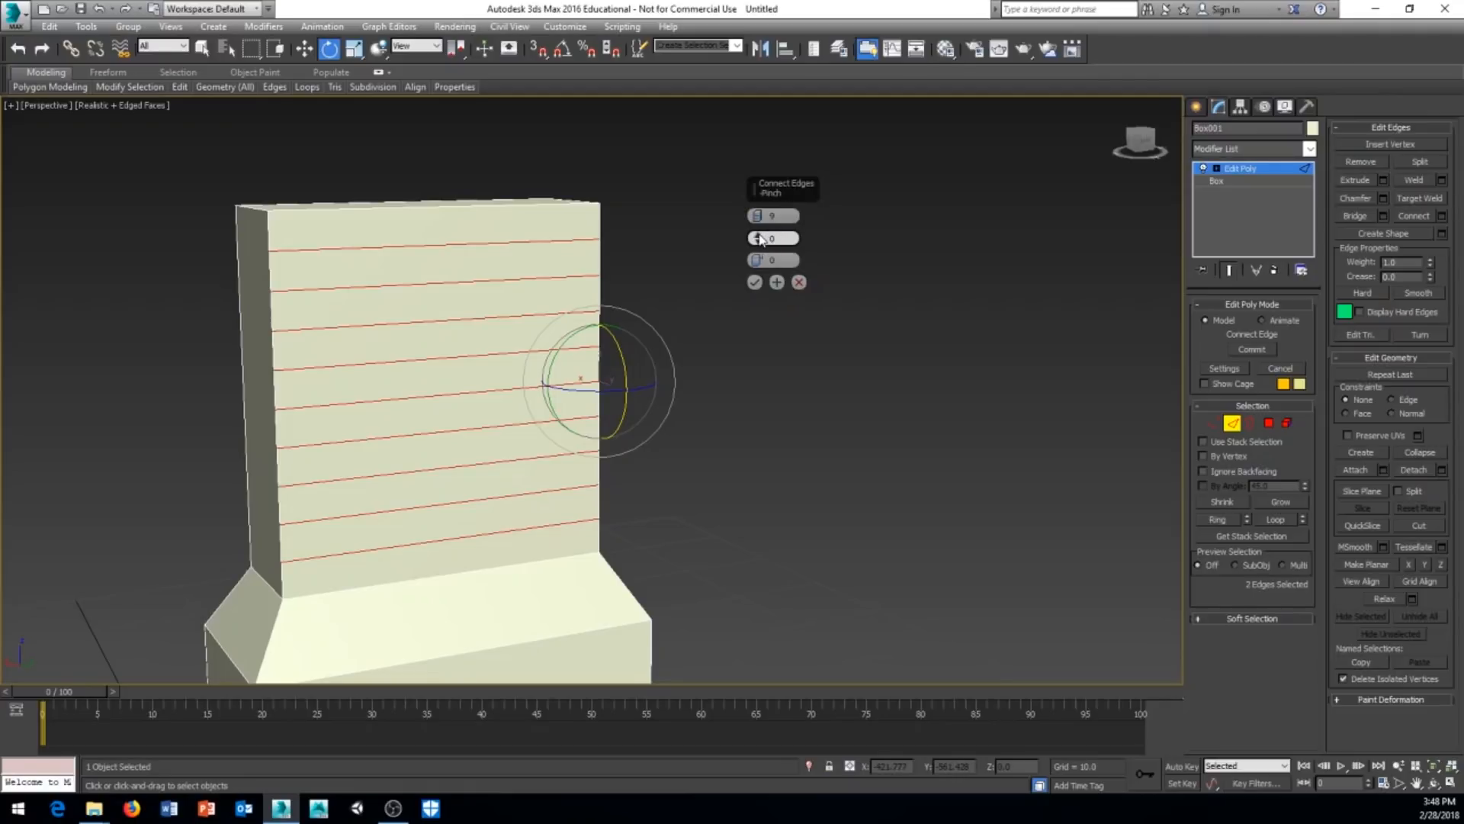
left_click_drag(760, 239, 732, 473)
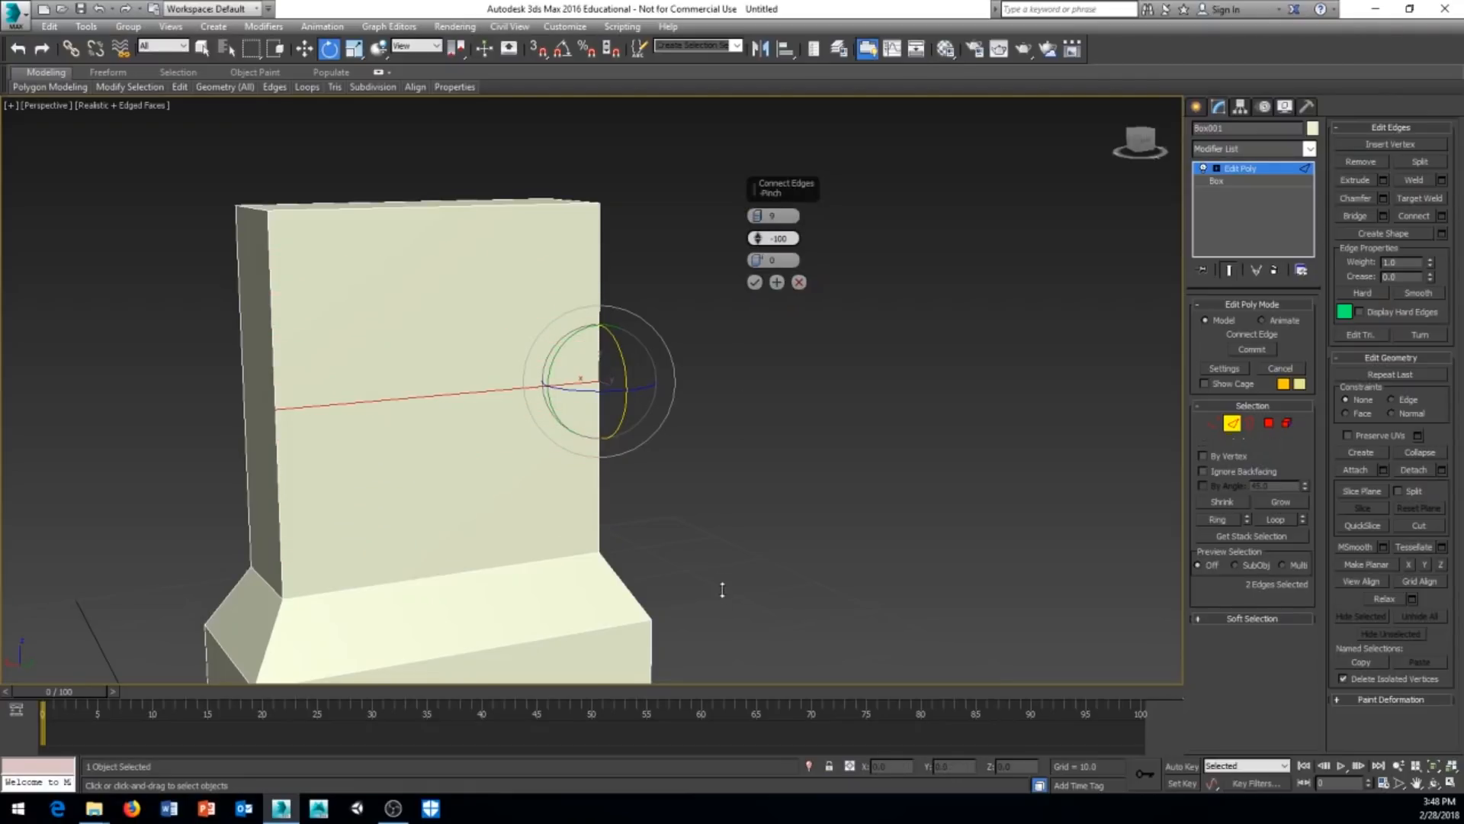
left_click_drag(722, 589, 752, 250)
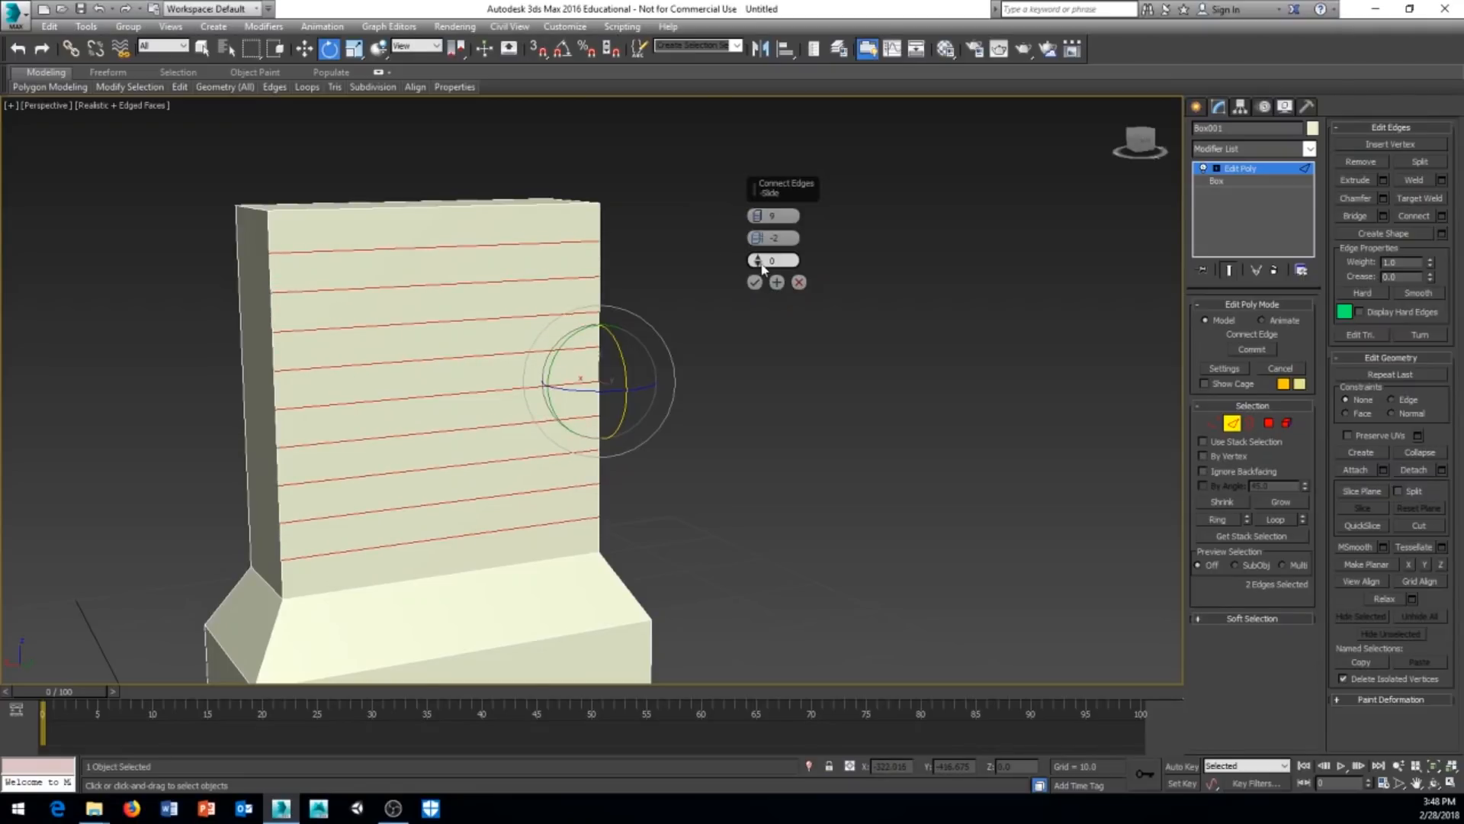
left_click_drag(759, 257, 811, 323)
middle_click_drag(811, 322, 576, 440, "alt")
left_click(799, 282)
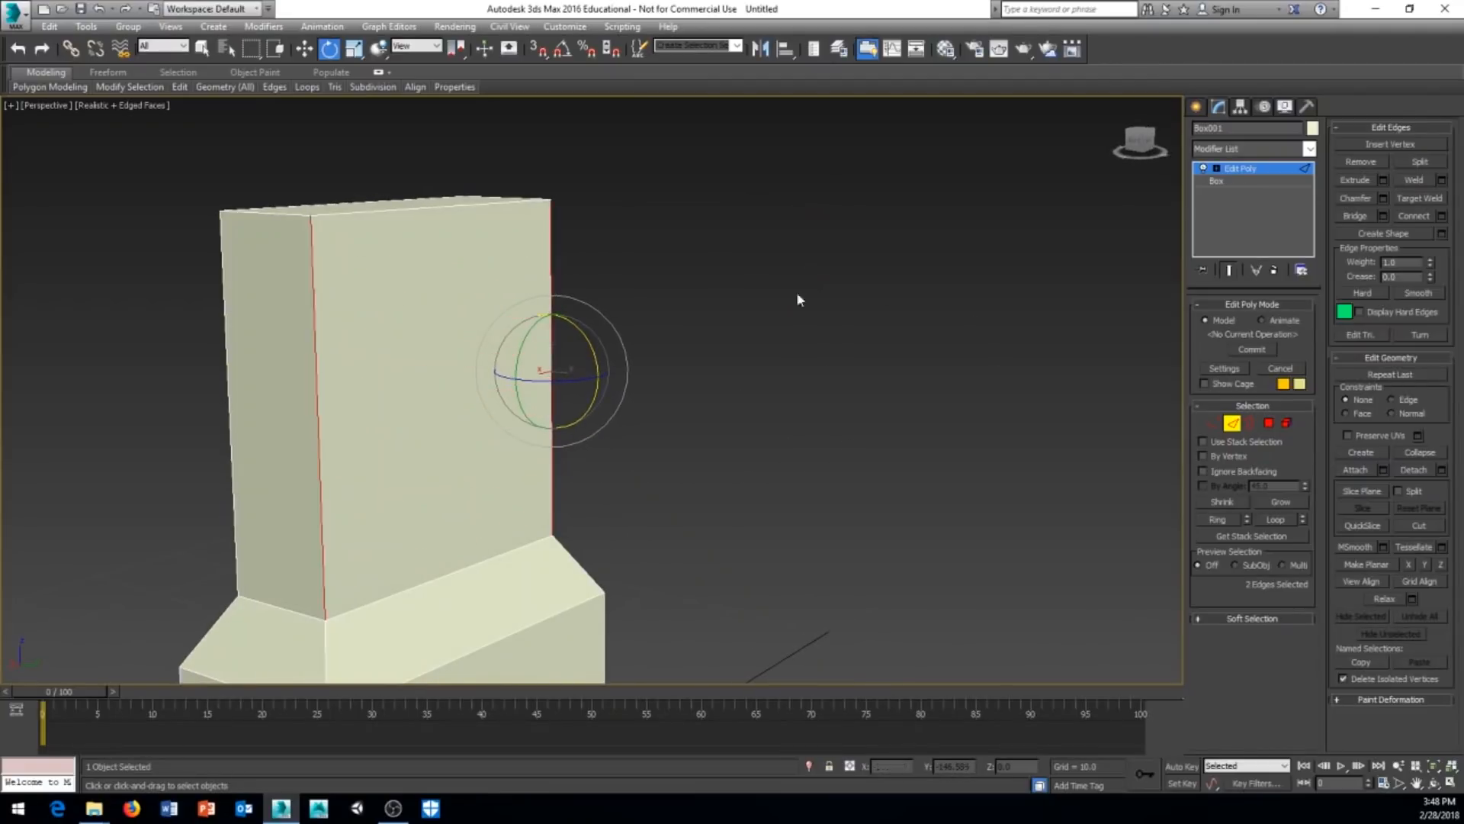
Select the two long edges of the upper block's top face
middle_click_drag(798, 301, 776, 438, "alt")
middle_click_drag(849, 405, 721, 337, "alt")
middle_click_drag(646, 335, 658, 347)
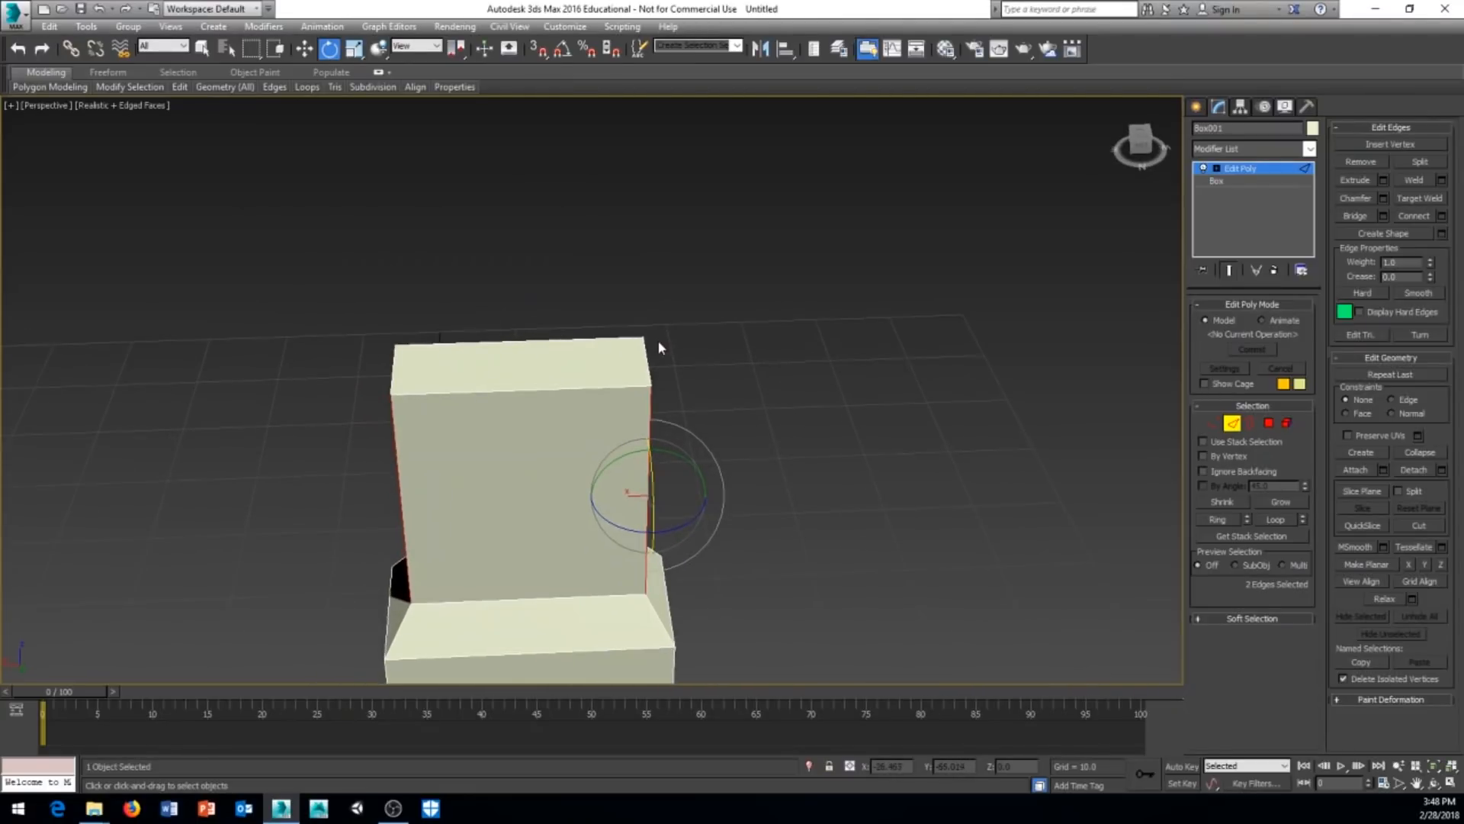
middle_click_drag(765, 424, 713, 378, "alt")
left_click_drag(515, 357, 528, 424)
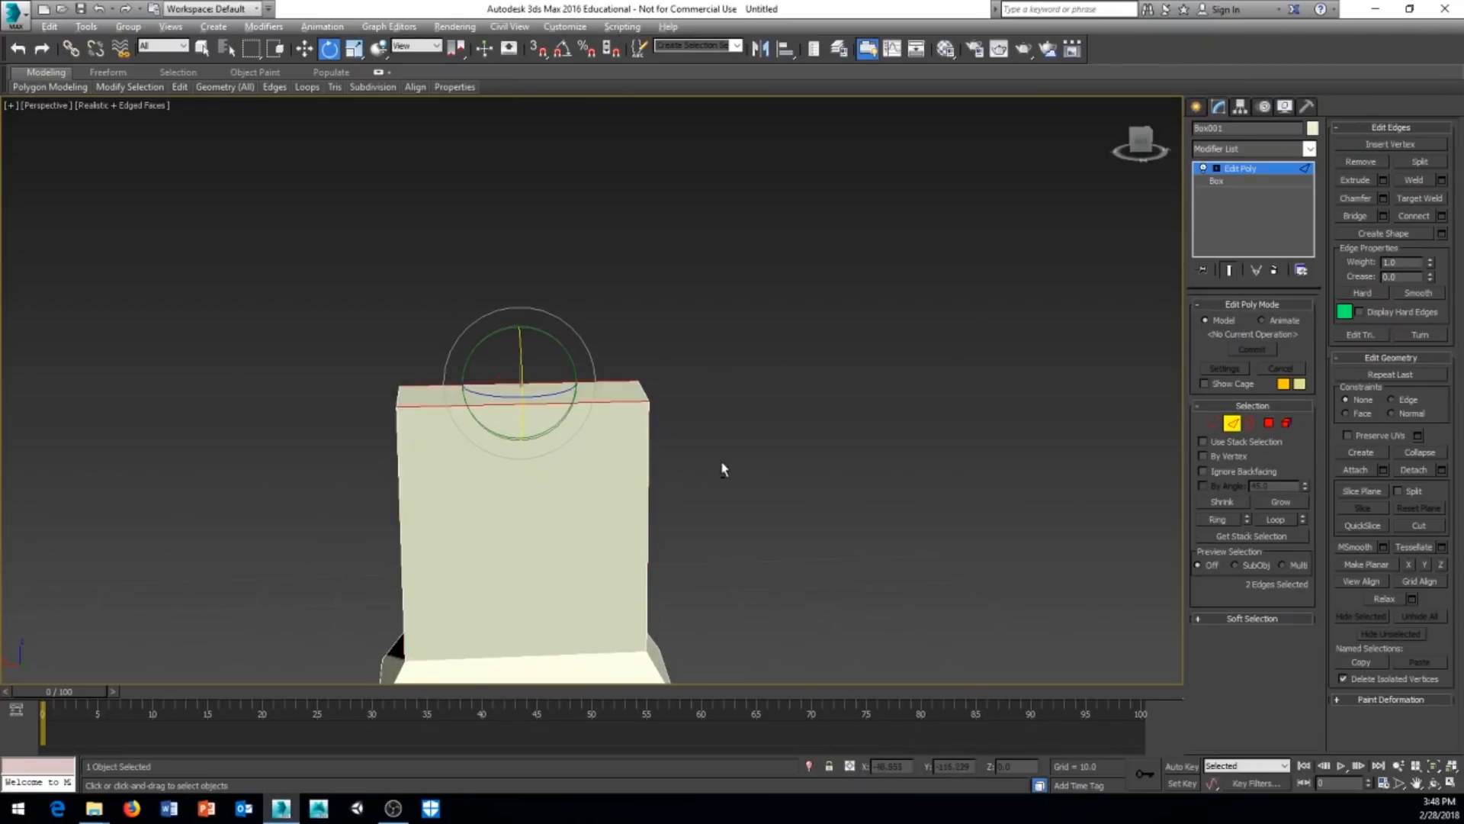
scroll(717, 460, "up", 4)
mouse_move(682, 446)
middle_mouse_down()
mouse_move(758, 441)
mouse_move(849, 473)
mouse_move(830, 450)
mouse_move(693, 451)
middle_mouse_up()
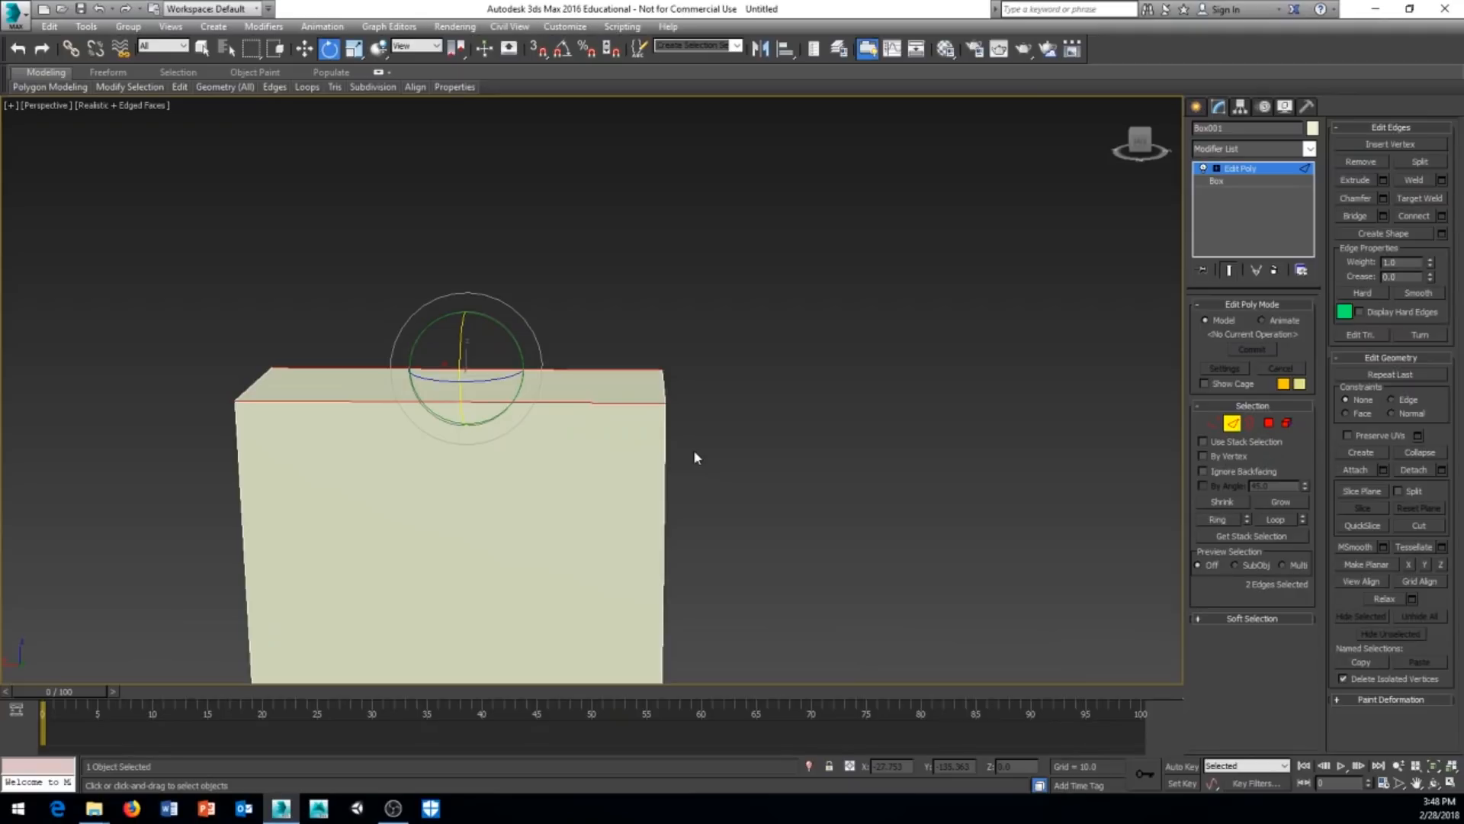
Preview a Connect across the two long top edges with 3 segments, resetting pinch and slide to 0
left_click(1441, 217)
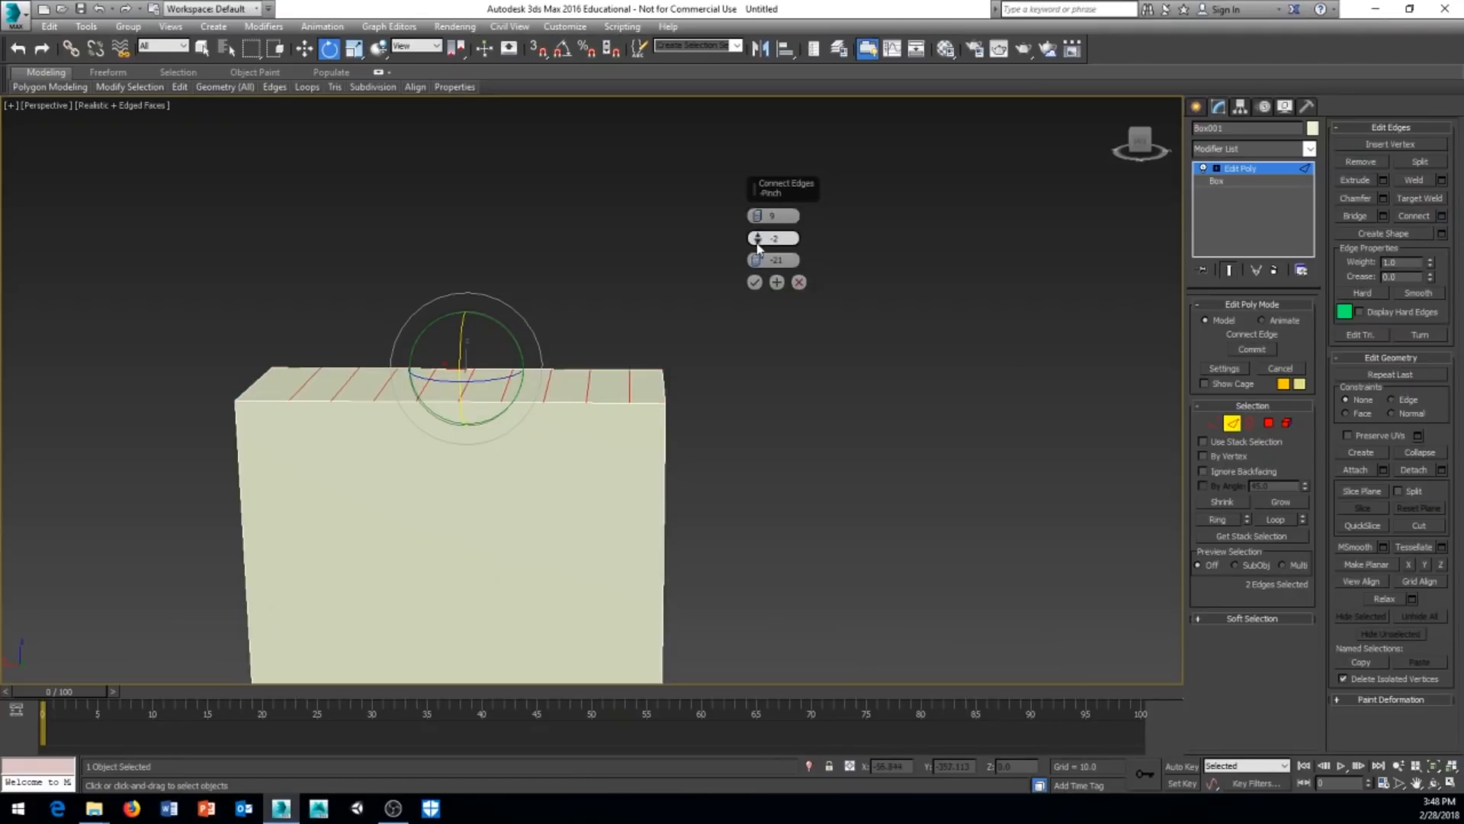
right_click(759, 220)
left_click(756, 215)
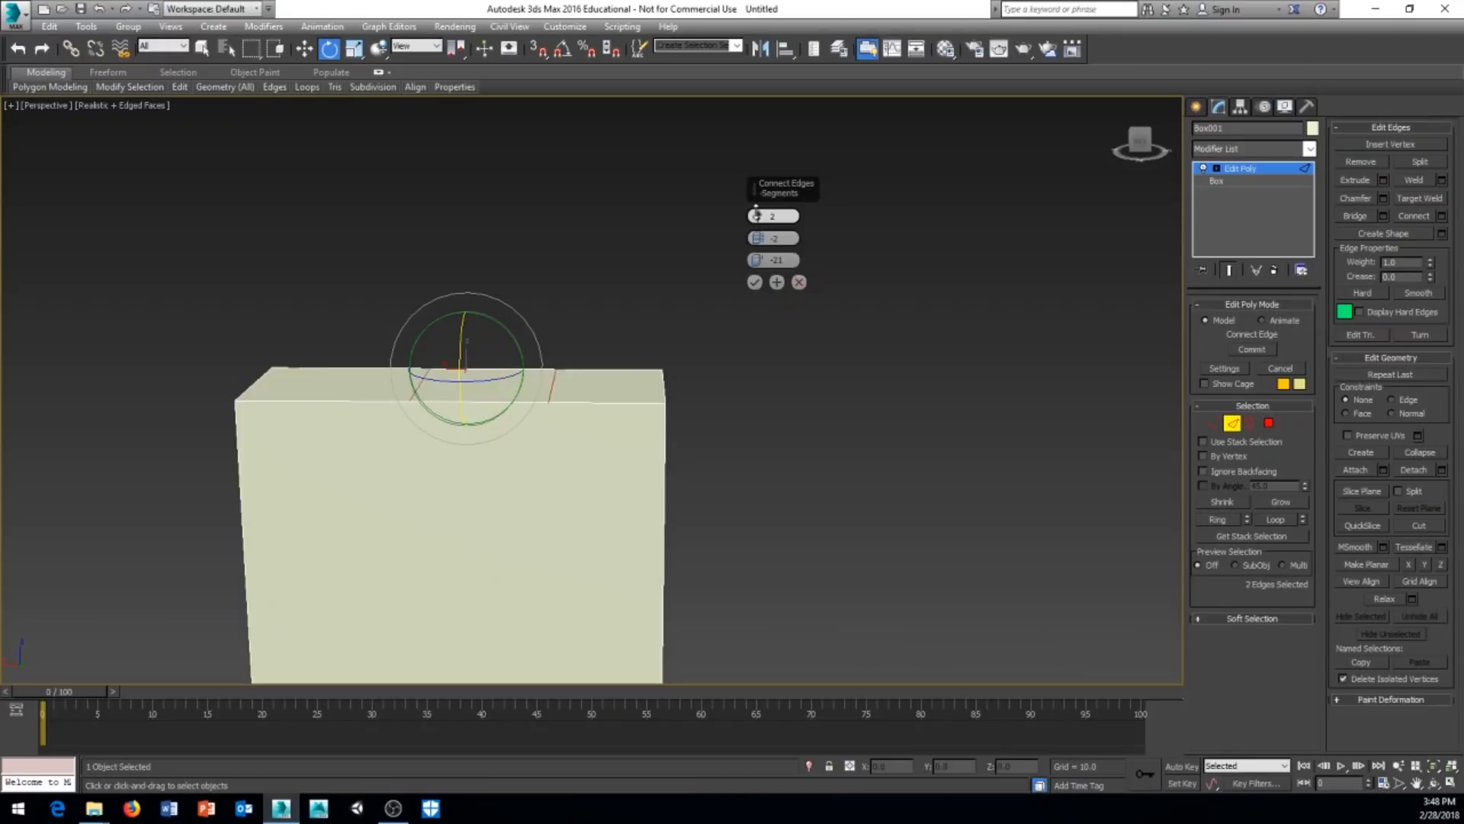
left_click(756, 215)
middle_click_drag(737, 390, 738, 417, "alt")
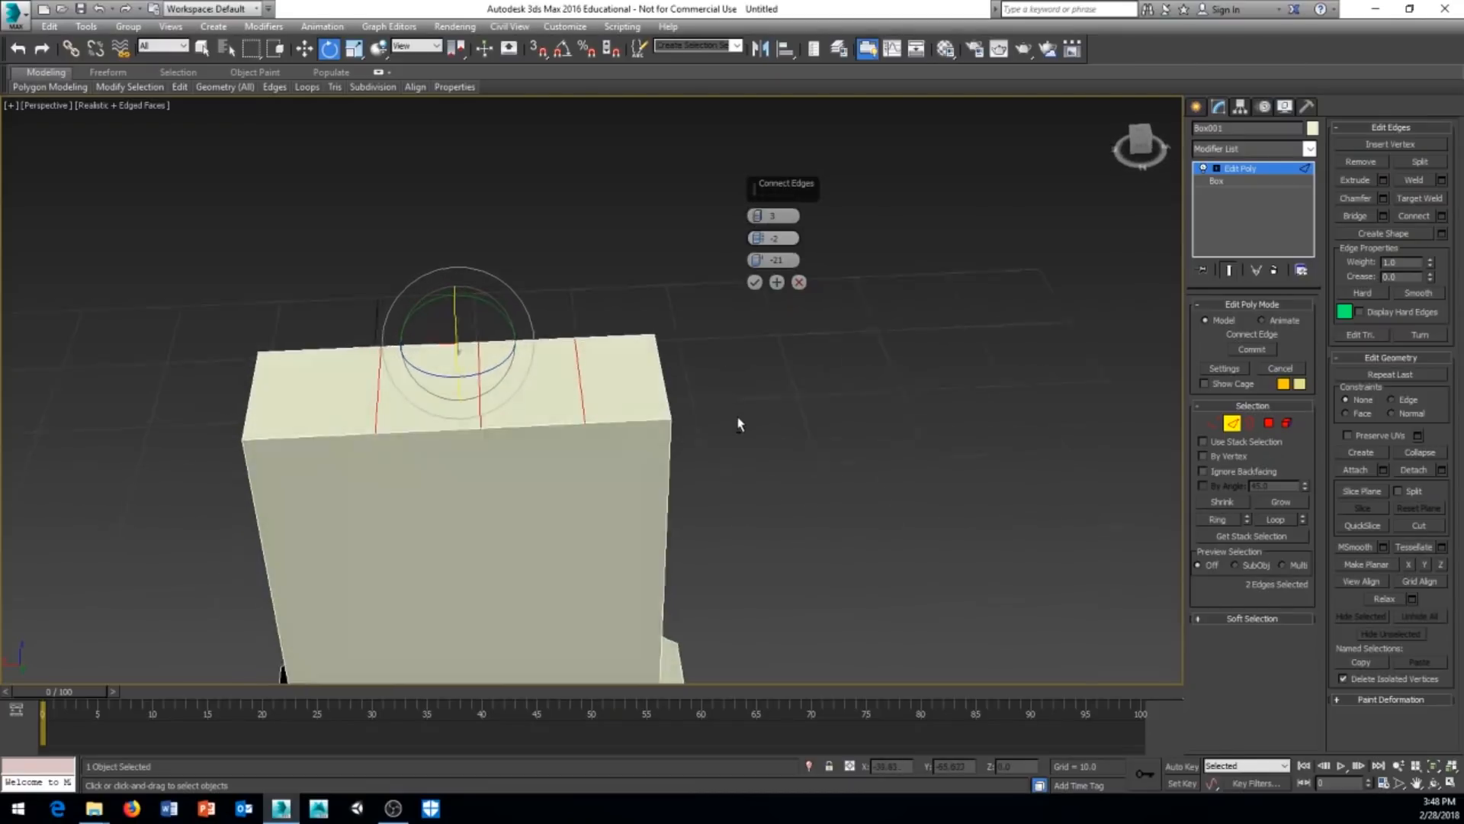
right_click(757, 238)
right_click(757, 261)
middle_click_drag(811, 397, 794, 301, "alt")
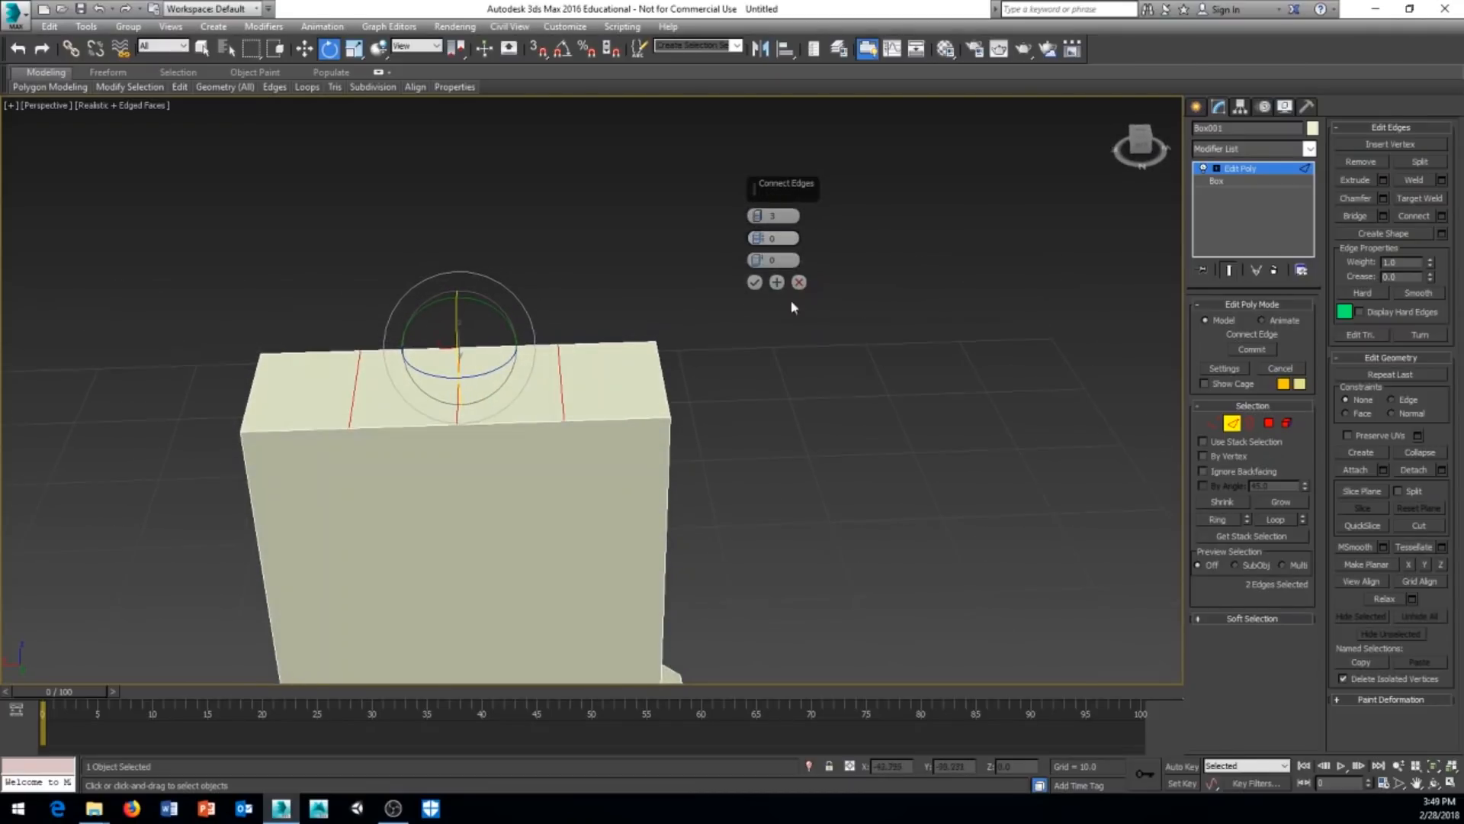
Connect the two long top edges of the upper block with 4 segments and a pinch of about 49
left_click_drag(758, 238, 773, 75)
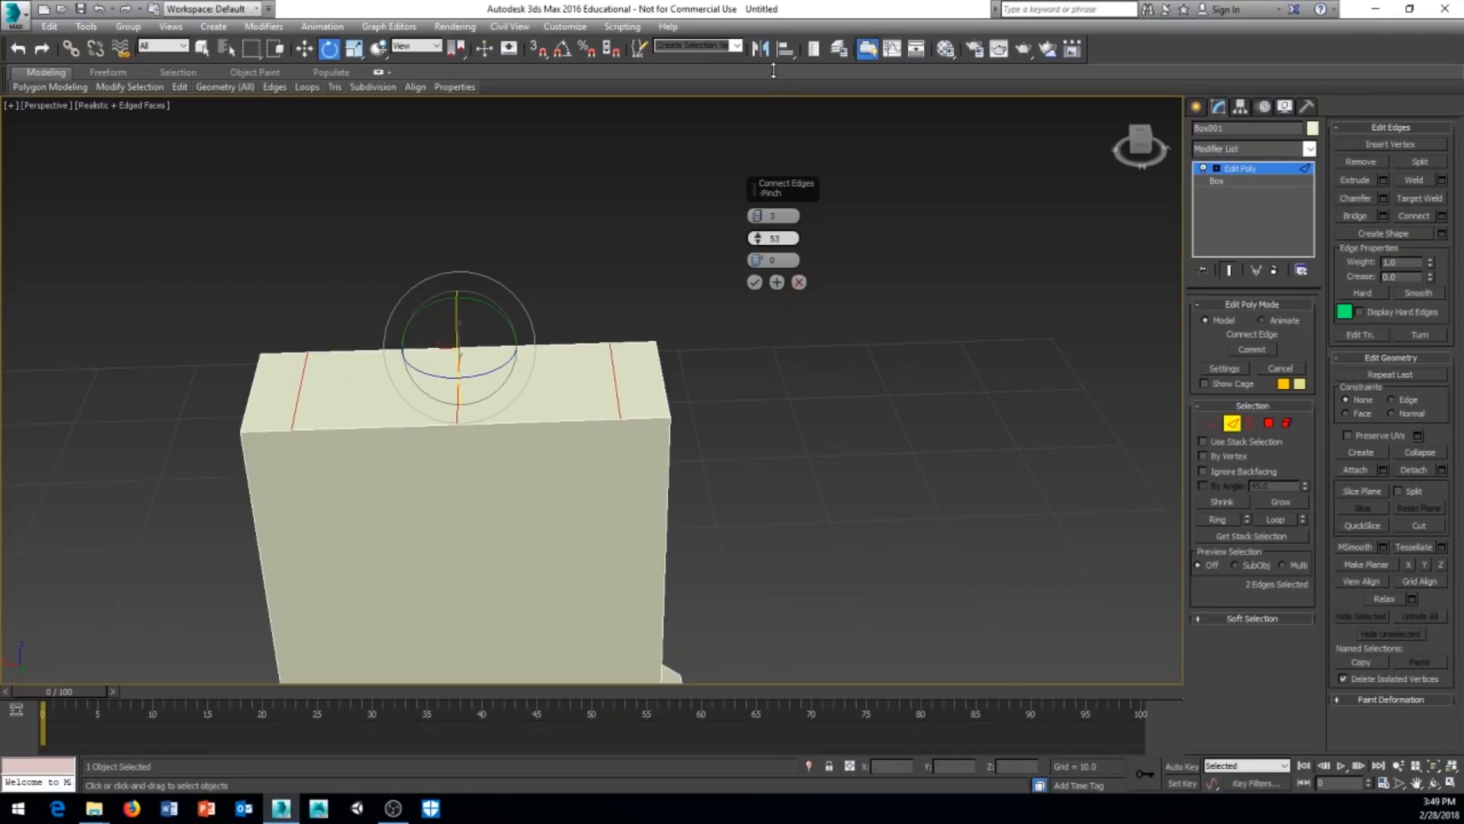
left_click_drag(759, 217, 759, 212)
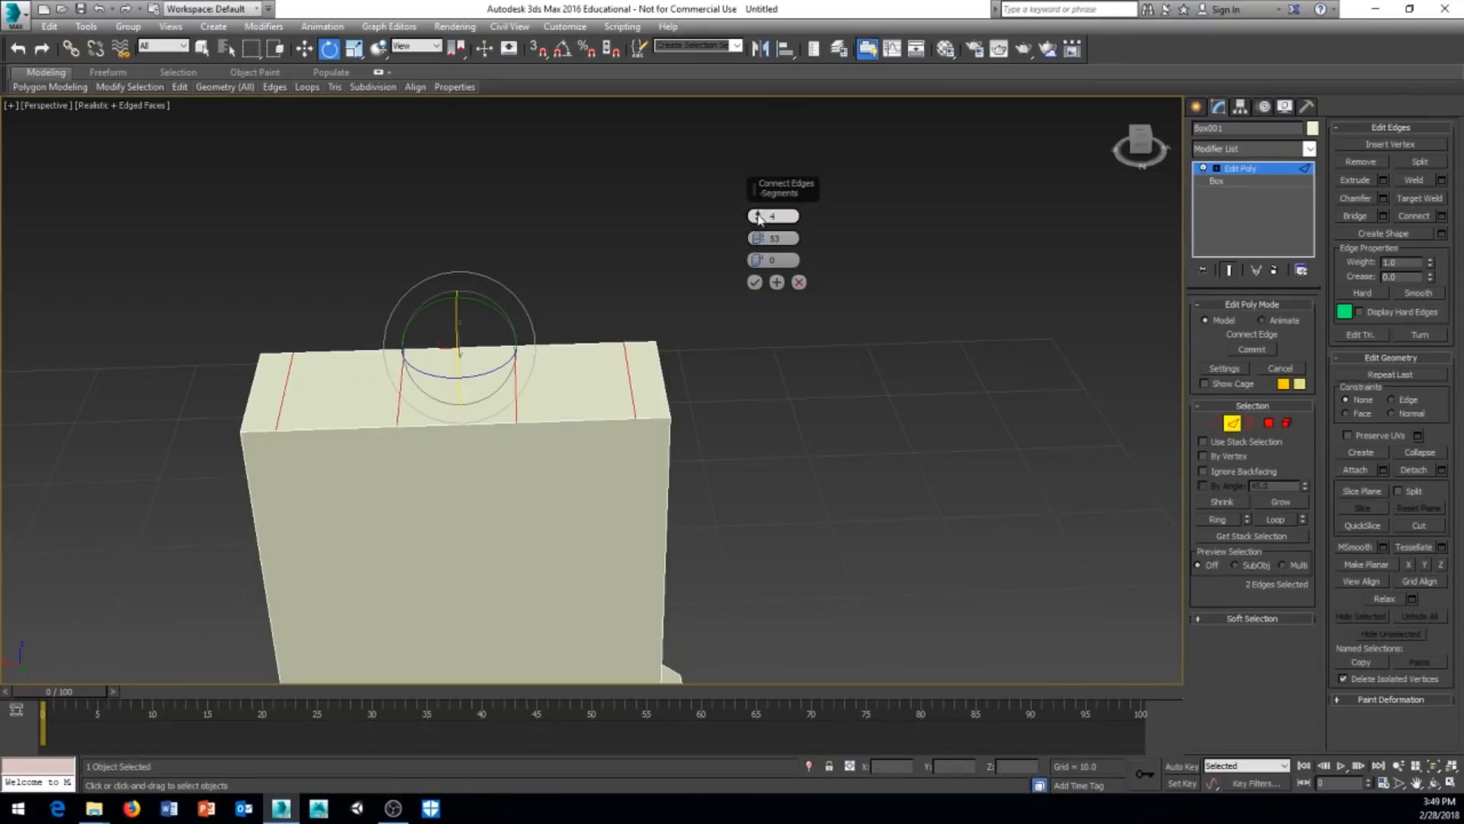
middle_click_drag(745, 480, 748, 450, "alt")
left_click_drag(758, 236, 757, 240)
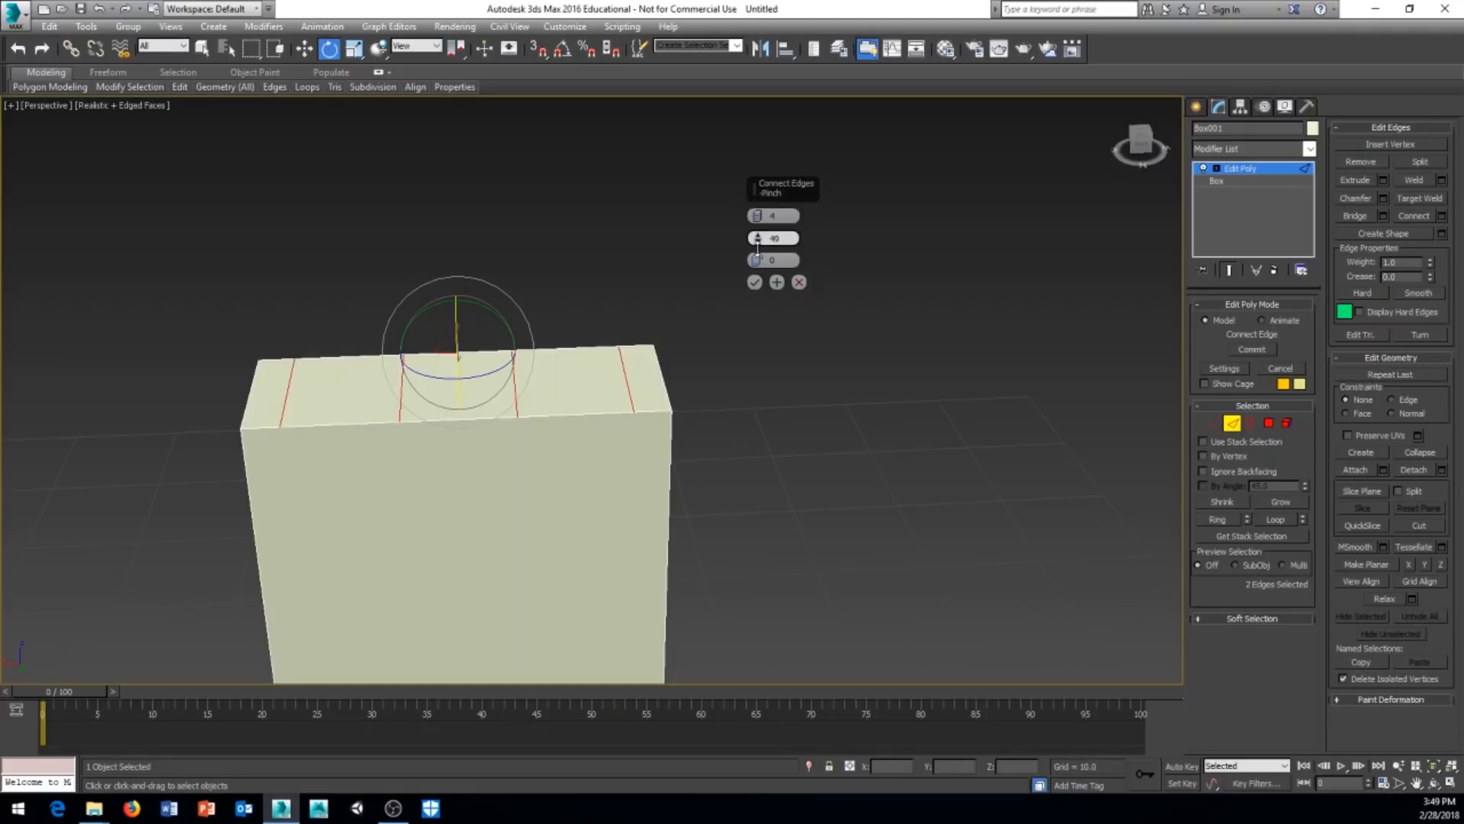
left_click(755, 283)
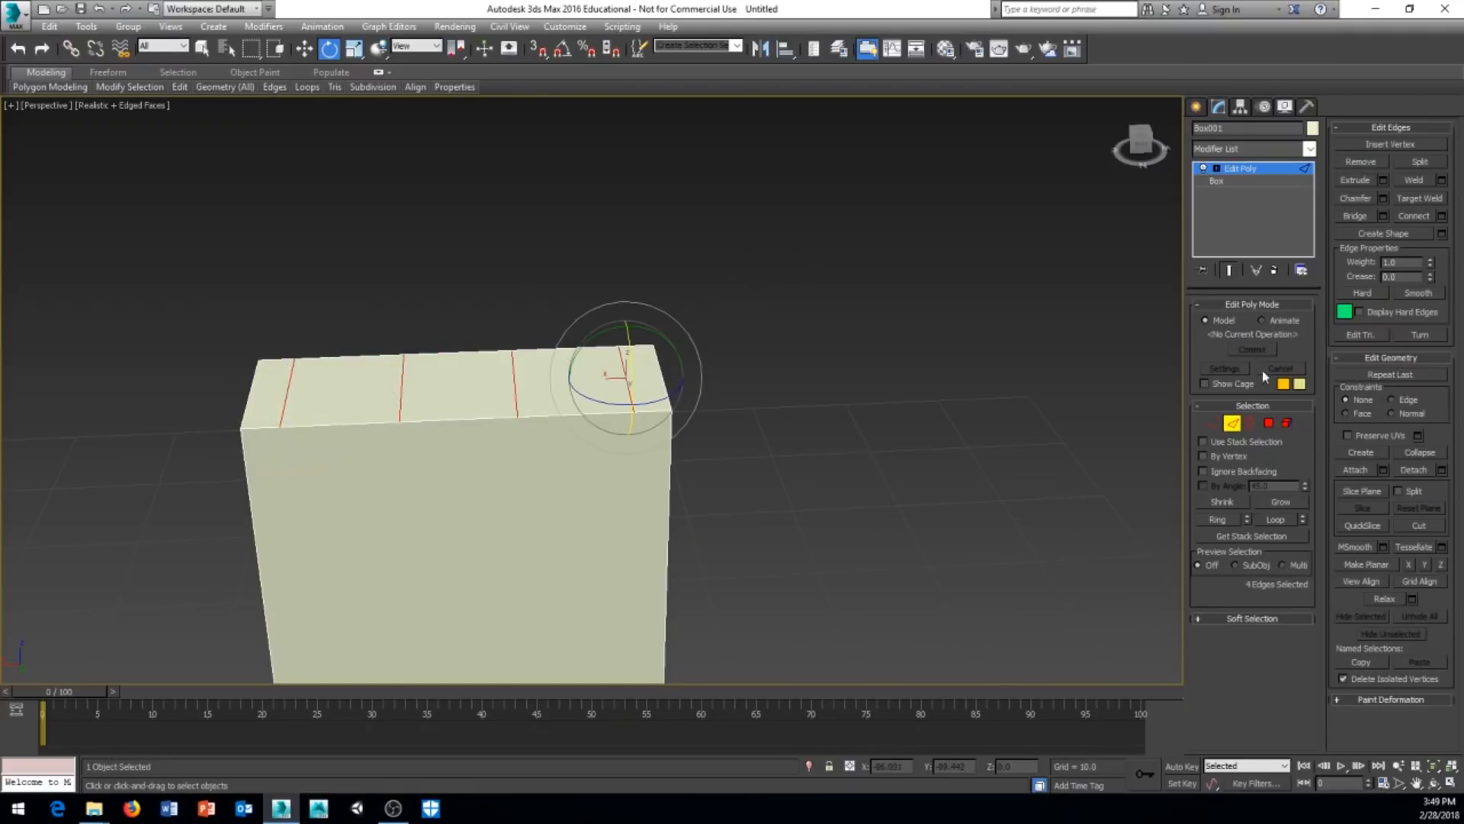
Select the two wider polygons between the narrow strips on the block's top face and inset them slightly with a zero-height bevel
left_click(1269, 423)
left_click(576, 385)
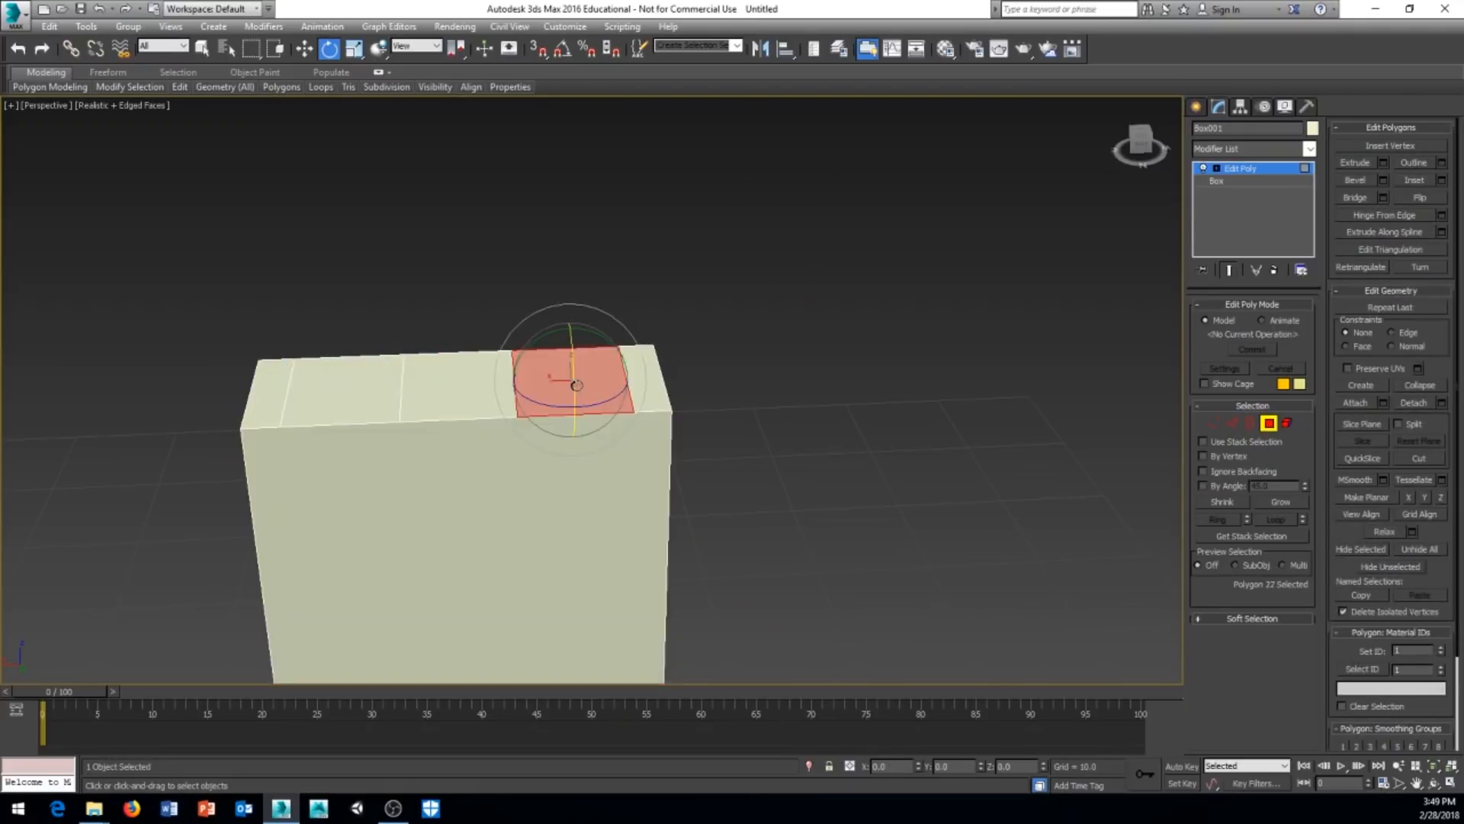
left_click(265, 417, "ctrl")
middle_click_drag(984, 278, 894, 270)
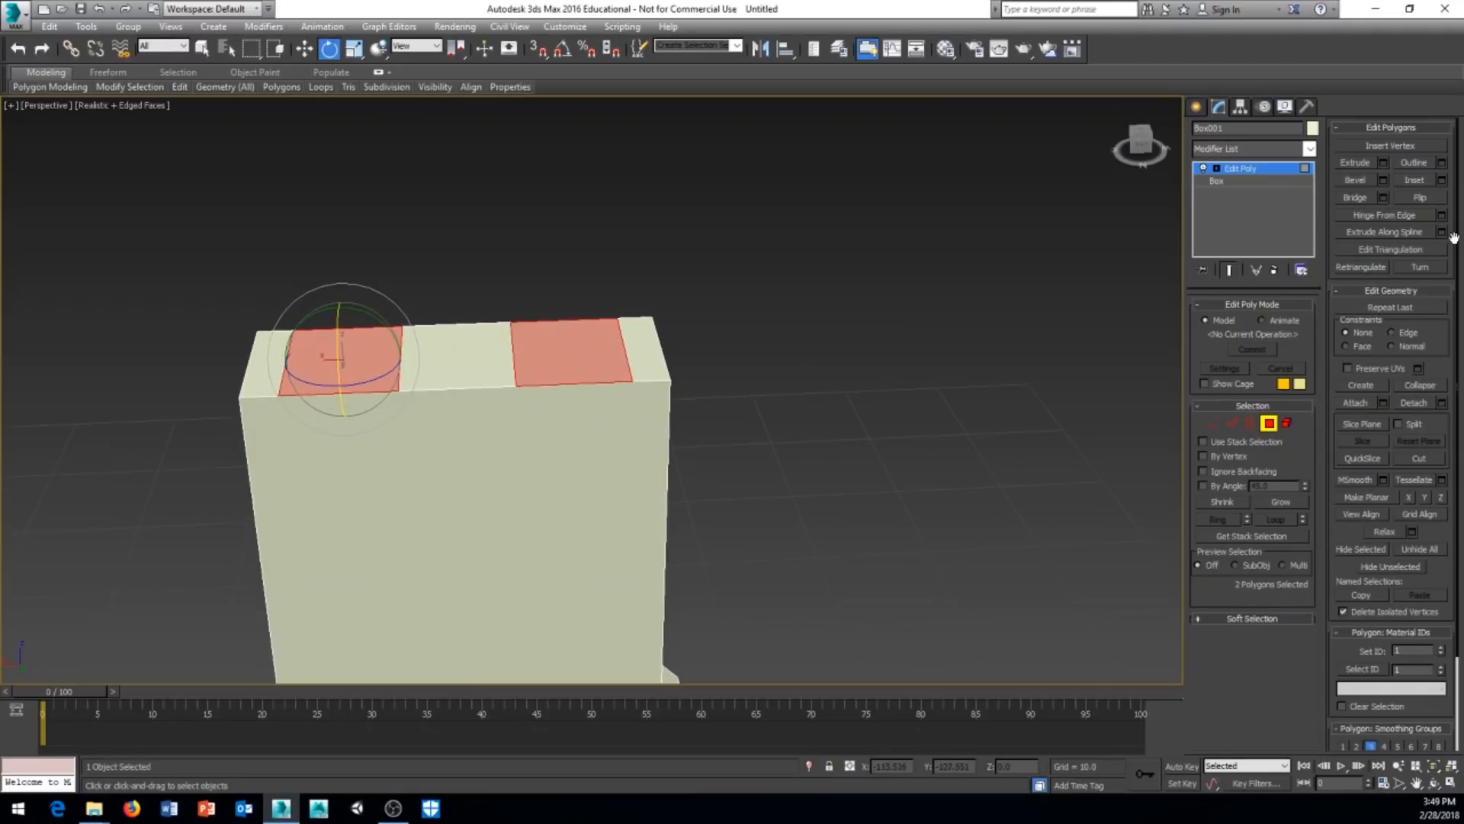
left_click(1382, 182)
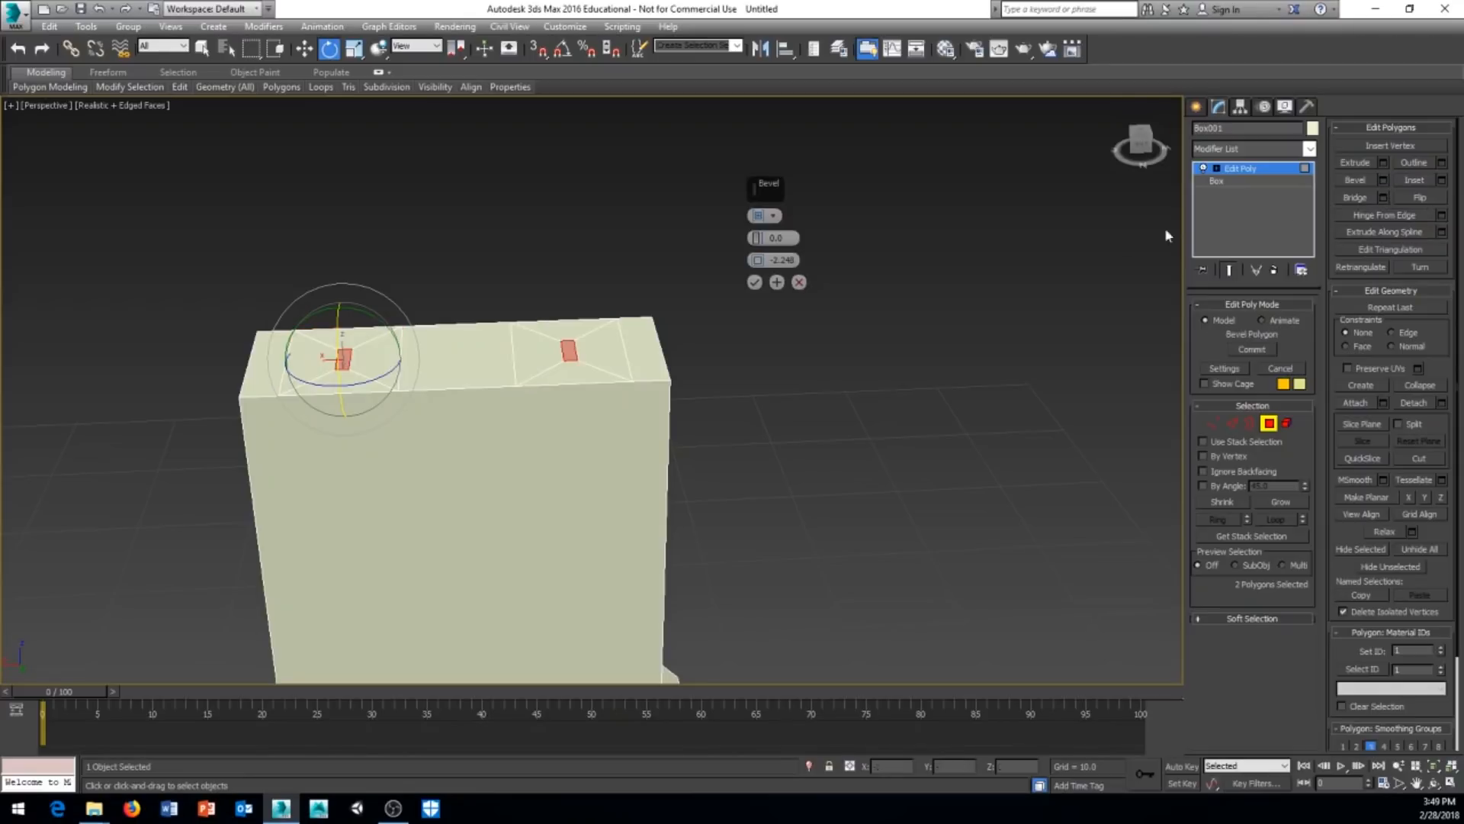
left_click_drag(757, 266, 759, 250)
left_click(755, 282)
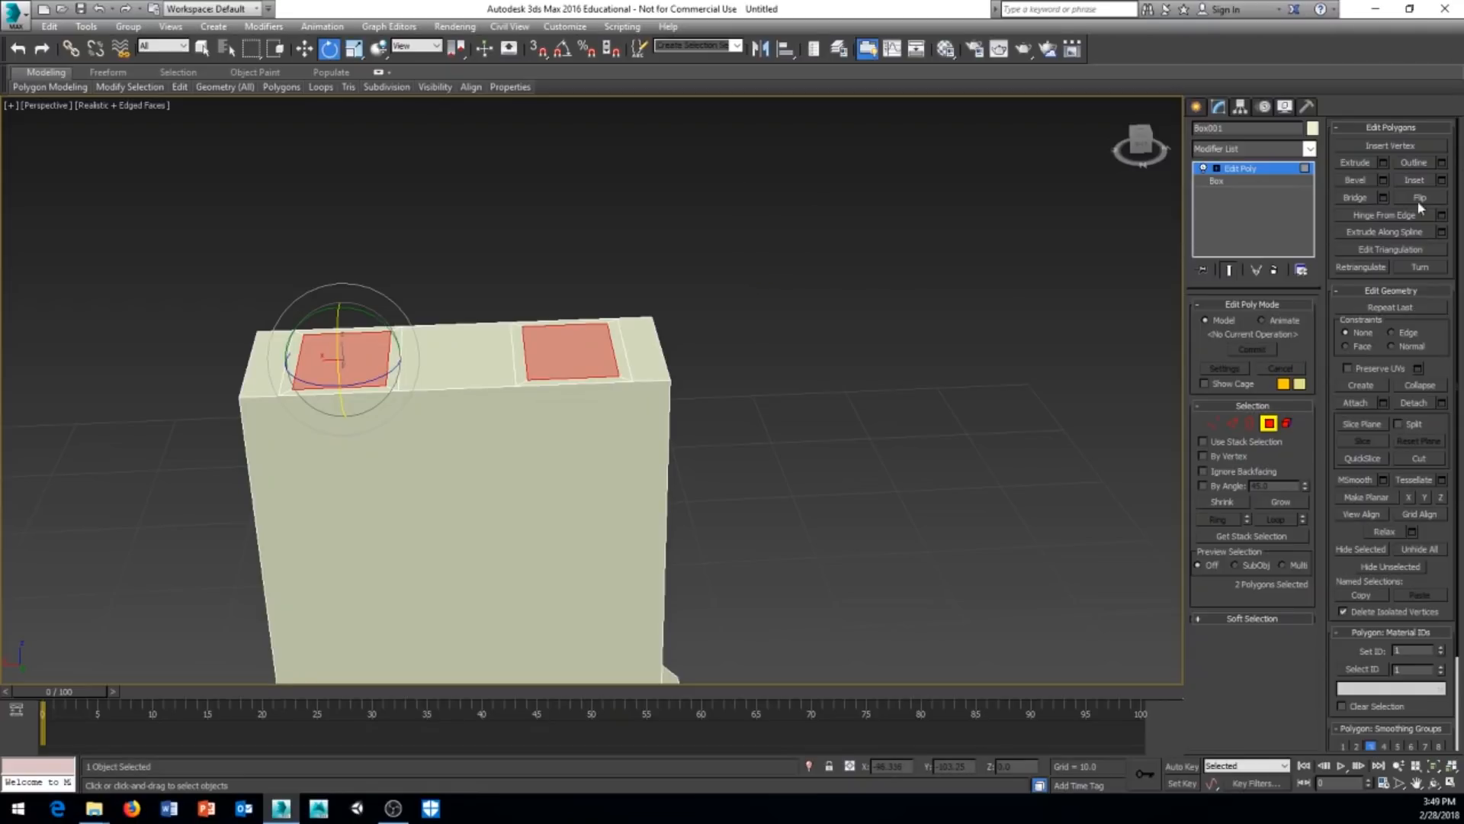
Extrude the two inset top polygons upward by about 4.816 to form two chimney-like posts
left_click(1382, 163)
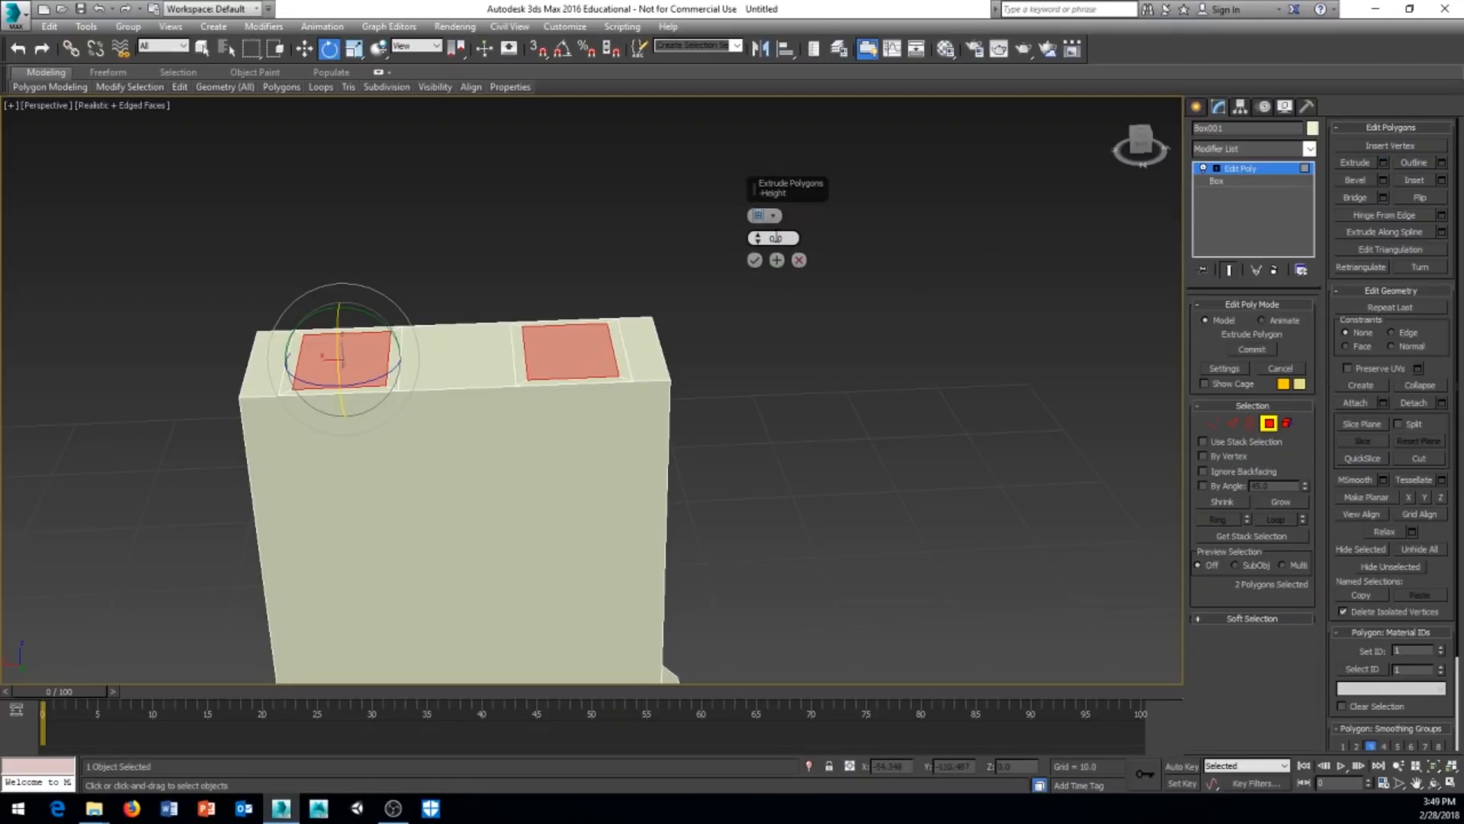
left_click_drag(763, 240, 763, 221)
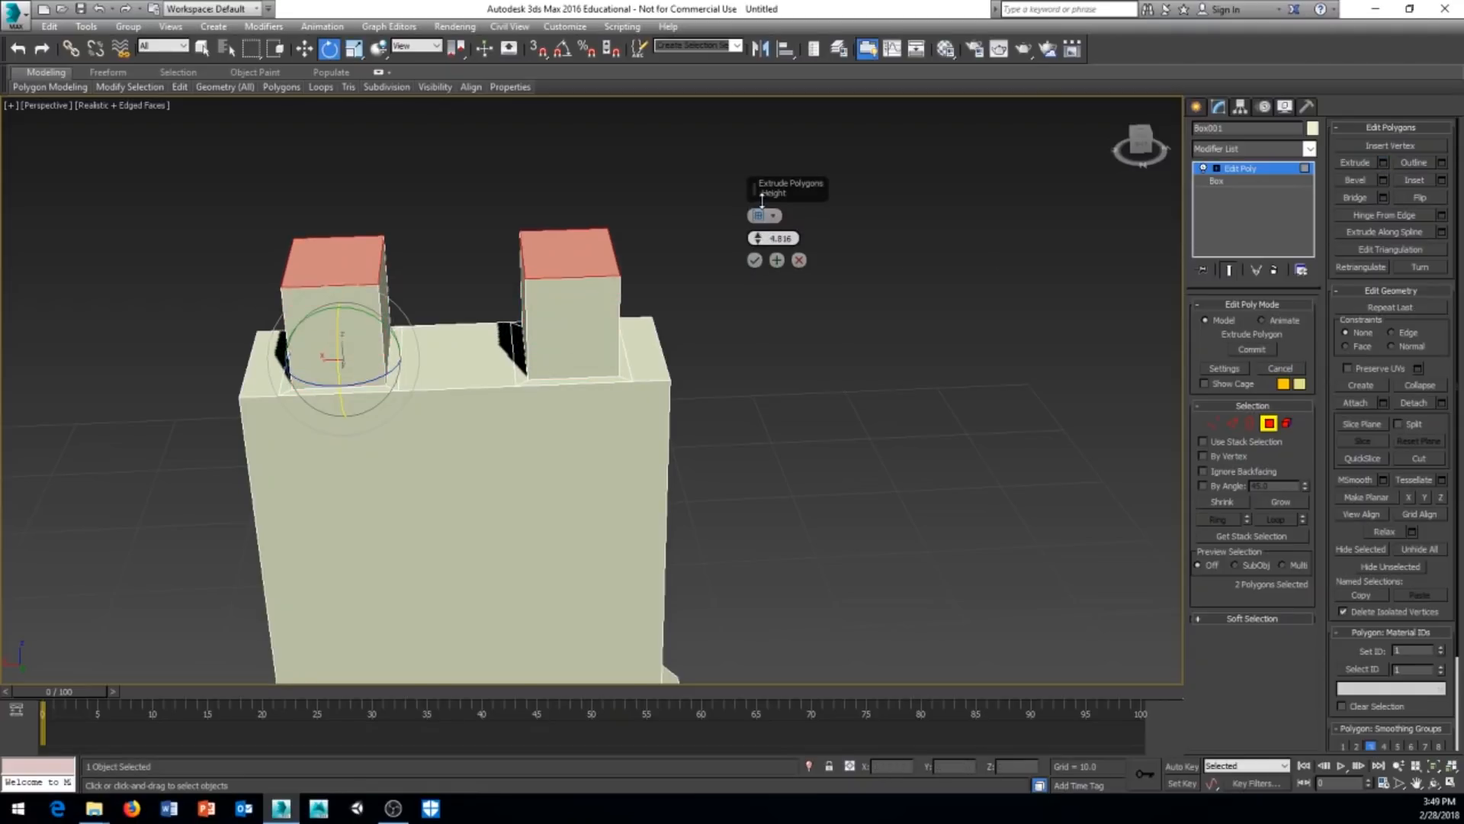
left_click(753, 259)
middle_click_drag(757, 267, 961, 405, "alt")
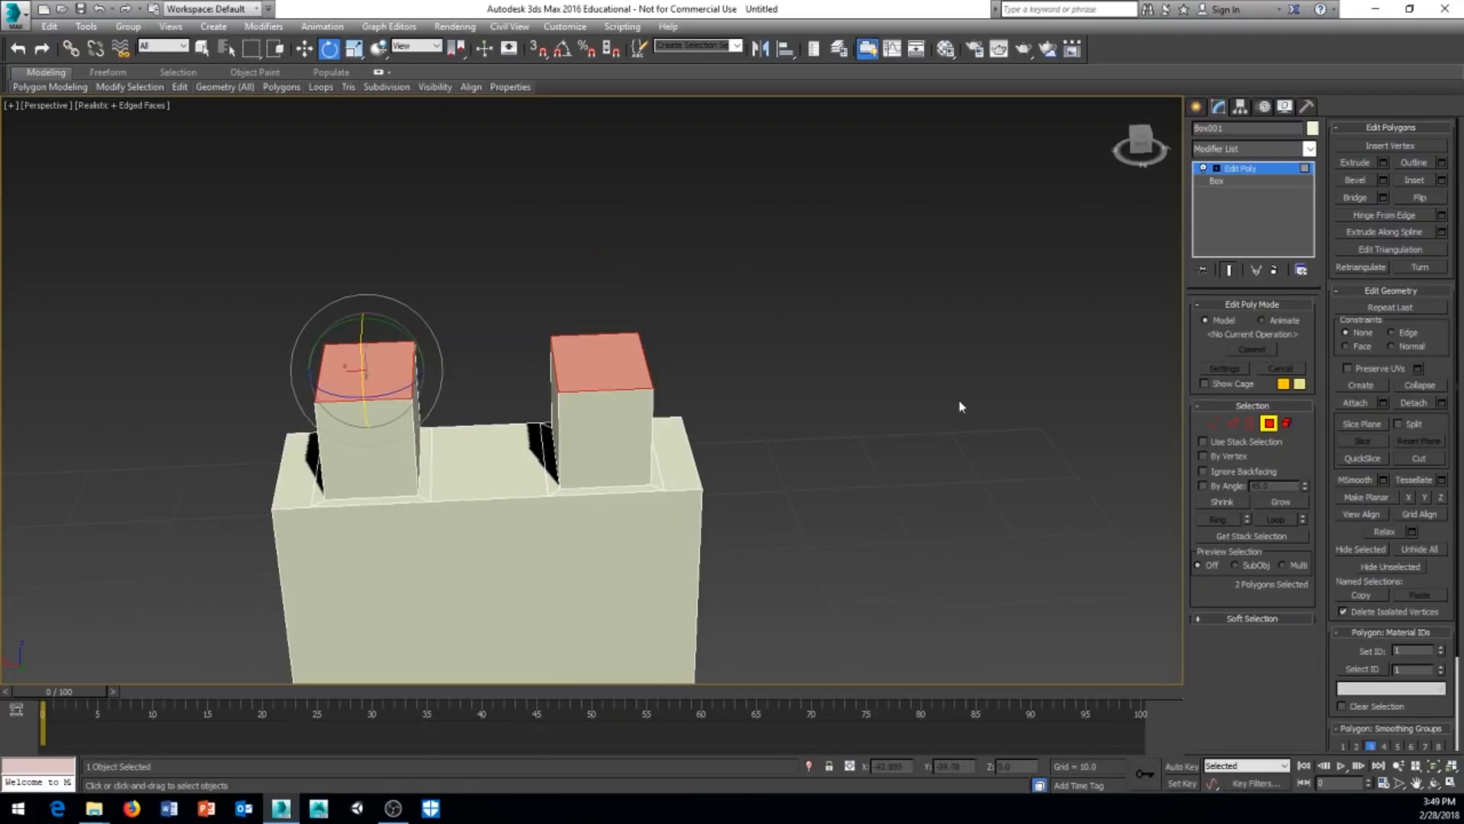
At Edge sub-object level, select only the eight edges around the top faces of the two posts
left_click(1232, 424)
middle_click_drag(973, 473, 963, 415, "alt")
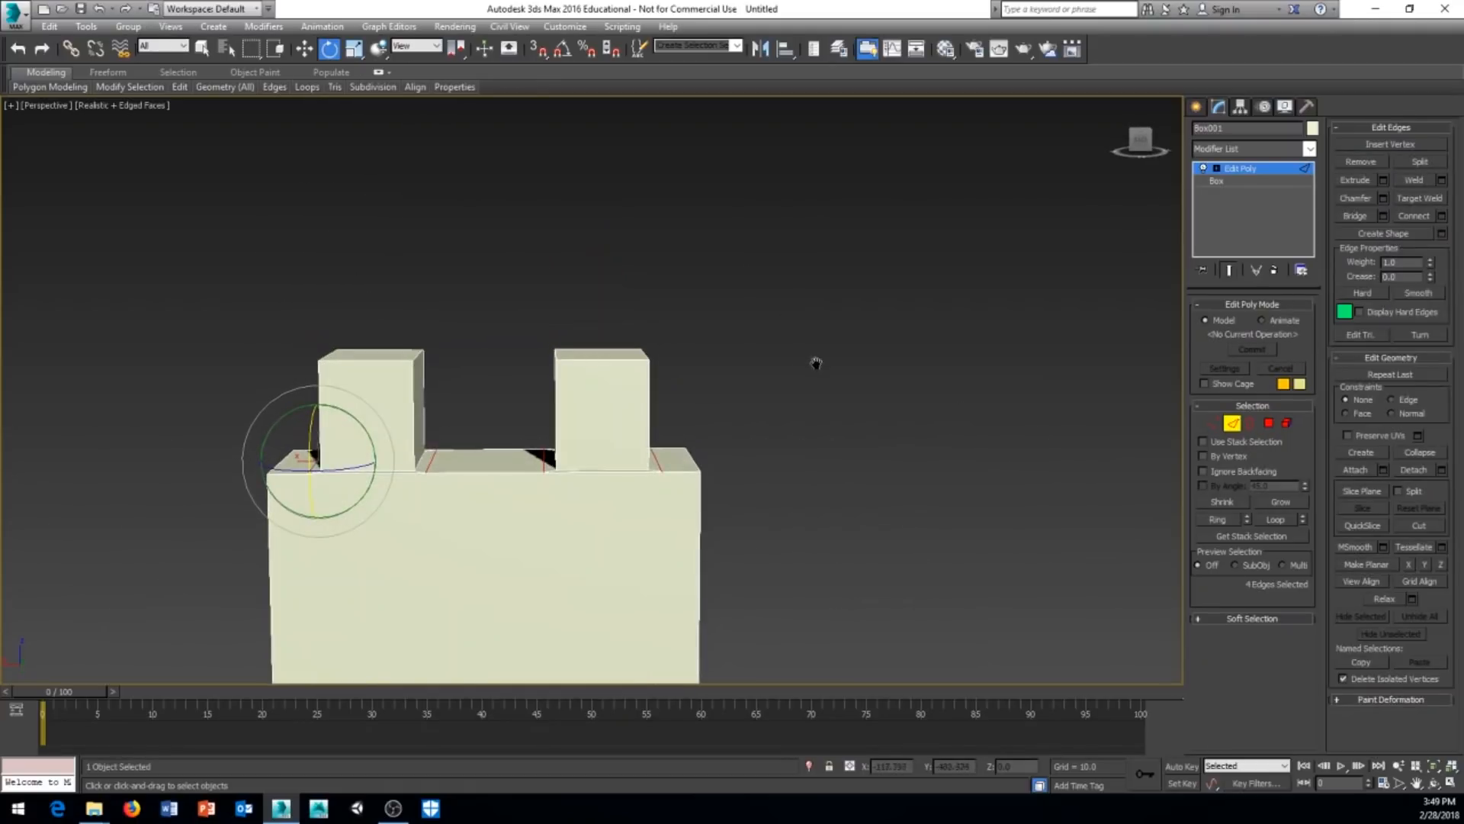
scroll(816, 360, "up", 2)
scroll(774, 320, "up", 2)
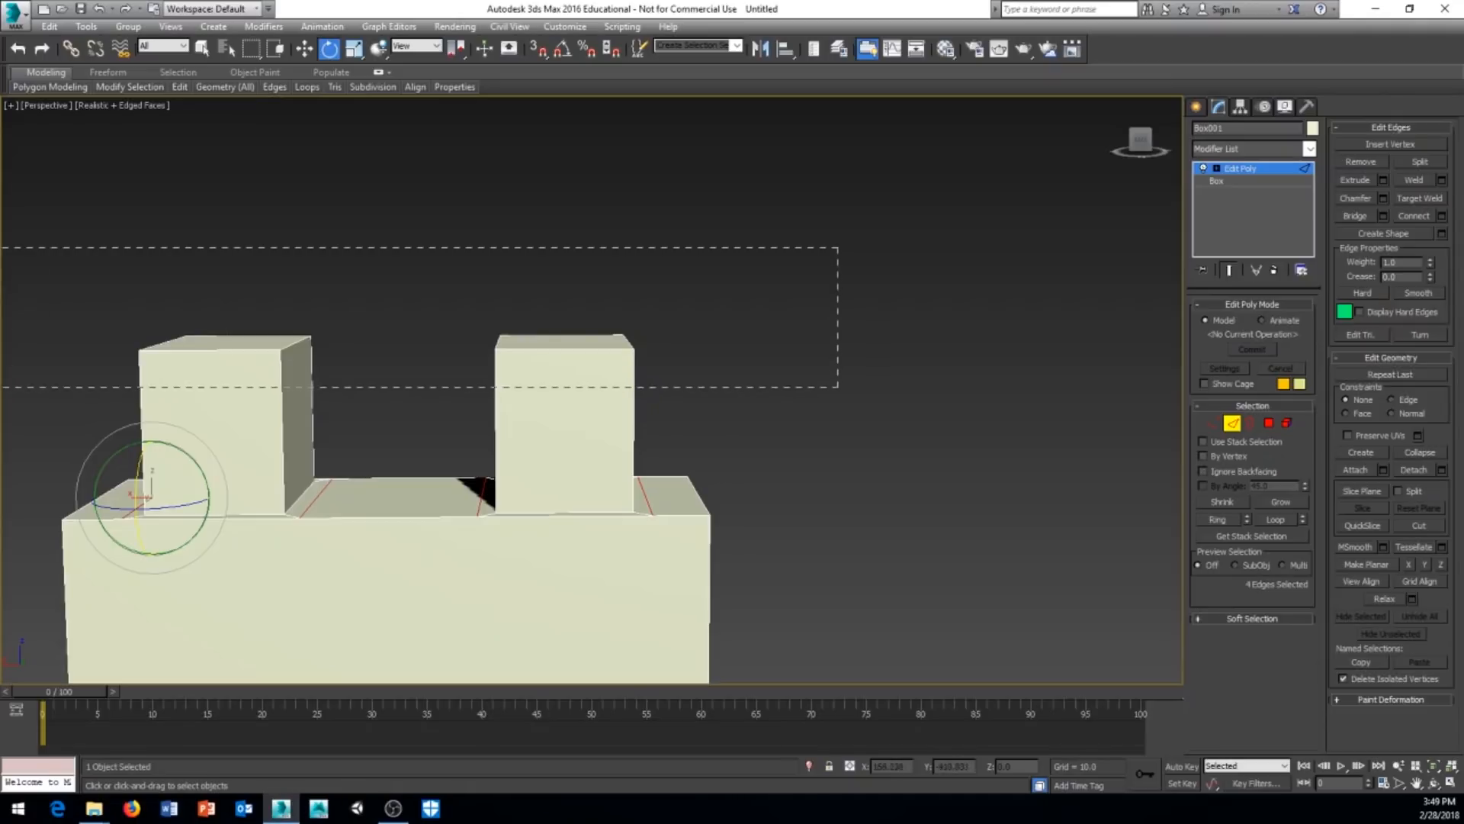
left_click_drag(838, 248, 838, 248)
middle_click_drag(536, 363, 668, 368)
middle_click_drag(618, 415, 616, 398, "alt")
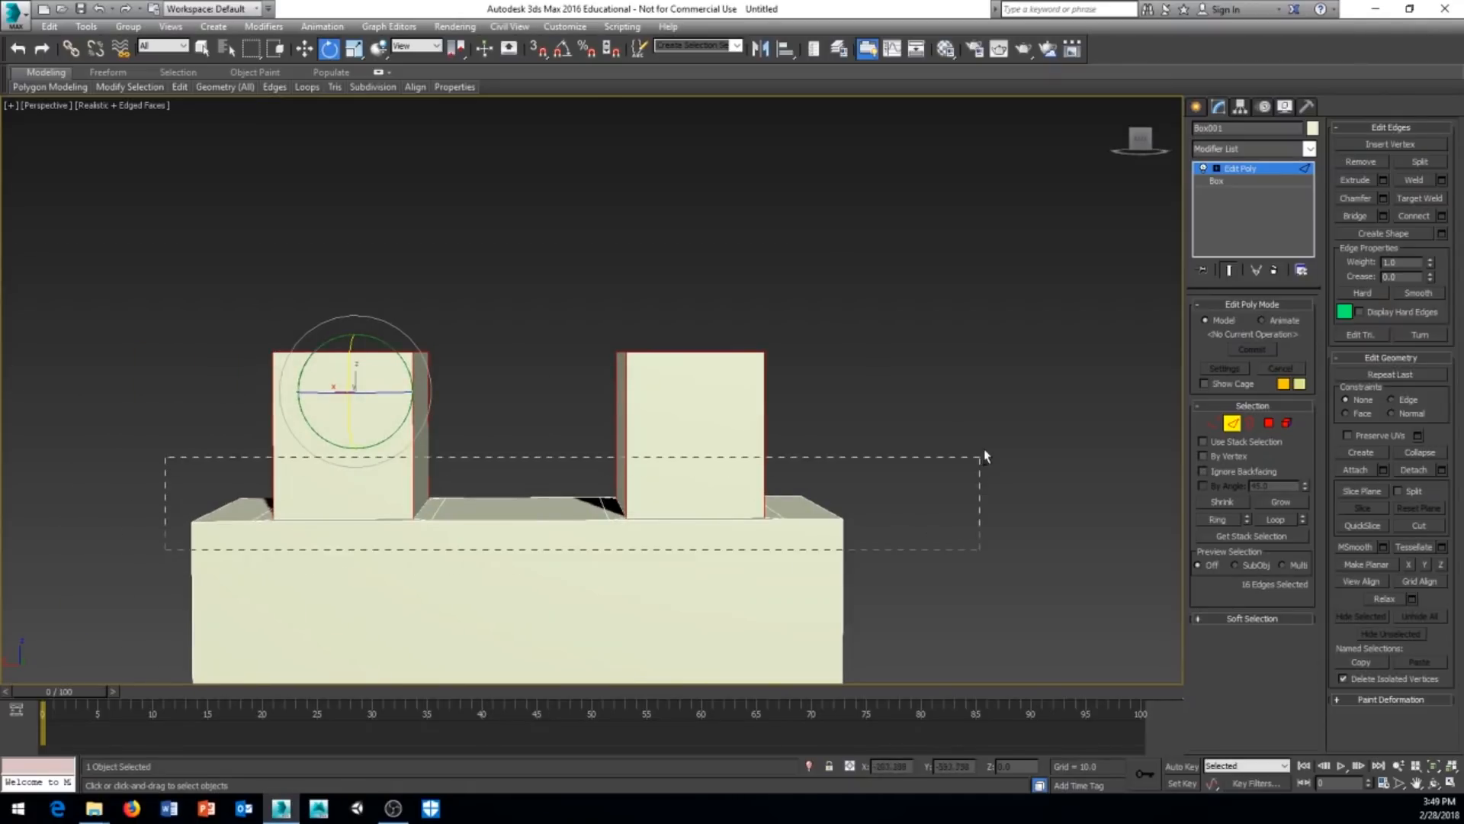
left_click_drag(983, 456, 984, 457)
middle_click_drag(983, 457, 950, 430, "alt")
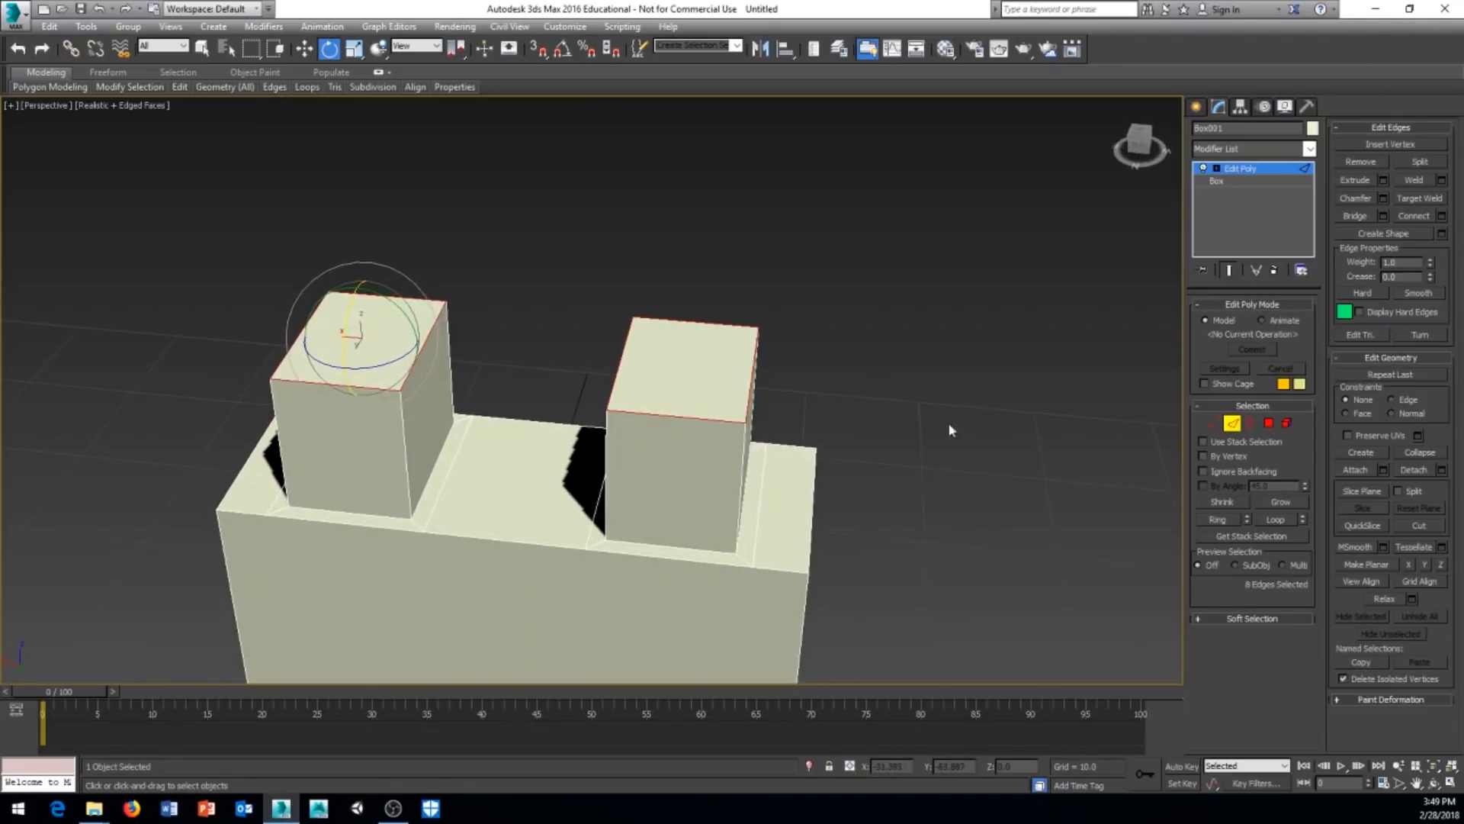
Chamfer the posts' top edges by 1.0 with multiple segments to round them off
left_click(1383, 197)
middle_click_drag(841, 409, 845, 398, "alt")
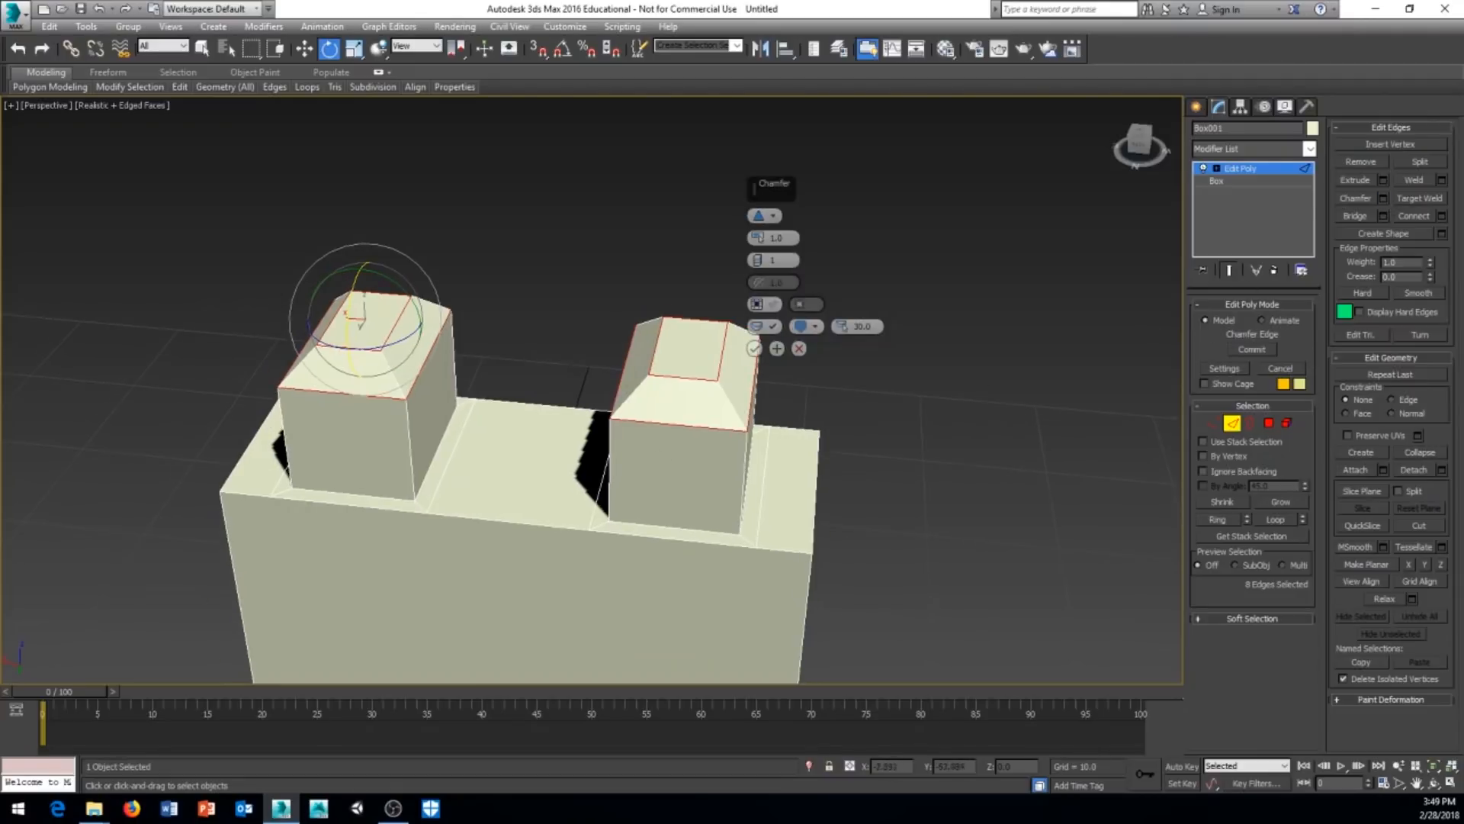
scroll(657, 453, "up", 5)
middle_click_drag(657, 453, 611, 421)
scroll(611, 421, "down", 4)
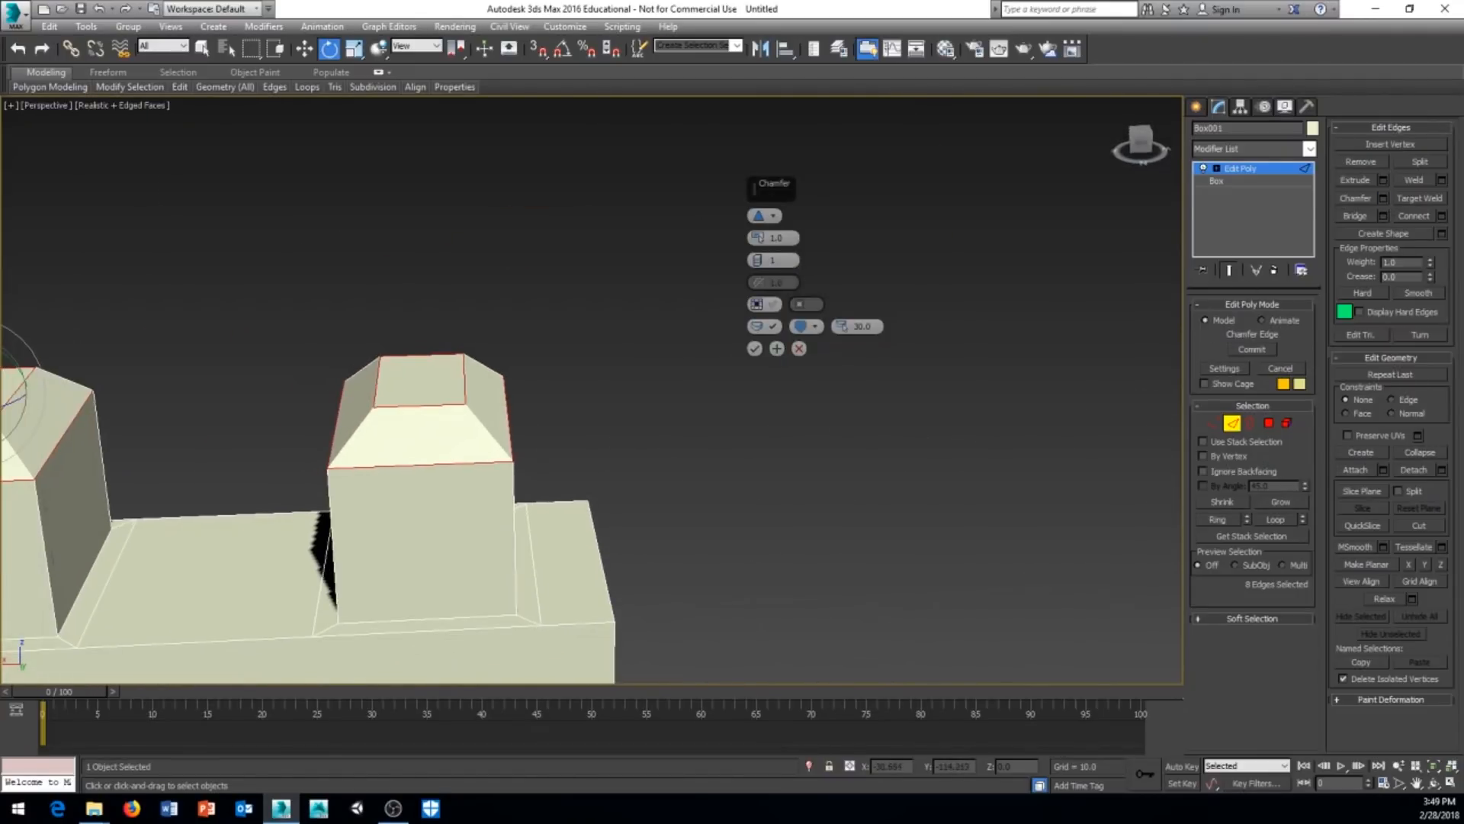
middle_click_drag(521, 433, 511, 406, "alt")
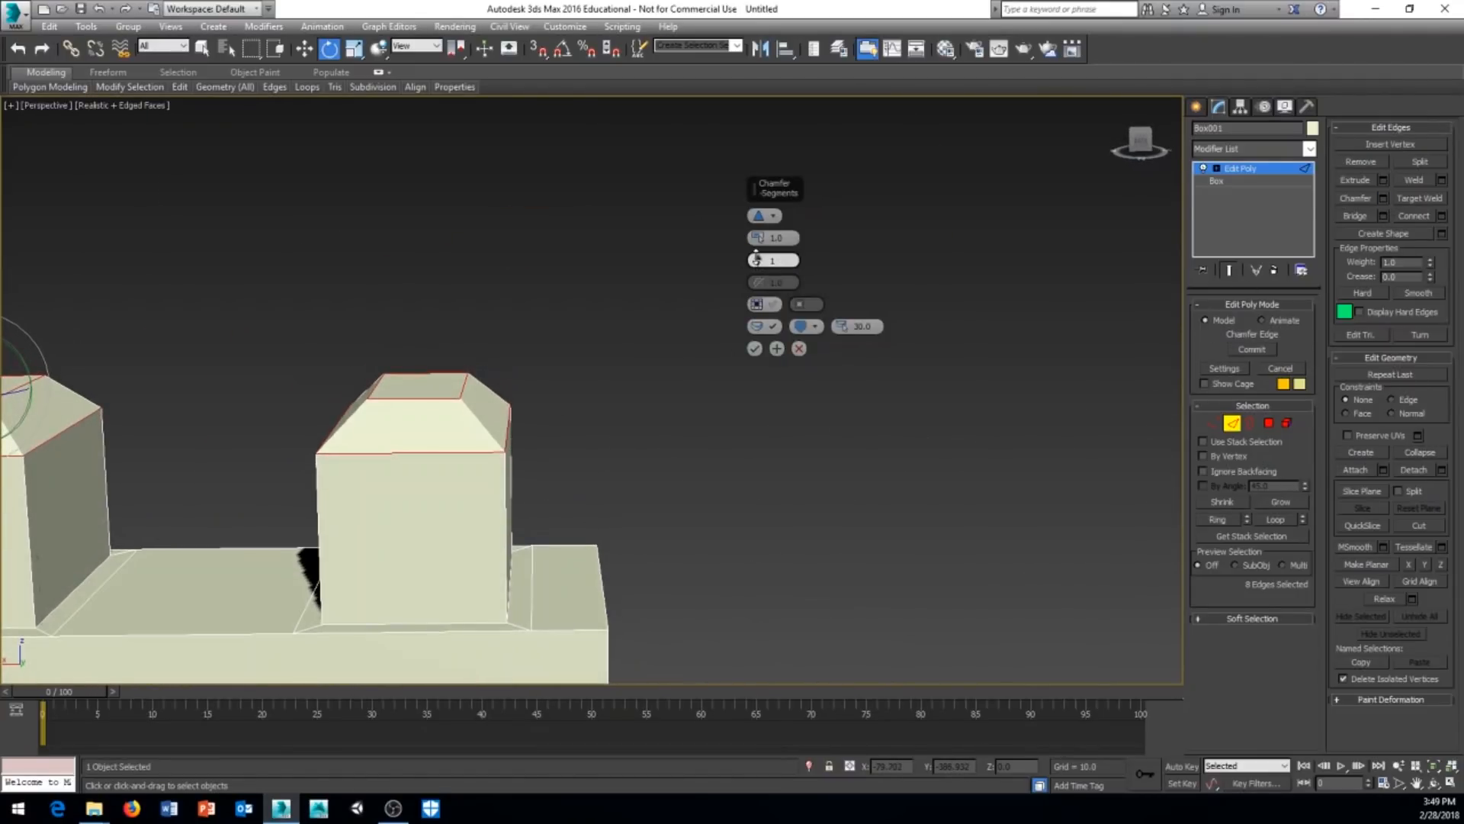
left_click_drag(756, 259, 756, 237)
middle_click_drag(364, 457, 381, 436, "alt")
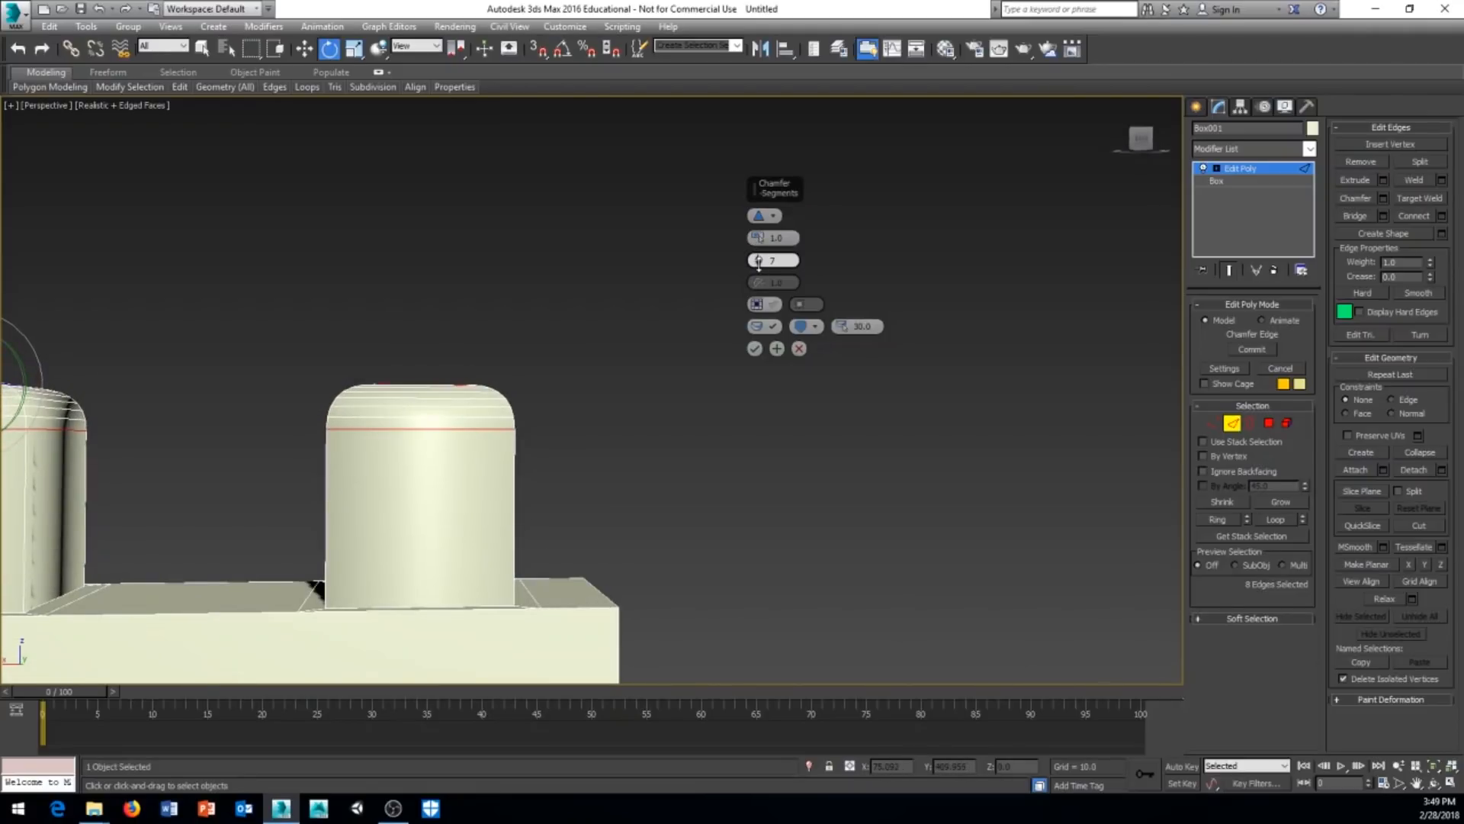
left_click_drag(758, 262, 758, 267)
middle_click_drag(631, 422, 549, 416, "alt")
left_click(755, 348)
middle_click_drag(755, 359, 759, 429, "alt")
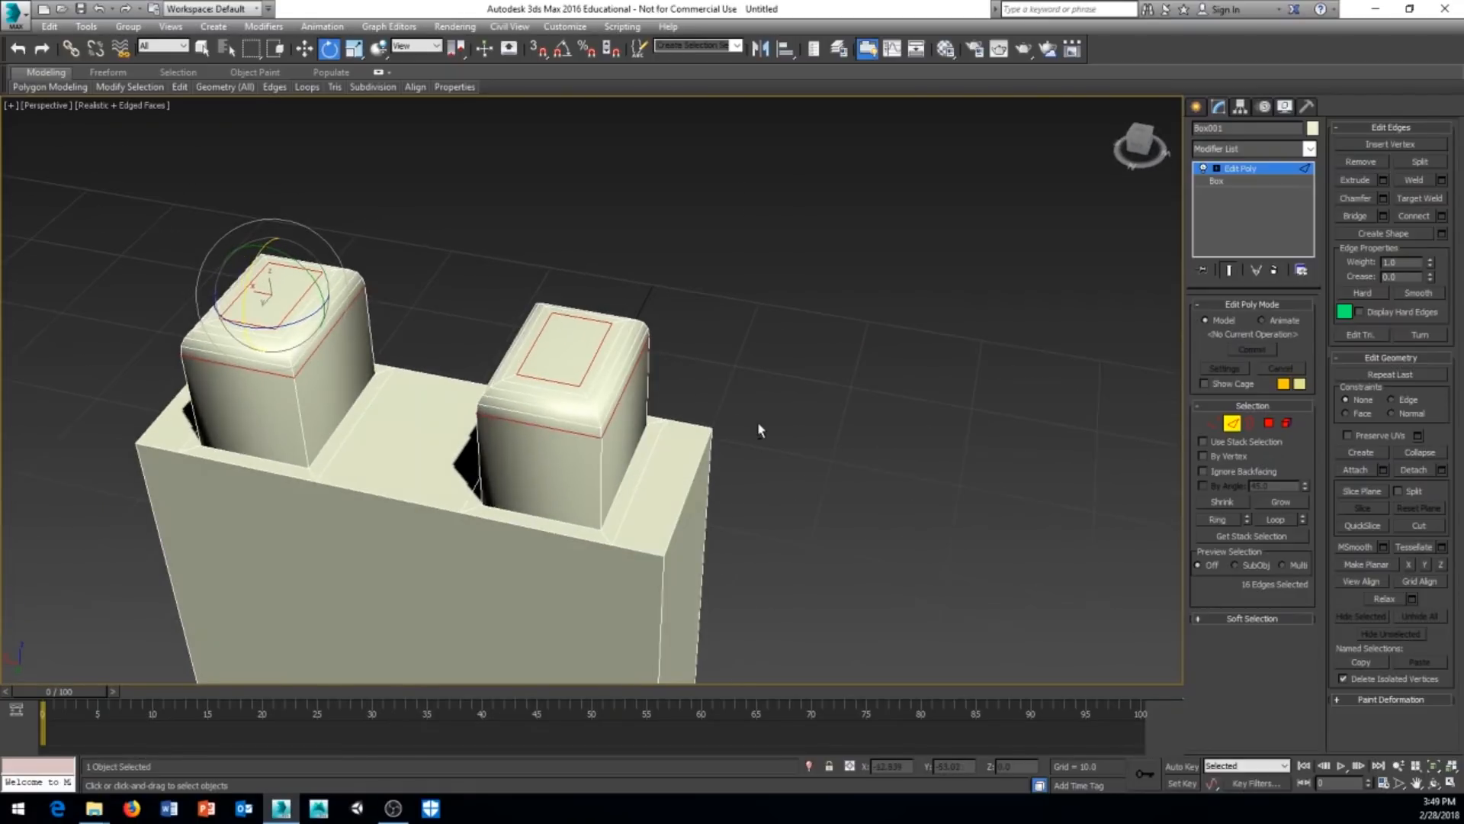
Select the flat top polygons of both posts and extrude them inward by -6.208 to hollow out the posts
left_click(1268, 422)
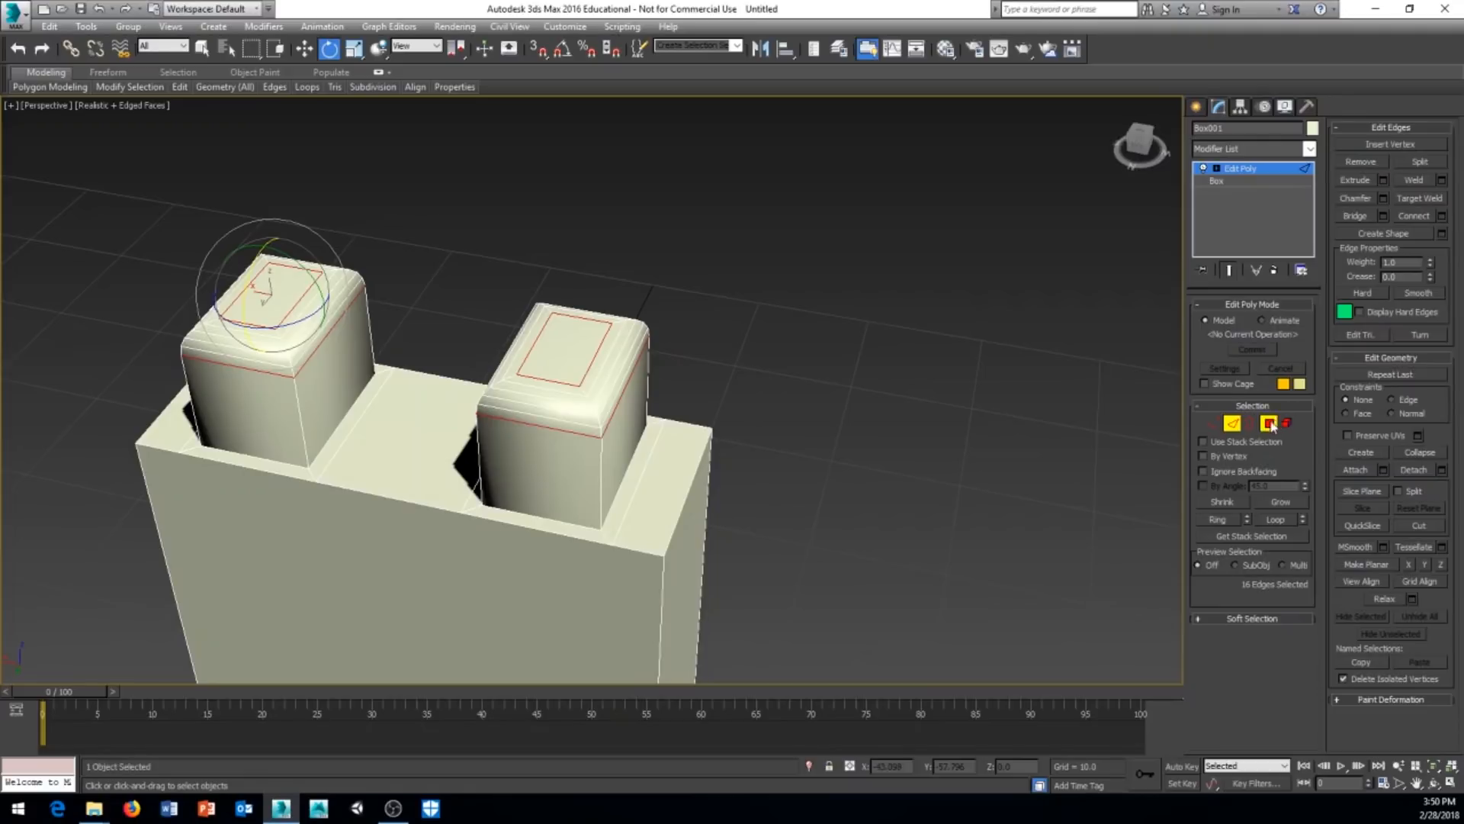
left_click(581, 351)
left_click(265, 299, "ctrl")
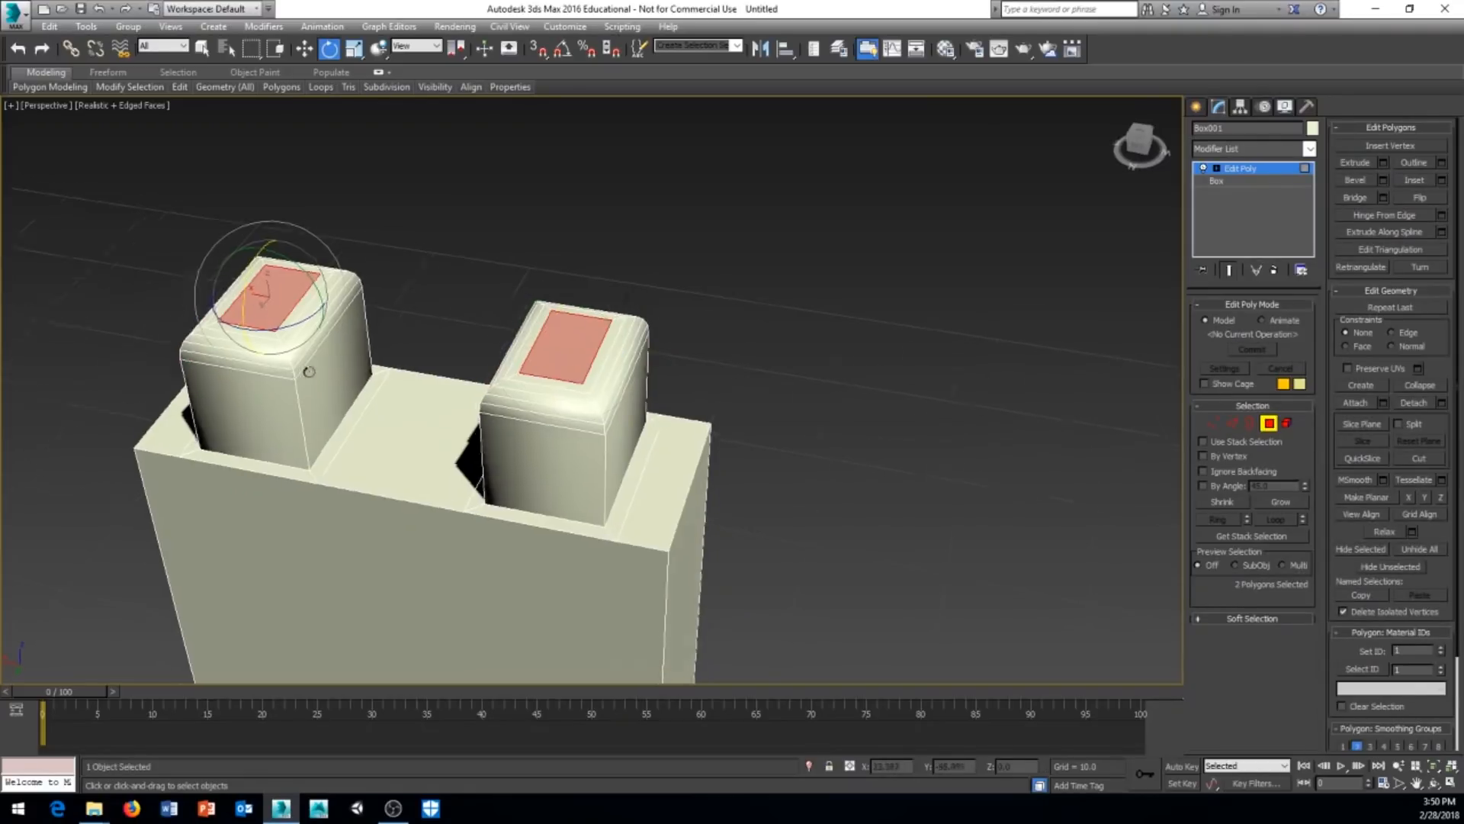
middle_click_drag(266, 299, 283, 312, "alt")
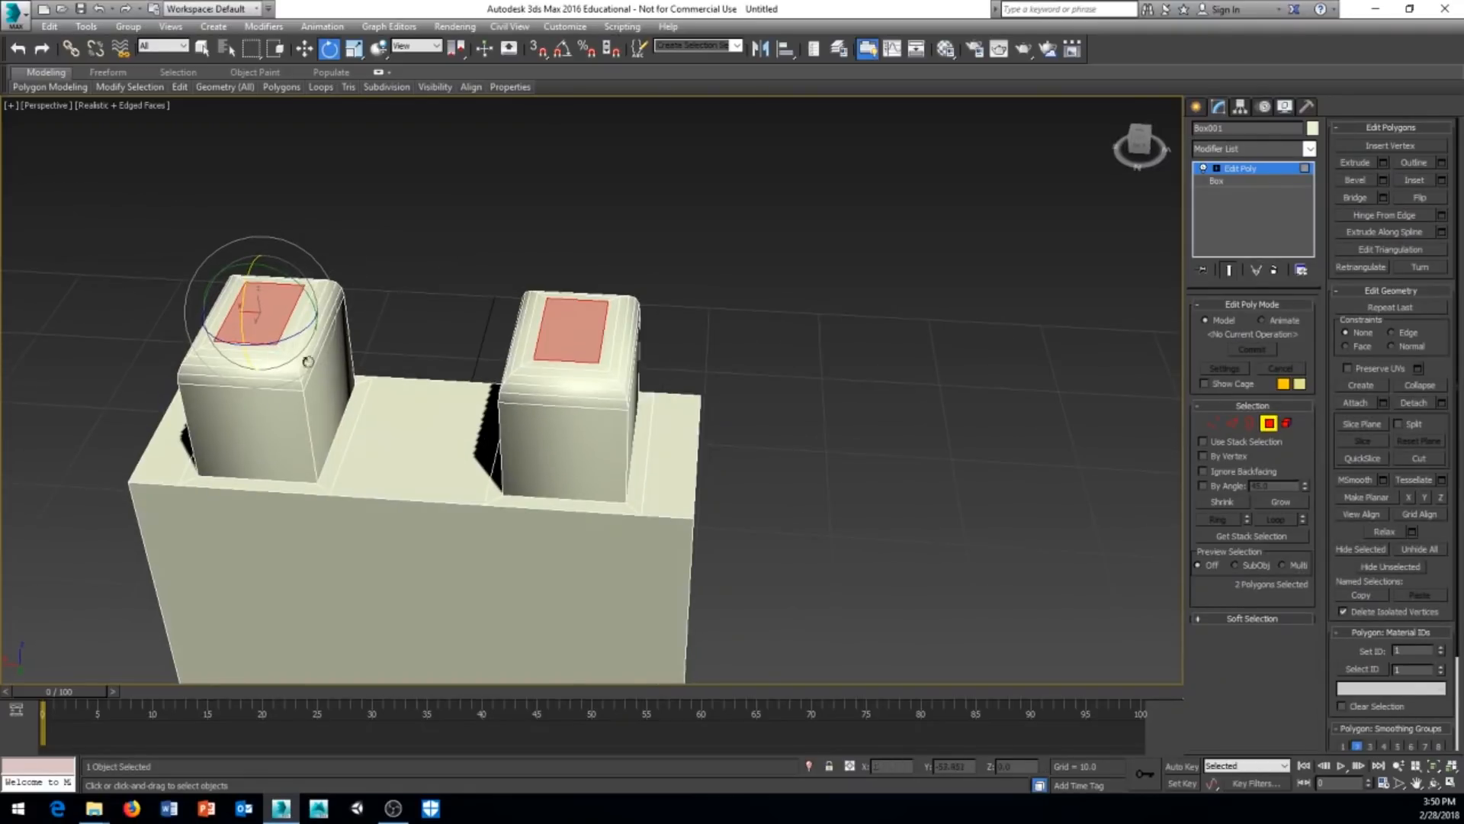
left_click(1383, 163)
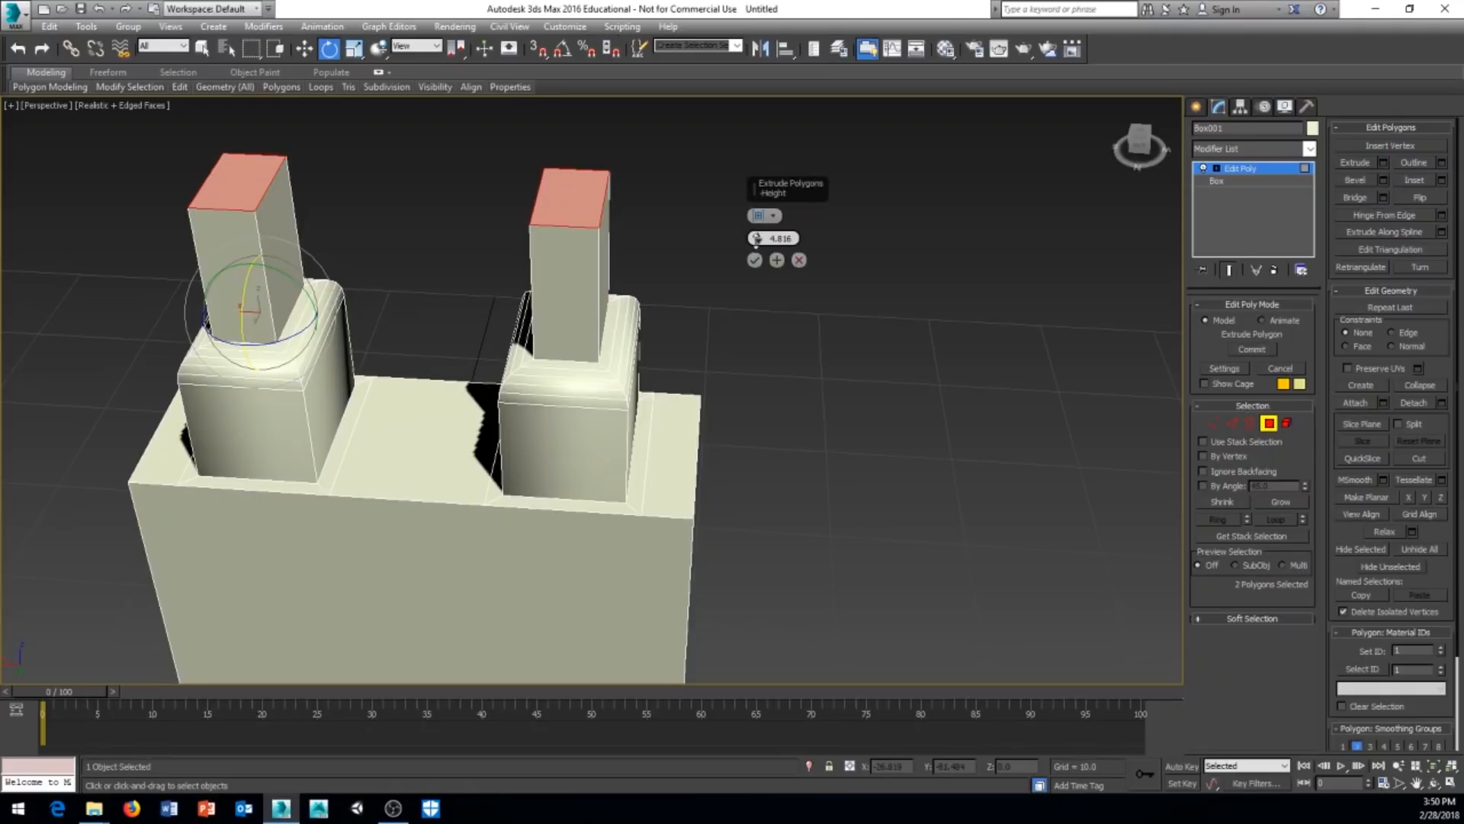
left_click_drag(756, 239, 758, 300)
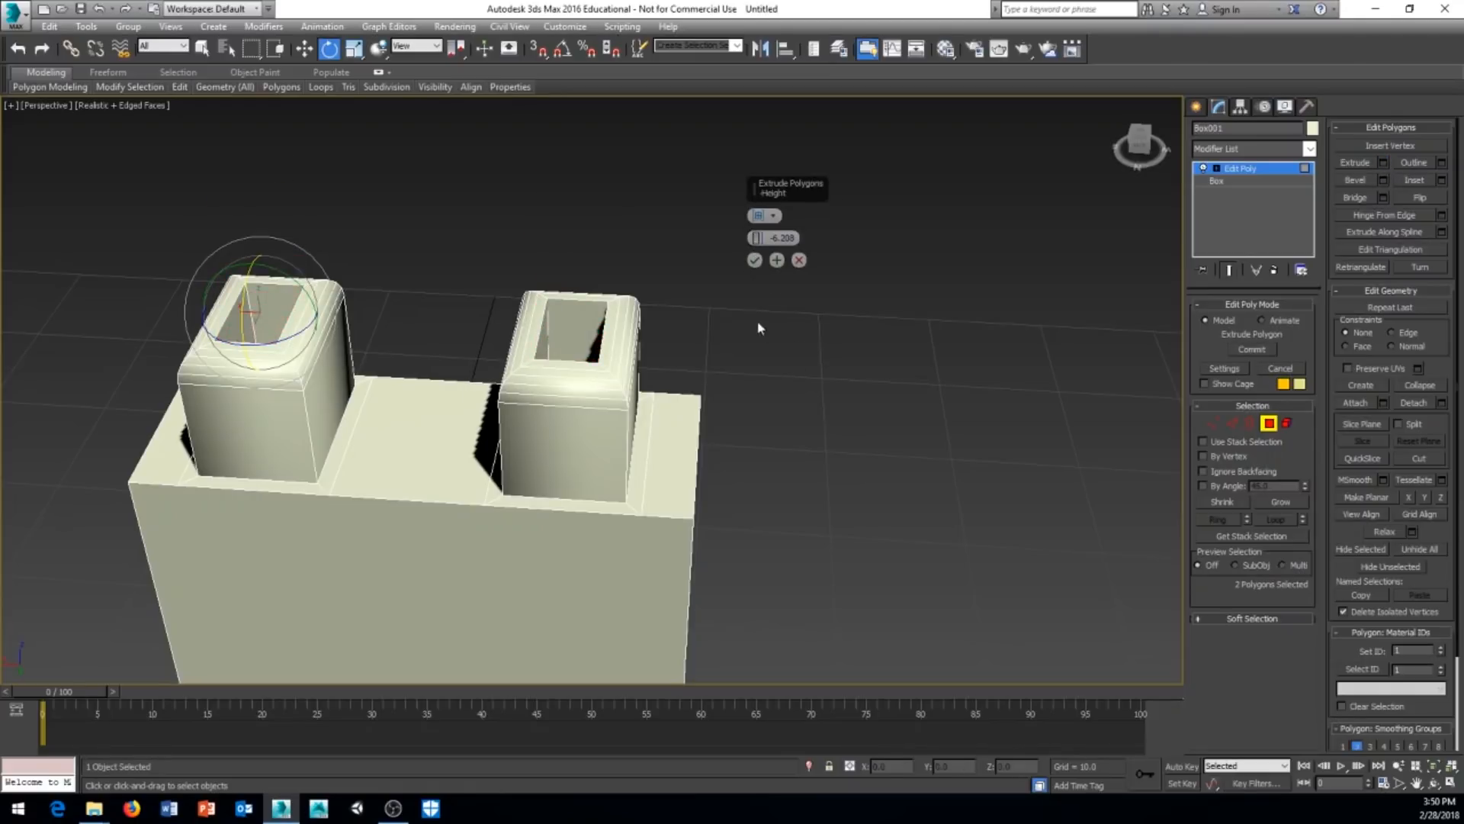
middle_click_drag(758, 328, 750, 309, "alt")
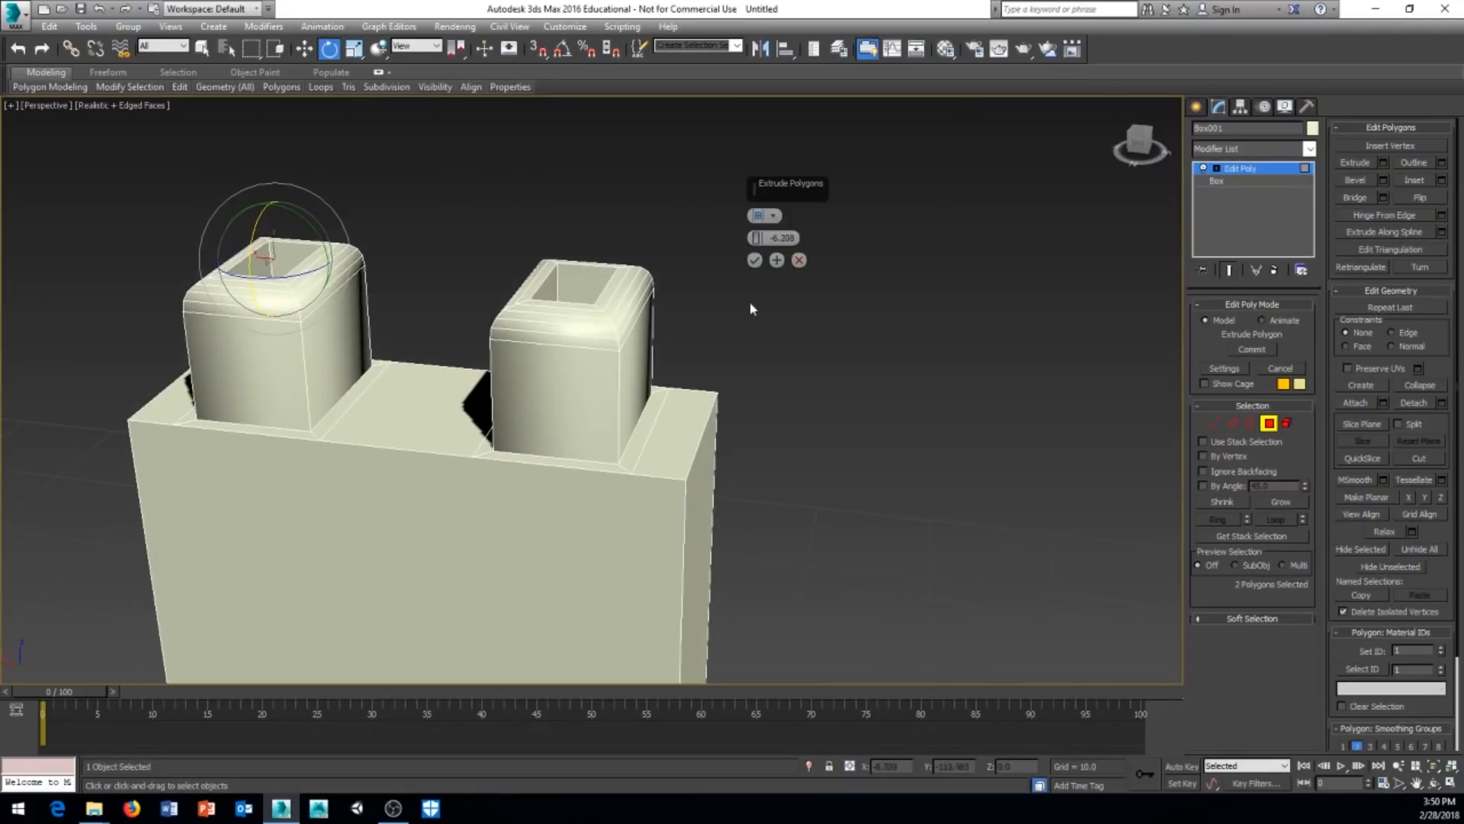
left_click(754, 260)
Select the large front polygon of the lower block and bevel it with height 0.0 and outline -2.355
middle_click_drag(746, 495, 741, 304)
scroll(728, 414, "down", 3)
middle_click_drag(702, 565, 682, 288)
left_click(671, 458)
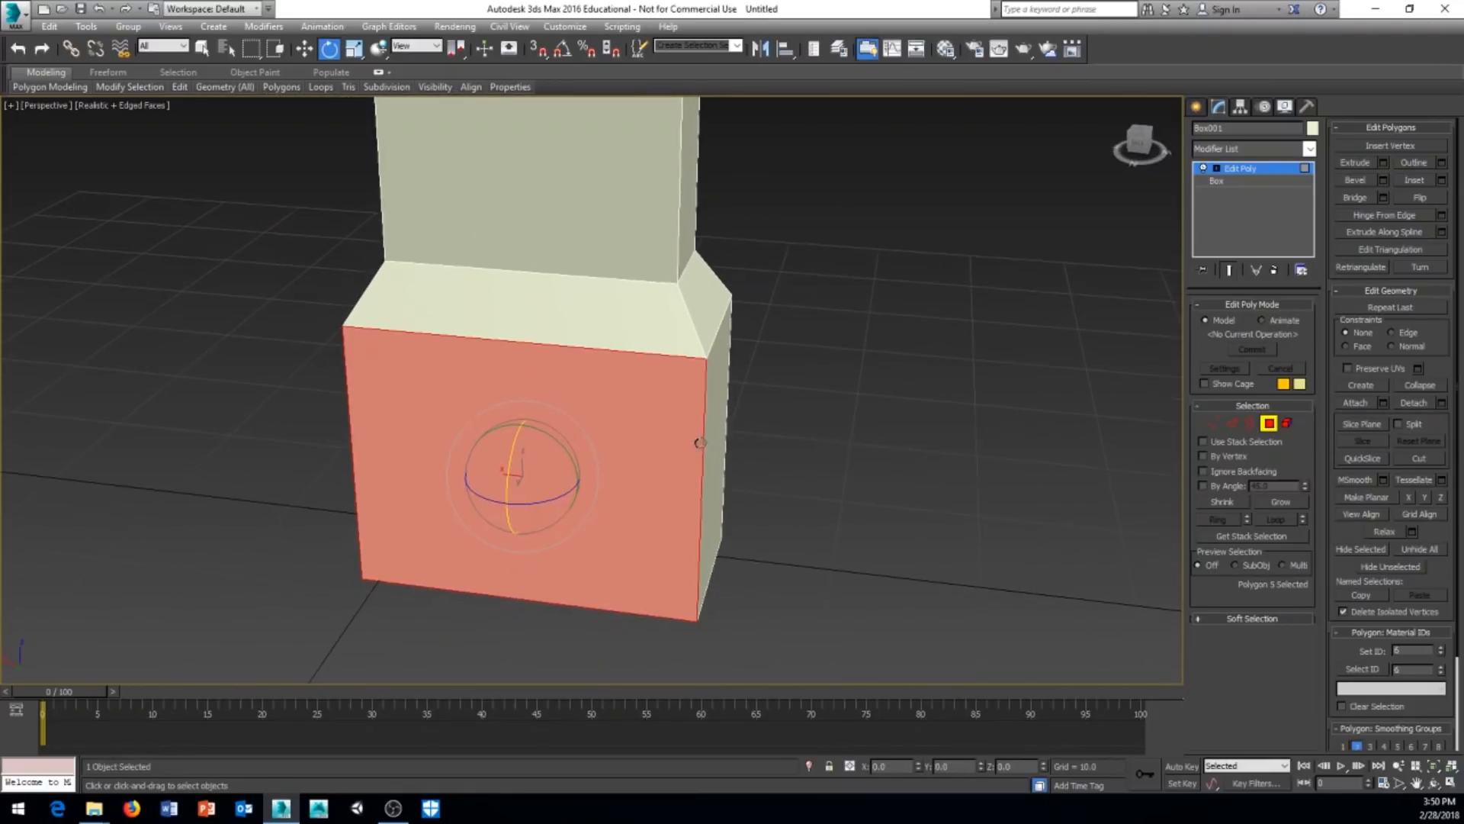
left_click(1382, 180)
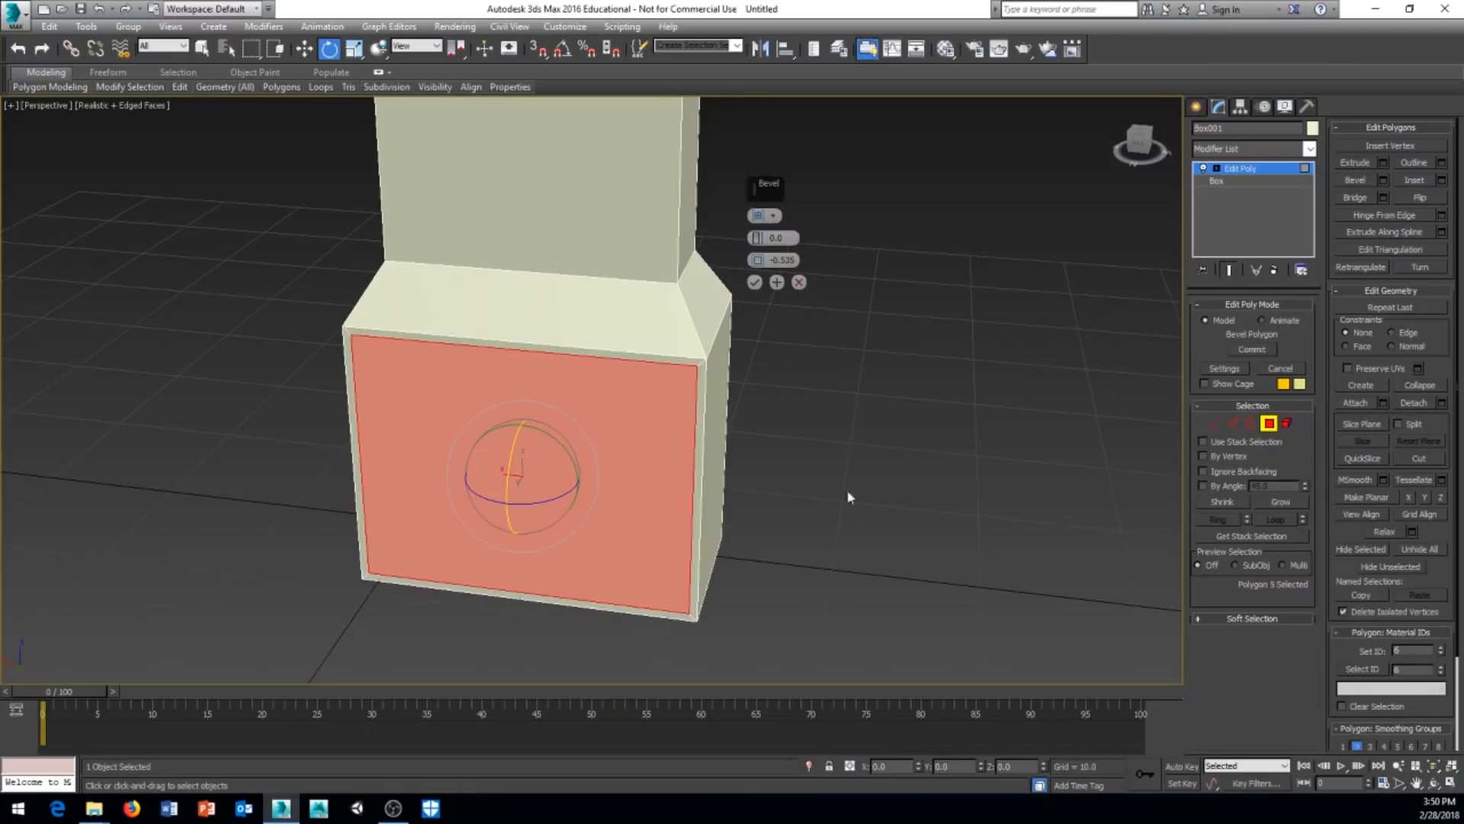
middle_click_drag(726, 318, 762, 305)
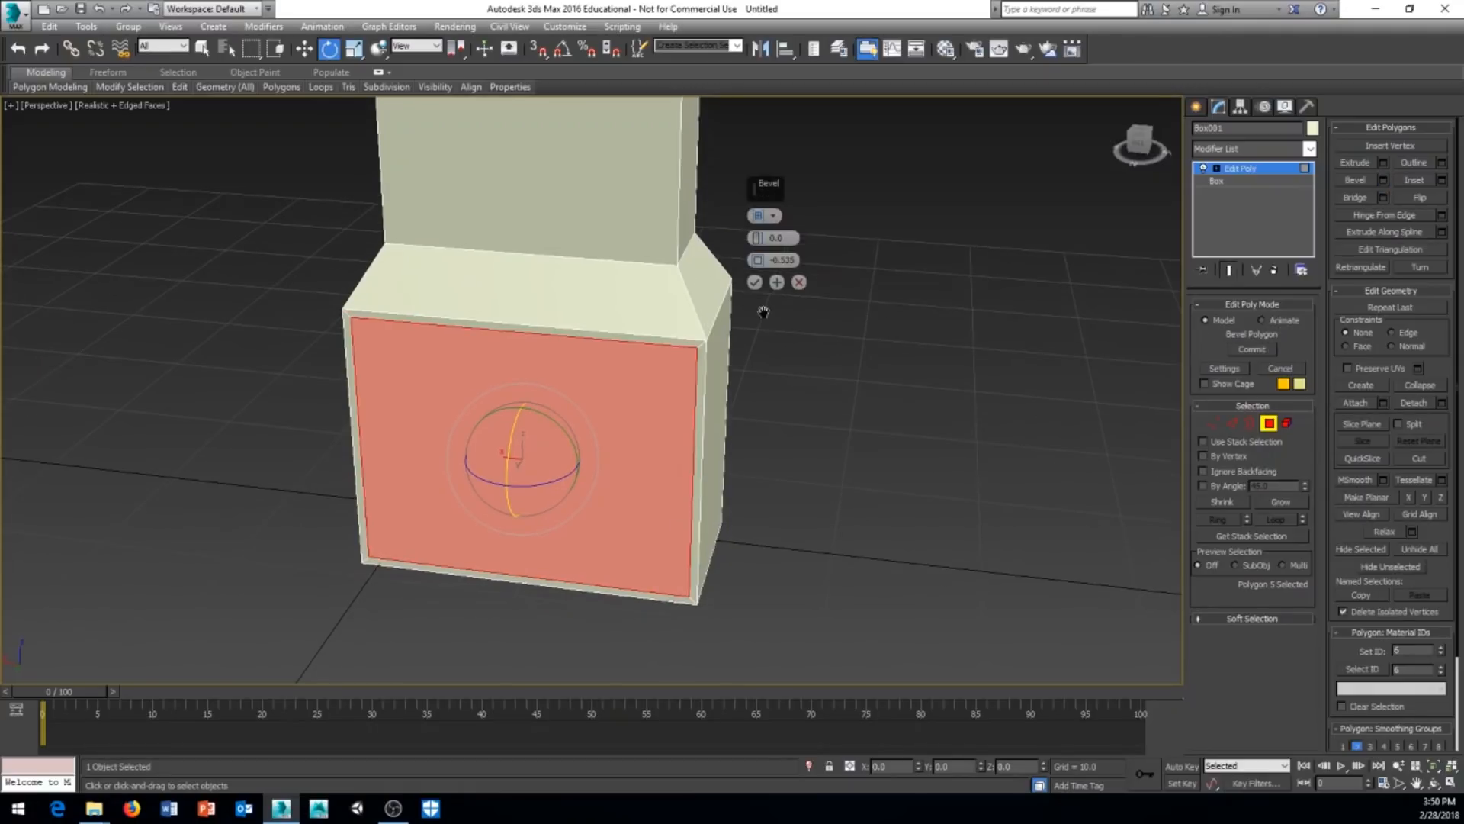
left_click_drag(758, 261, 759, 274)
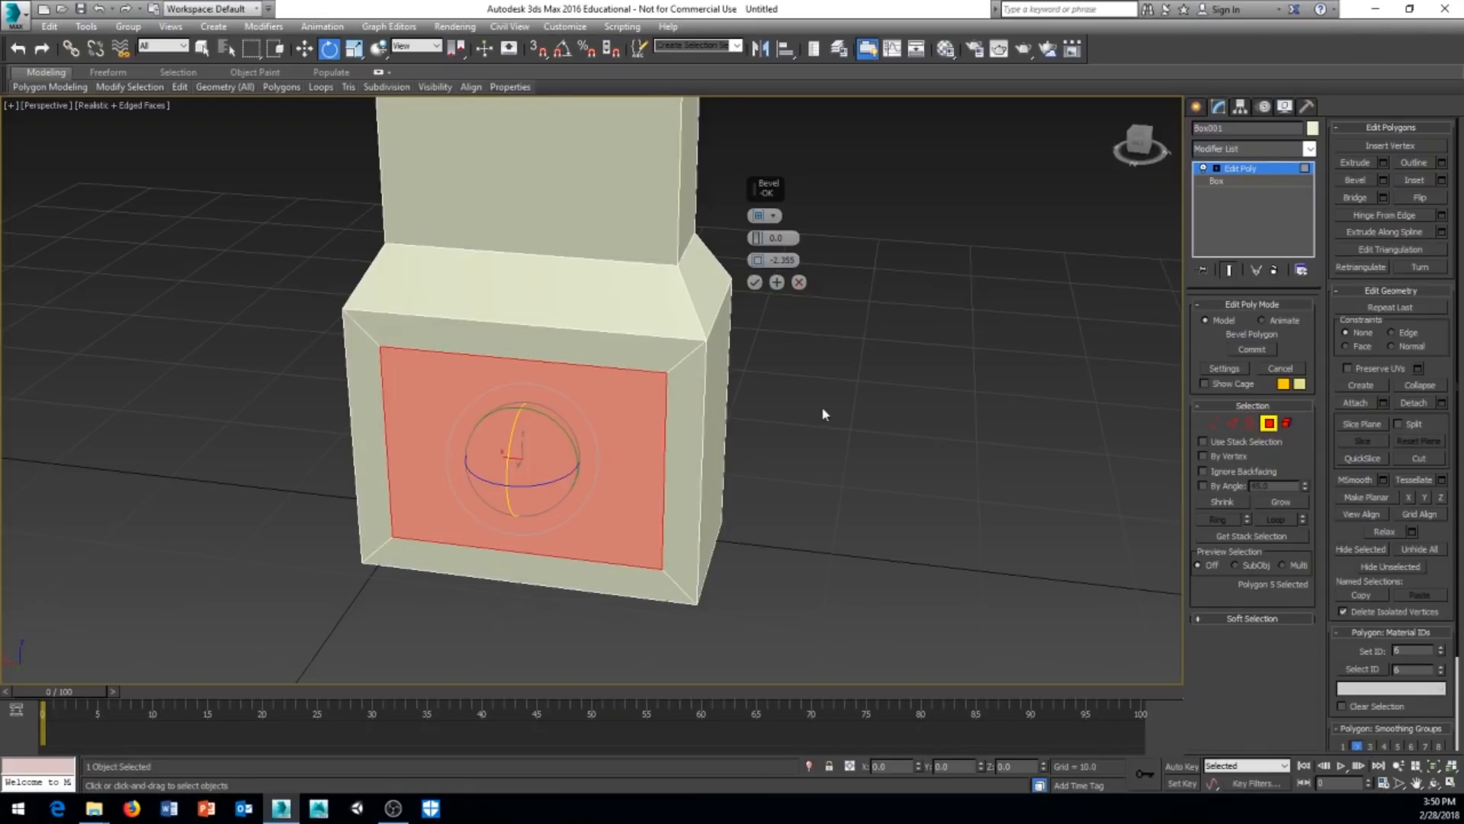
middle_click_drag(822, 406, 791, 400)
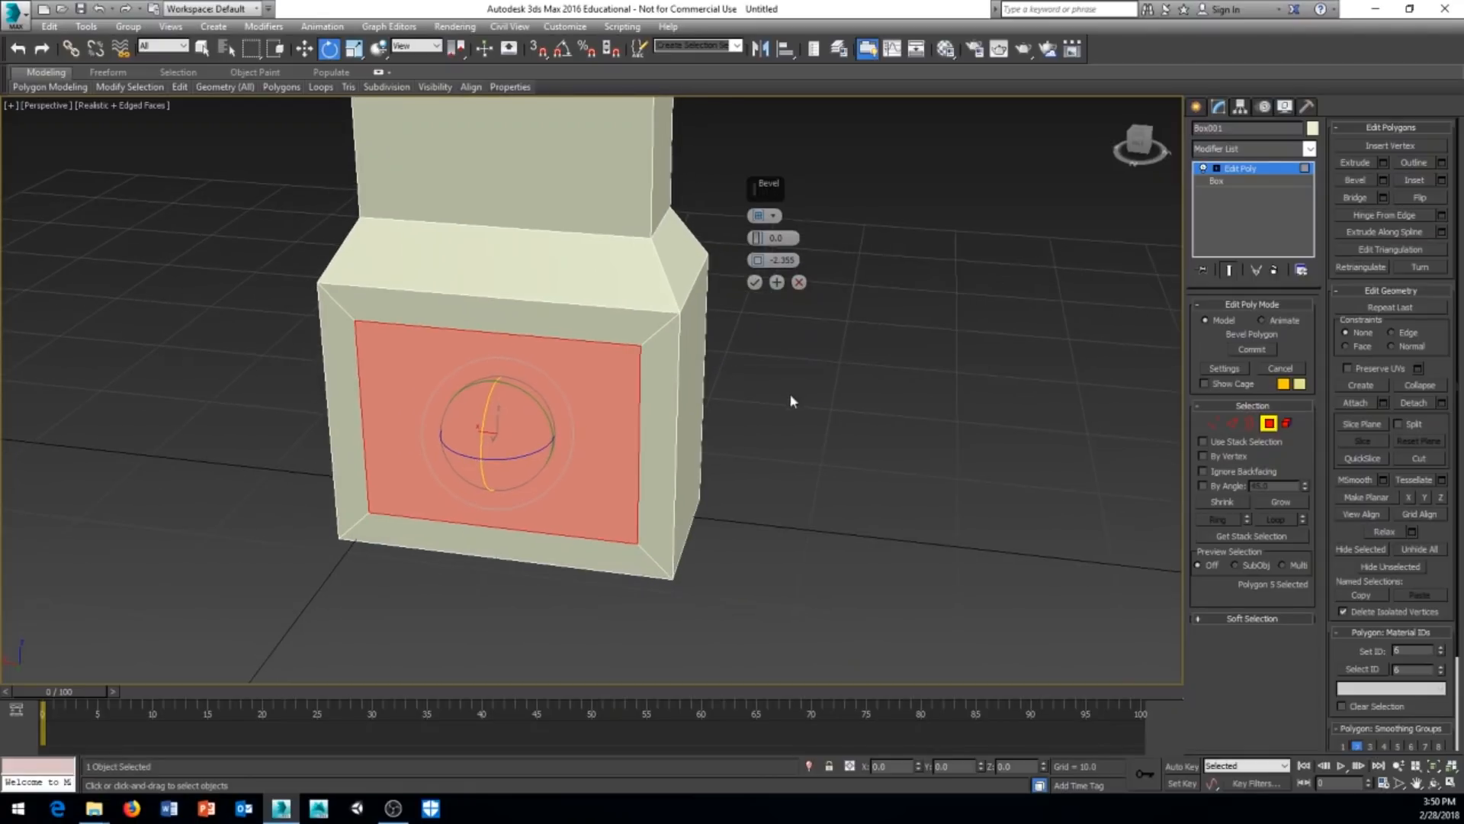
left_click(754, 282)
Extrude the inset front polygon of the lower block inward by -6.208 to form a recessed opening
left_click(1384, 166)
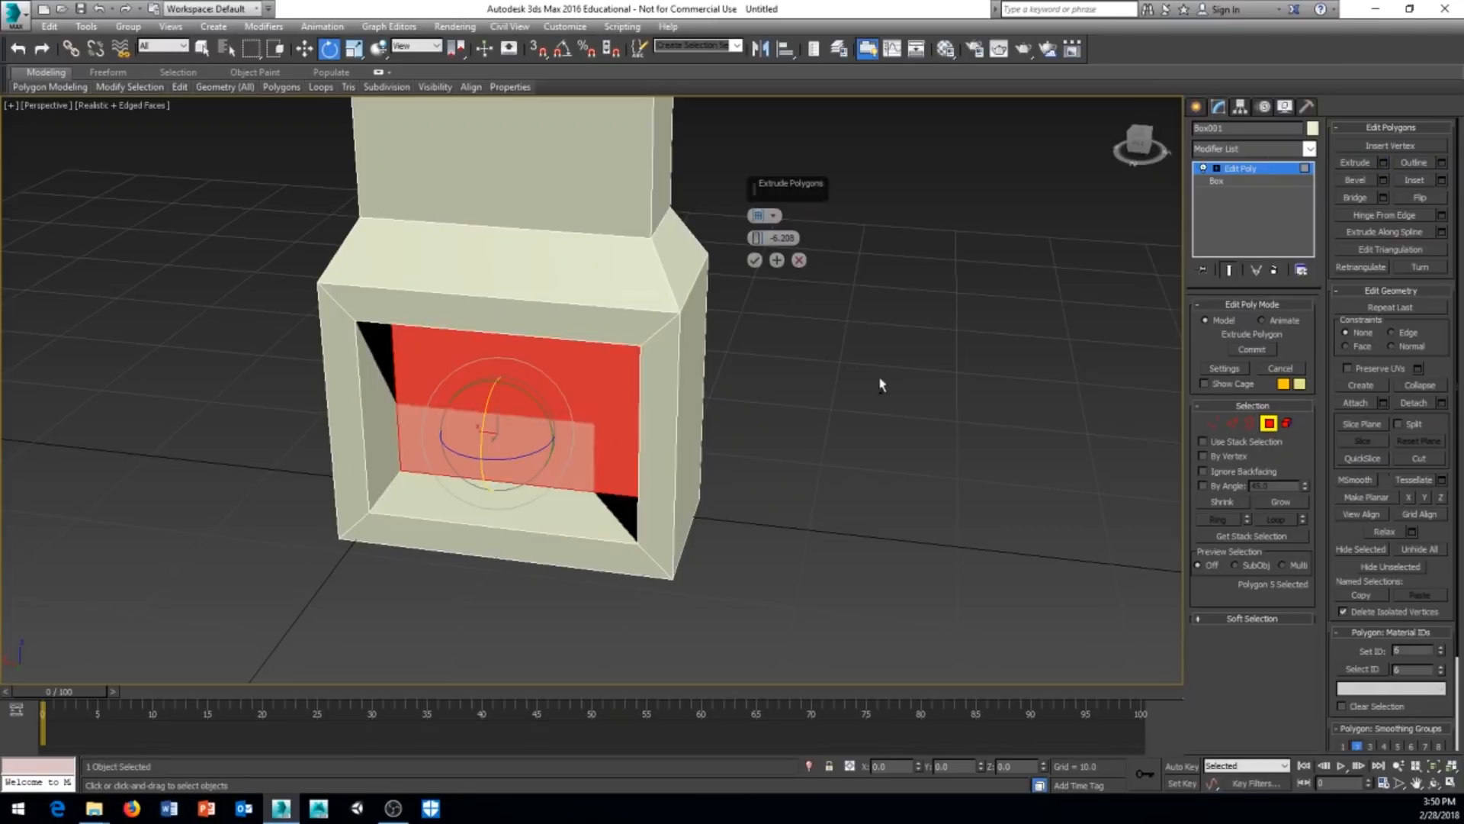
mouse_move(879, 382)
middle_mouse_down("alt")
mouse_move(793, 389)
mouse_move(849, 399)
mouse_move(835, 353)
mouse_move(899, 301)
mouse_move(883, 376)
middle_mouse_up("alt")
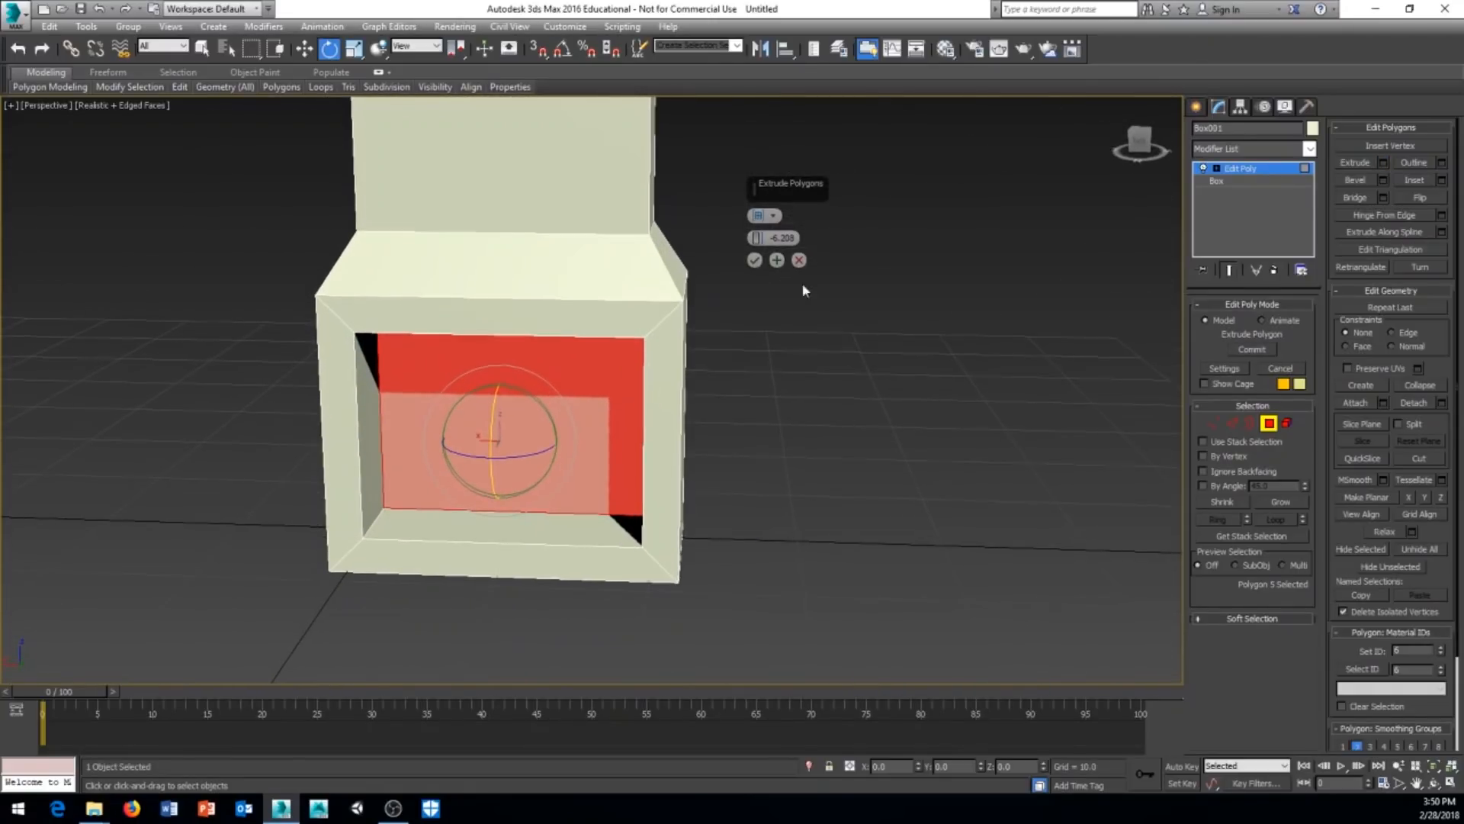
left_click(754, 261)
middle_click_drag(777, 490, 633, 496, "alt")
scroll(698, 533, "up", 3)
scroll(732, 484, "down", 5)
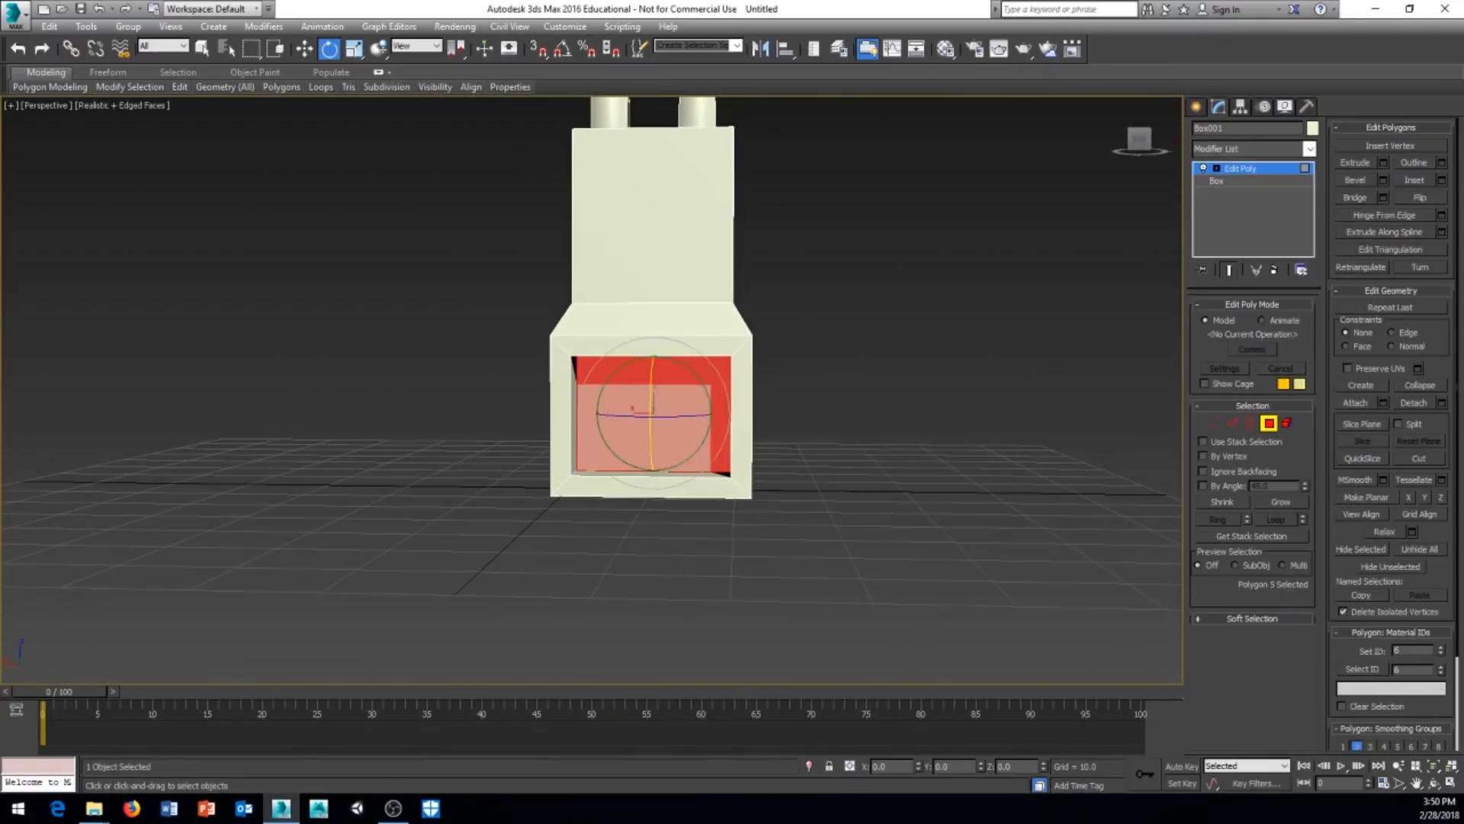
middle_click_drag(732, 488, 703, 433, "alt")
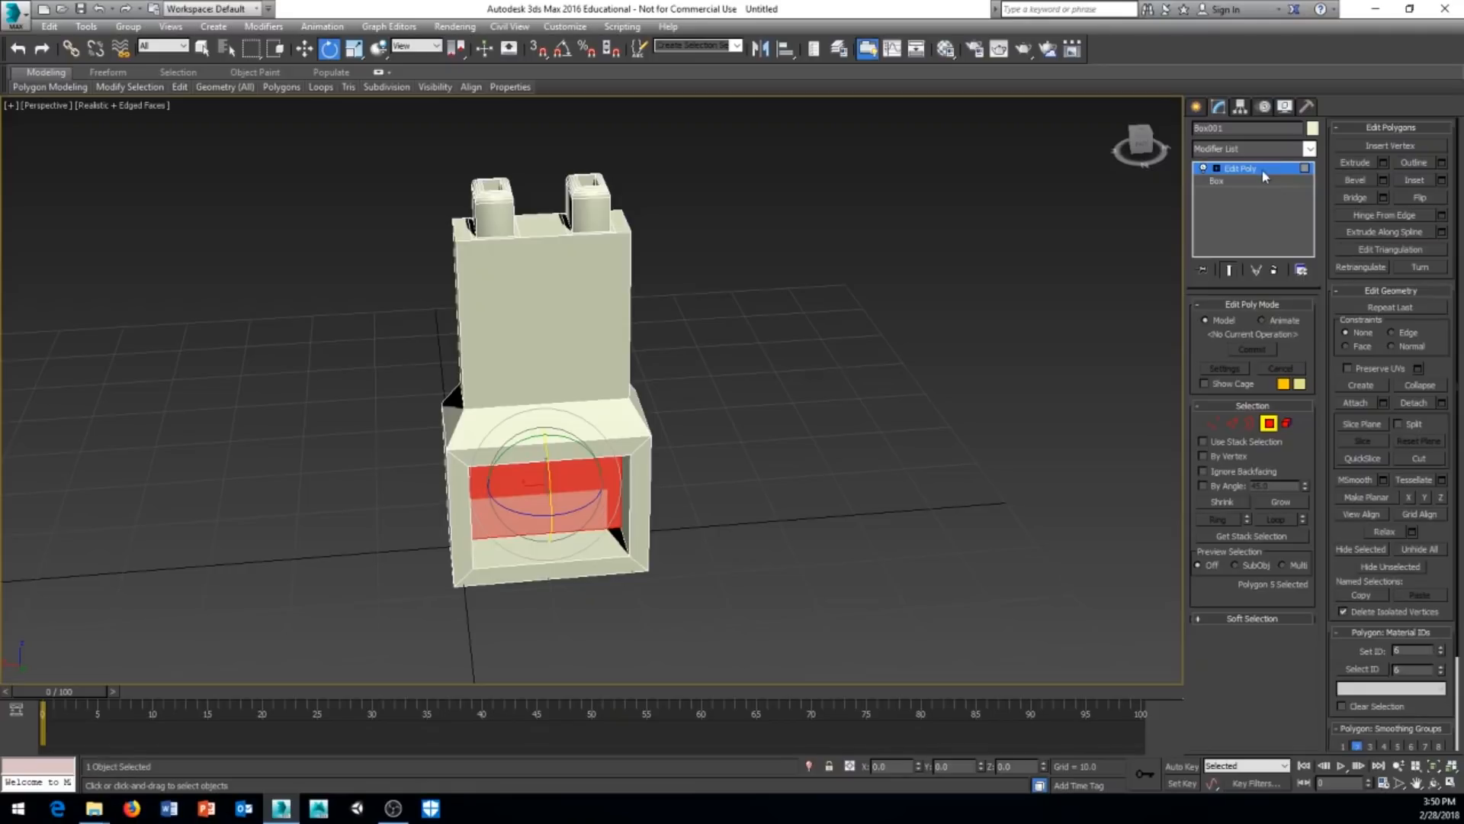
Leave polygon editing and convert the box with its Edit Poly modifier to an Editable Poly
left_click(1282, 173)
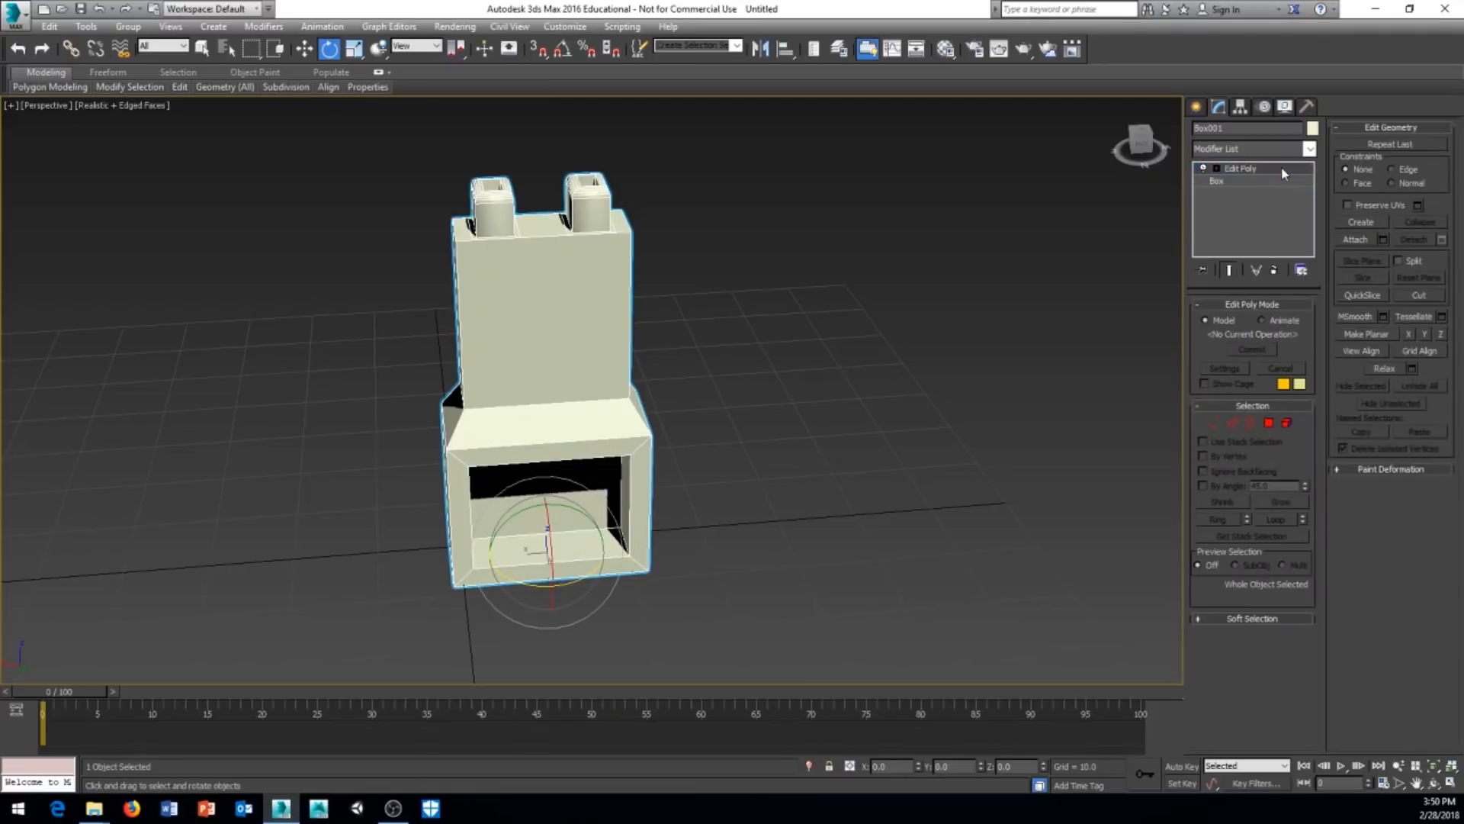
right_click(611, 299)
mouse_move(661, 456)
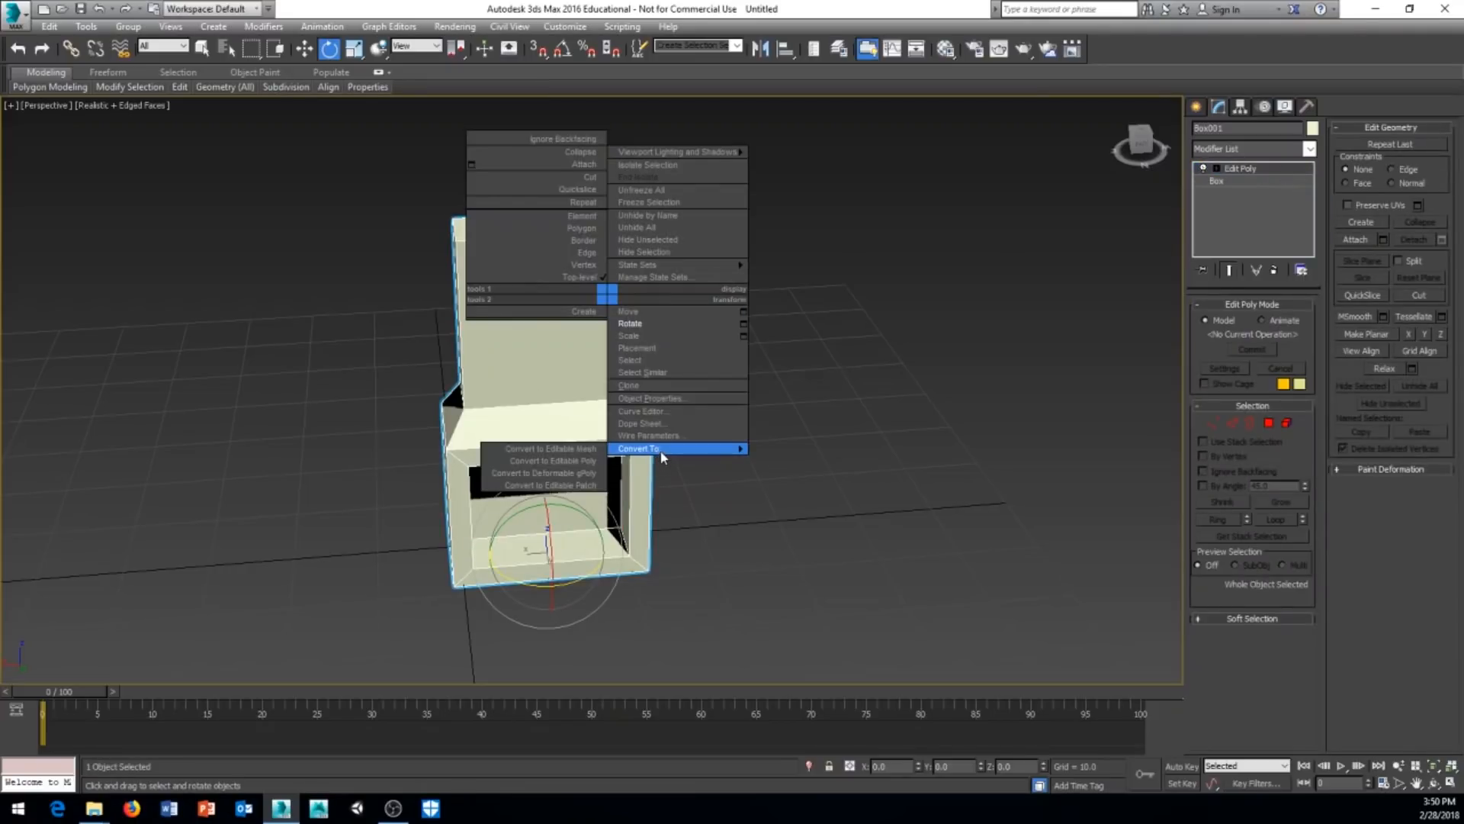
left_click(589, 462)
middle_click_drag(902, 308, 895, 320)
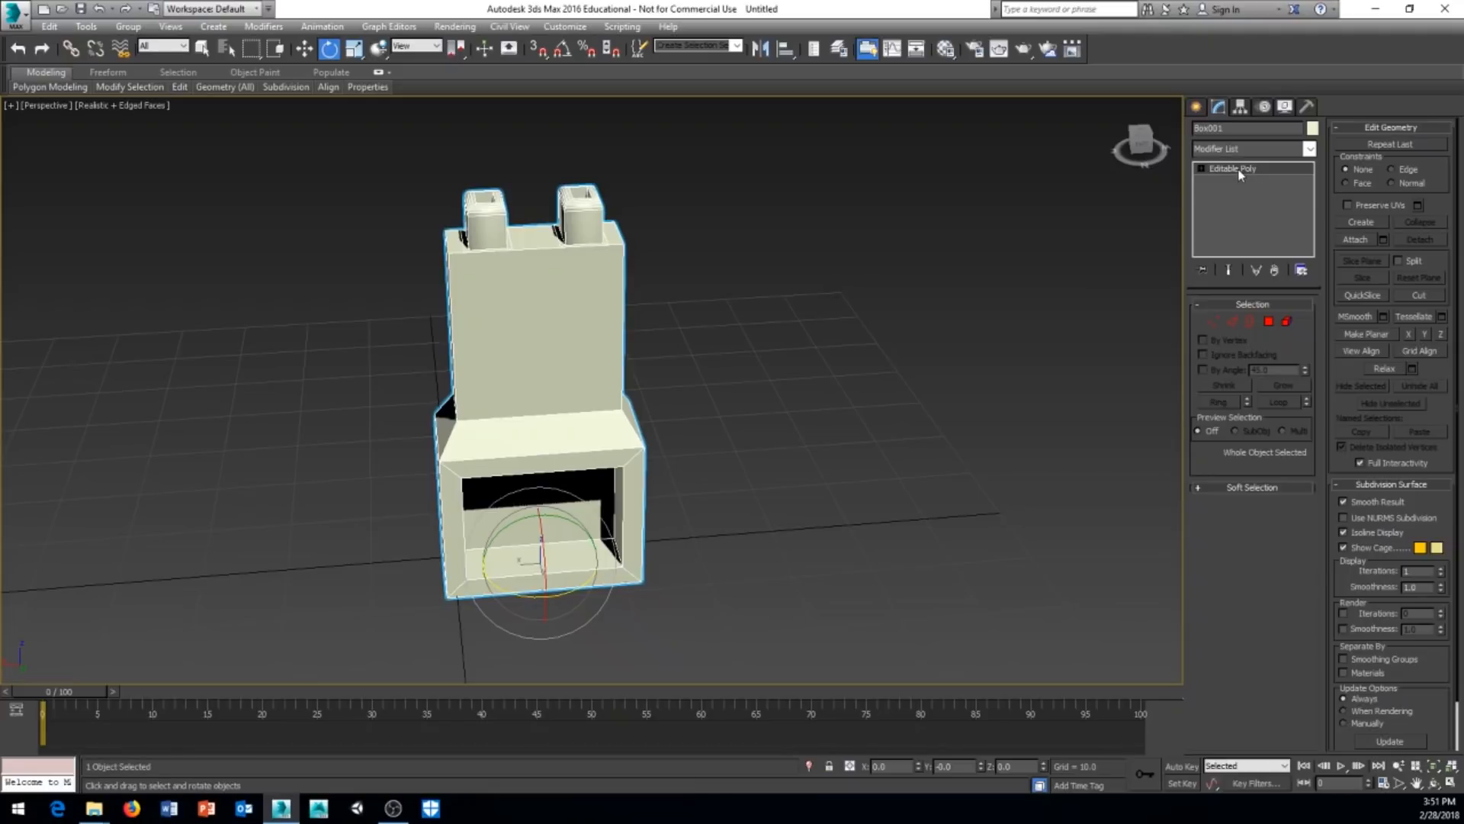
Select all vertices of the two posts and the top of the upper block at vertex level
key("1")
middle_click_drag(794, 317, 735, 386)
middle_click_drag(641, 415, 655, 376, "alt")
scroll(654, 373, "up", 2)
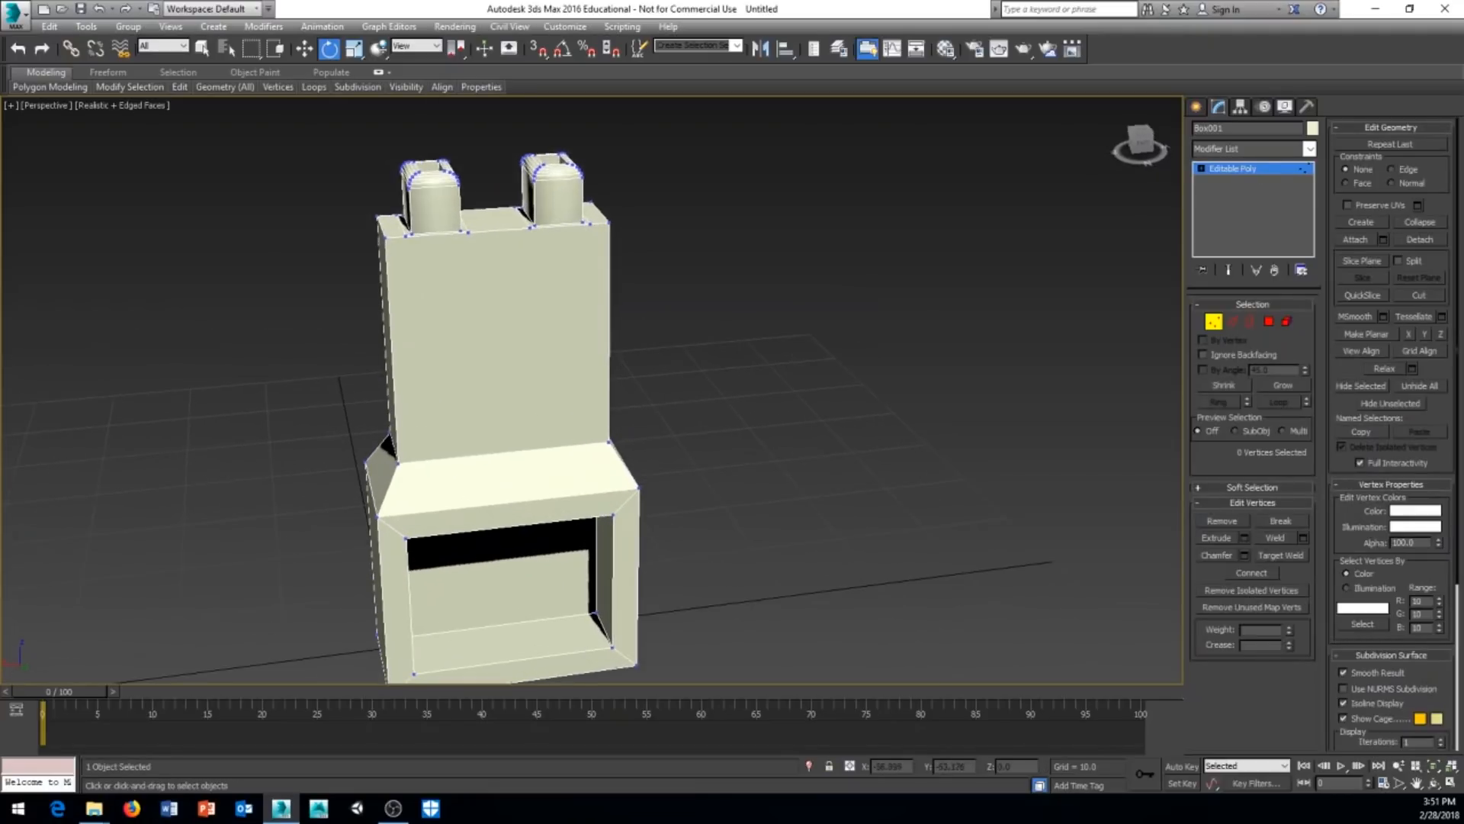
middle_click_drag(630, 462, 685, 457)
middle_click_drag(729, 380, 733, 357, "alt")
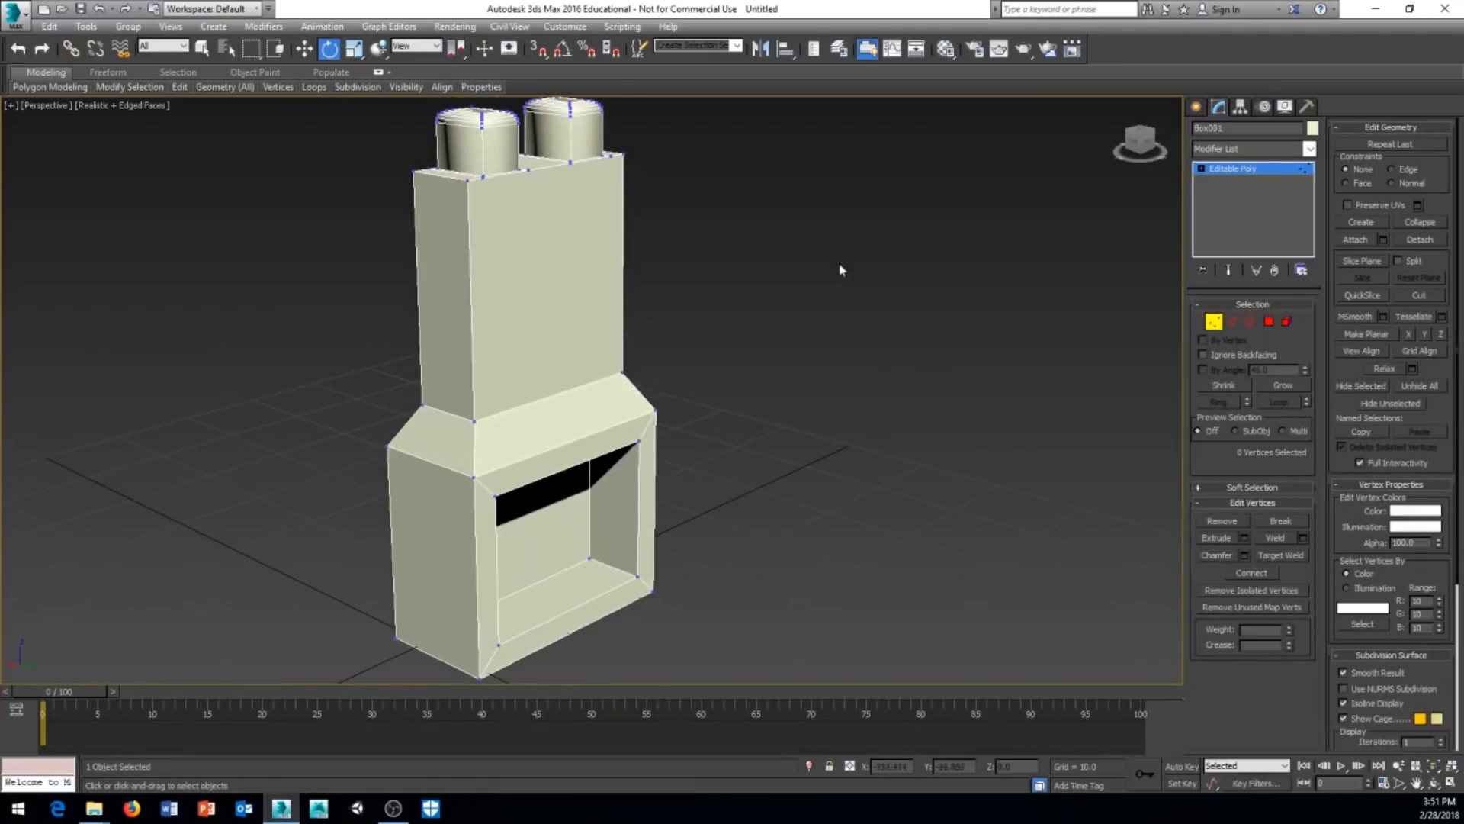
middle_click_drag(788, 246, 802, 376)
left_click_drag(665, 192, 266, 437)
middle_click_drag(749, 421, 717, 395)
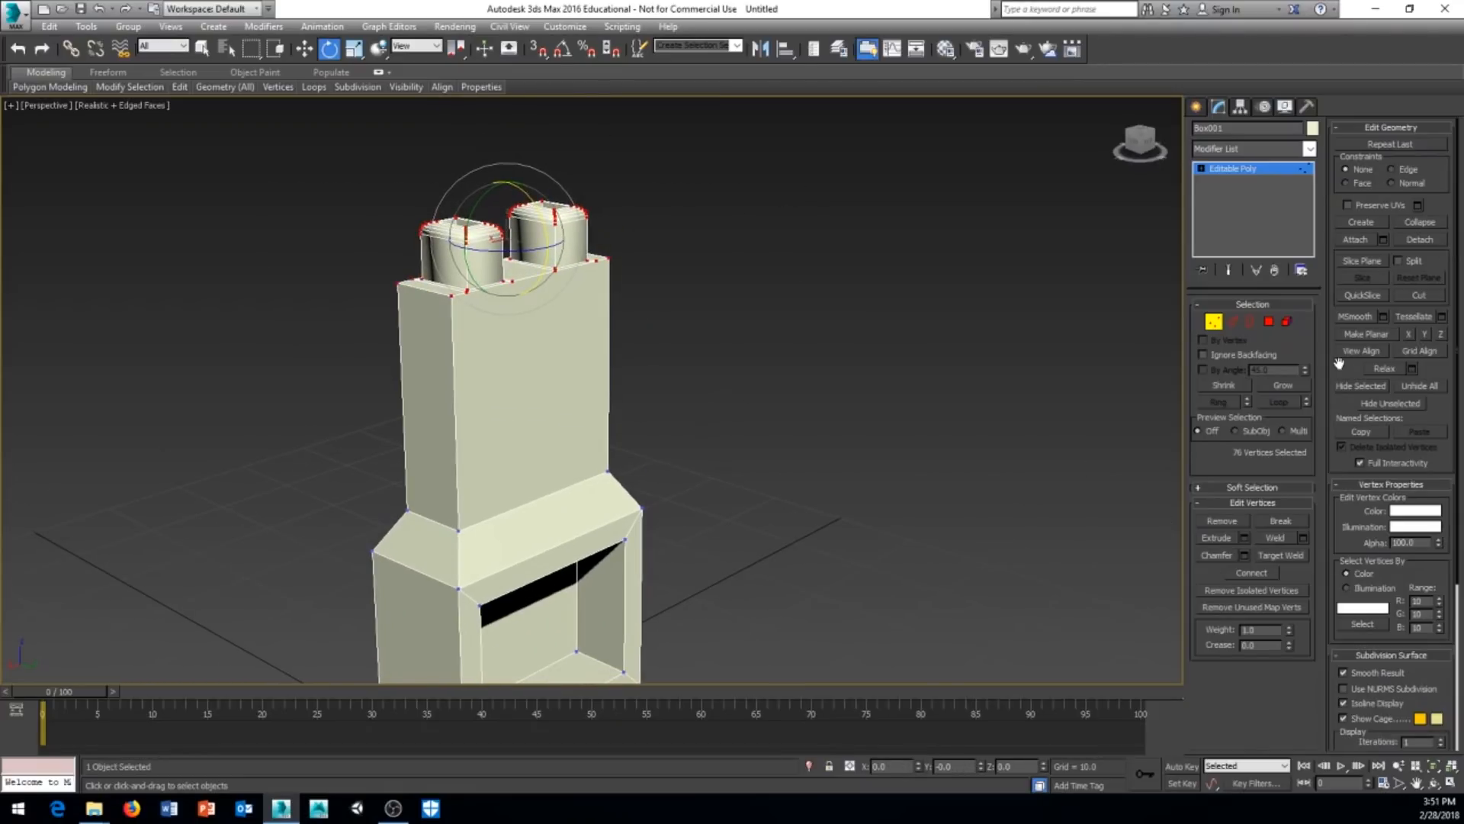
Switch to polygon level and select the large front polygon of the upper block
left_click(1269, 322)
middle_click_drag(1093, 357, 1097, 345)
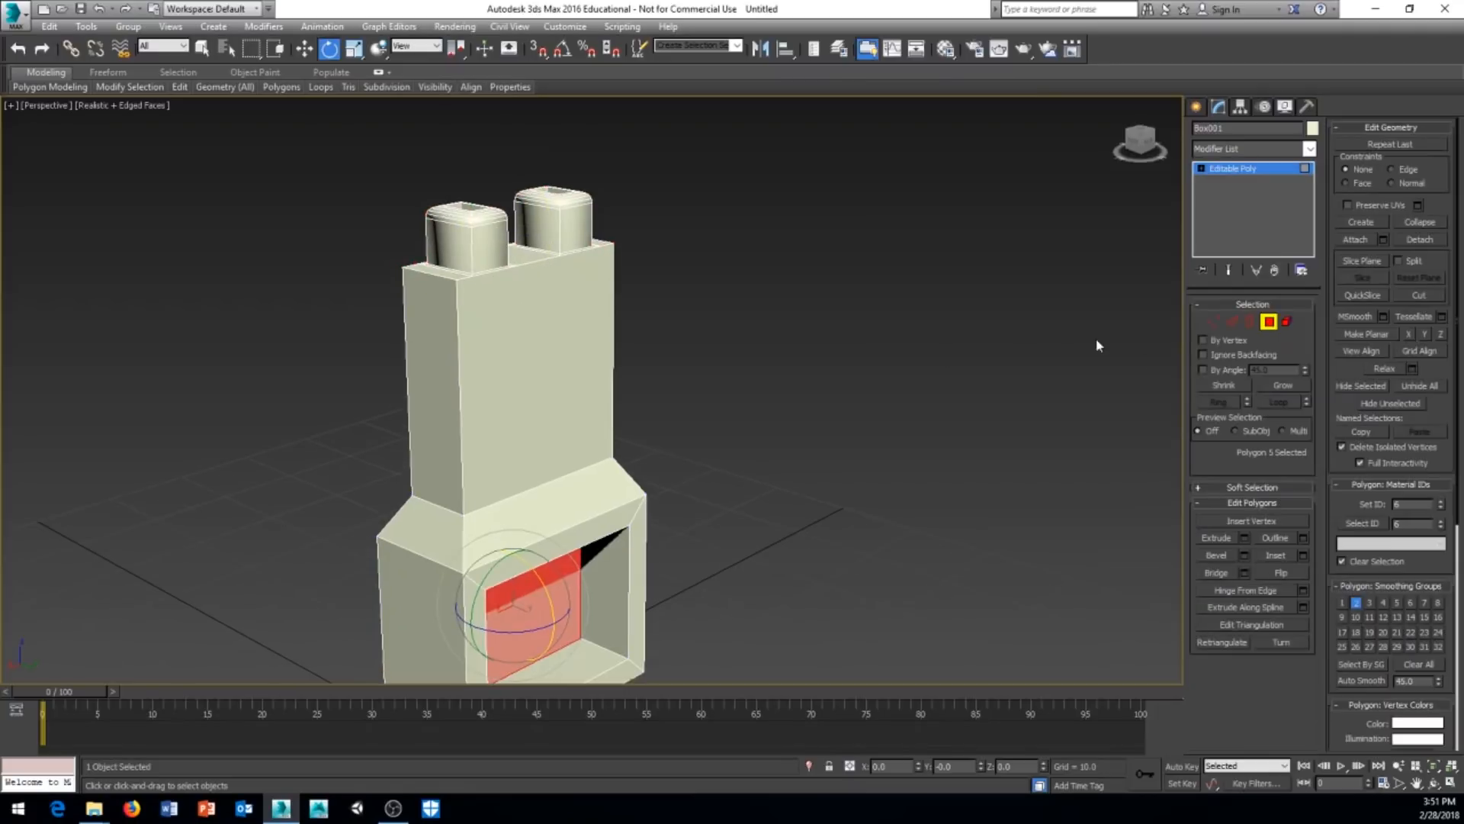
middle_click_drag(891, 471, 889, 452)
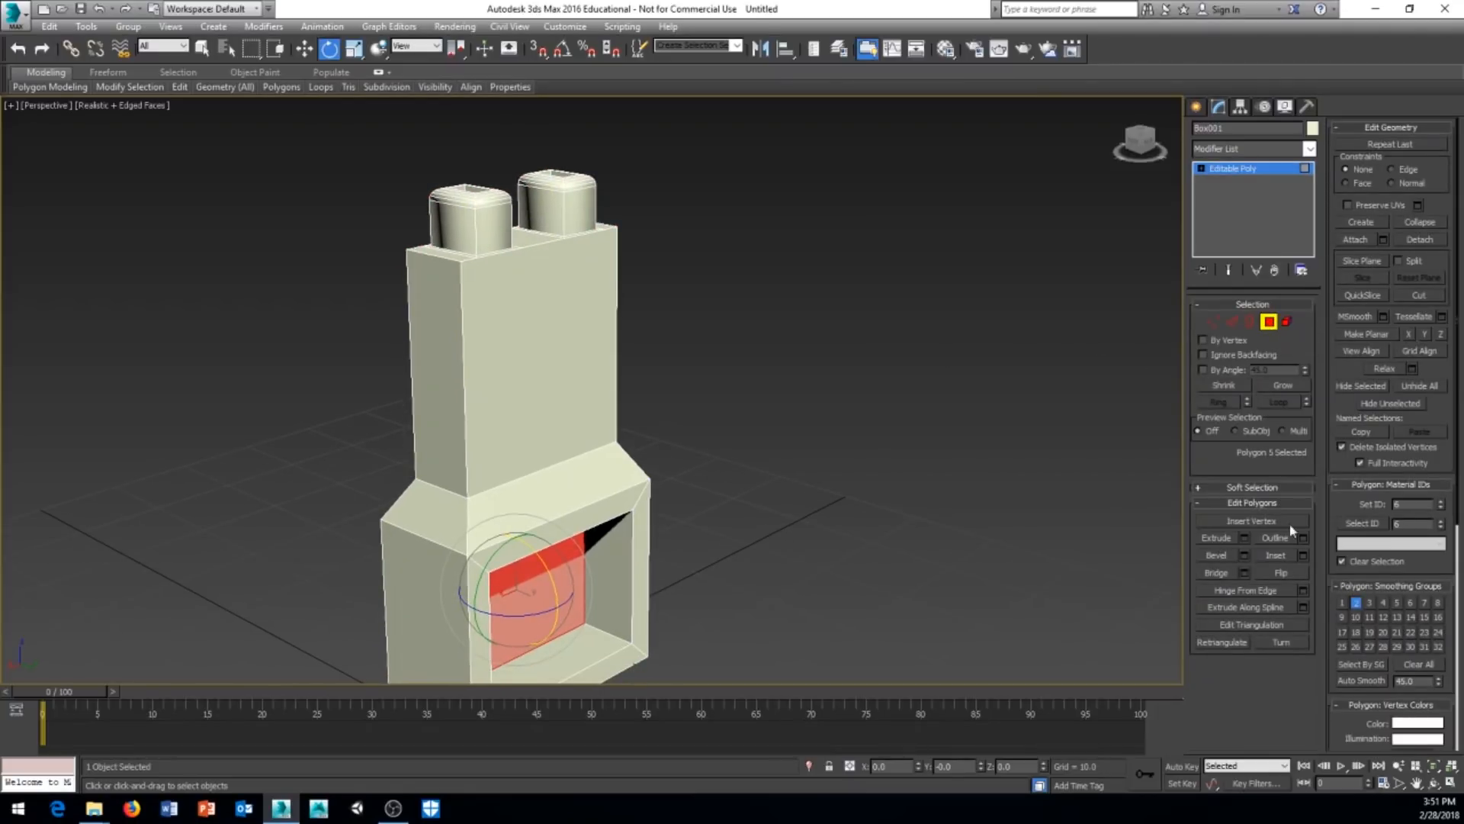
middle_click_drag(882, 504, 1128, 435)
left_click(546, 385)
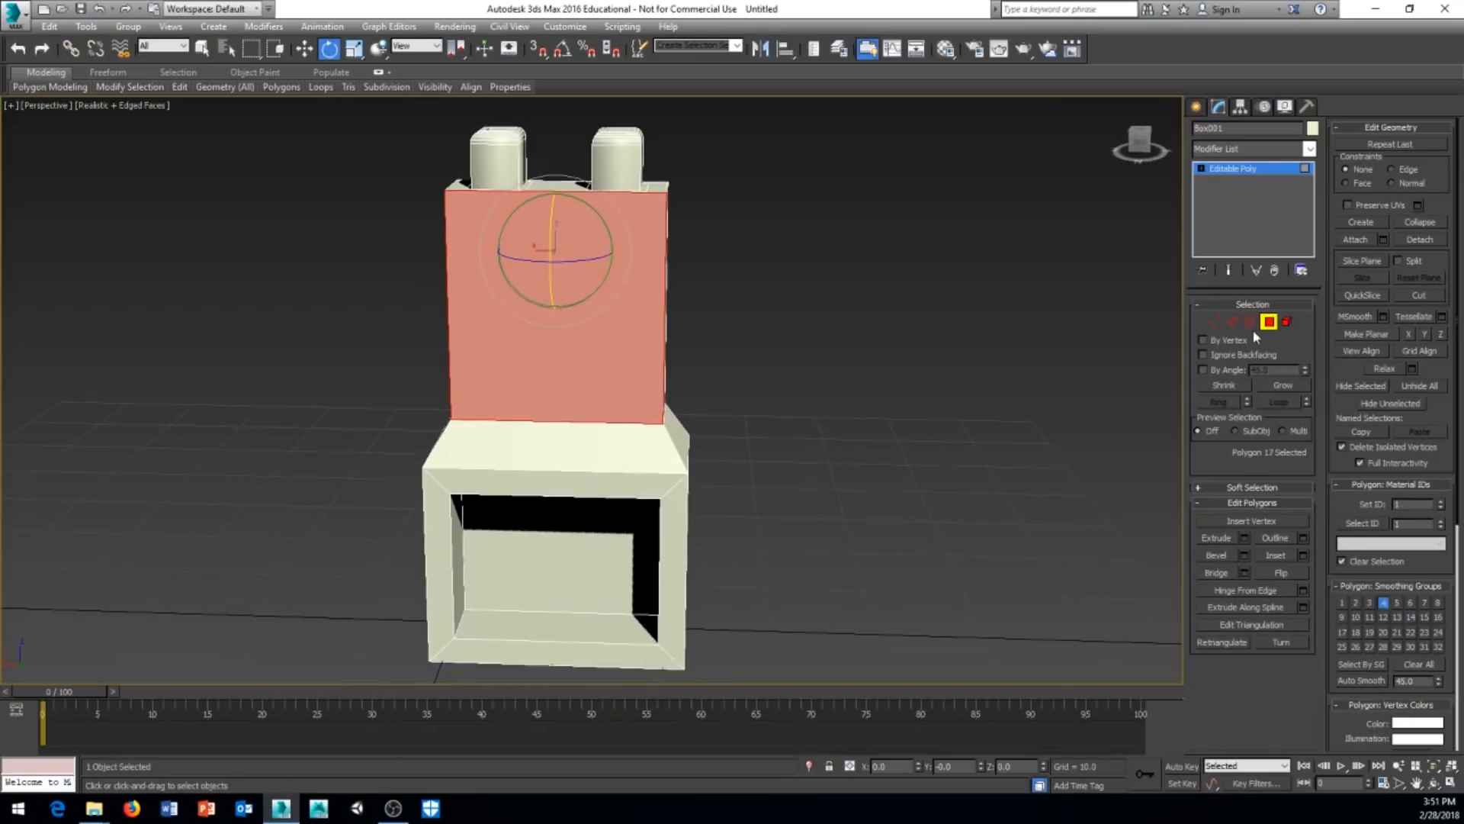
Switch to edge level and select the right front vertical edge of the upper block
left_click(1231, 323)
middle_click_drag(937, 428, 1014, 451, "alt")
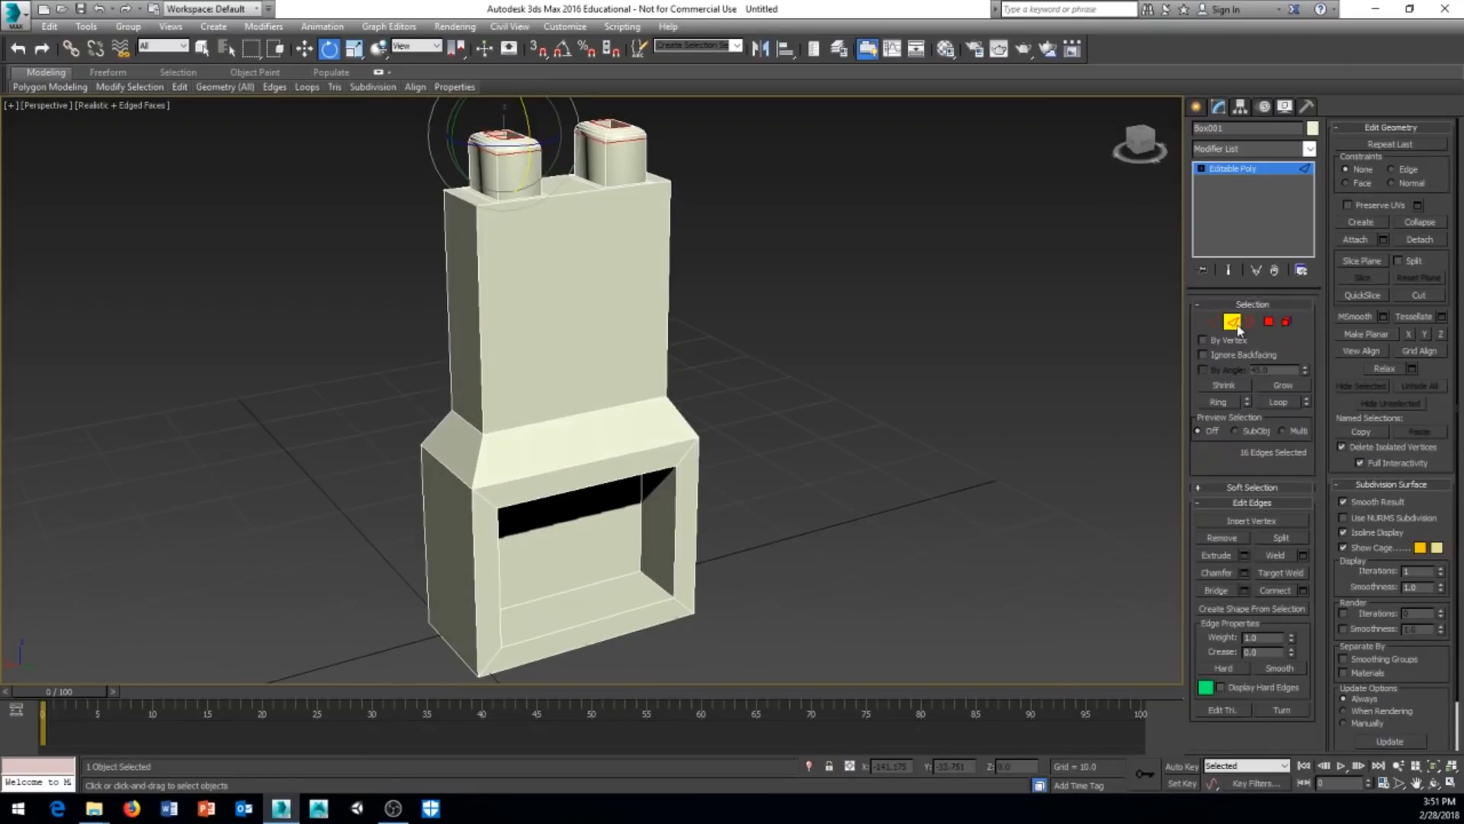
left_click_drag(778, 271, 654, 311)
middle_click_drag(875, 408, 895, 395)
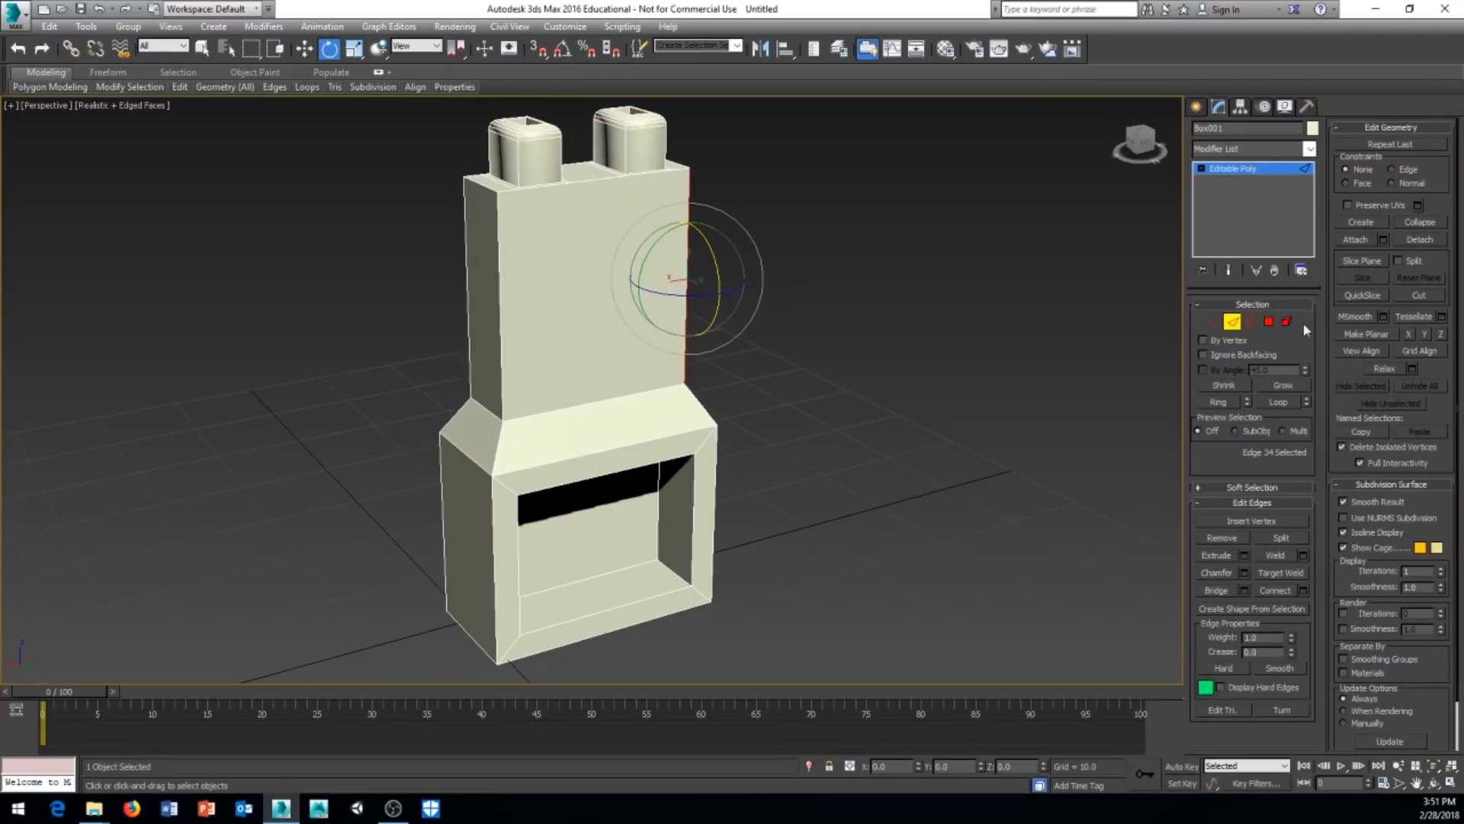
Return to vertex level and clear the vertex selection
left_click(1218, 324)
middle_click_drag(909, 332, 787, 162, "alt")
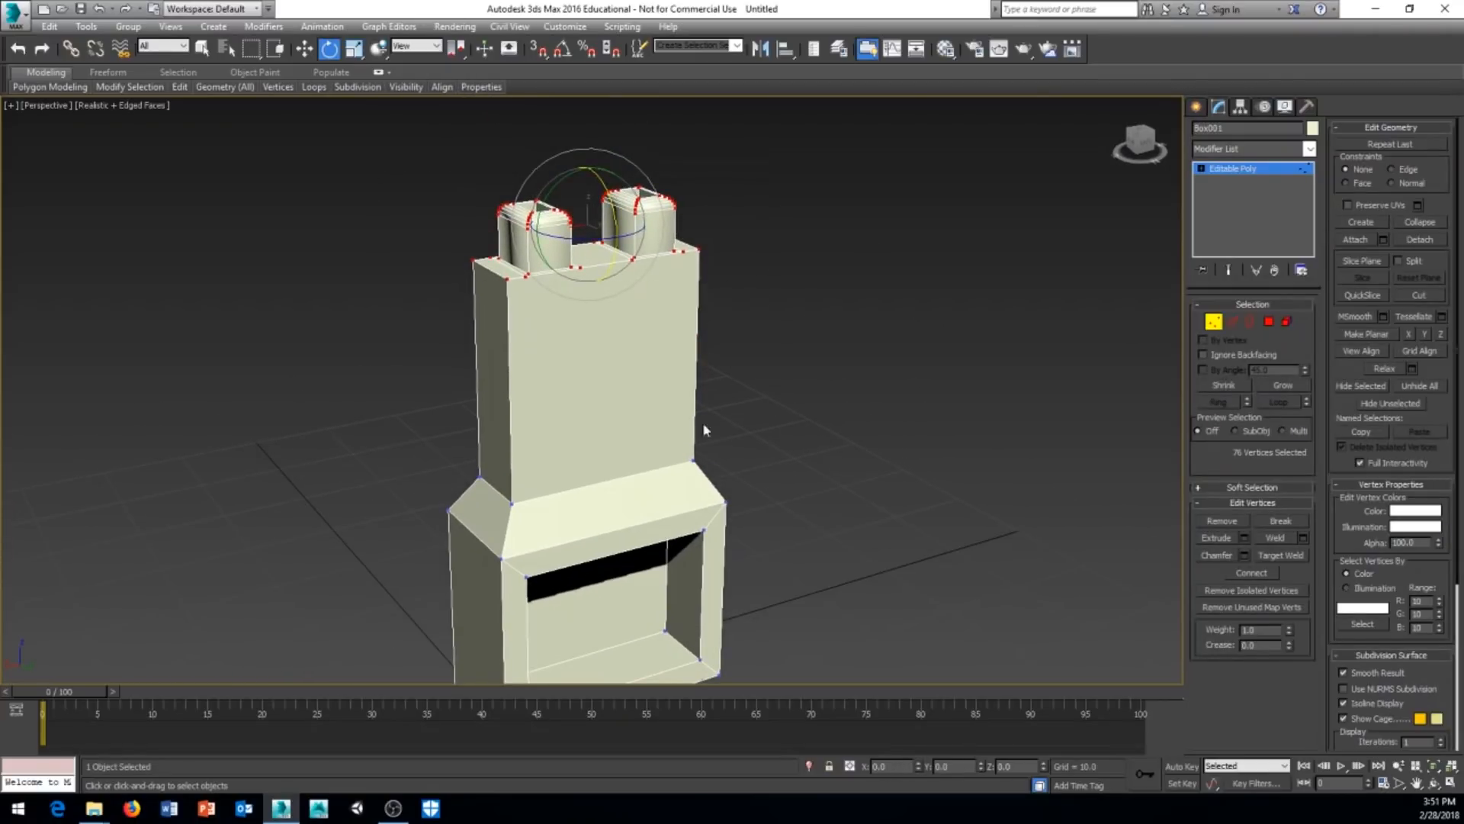
left_click(907, 431)
middle_click_drag(846, 461, 860, 425)
scroll(858, 425, "down", 3)
middle_click_drag(892, 566, 748, 535)
scroll(702, 514, "up", 1)
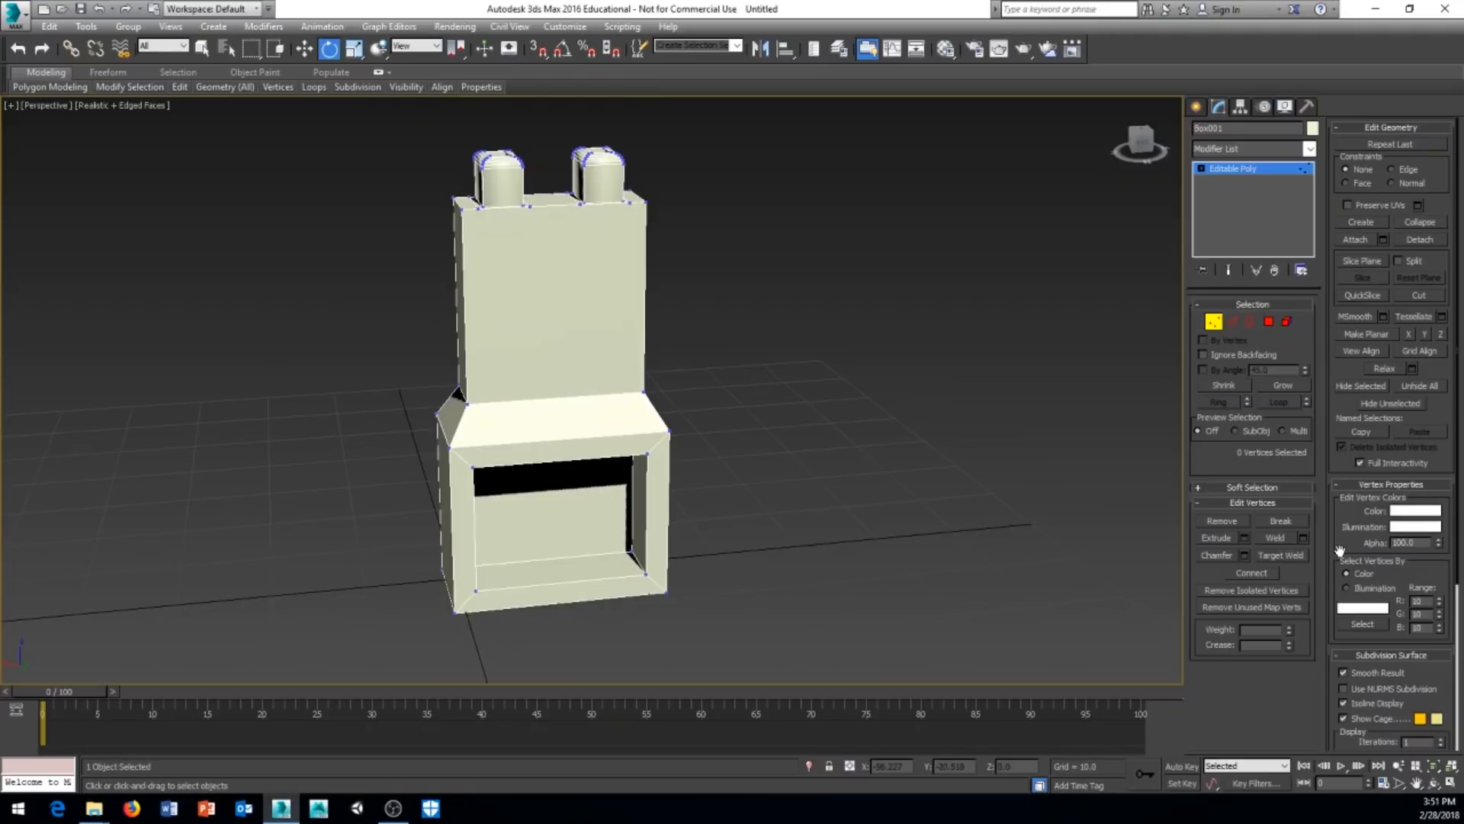
Enable NURMS subdivision in the Editable Poly's subdivision surface settings
scroll(1339, 559, "down", 5)
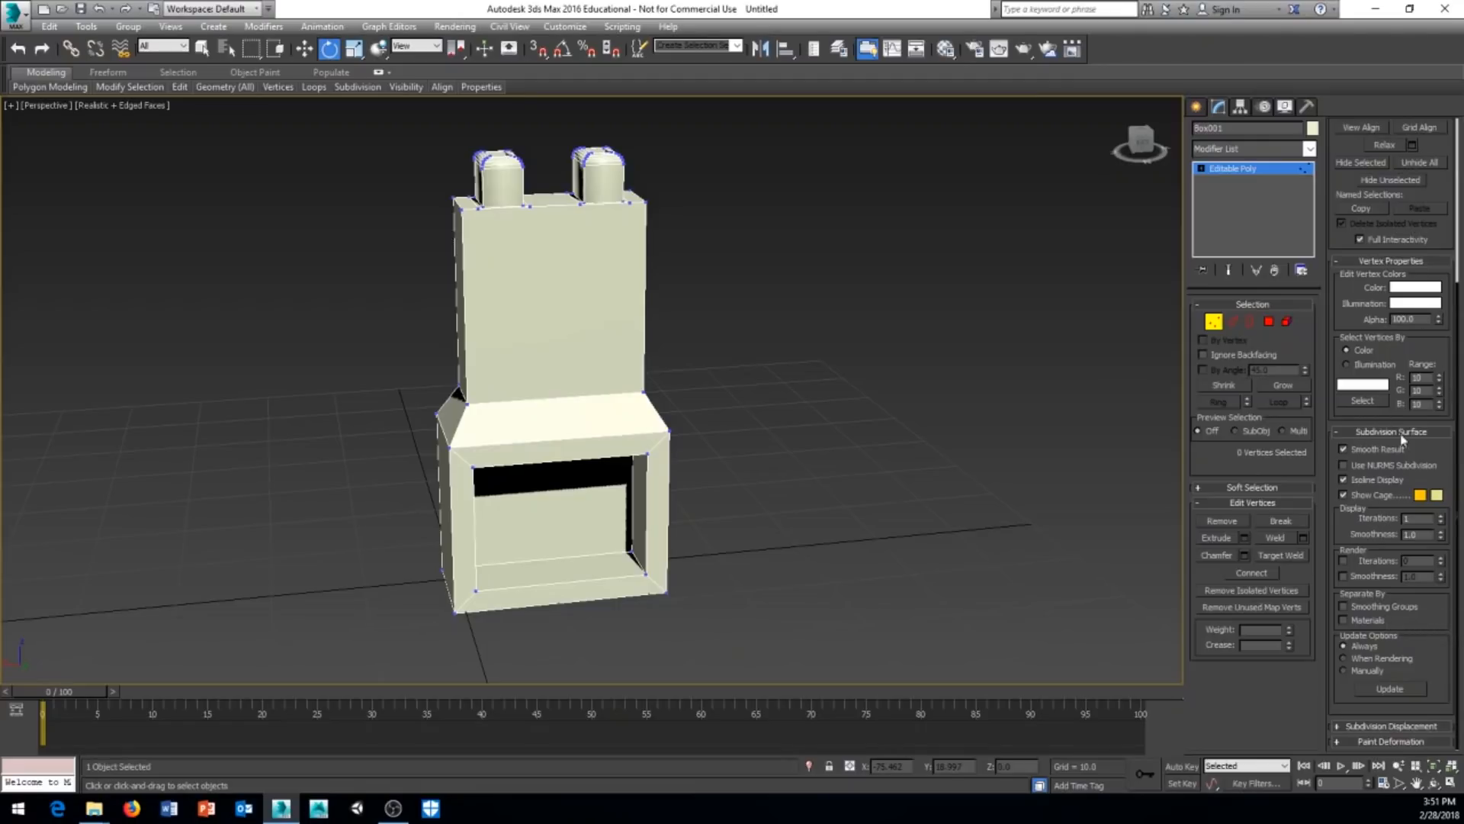
scroll(957, 500, "up", 3)
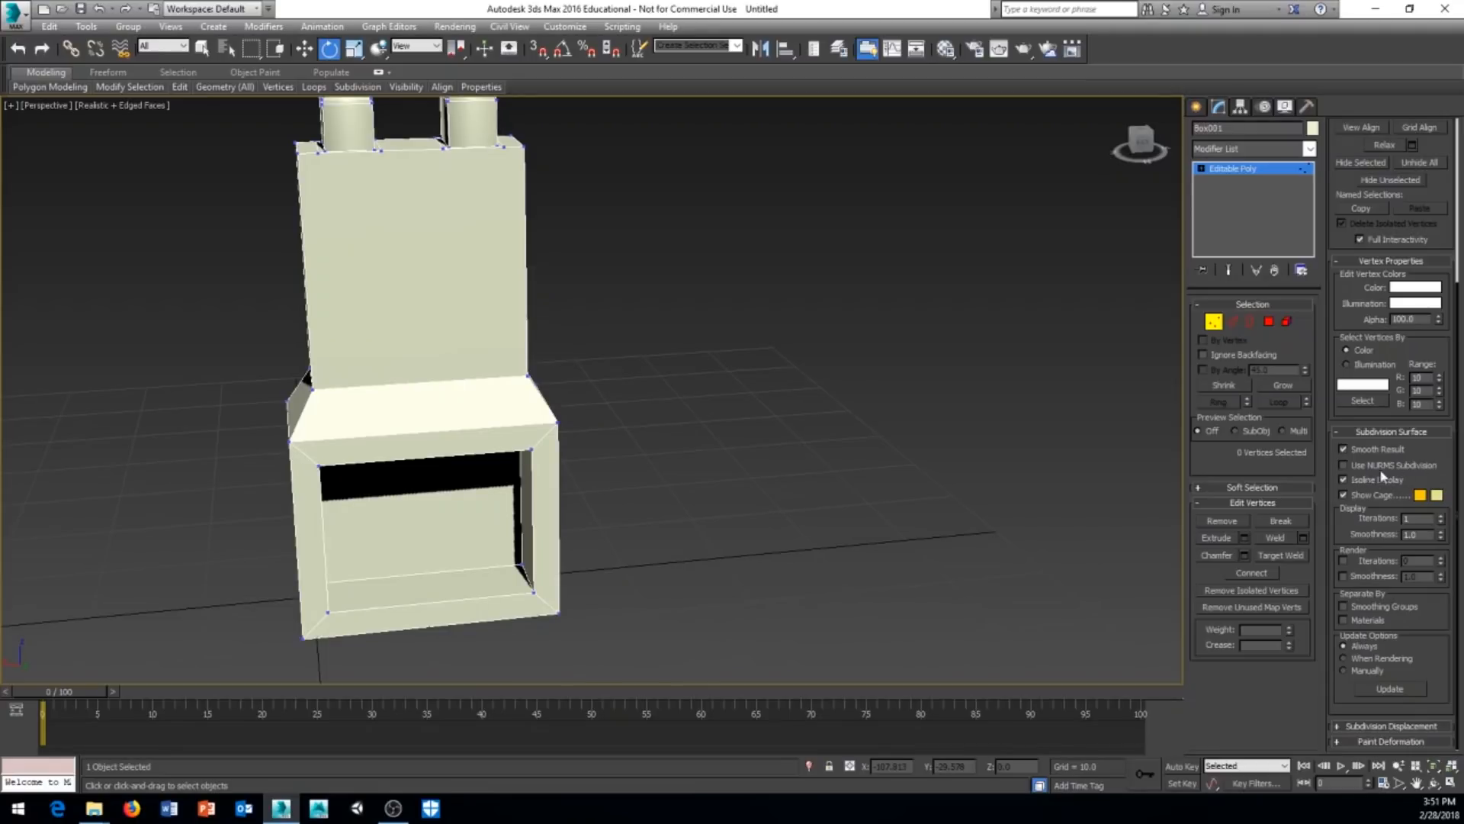
scroll(767, 424, "down", 2)
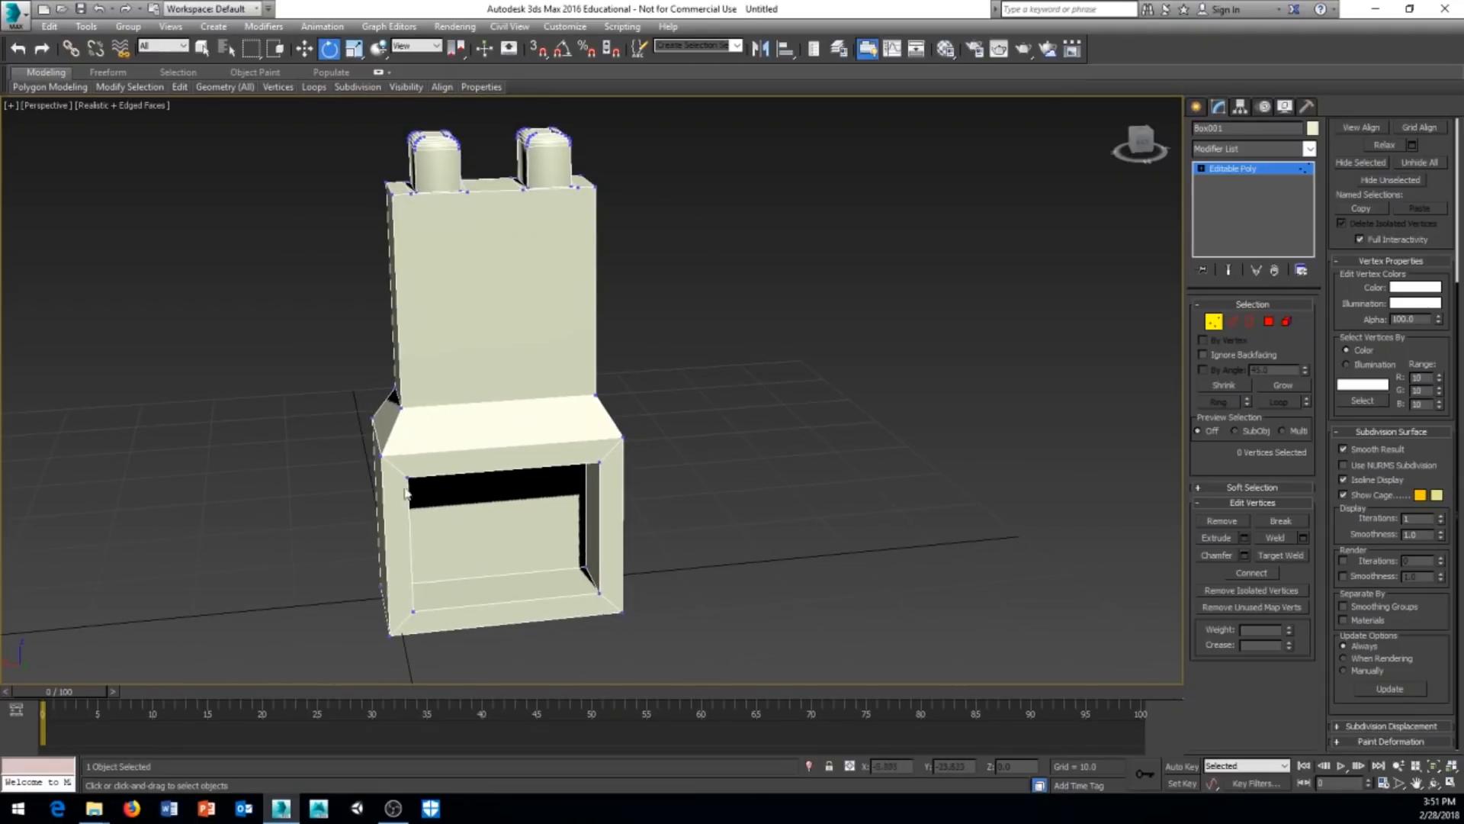
middle_click_drag(681, 463, 586, 455, "alt")
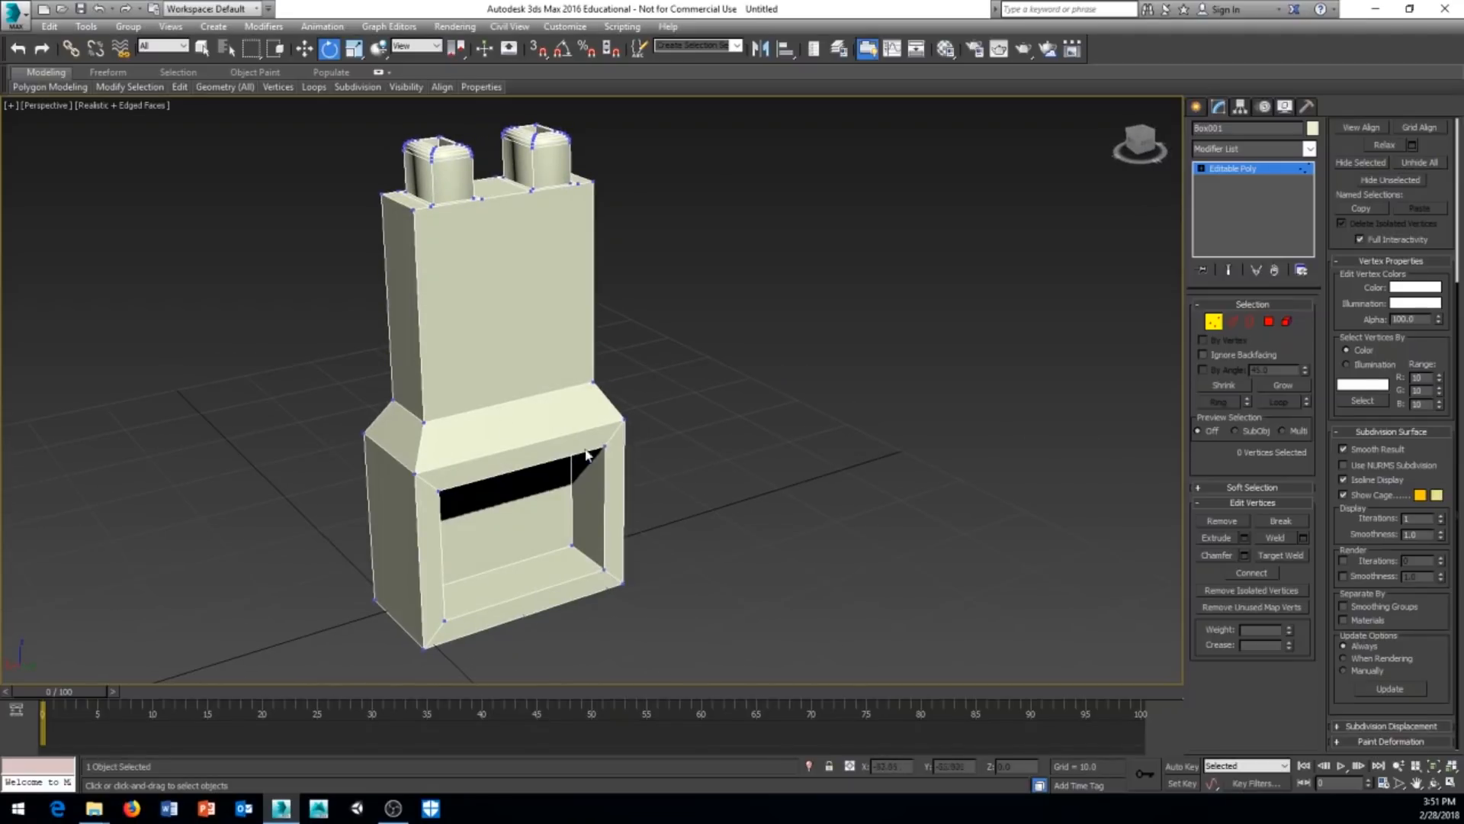
left_click(1344, 465)
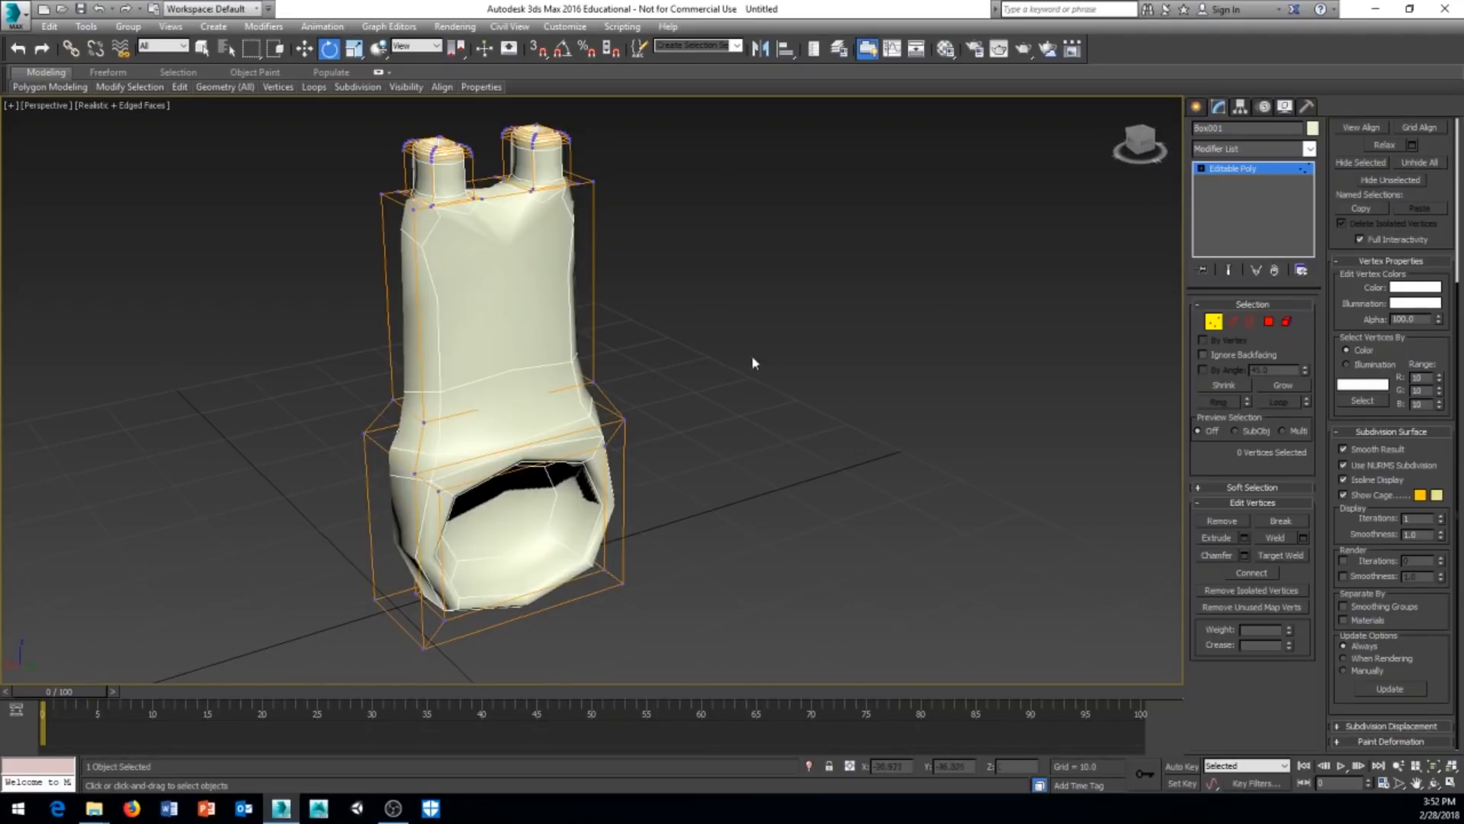
Set the subdivision display iterations to 7
scroll(745, 428, "up", 3)
middle_click_drag(829, 533, 732, 513, "alt")
left_click(1441, 517)
left_click(1441, 517)
left_click(1441, 517)
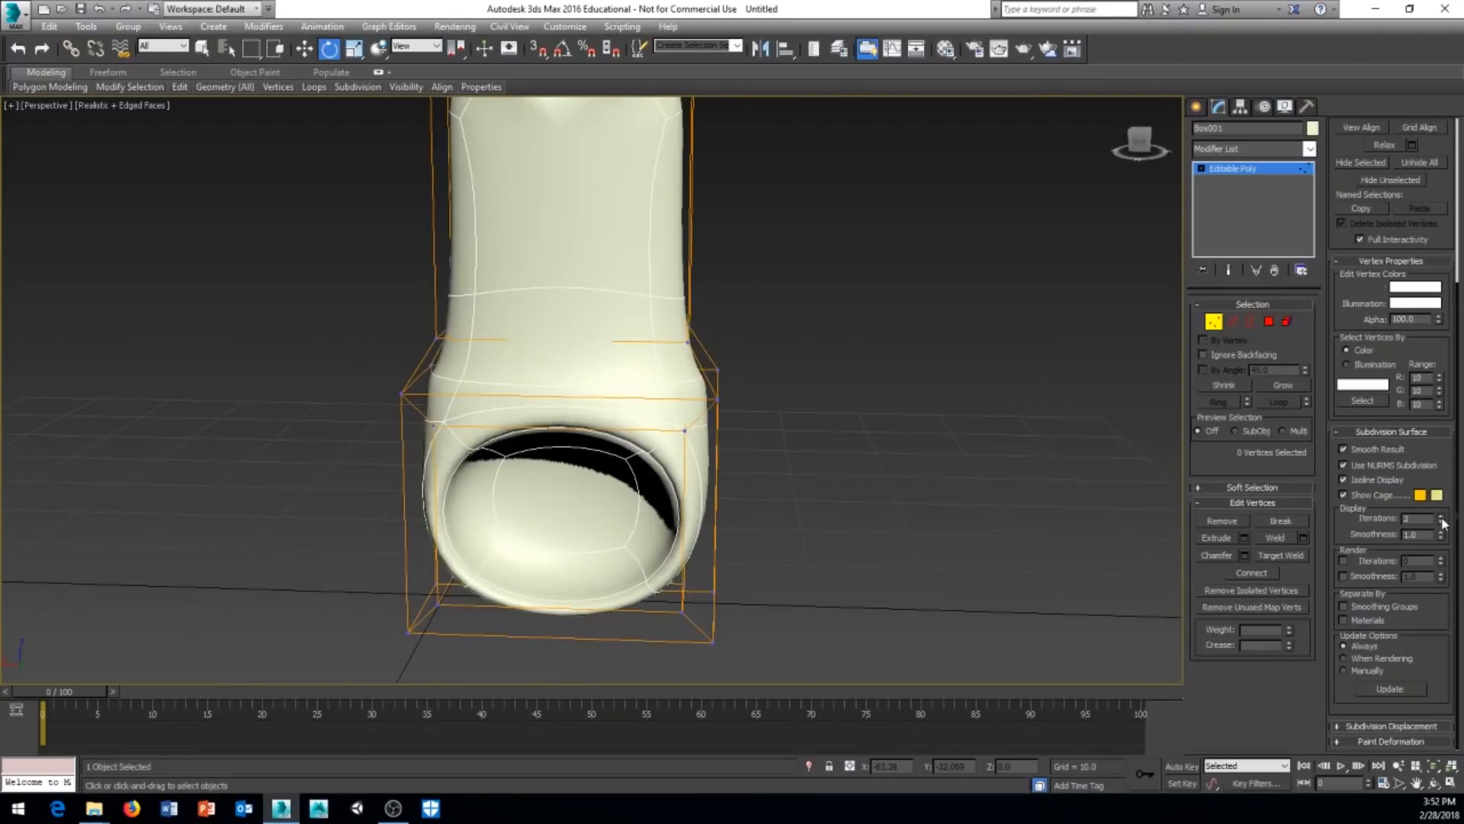
left_click(1441, 517)
left_click(1442, 517)
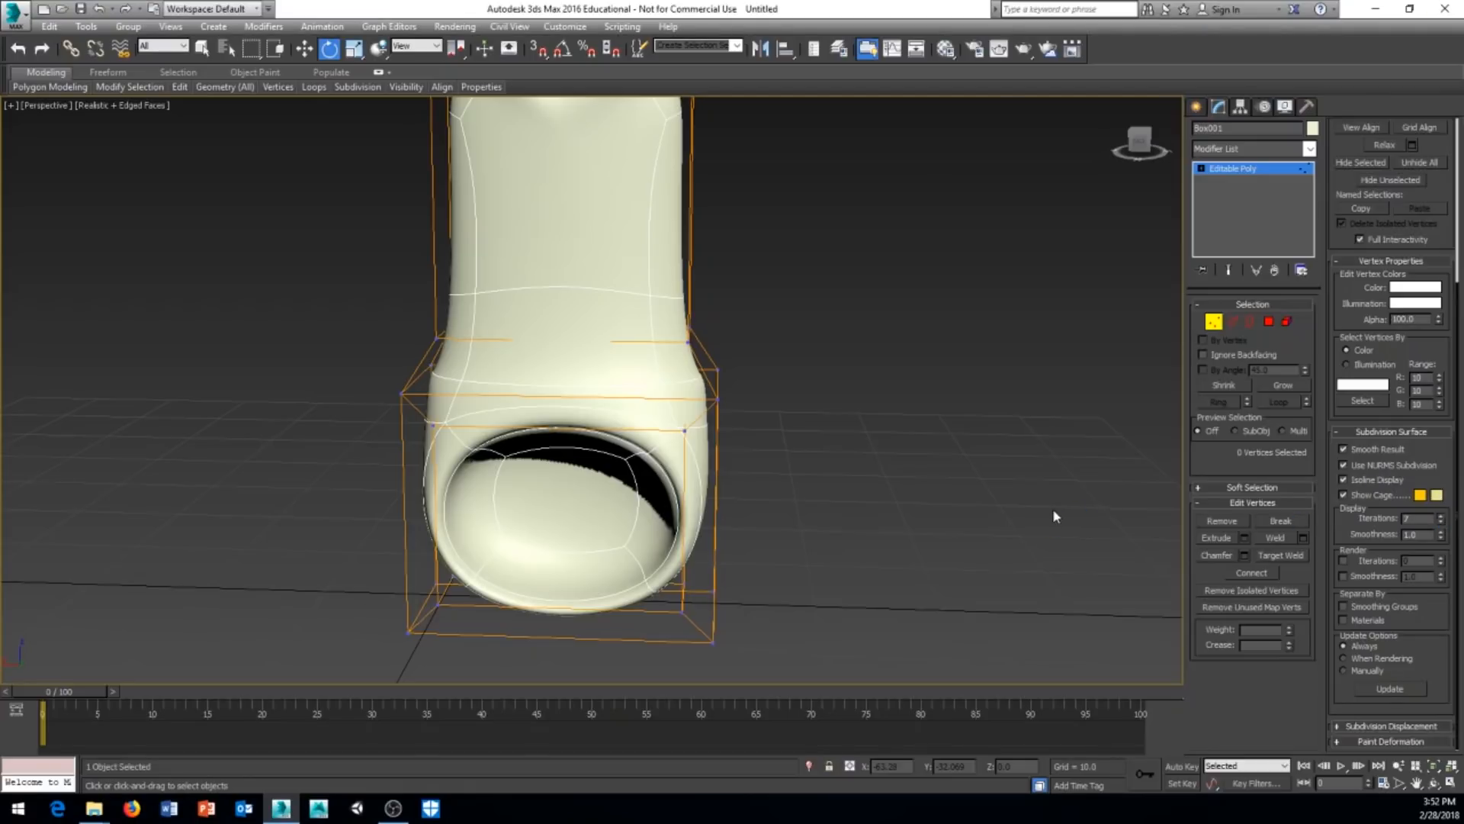
Turn off Isoline Display and inspect the full subdivided mesh on the model's upper front
scroll(883, 410, "down", 6)
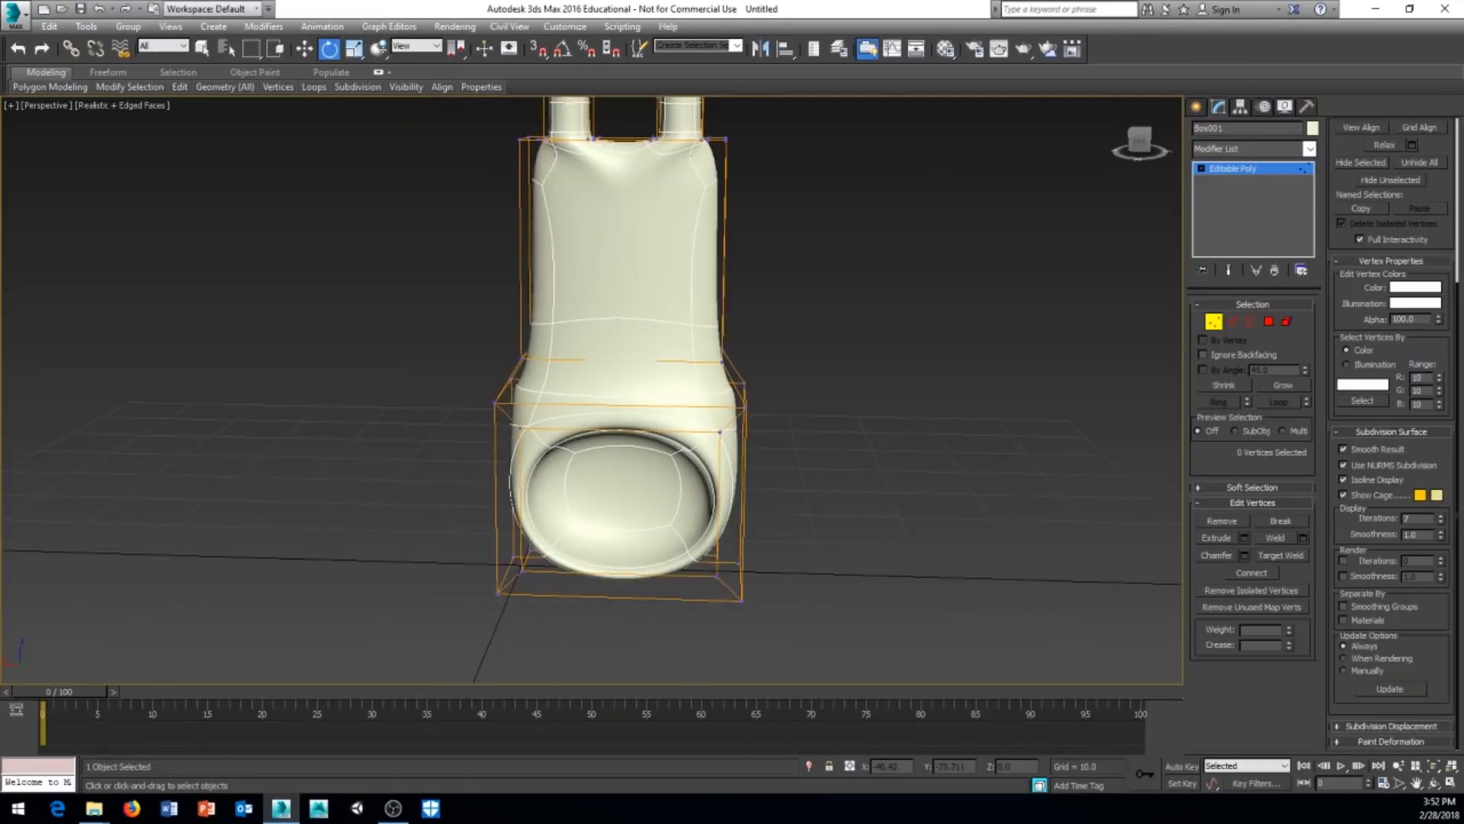
middle_click_drag(859, 435, 709, 451, "alt")
middle_click_drag(663, 406, 730, 441)
scroll(732, 460, "up", 2)
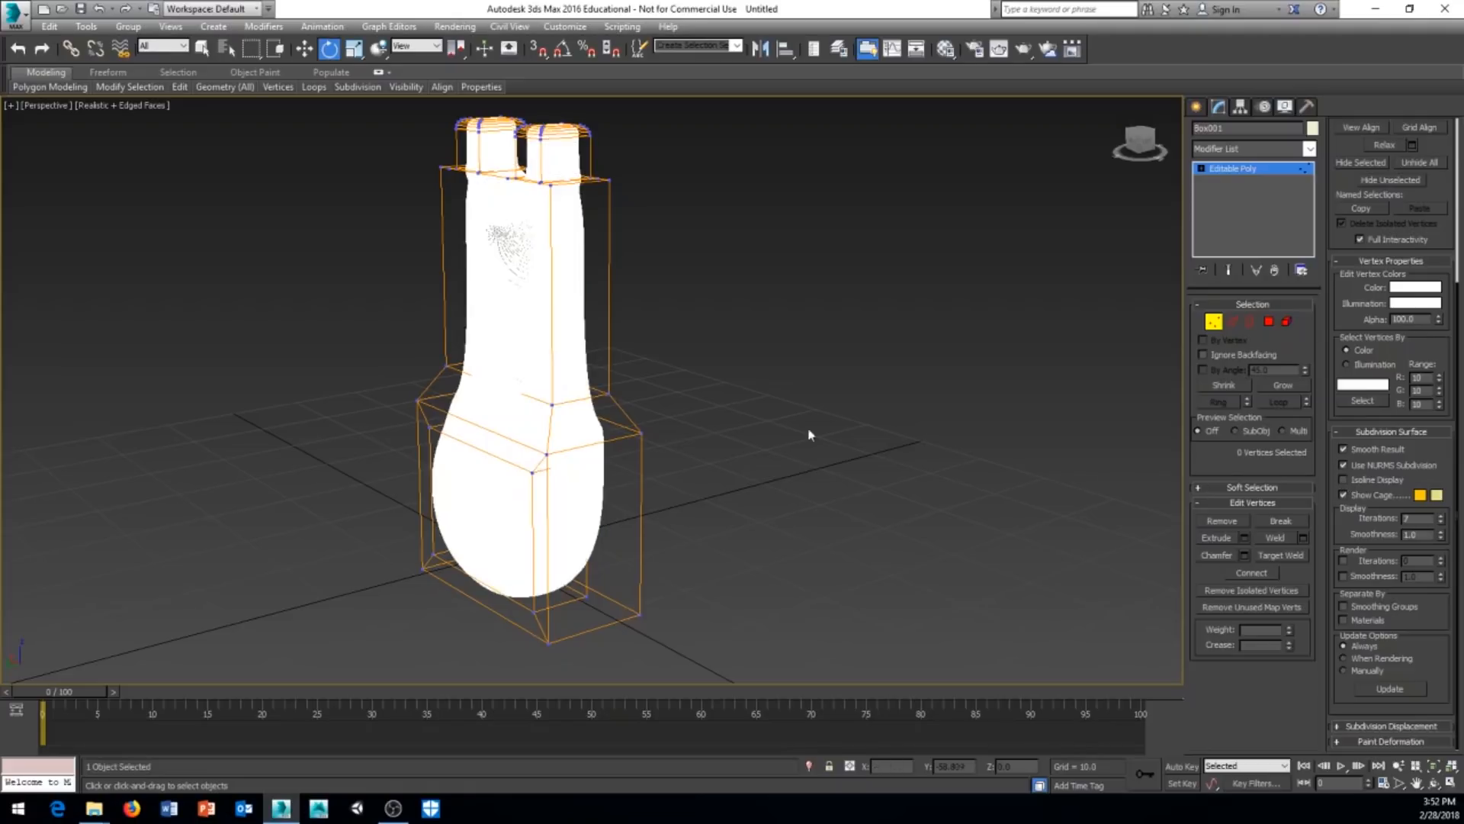
middle_click_drag(648, 417, 746, 422, "alt")
middle_click_drag(640, 361, 677, 494, "alt")
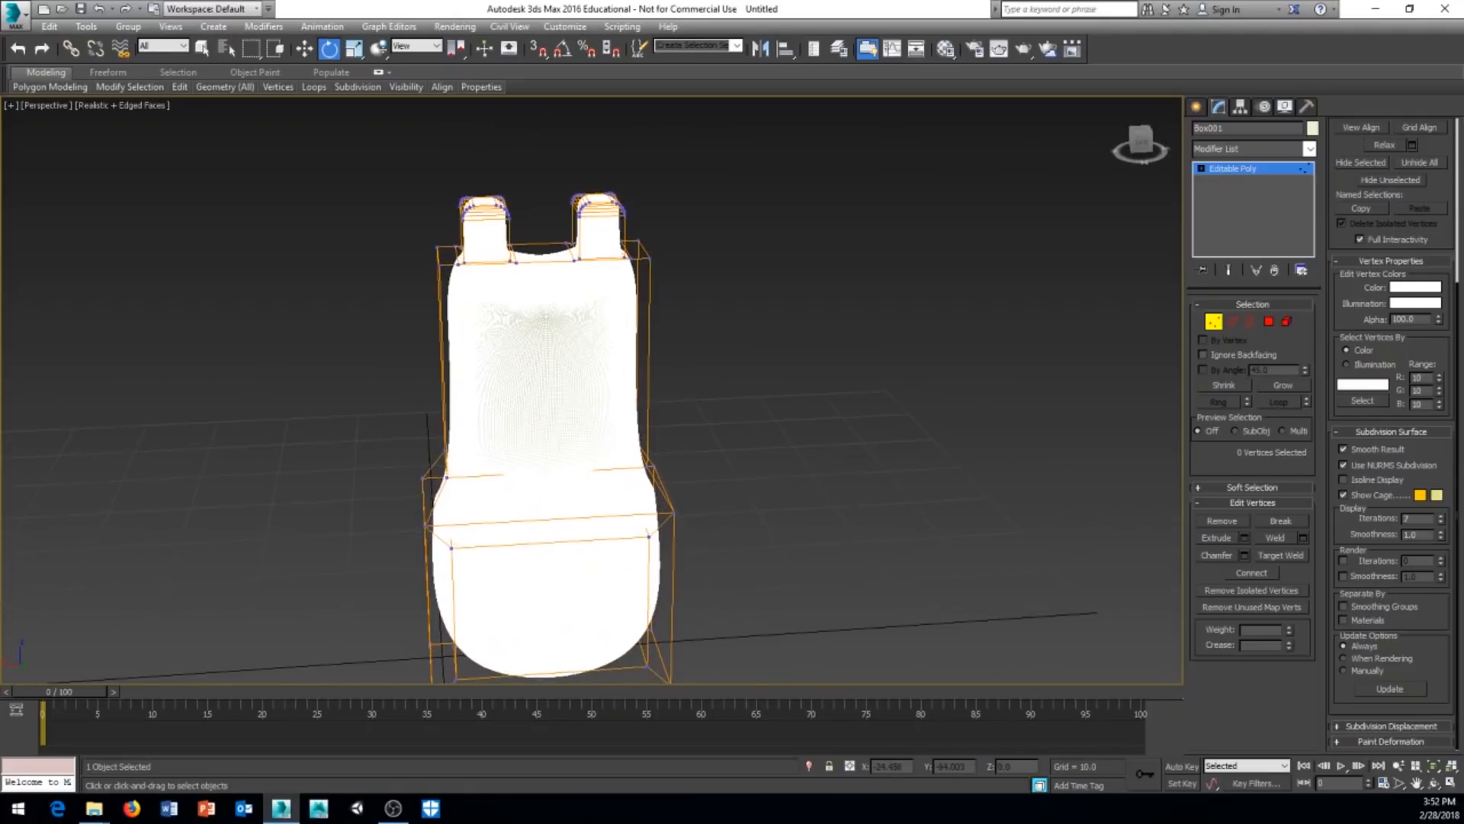
scroll(574, 255, "up", 8)
middle_click_drag(574, 255, 590, 473)
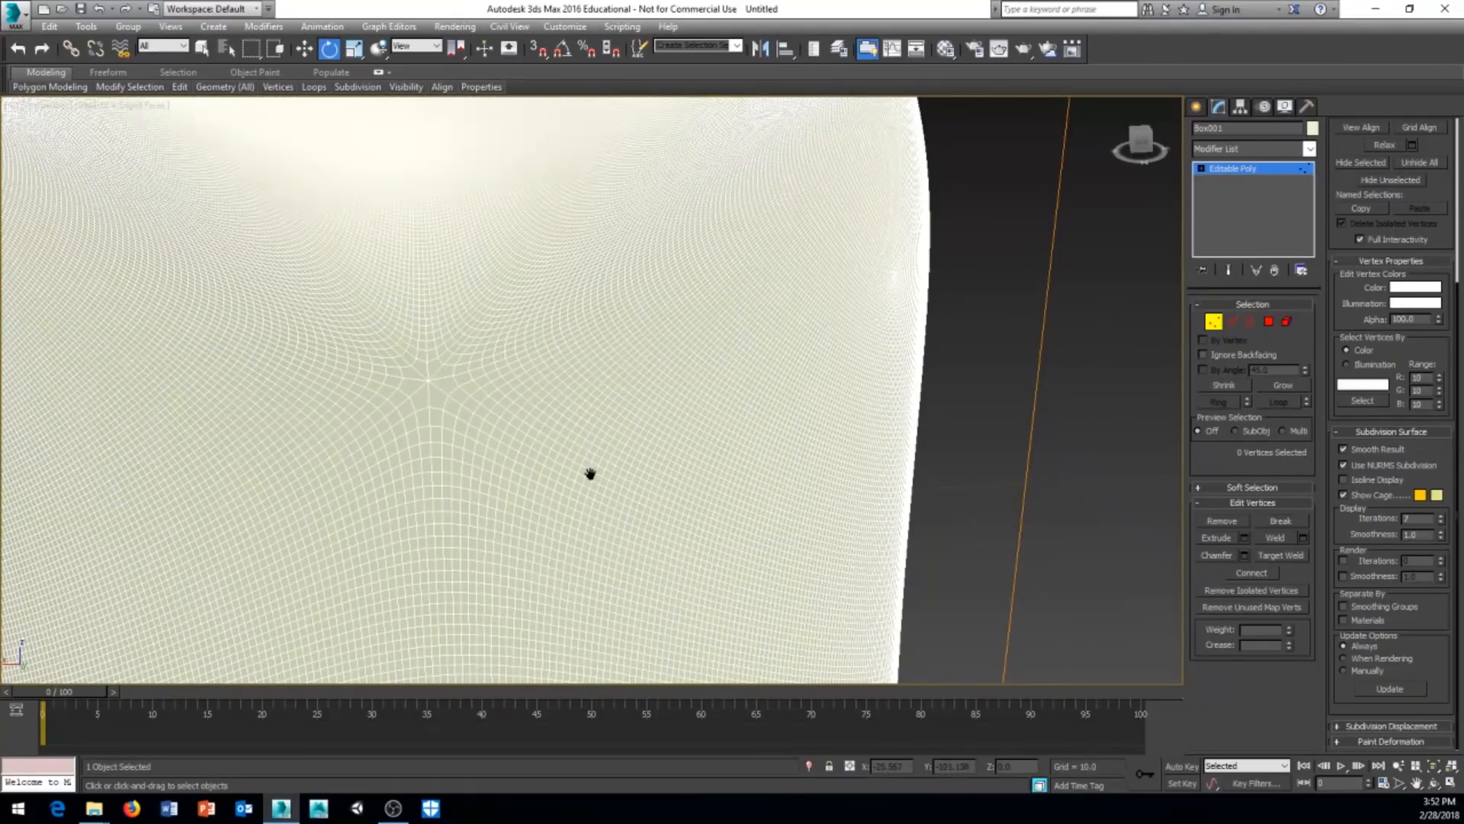
Lower the subdivision display iterations to 3 and review the smoothed mesh from the posts down to the opening
scroll(590, 474, "down", 8)
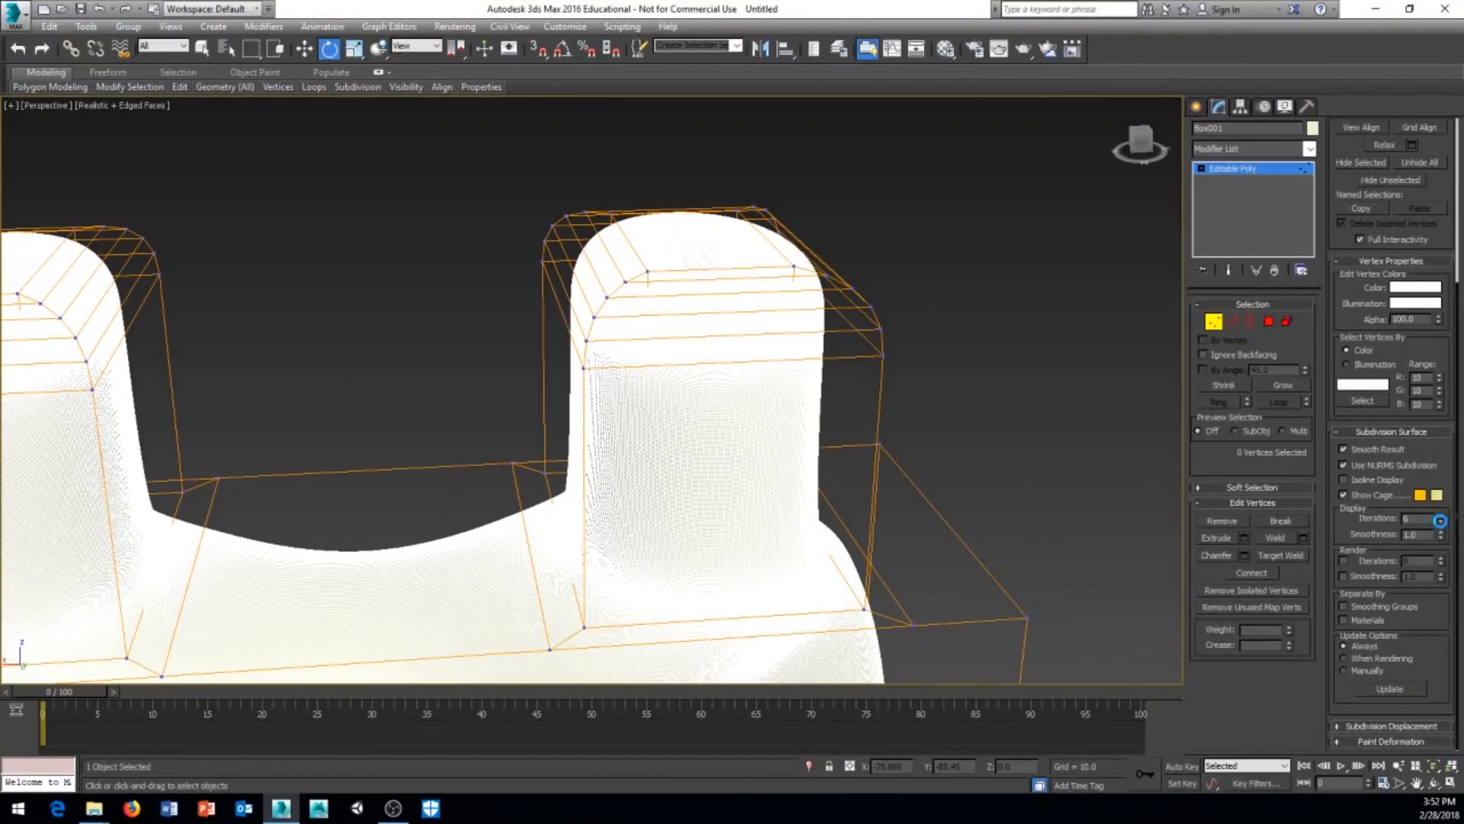
left_click(1441, 525)
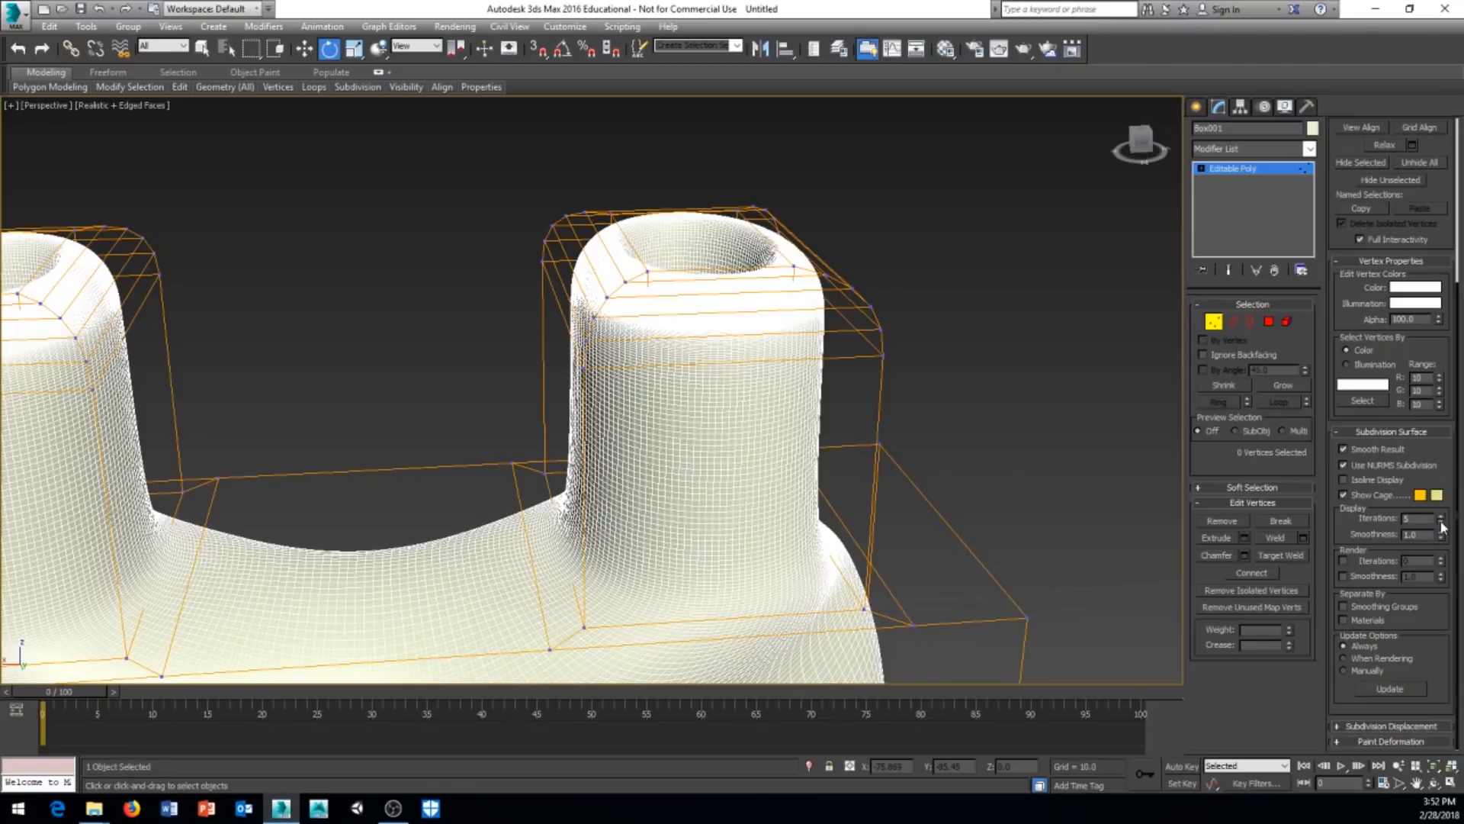
left_click(1442, 526)
left_click(1441, 524)
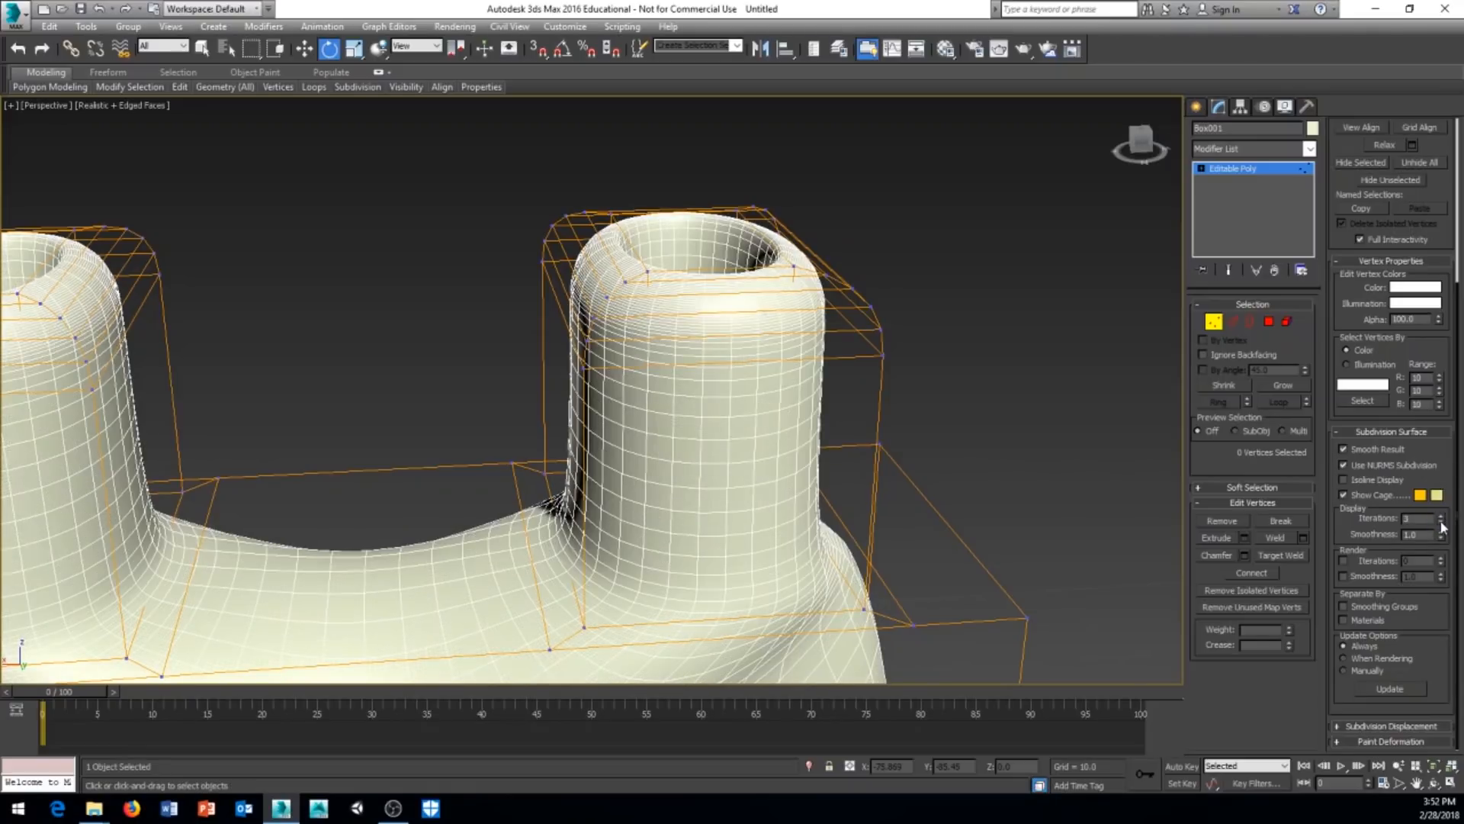
middle_click_drag(583, 376, 593, 288)
scroll(593, 290, "down", 6)
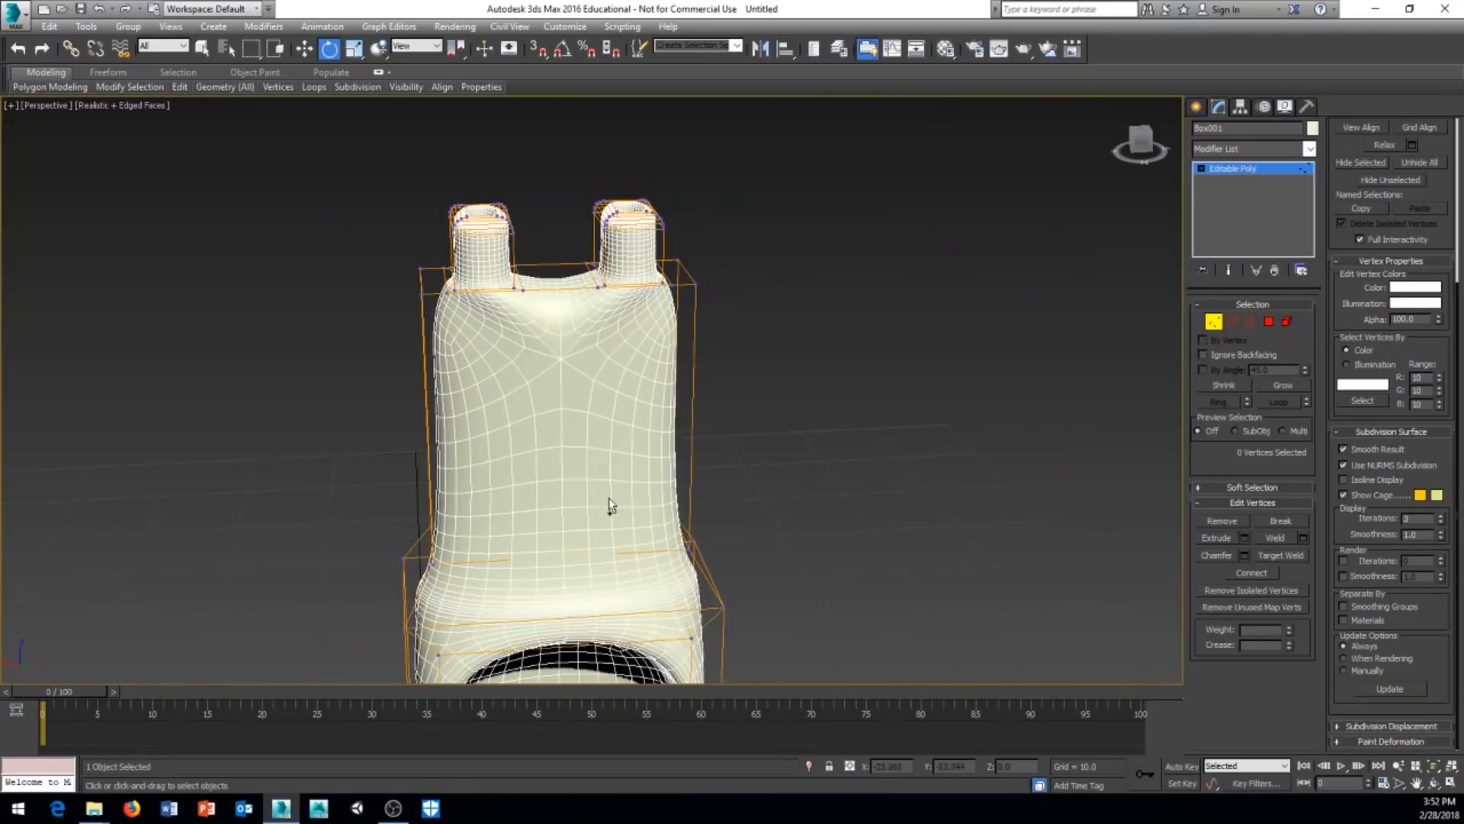
middle_click_drag(609, 503, 717, 441)
middle_click_drag(724, 331, 705, 440)
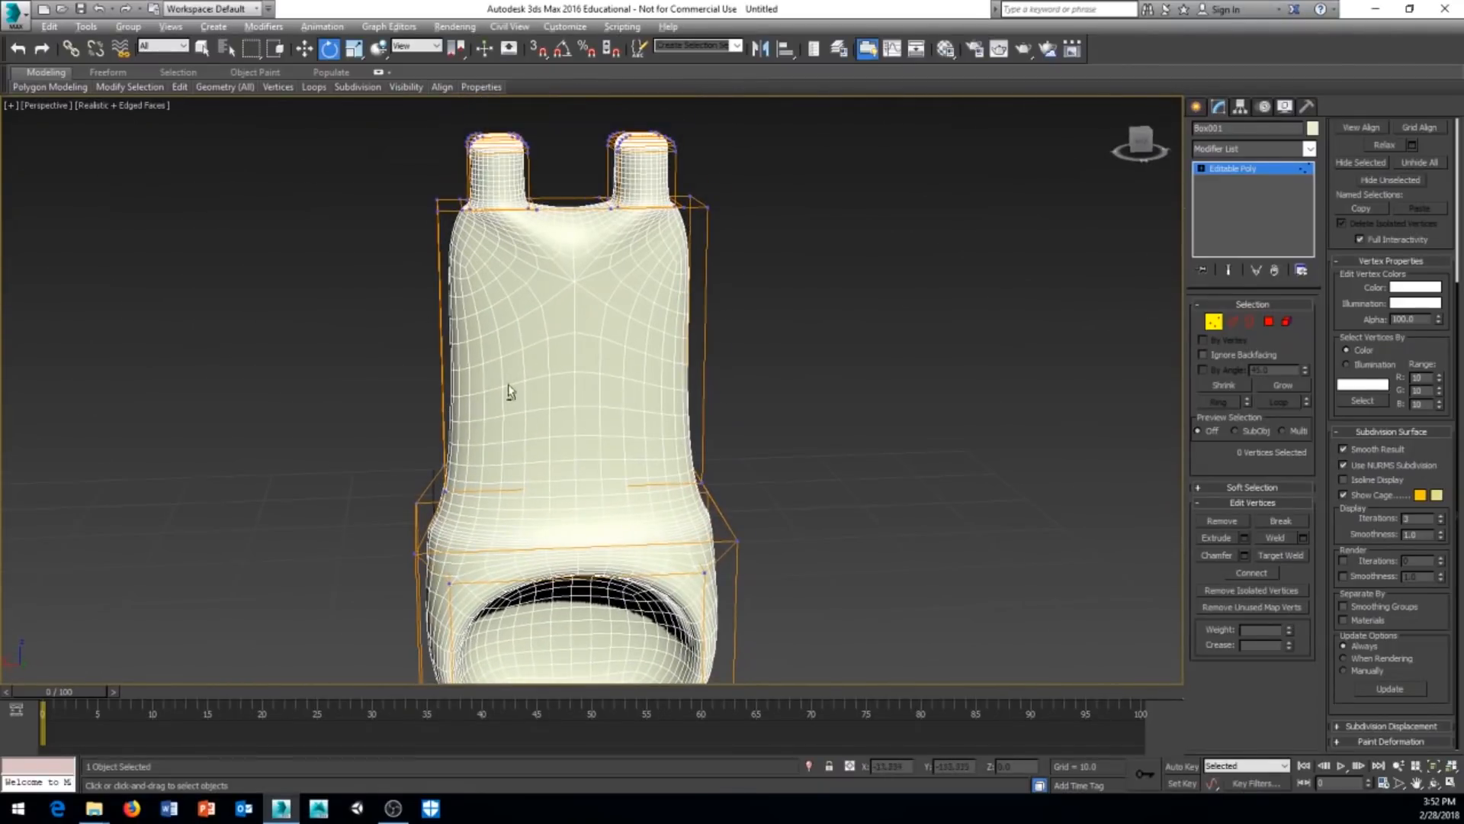
middle_click_drag(510, 391, 697, 461, "alt")
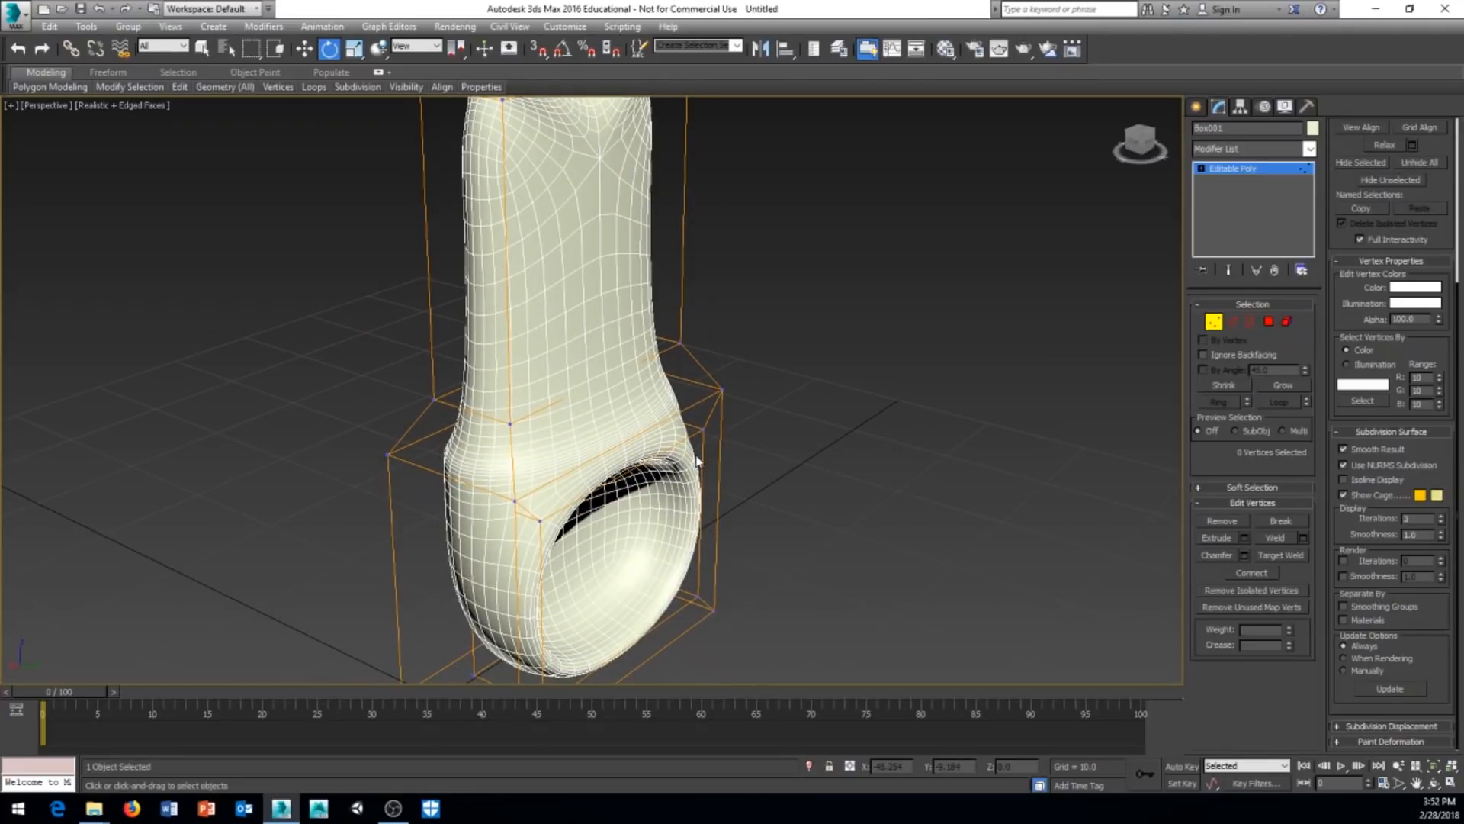
Switch to edge level and select the left rear vertical edge of the lower block's control cage
left_click(1237, 325)
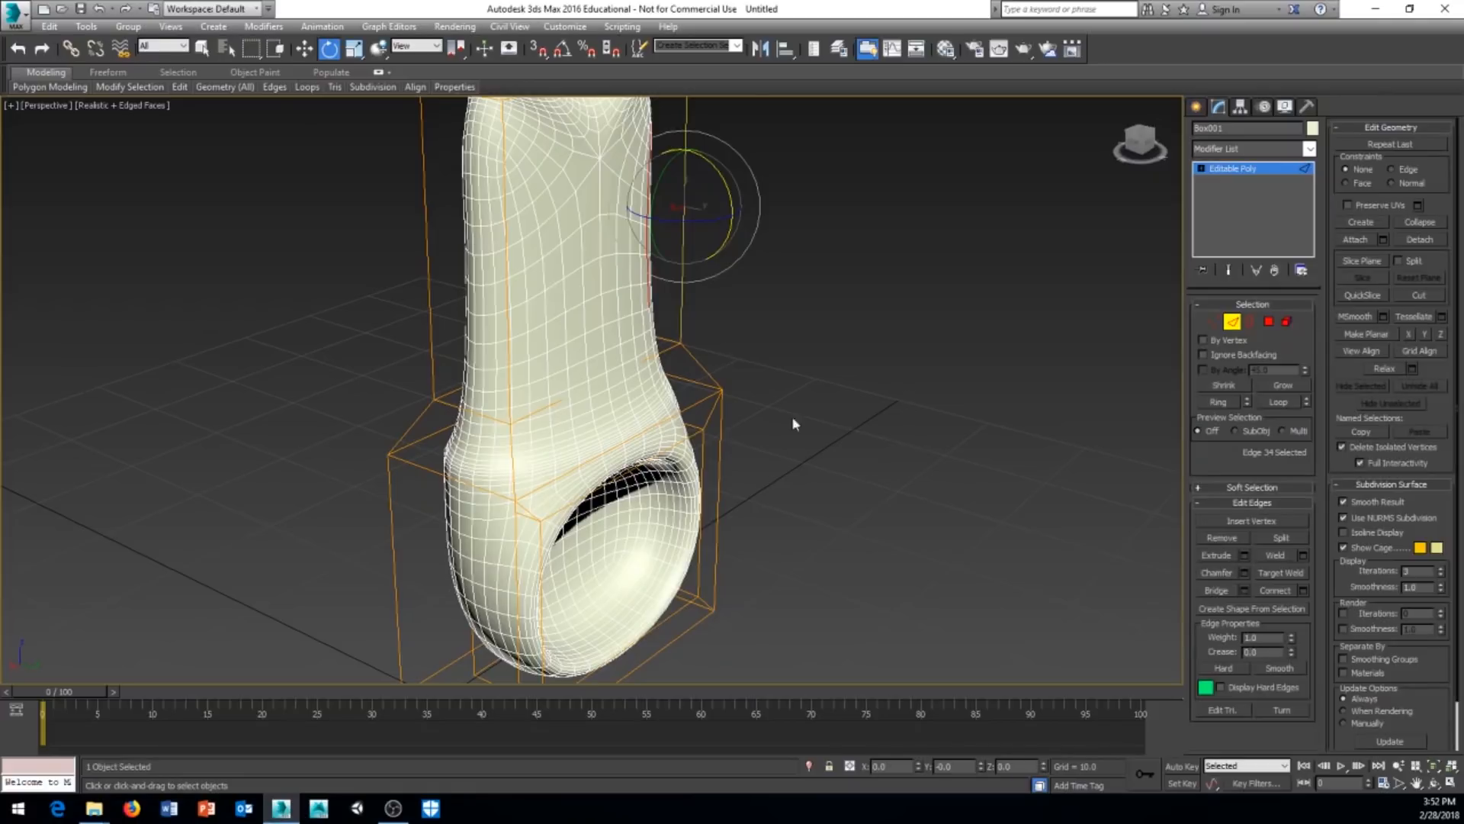
scroll(791, 422, "up", 3)
middle_click_drag(705, 444, 762, 364)
scroll(561, 376, "down", 1)
scroll(347, 326, "down", 2)
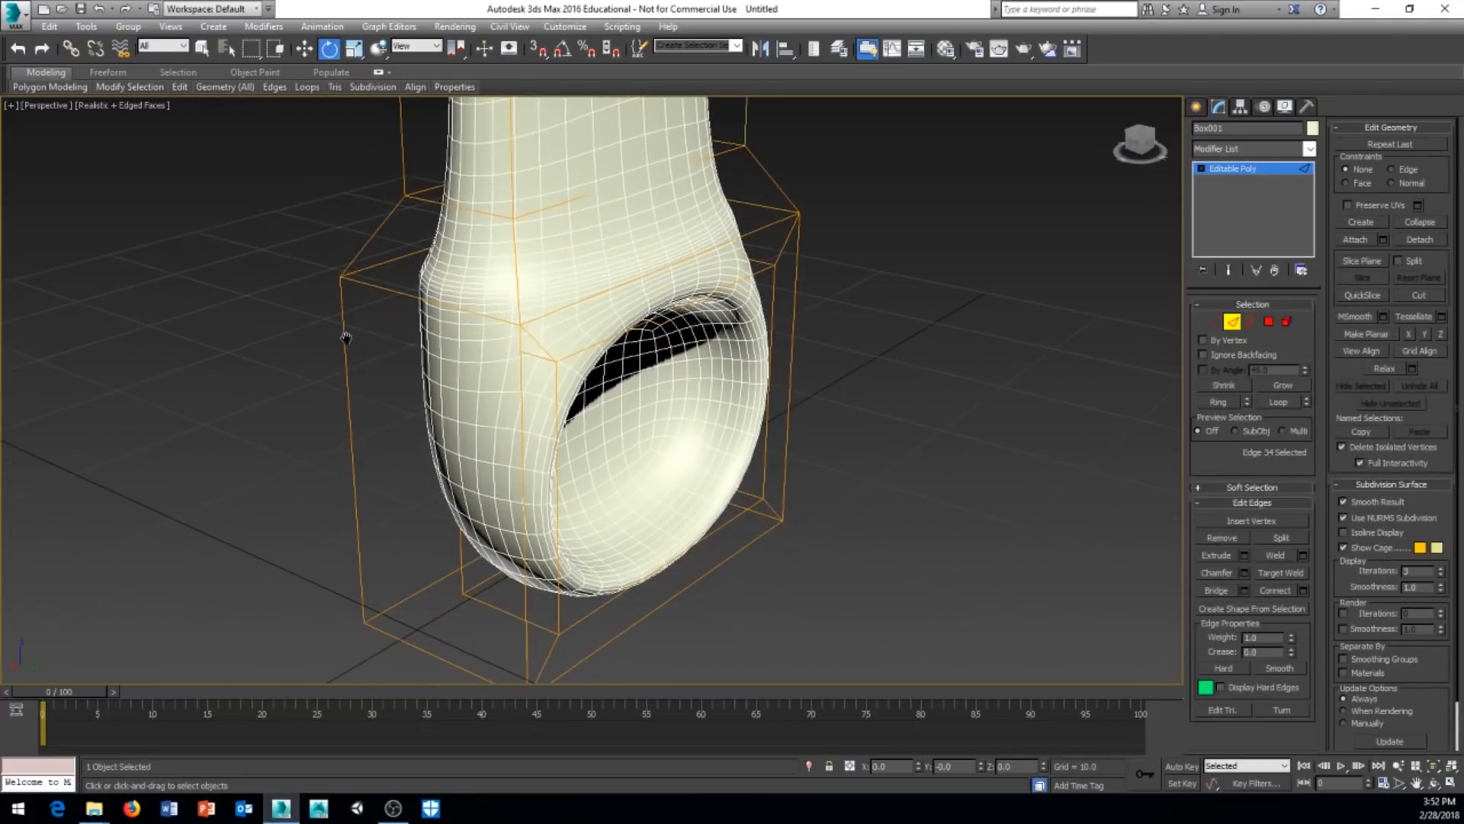
scroll(399, 325, "down", 2)
scroll(400, 507, "down", 1)
middle_click_drag(637, 330, 640, 405)
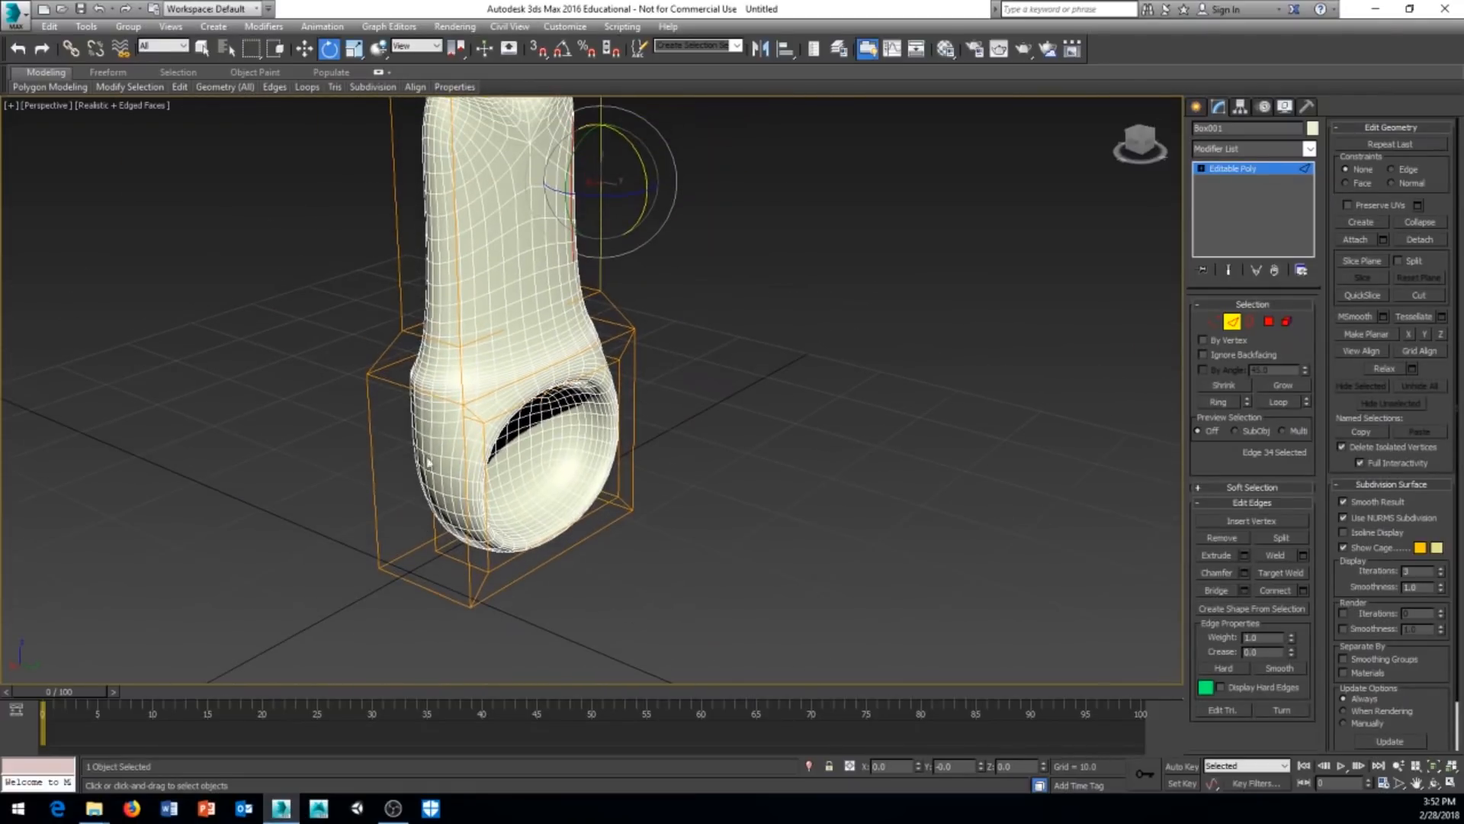
left_click_drag(379, 497, 396, 515)
middle_click_drag(396, 515, 662, 489, "alt")
scroll(499, 485, "up", 4)
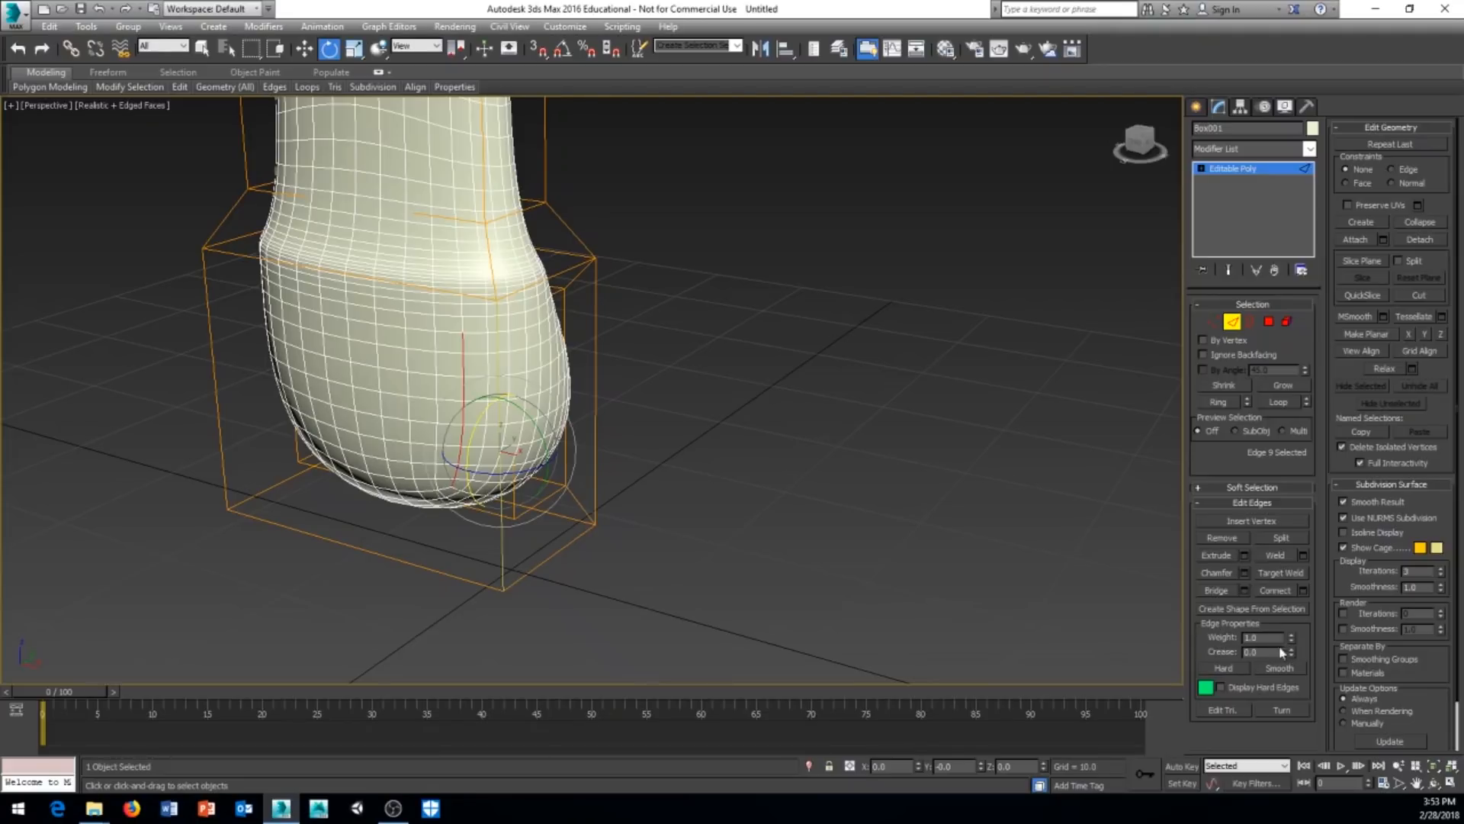
middle_click_drag(788, 591, 838, 593, "alt")
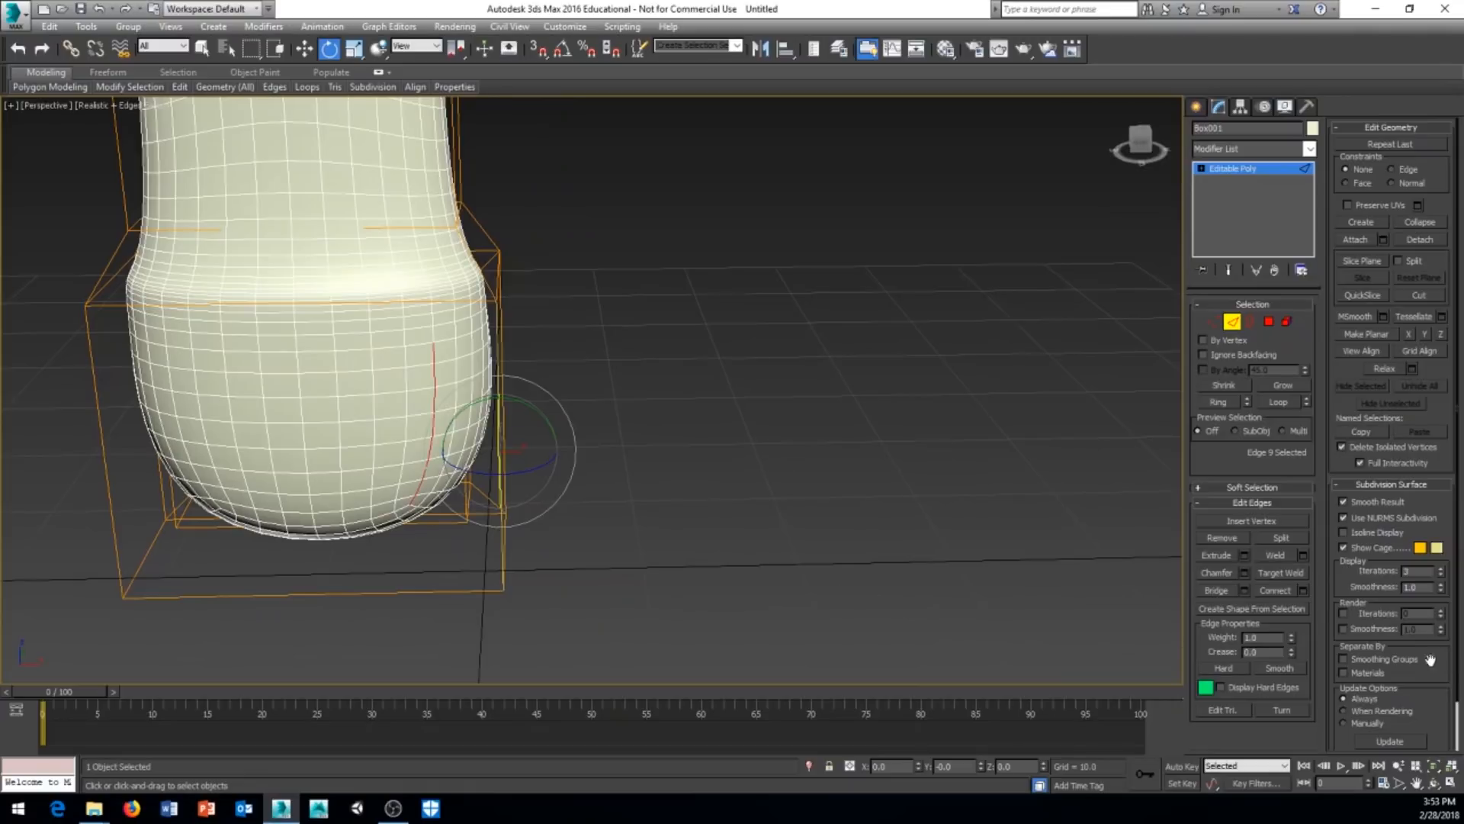
Set the crease to 1.0 on the two vertical edges and the bottom edge of the lower block's rear face
left_click_drag(1291, 653, 1294, 537)
middle_click_drag(751, 529, 885, 530)
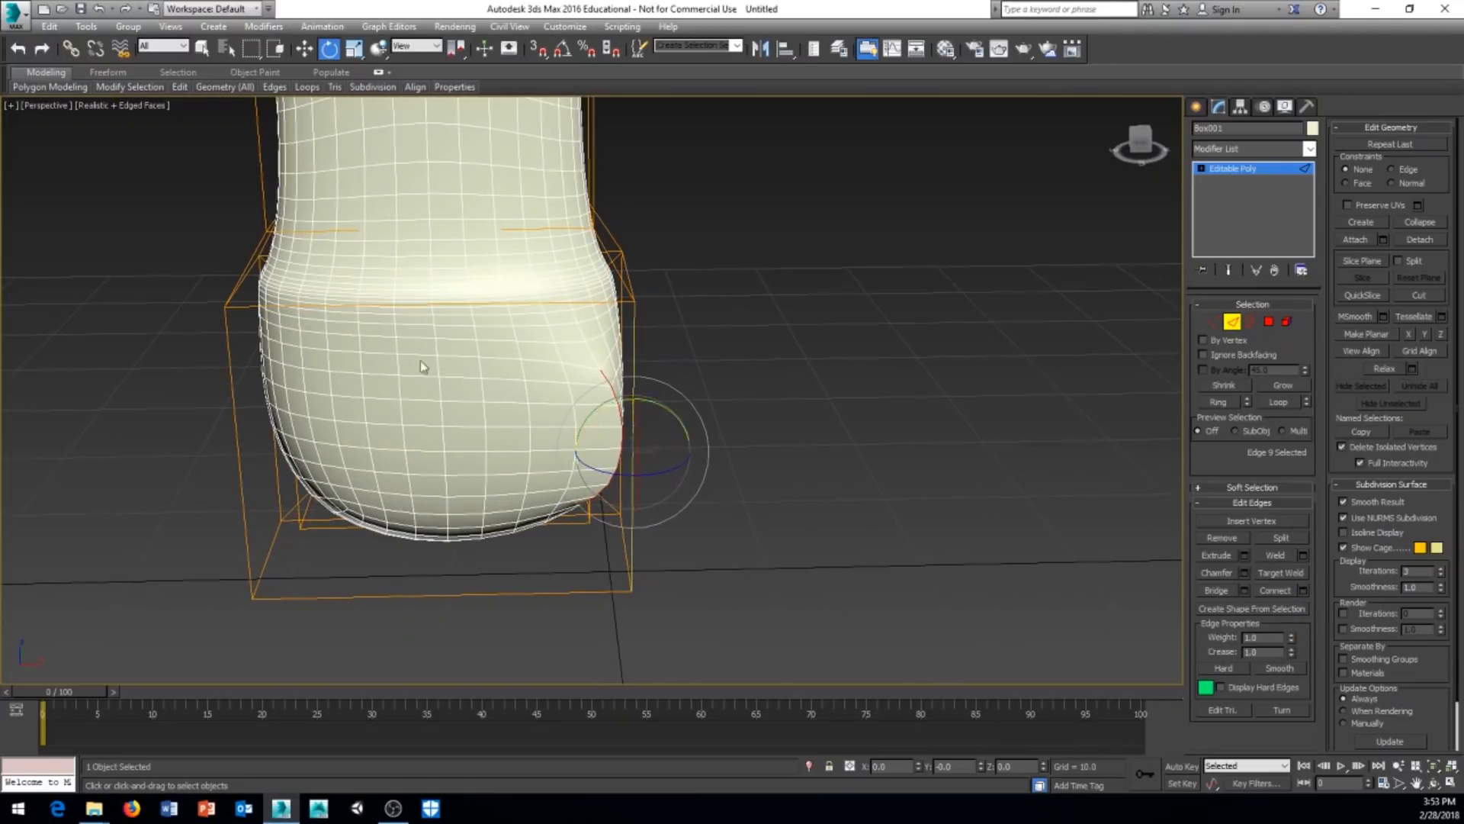
left_click_drag(182, 406, 251, 459)
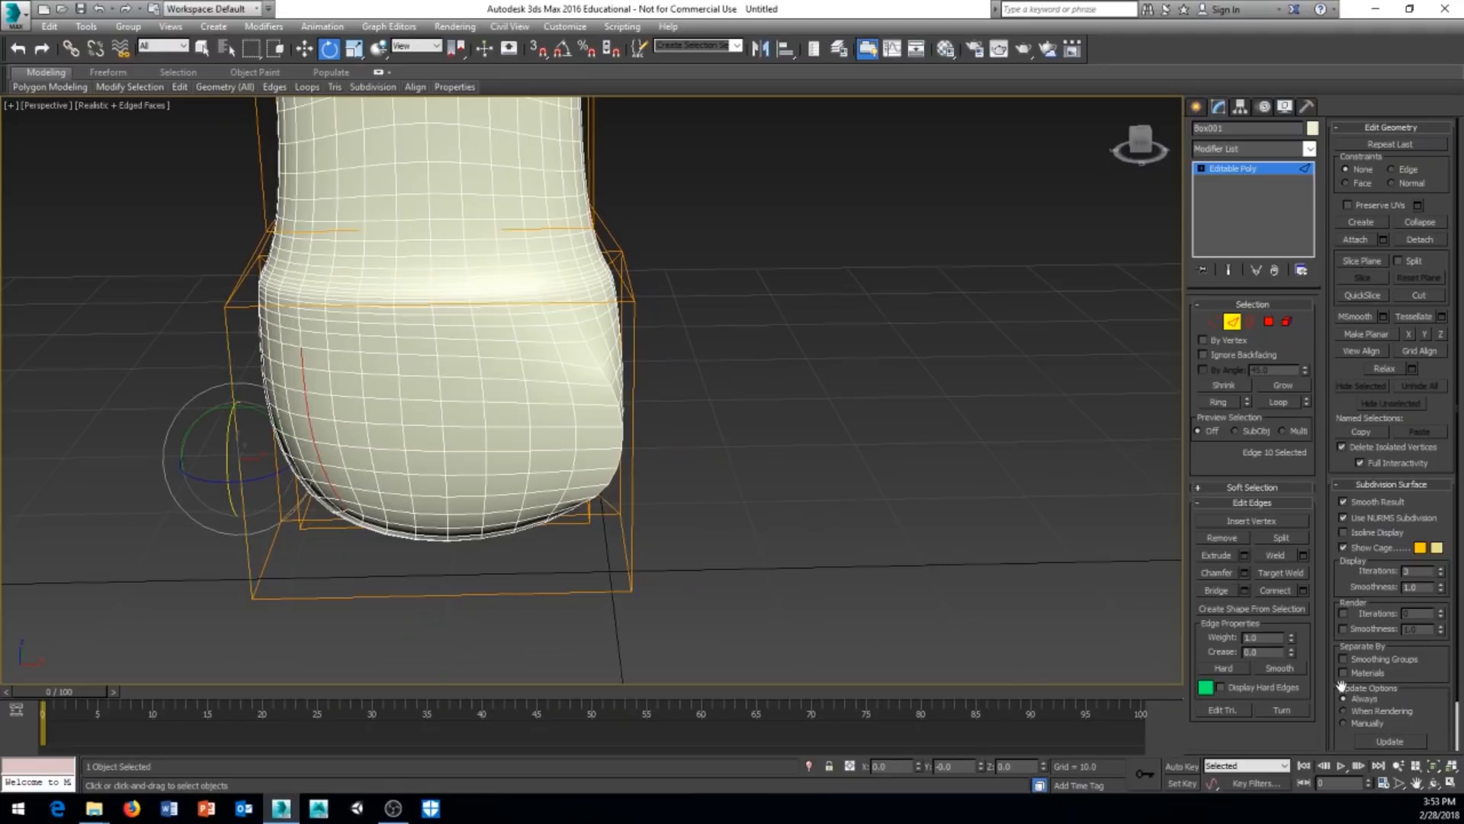
left_click_drag(1292, 652, 1217, 521)
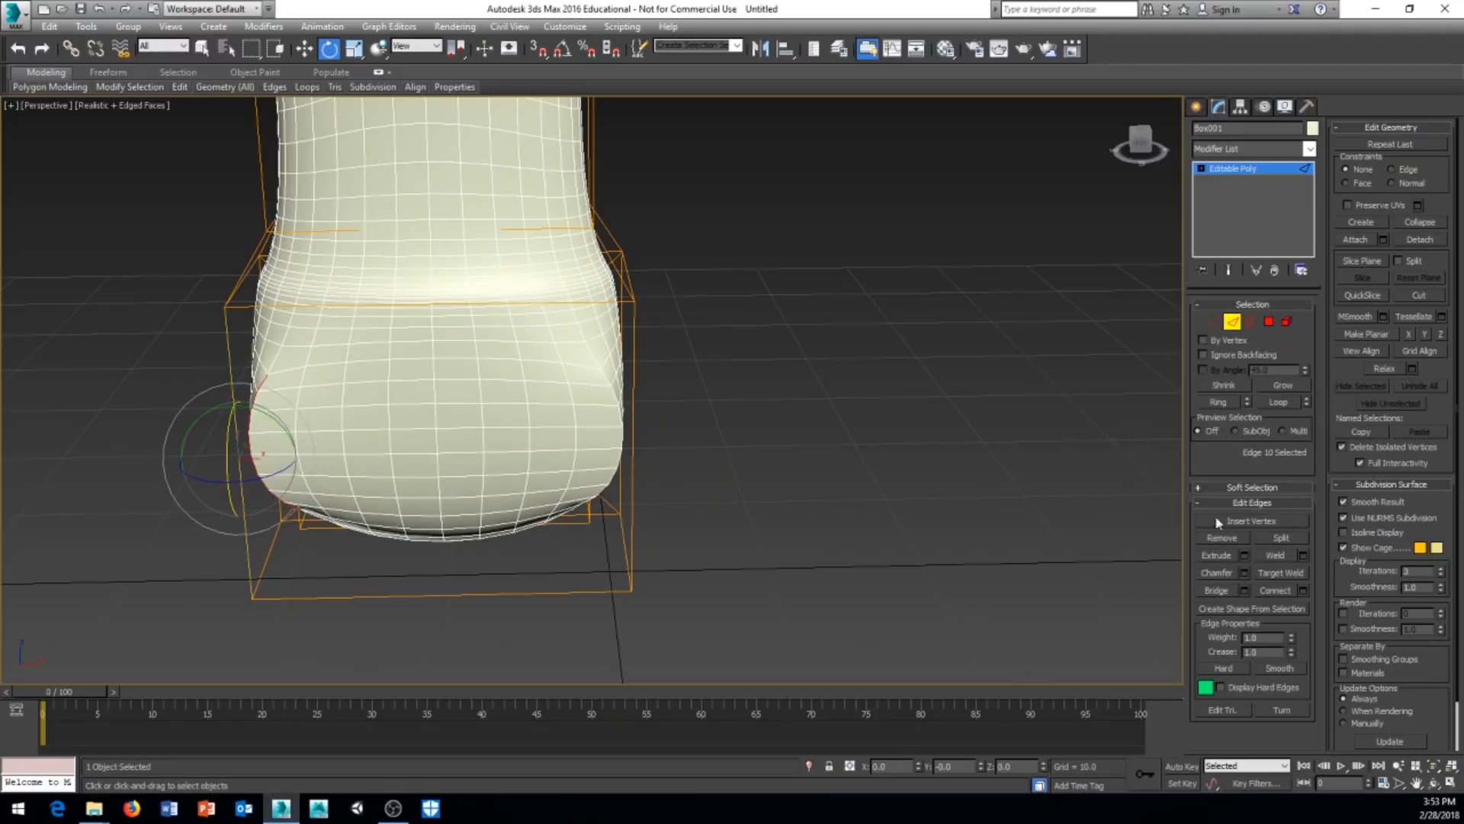
left_click_drag(405, 630, 458, 571)
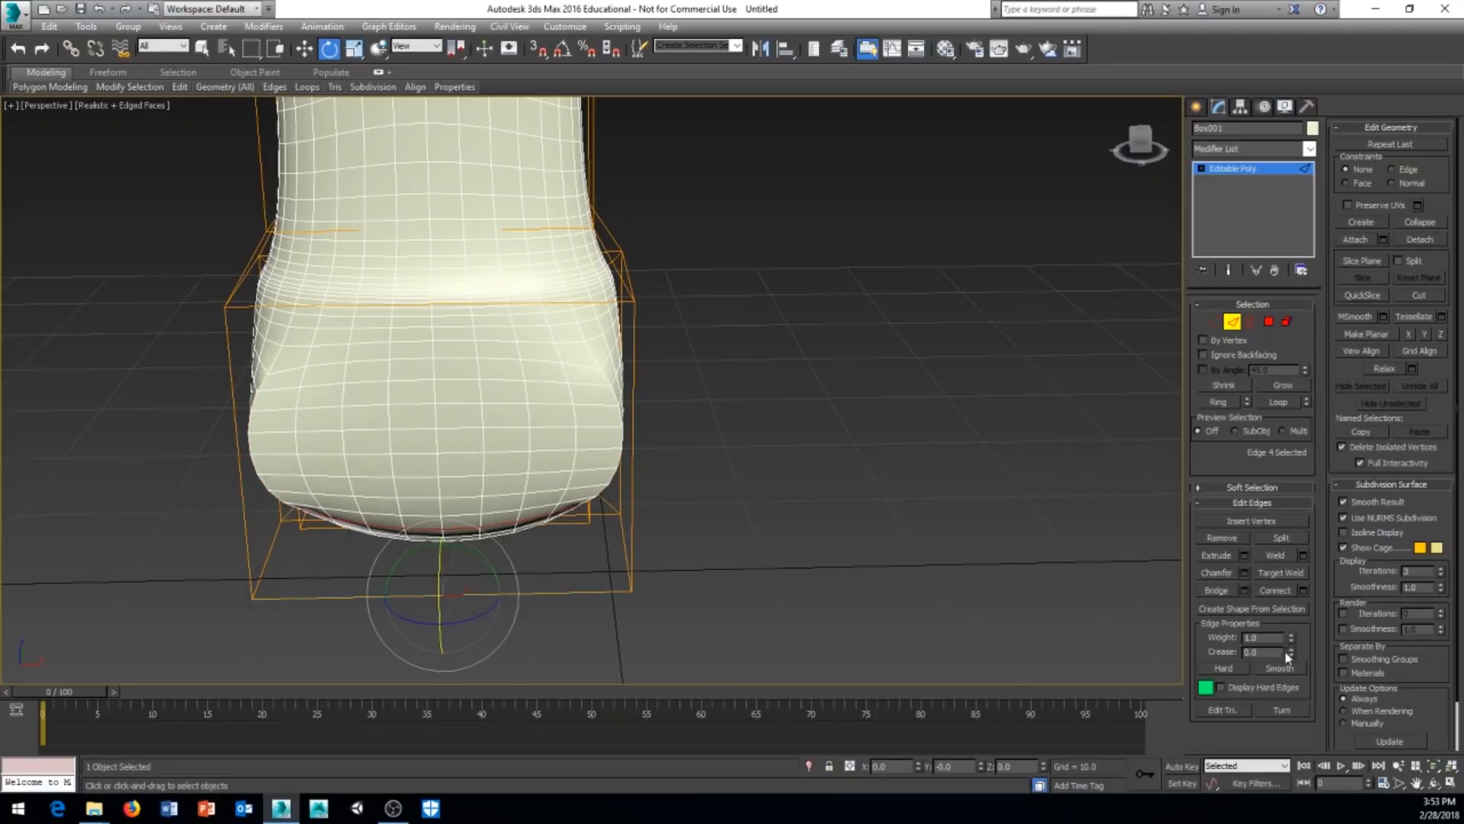
left_click_drag(1292, 652, 1288, 580)
middle_click_drag(1024, 485, 973, 477, "alt")
middle_click_drag(241, 124, 279, 170, "alt")
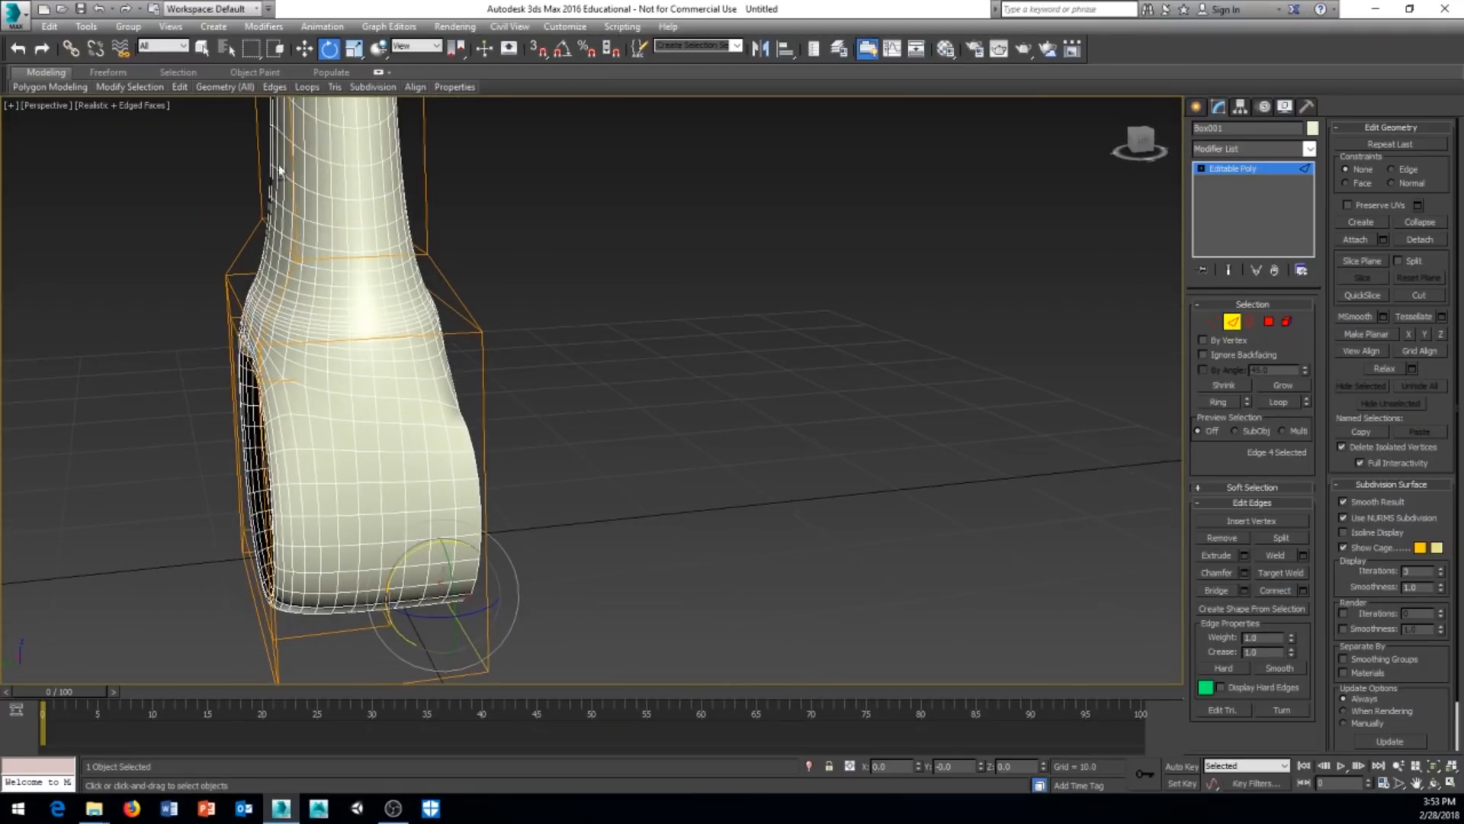
Crease the top edge of the lower block's rear face, setting all four edges around that face to 1.0
left_click(452, 328)
left_click_drag(1291, 654, 1290, 593)
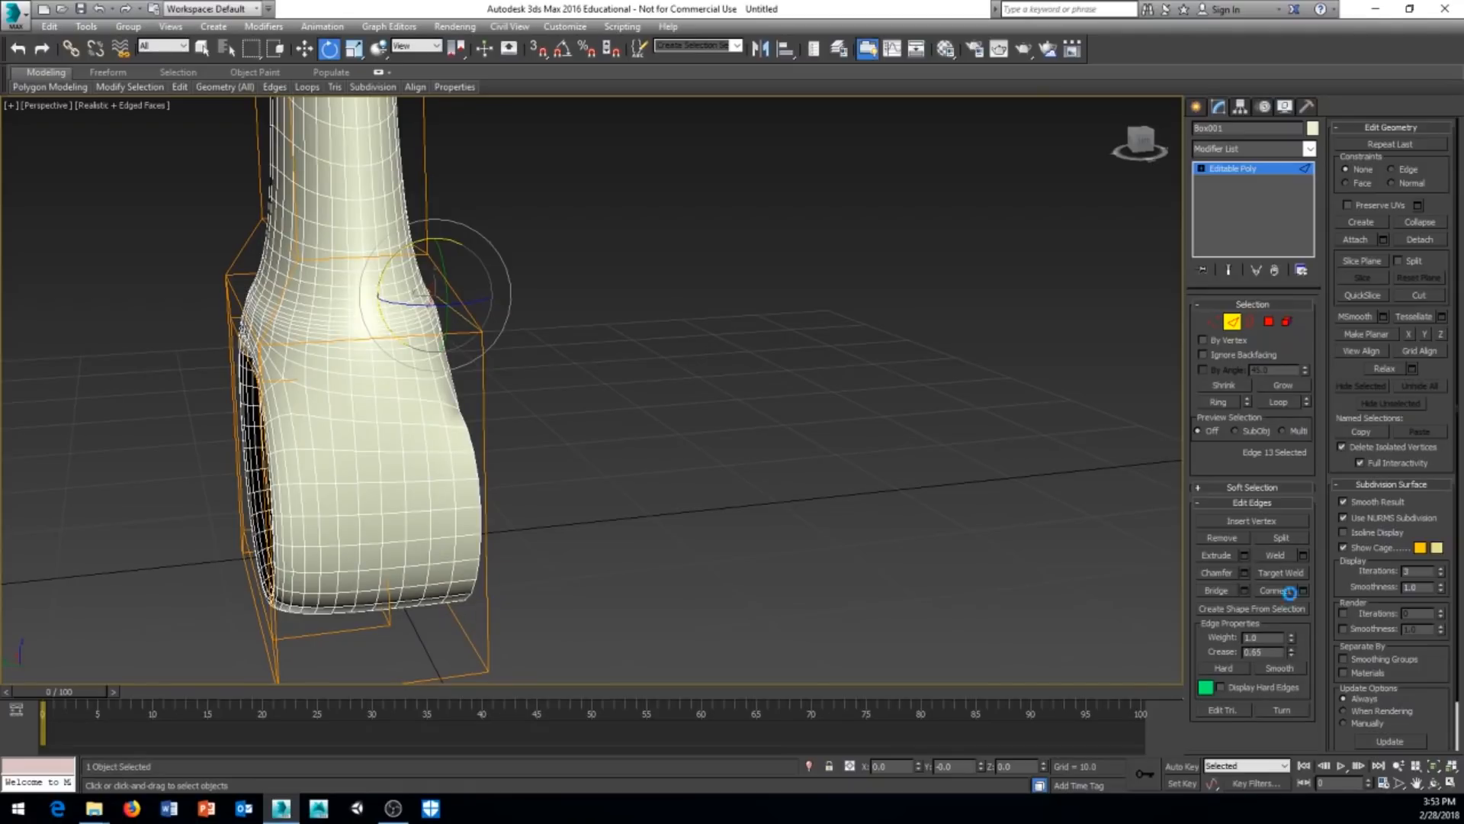
middle_click_drag(520, 494, 309, 351, "alt")
left_click(372, 288)
key("ctrl+z")
left_click(331, 355)
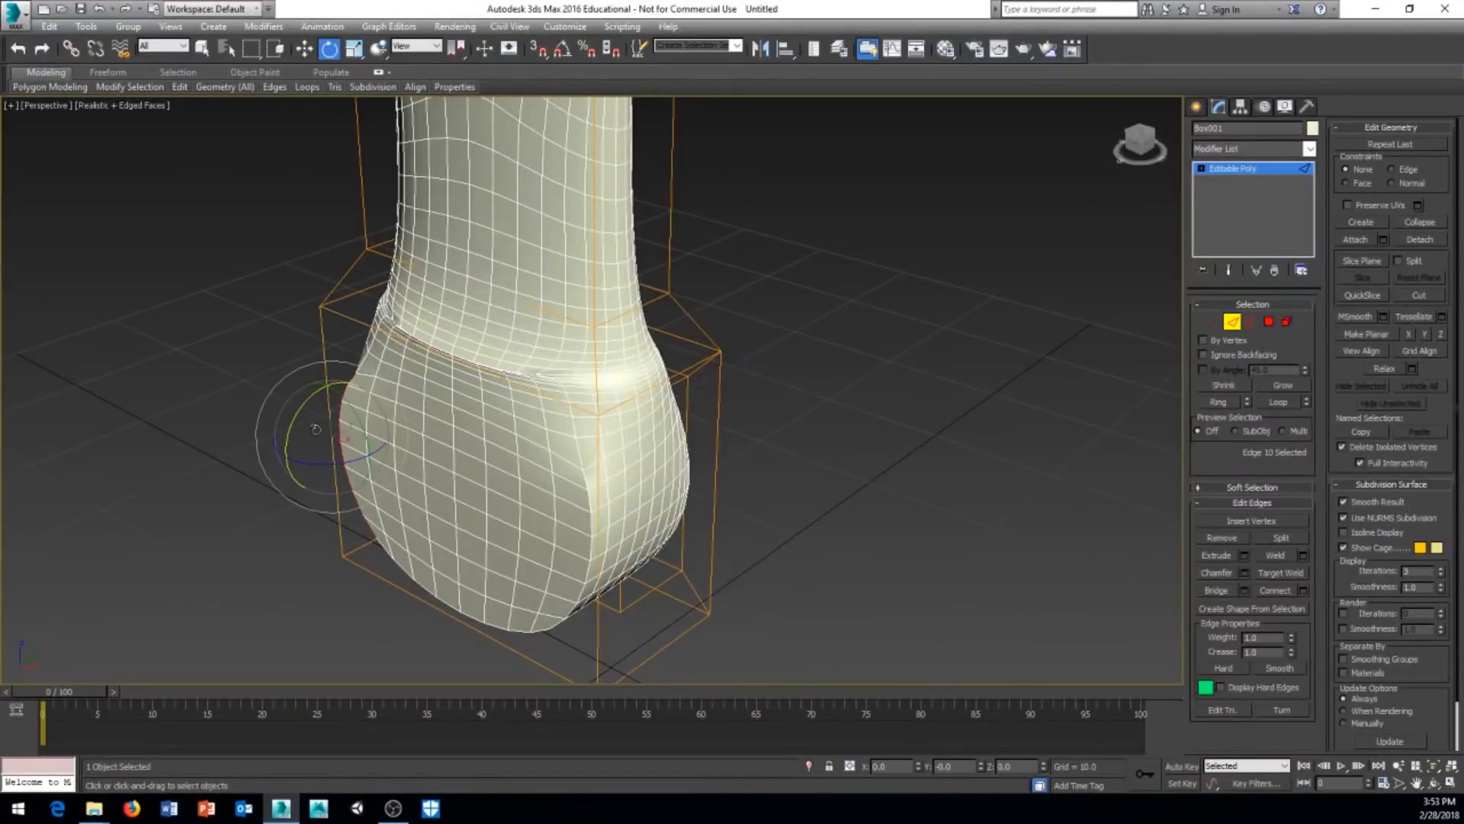
middle_click_drag(315, 427, 488, 417, "alt")
left_click_drag(673, 426, 625, 459)
left_click(590, 503, "ctrl")
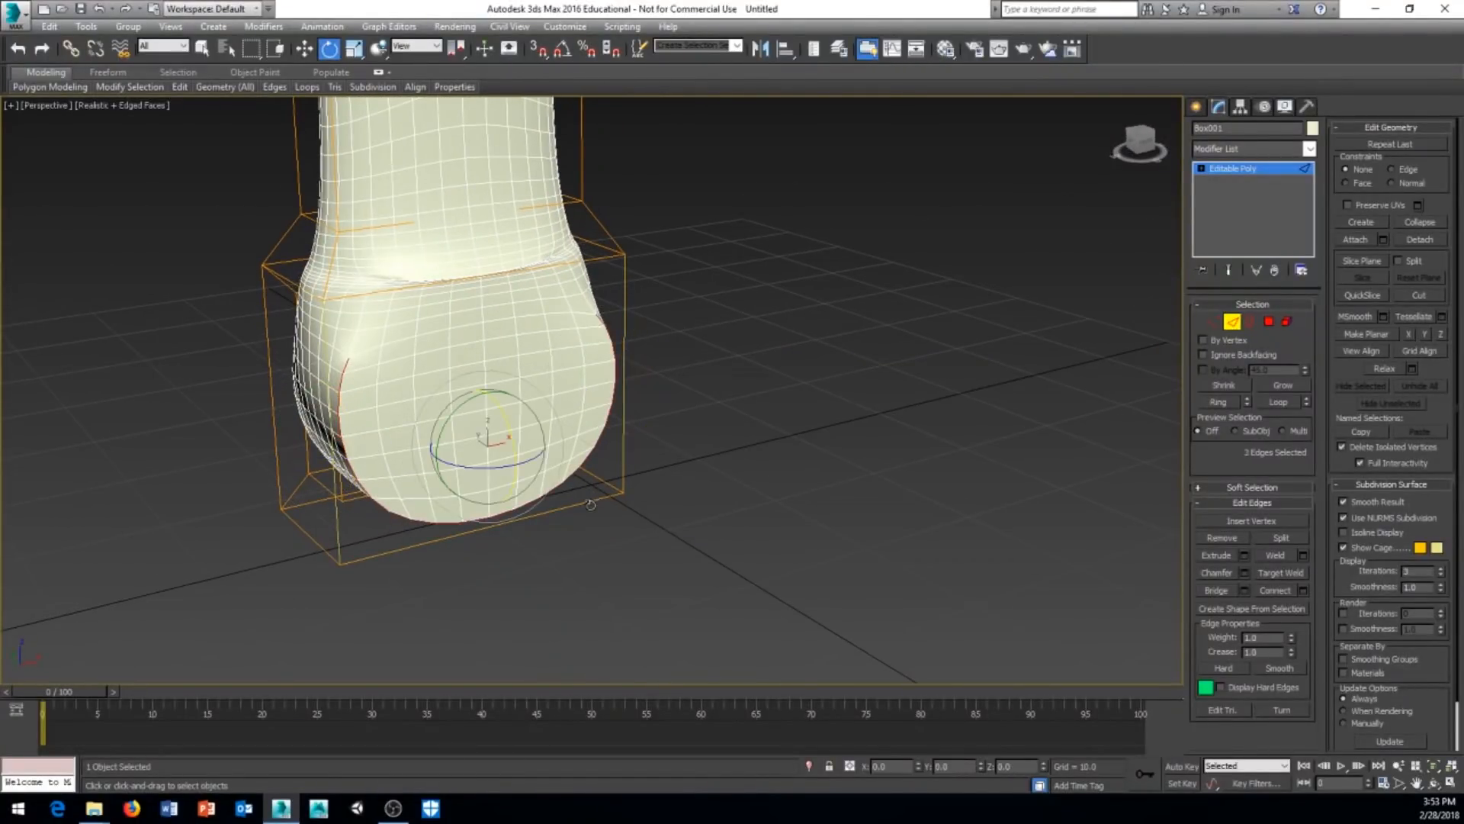
left_click(602, 260, "ctrl")
left_click_drag(1294, 654, 1287, 572)
Select the edges around the lower block's upper rim and along its bottom side and set their crease to 1.0
middle_click_drag(560, 259, 597, 262, "alt")
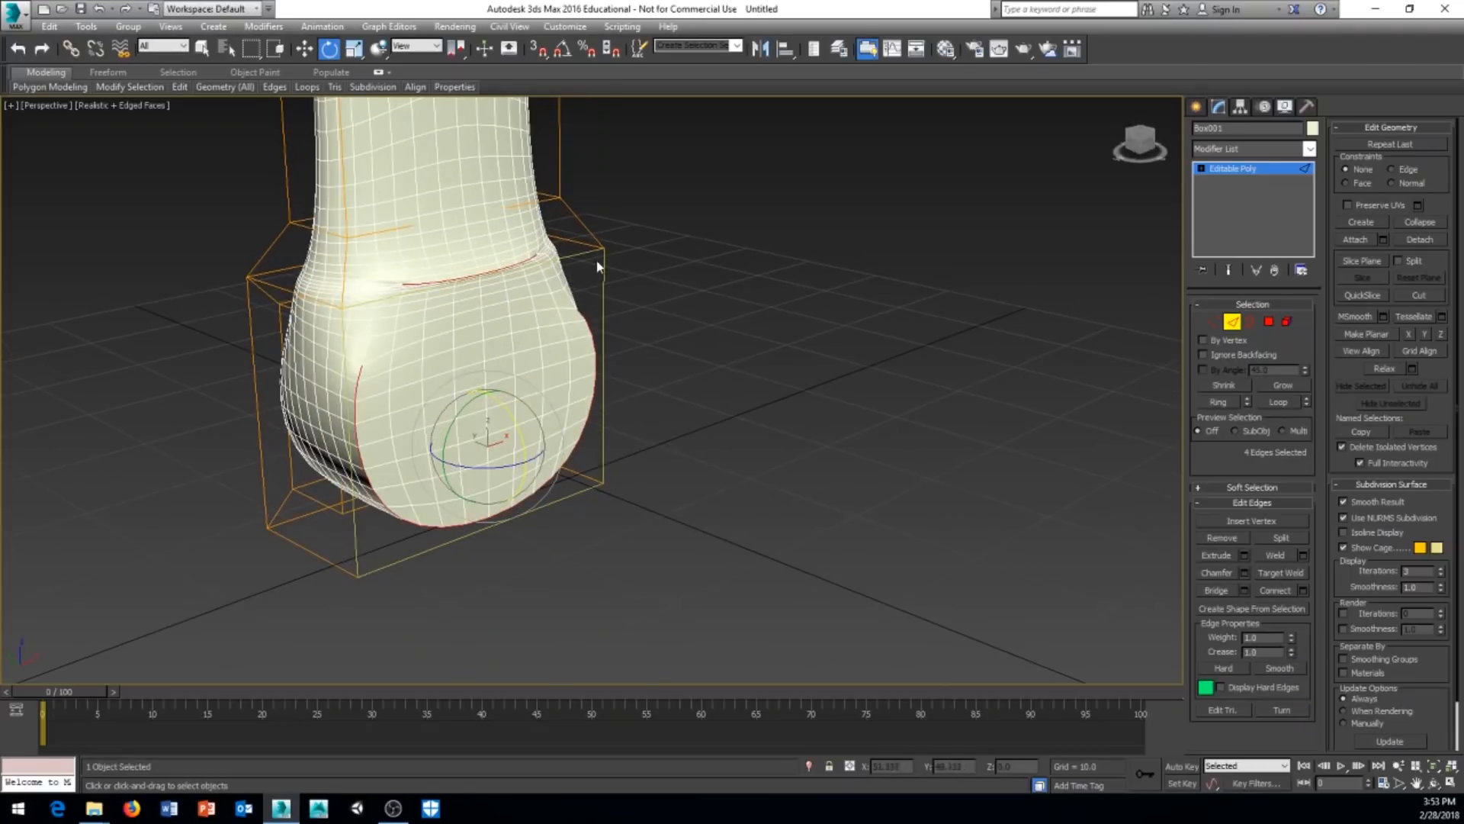
left_click(551, 248, "ctrl")
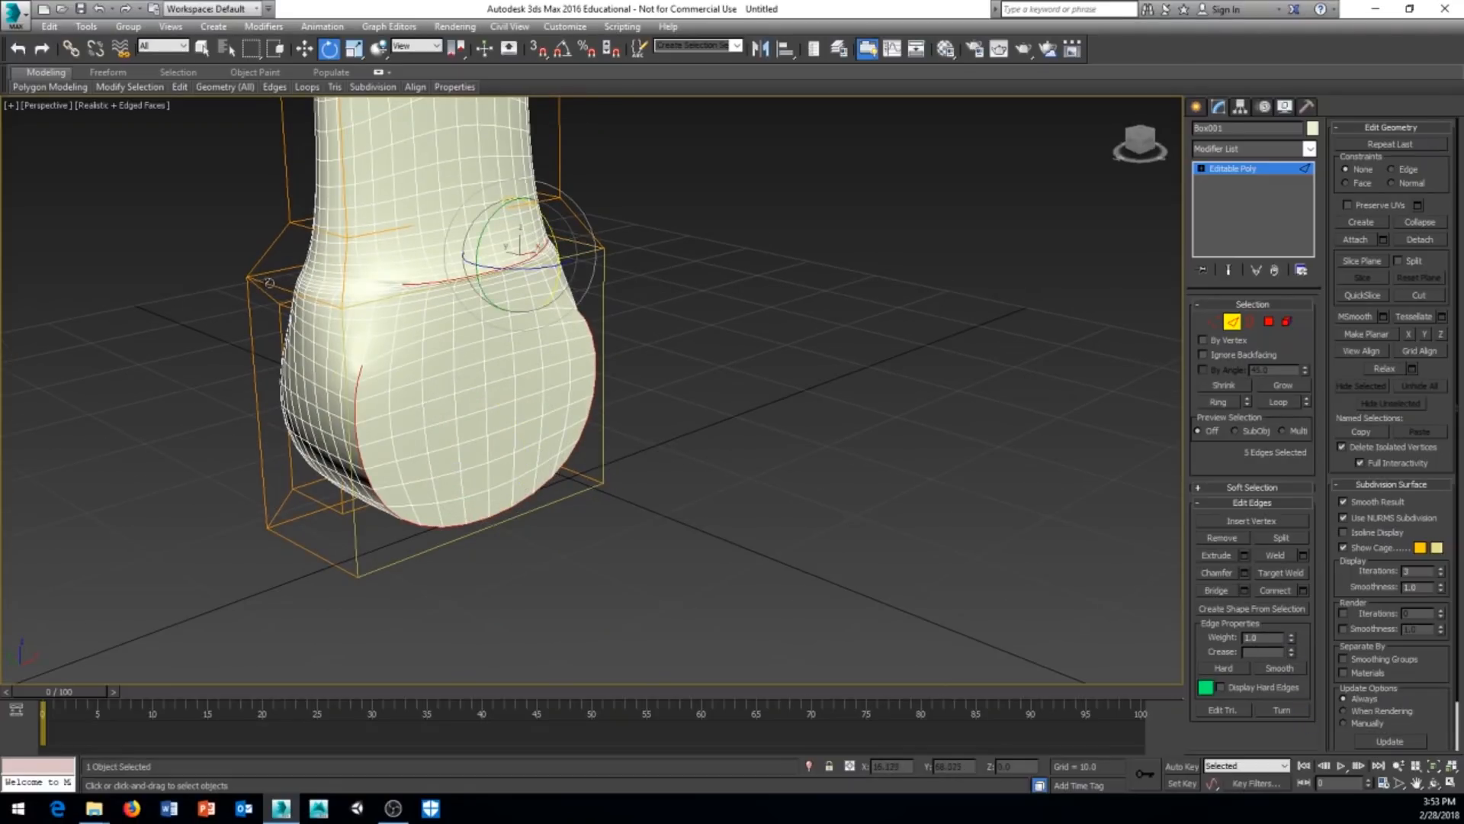
left_click(269, 282, "ctrl")
left_click(317, 557, "ctrl")
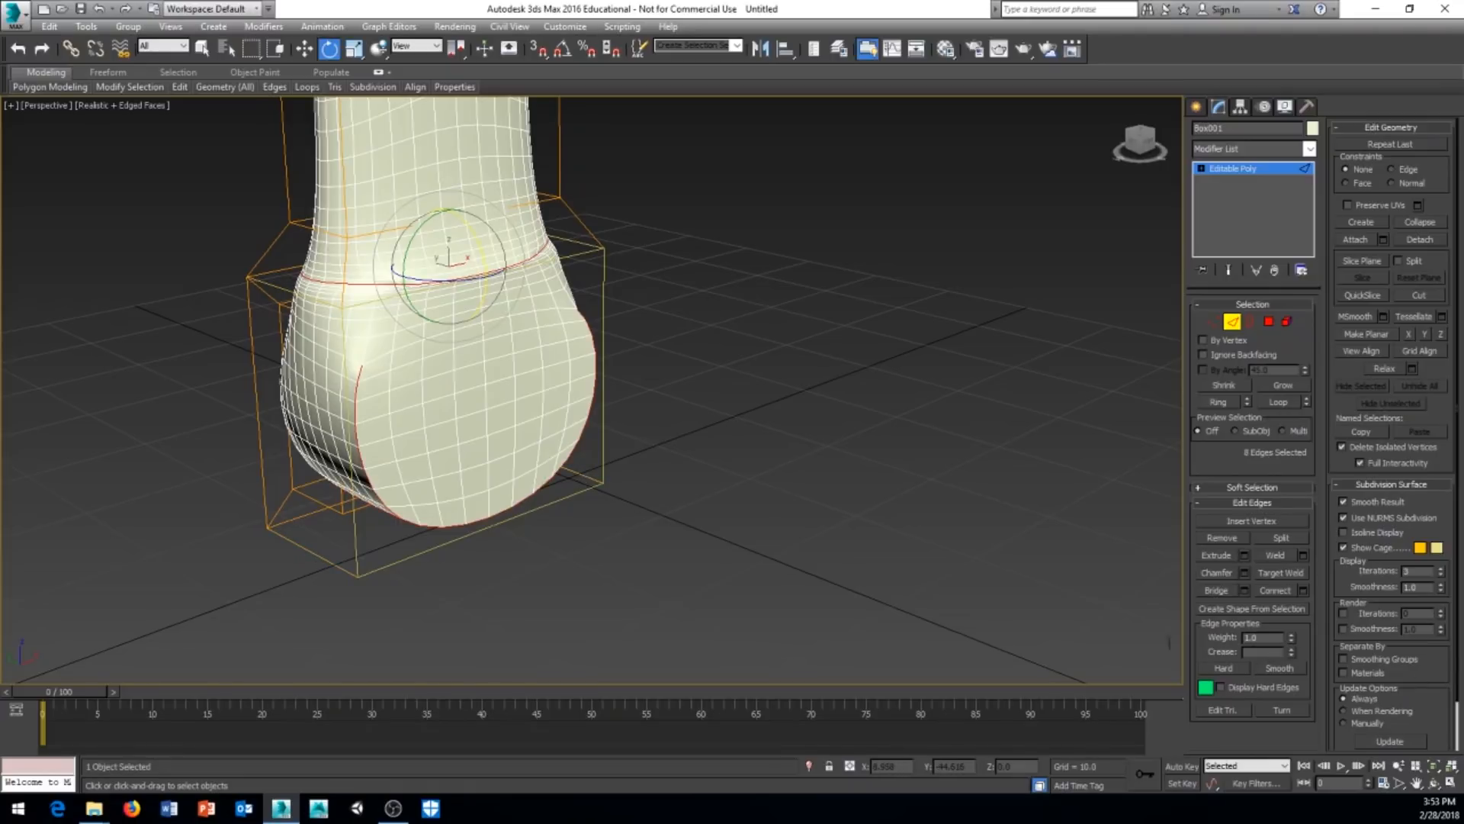
left_click_drag(1291, 654, 1297, 556)
middle_click_drag(647, 415, 809, 403, "alt")
middle_click_drag(606, 388, 823, 416, "alt")
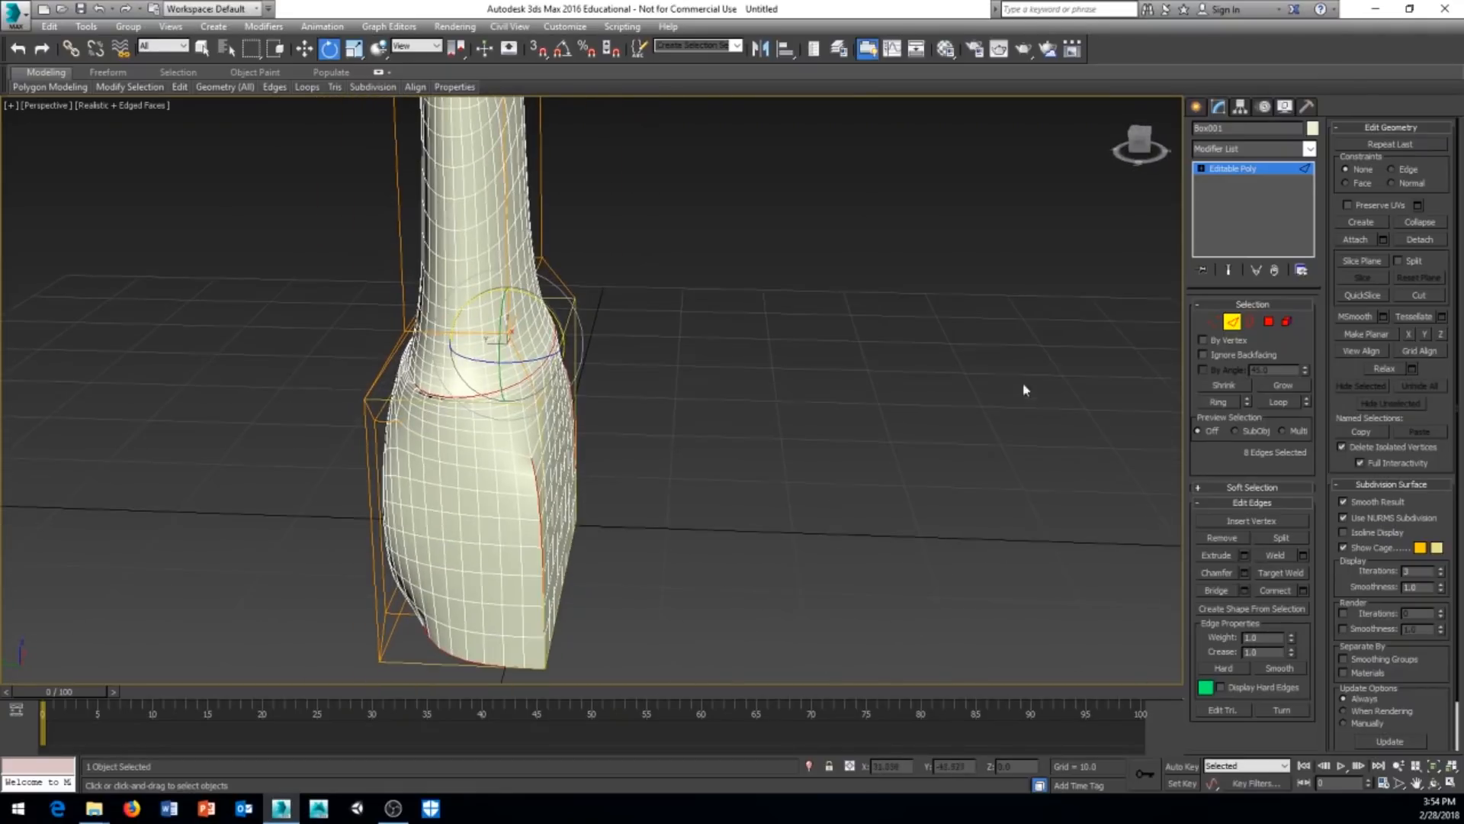
With NURMS Subdivision switched off temporarily, select the edges of the whole lower block and its opening and set their crease to 1.0
left_click(1343, 517)
scroll(696, 461, "up", 2)
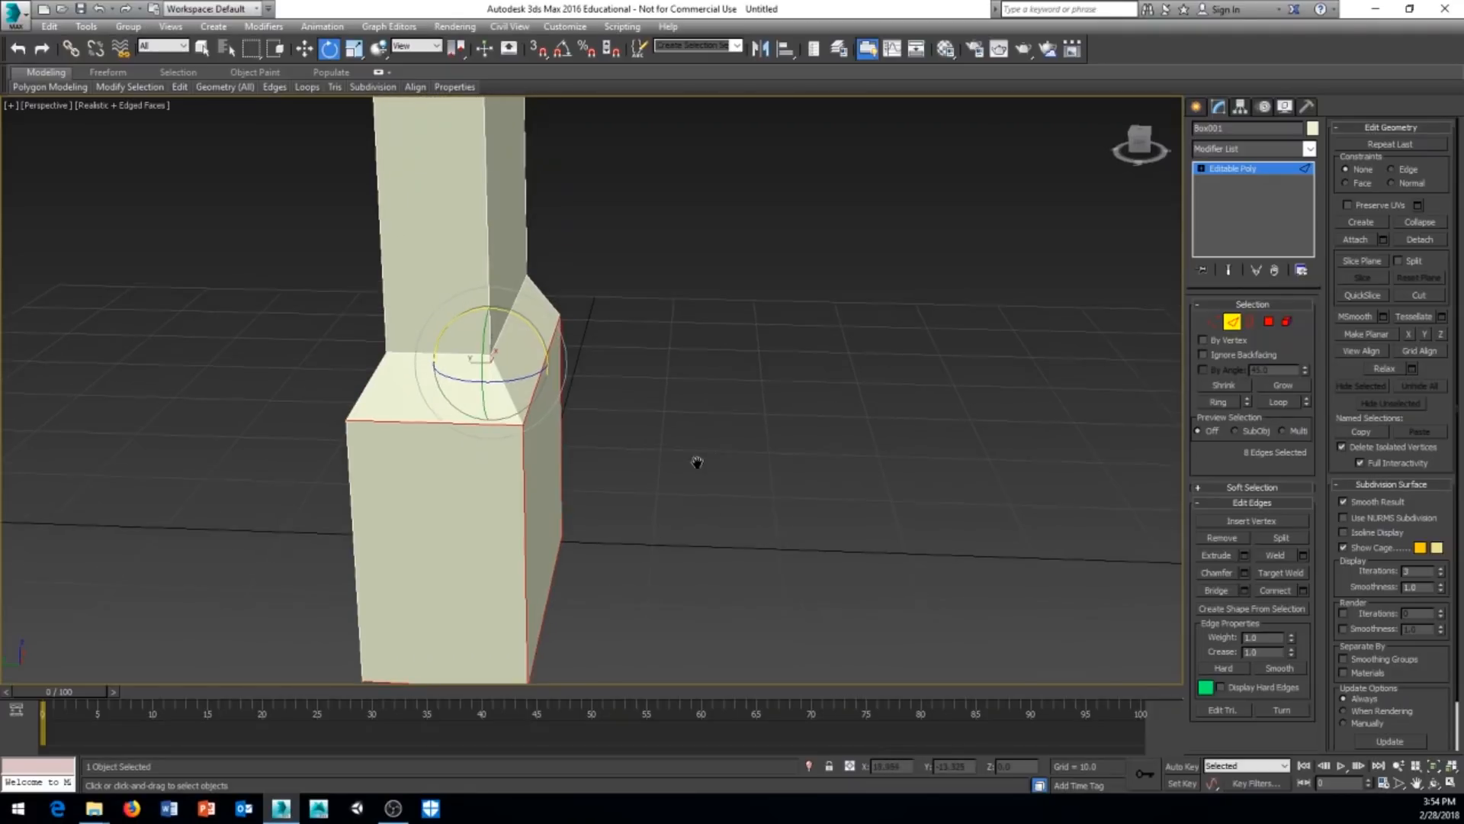
scroll(558, 464, "up", 3)
middle_click_drag(558, 464, 565, 496, "alt")
left_click_drag(407, 343, 878, 681)
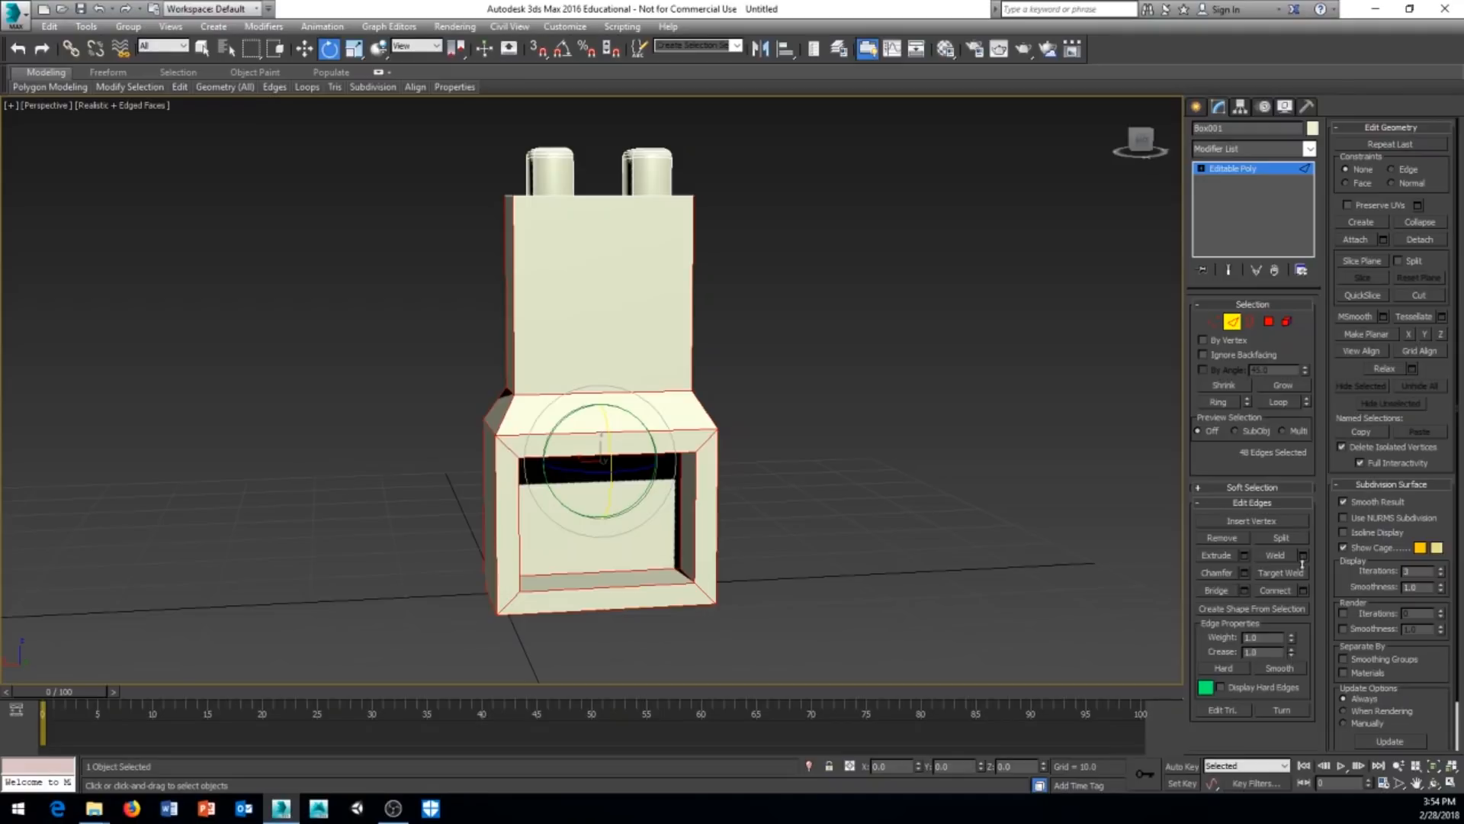
left_click(1344, 517)
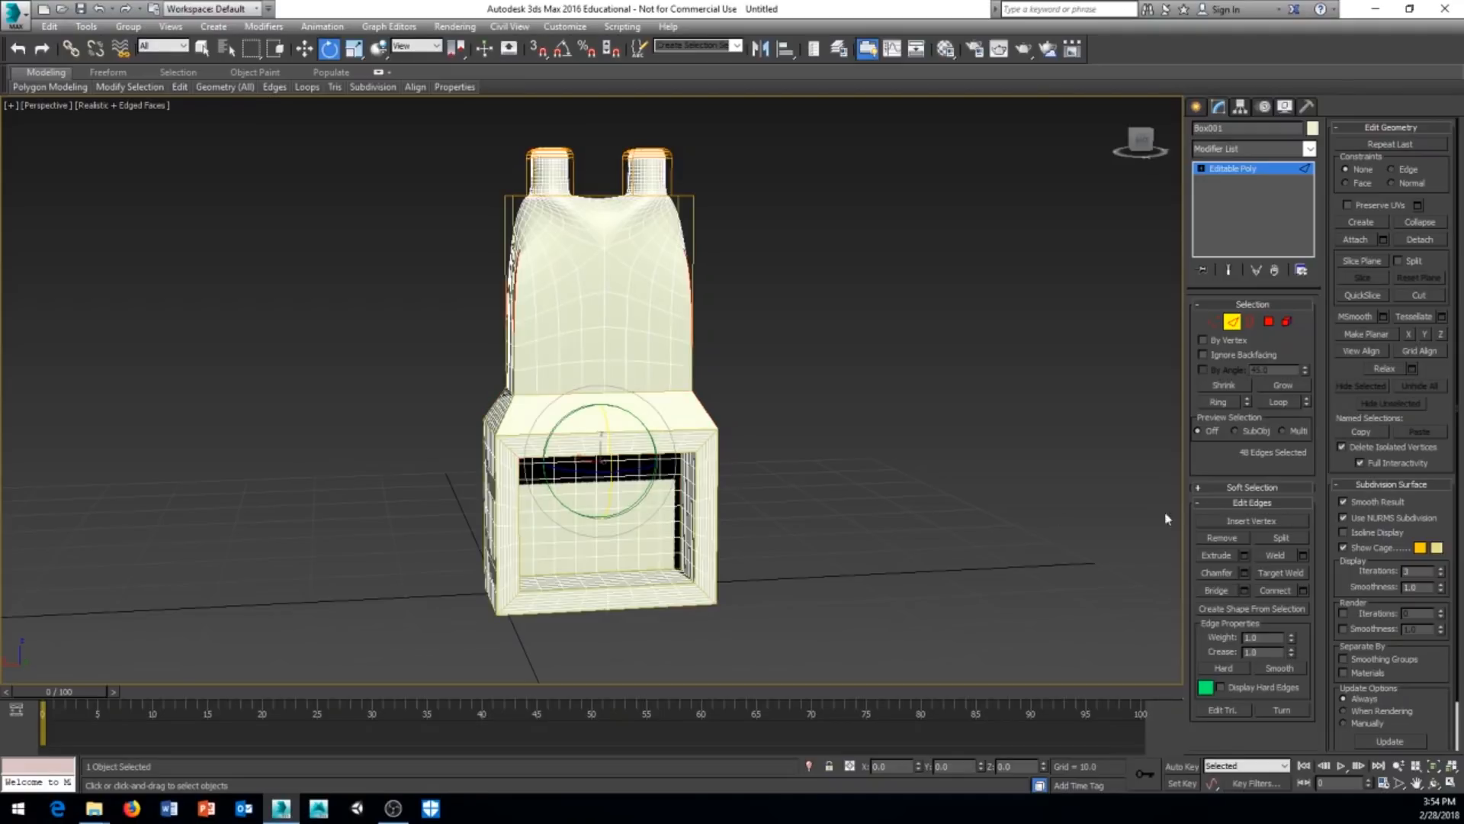
Select the edges around the top of the tall upper block and set their crease to 1.0
middle_click_drag(836, 503, 622, 475, "alt")
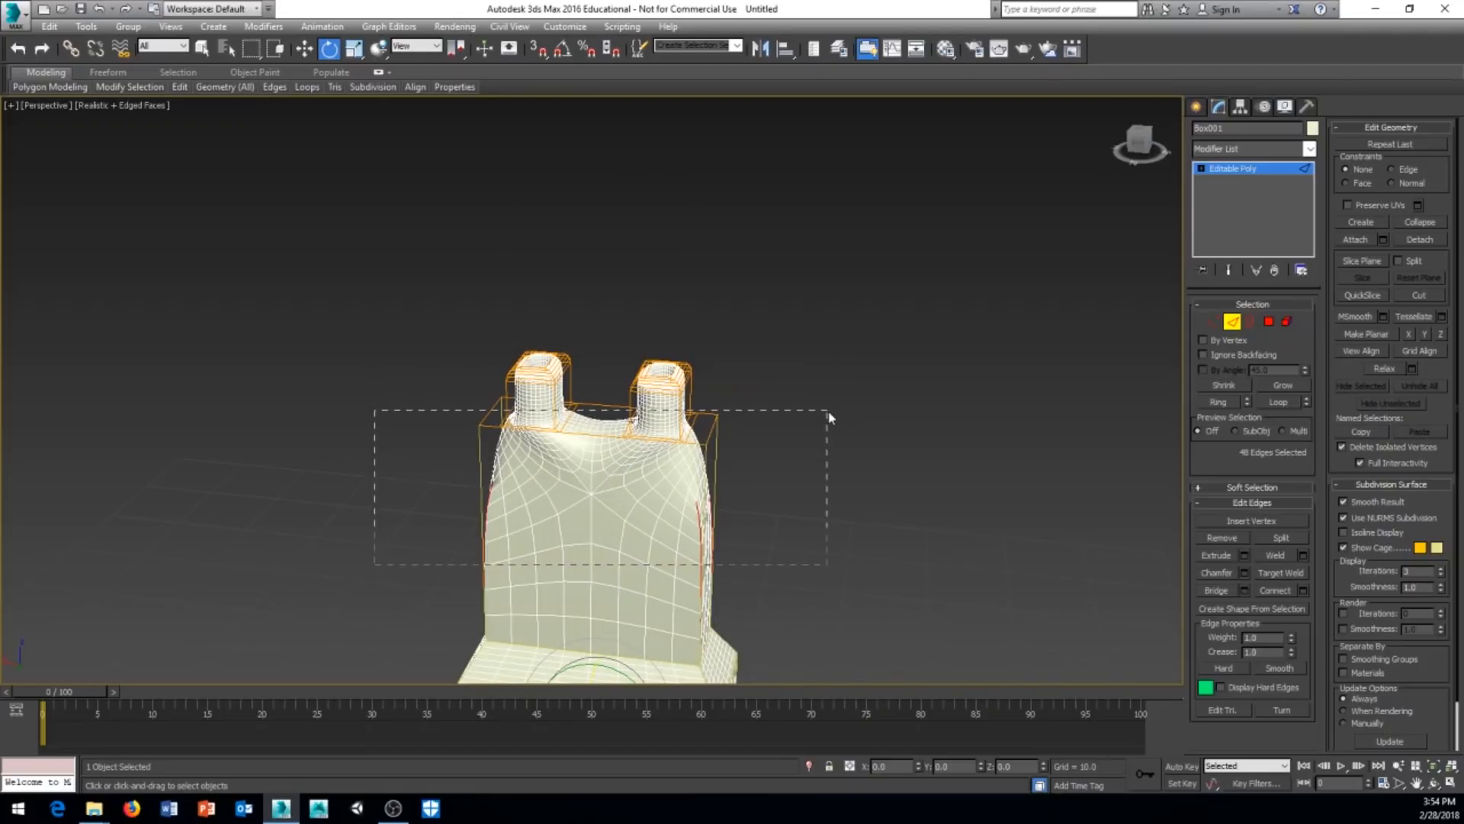
left_click_drag(829, 413, 832, 412)
middle_click_drag(795, 499, 819, 451, "alt")
left_click_drag(330, 592, 939, 408)
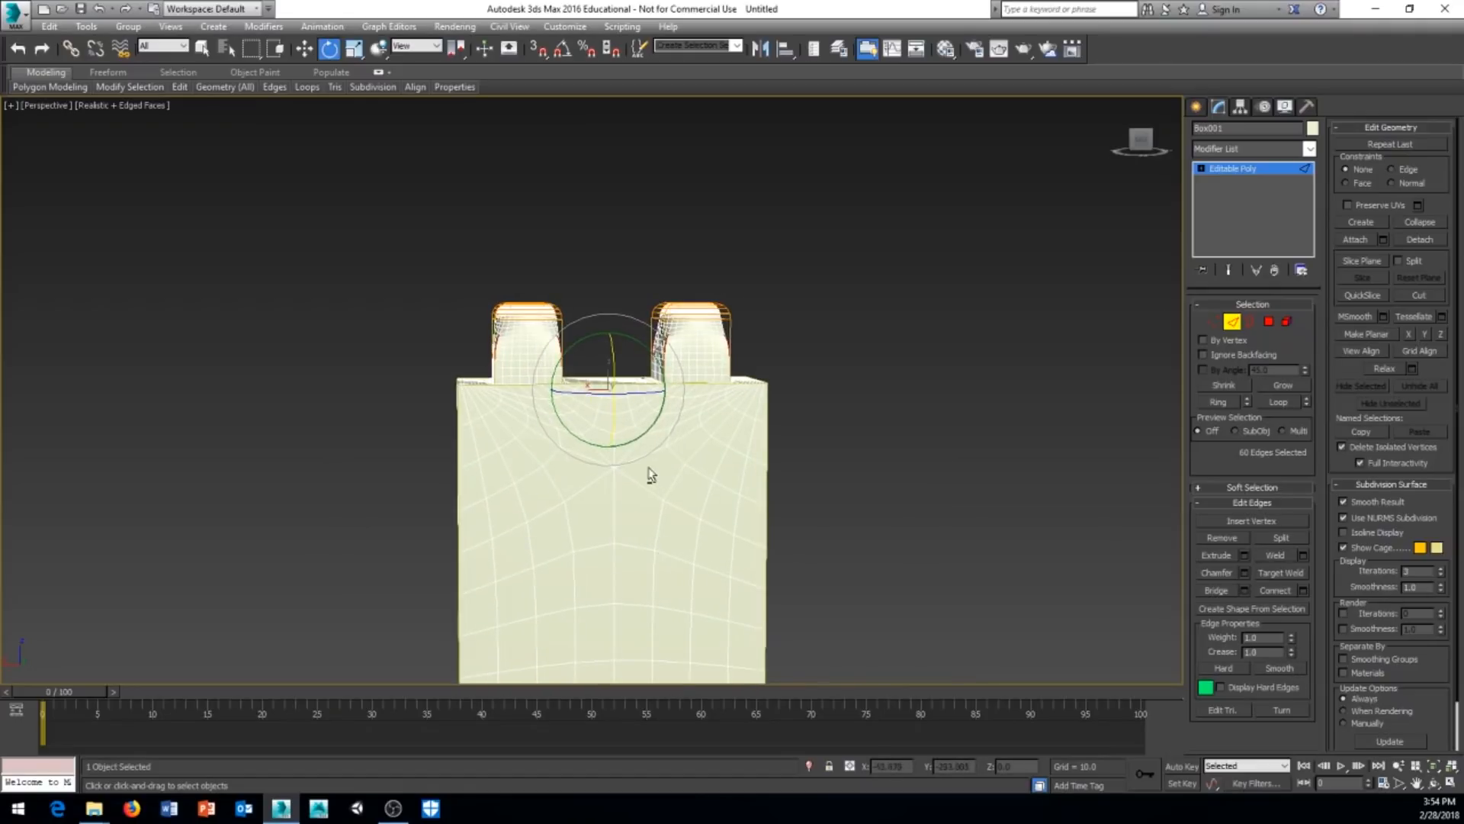
Select the edges of the two chimney pots, try raising their crease, and reset it to 0.0
left_click_drag(768, 270, 456, 363)
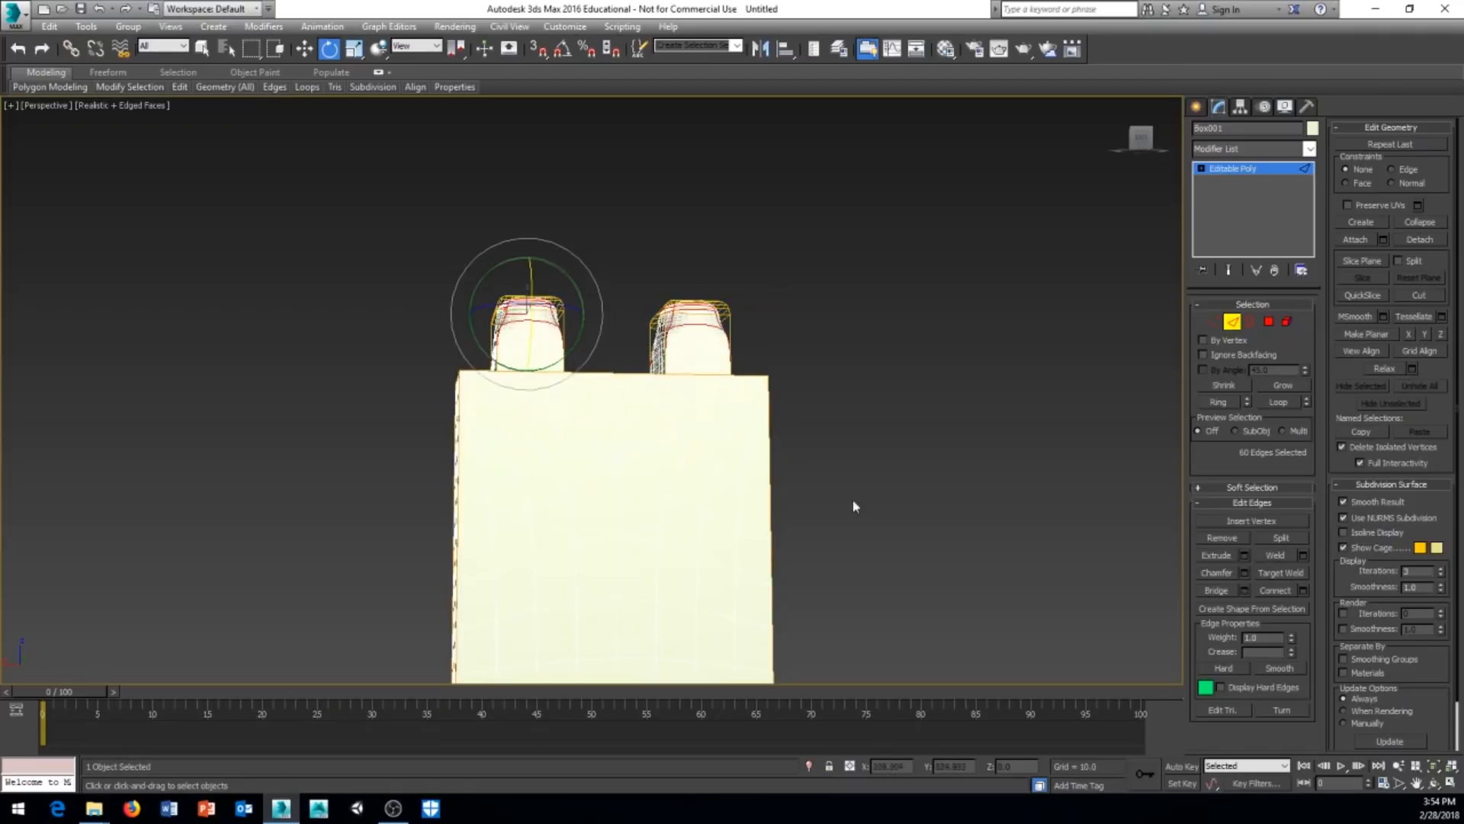
right_click(1292, 655)
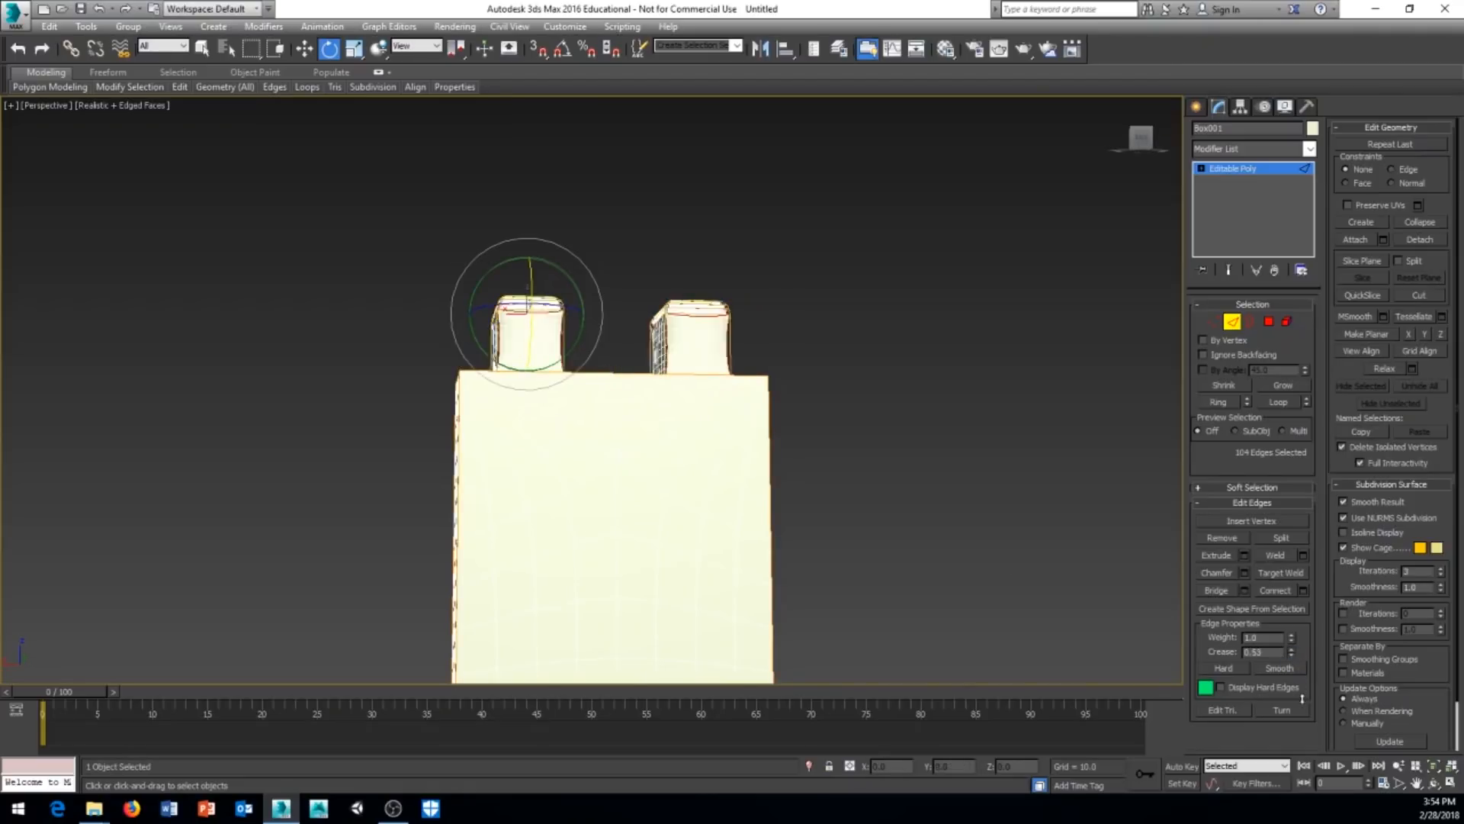
middle_click_drag(709, 130, 761, 352, "alt")
middle_click_drag(774, 428, 779, 417, "alt")
scroll(788, 419, "down", 6)
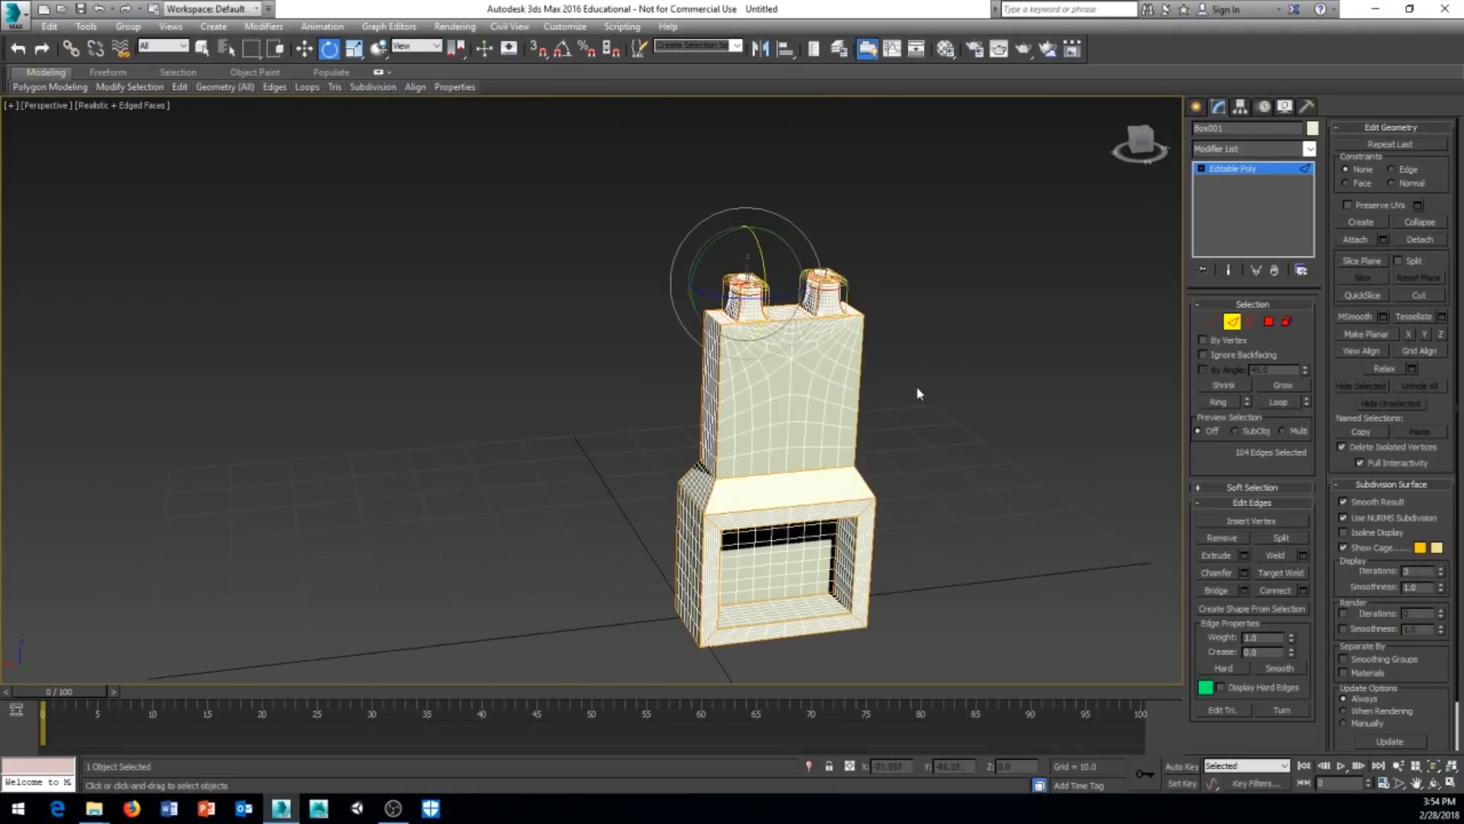
Display the viewport polygon and vertex statistics and toggle NURMS Subdivision off and on to compare the mesh
key("7")
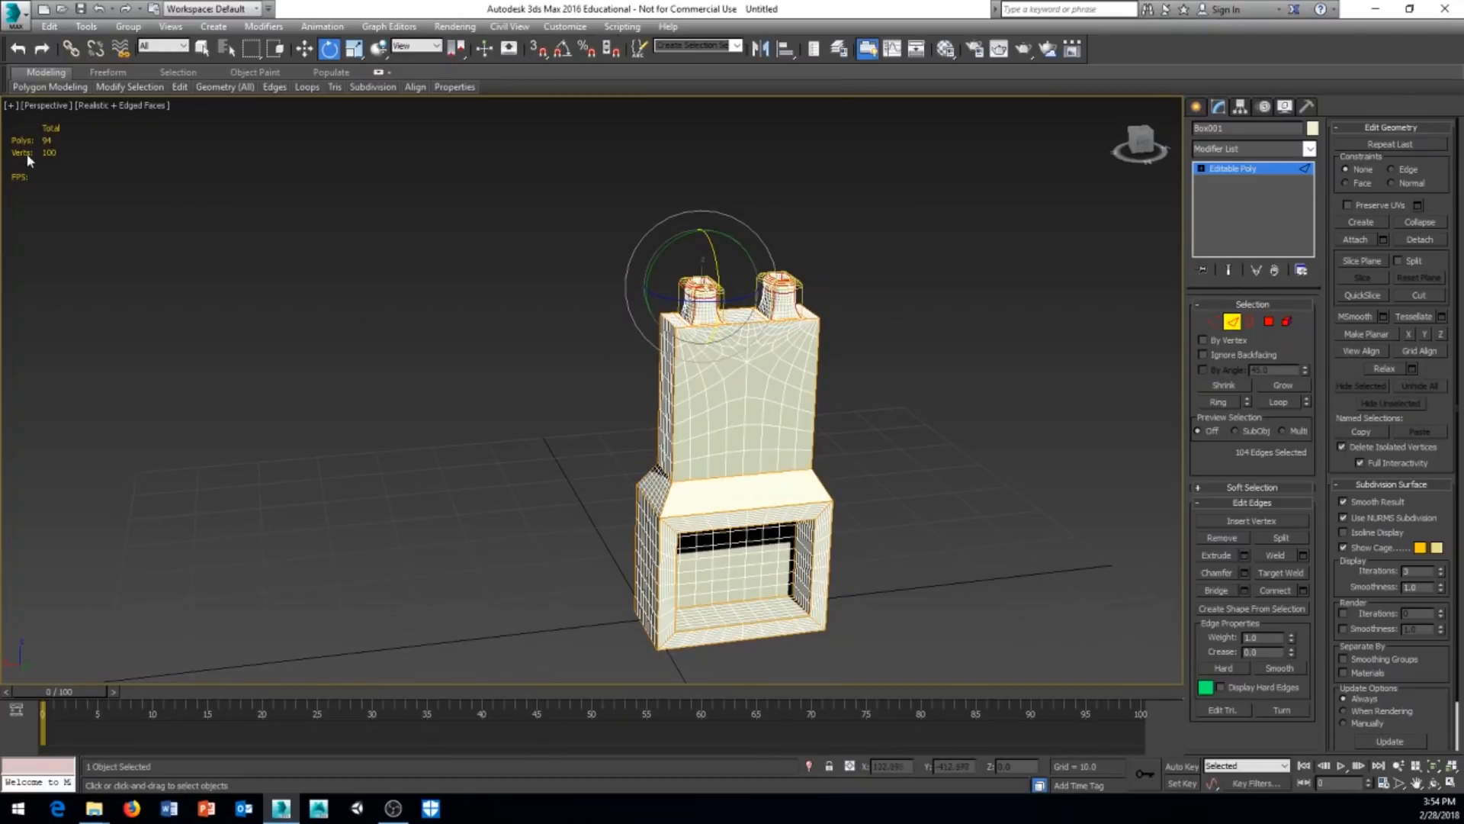
middle_click_drag(358, 293, 298, 303)
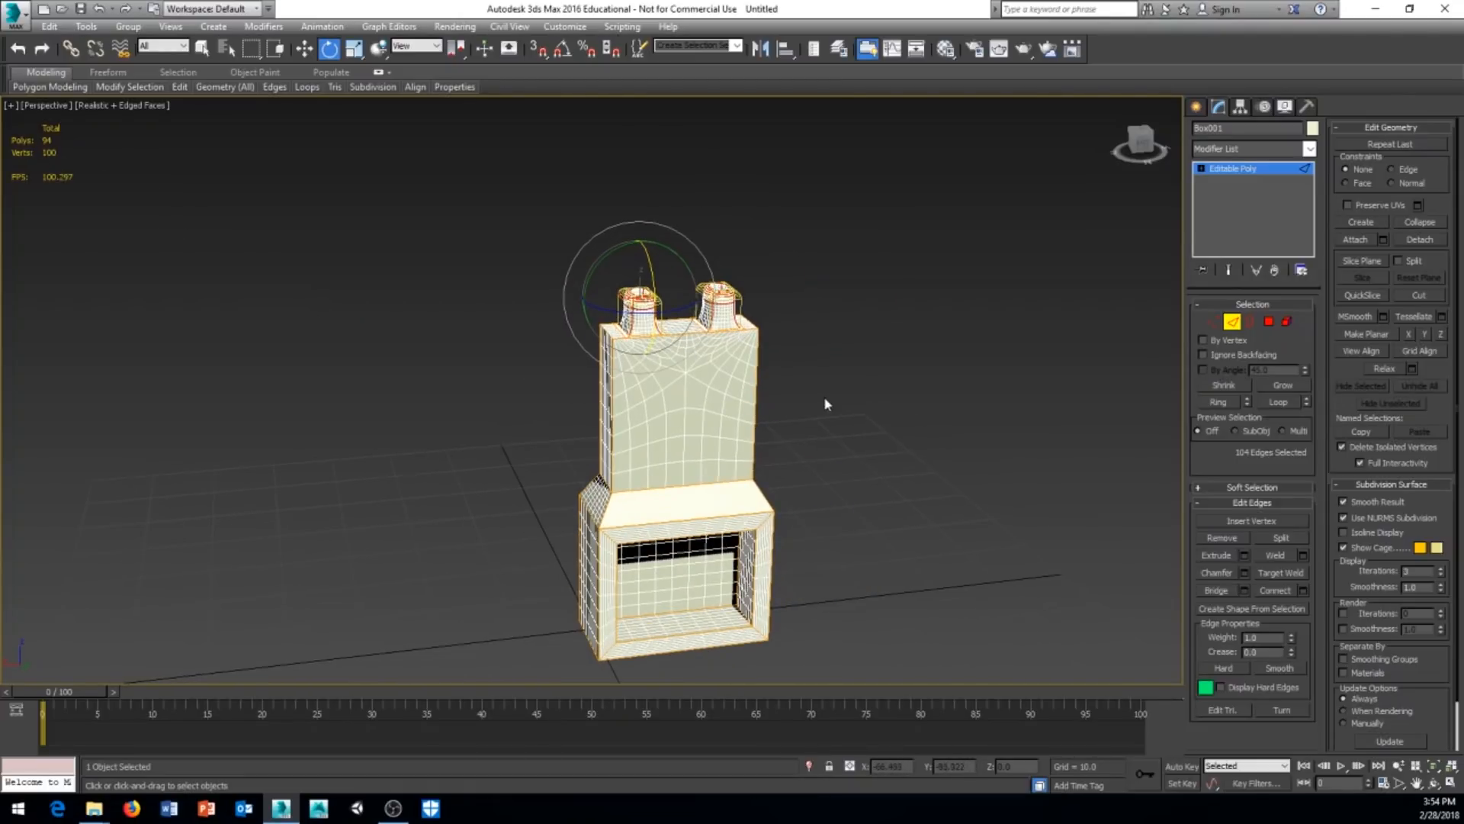
middle_click_drag(833, 403, 772, 398)
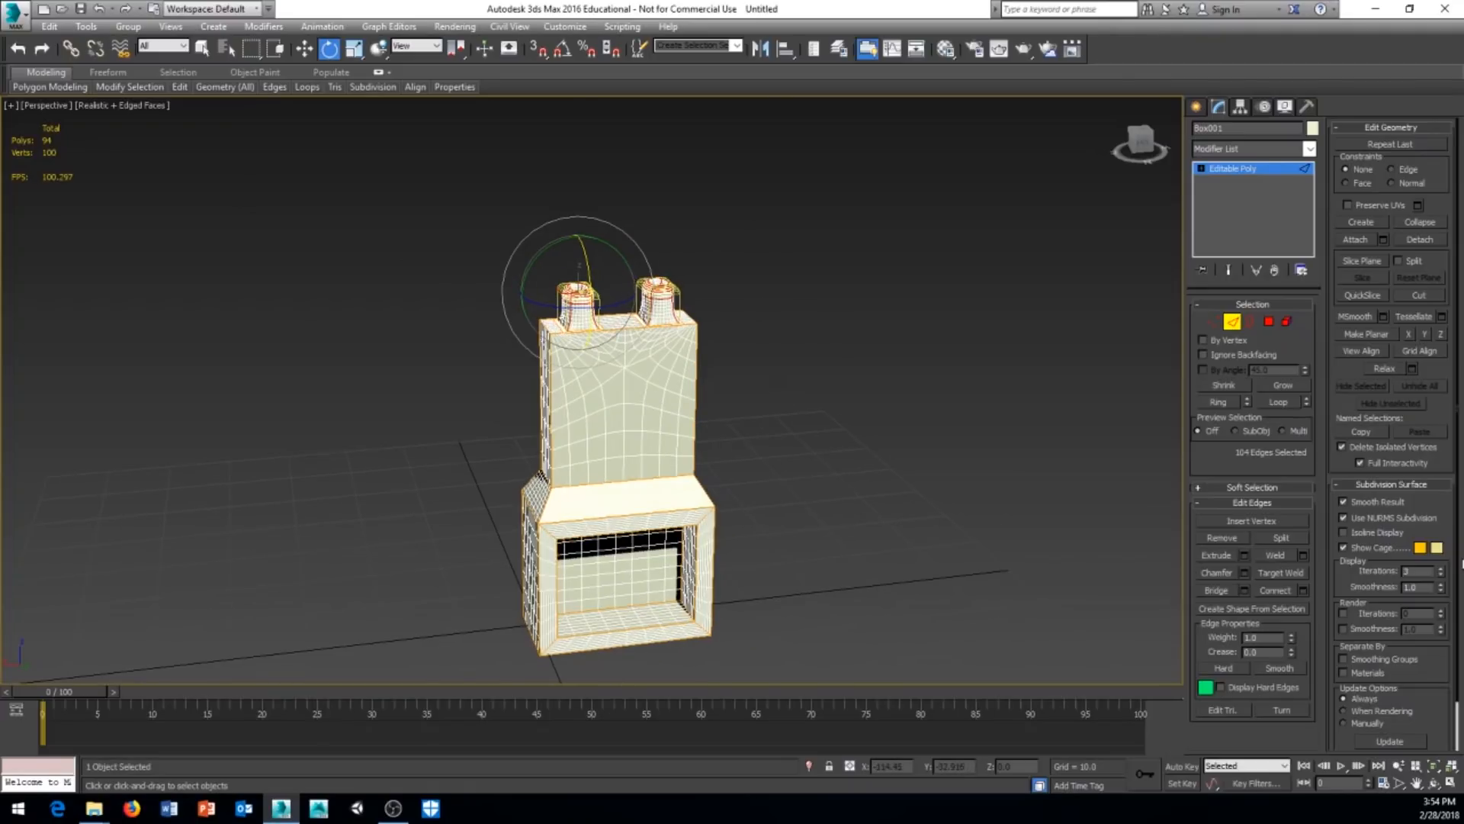
left_click(1344, 517)
left_click(1343, 517)
Leave edge level and clone the whole fireplace with the Move tool about 40 units along the X axis
middle_click_drag(849, 491, 708, 432)
right_click(694, 418)
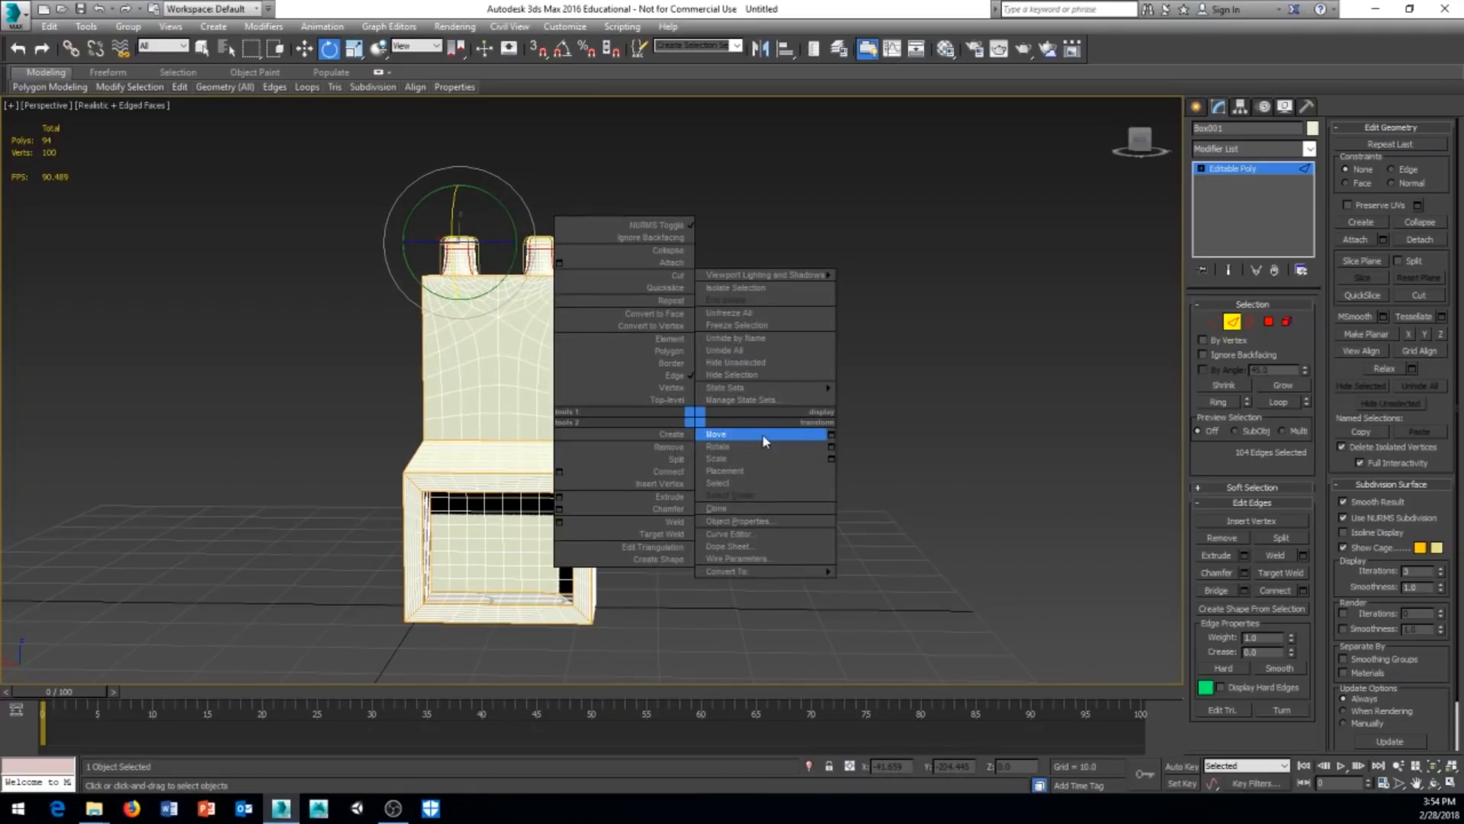
left_click(763, 435)
left_click(1254, 170)
middle_click_drag(744, 327, 673, 332)
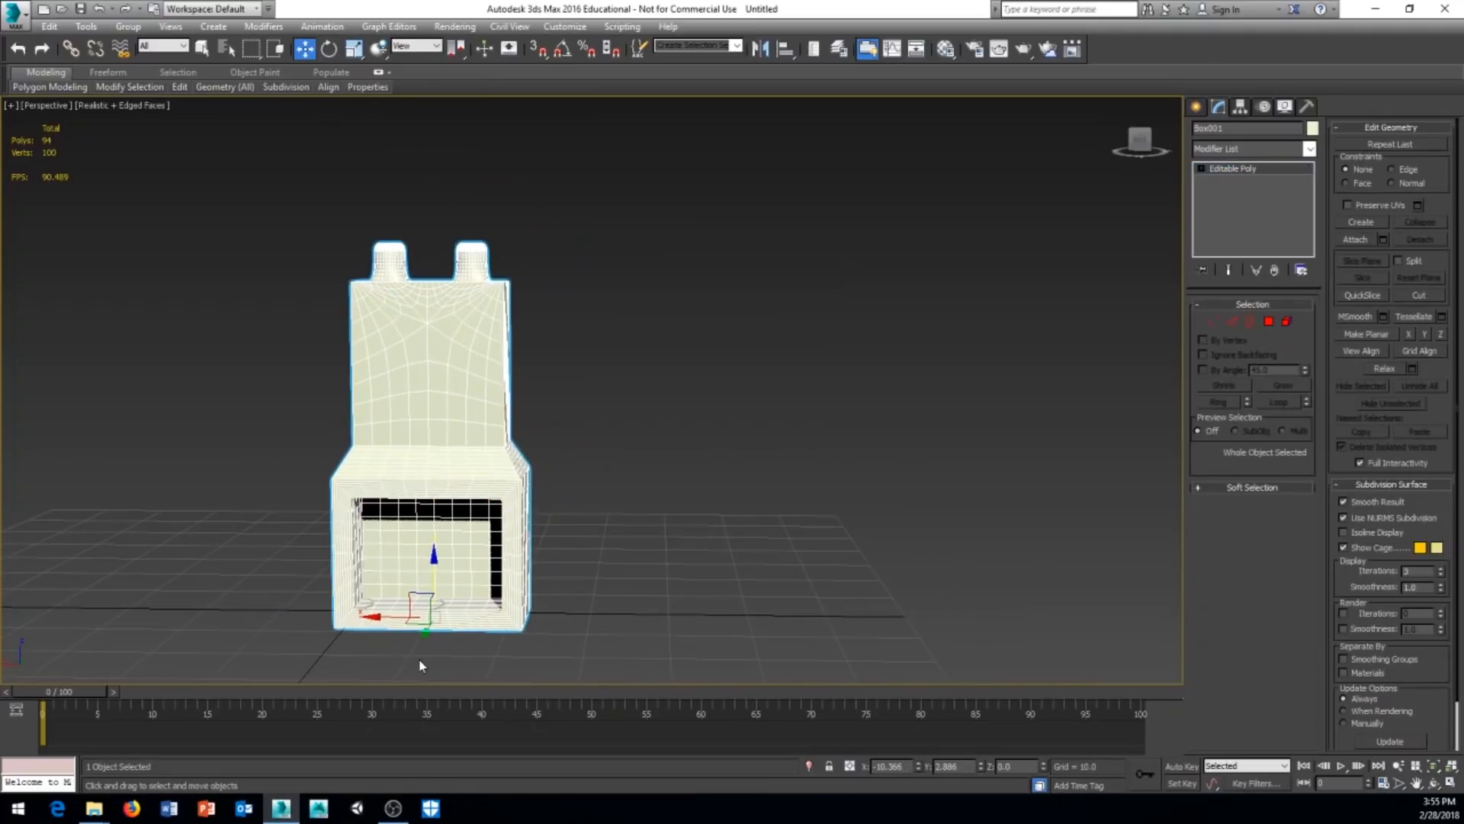
mouse_move(387, 617)
left_mouse_down("shift")
mouse_move(721, 618)
mouse_move(706, 619)
left_mouse_up("shift")
left_click(738, 467)
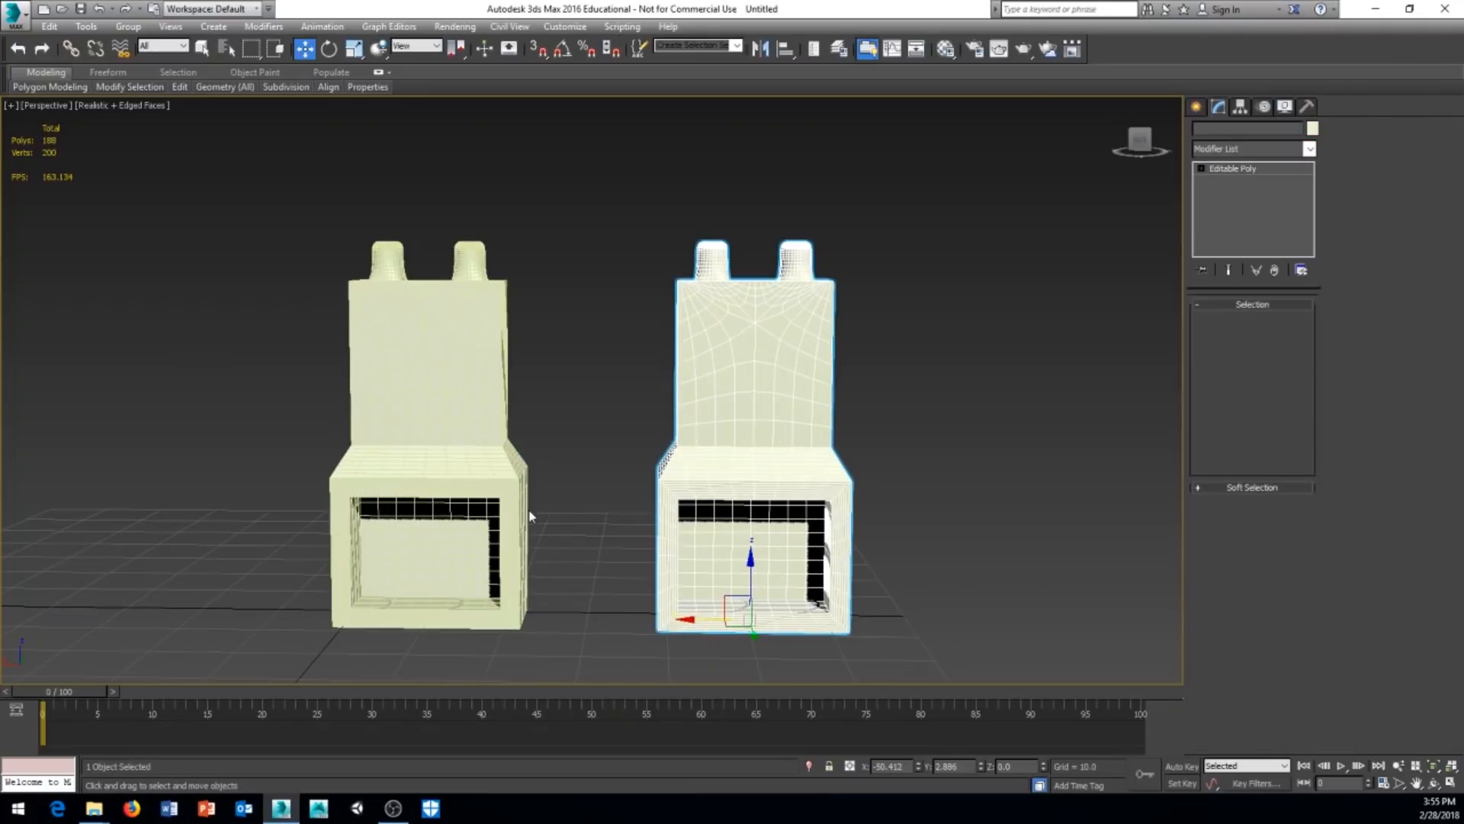
Convert the cloned fireplace to an Editable Poly so its subdivision becomes real geometry
middle_click_drag(620, 533, 652, 550, "alt")
right_click(767, 405)
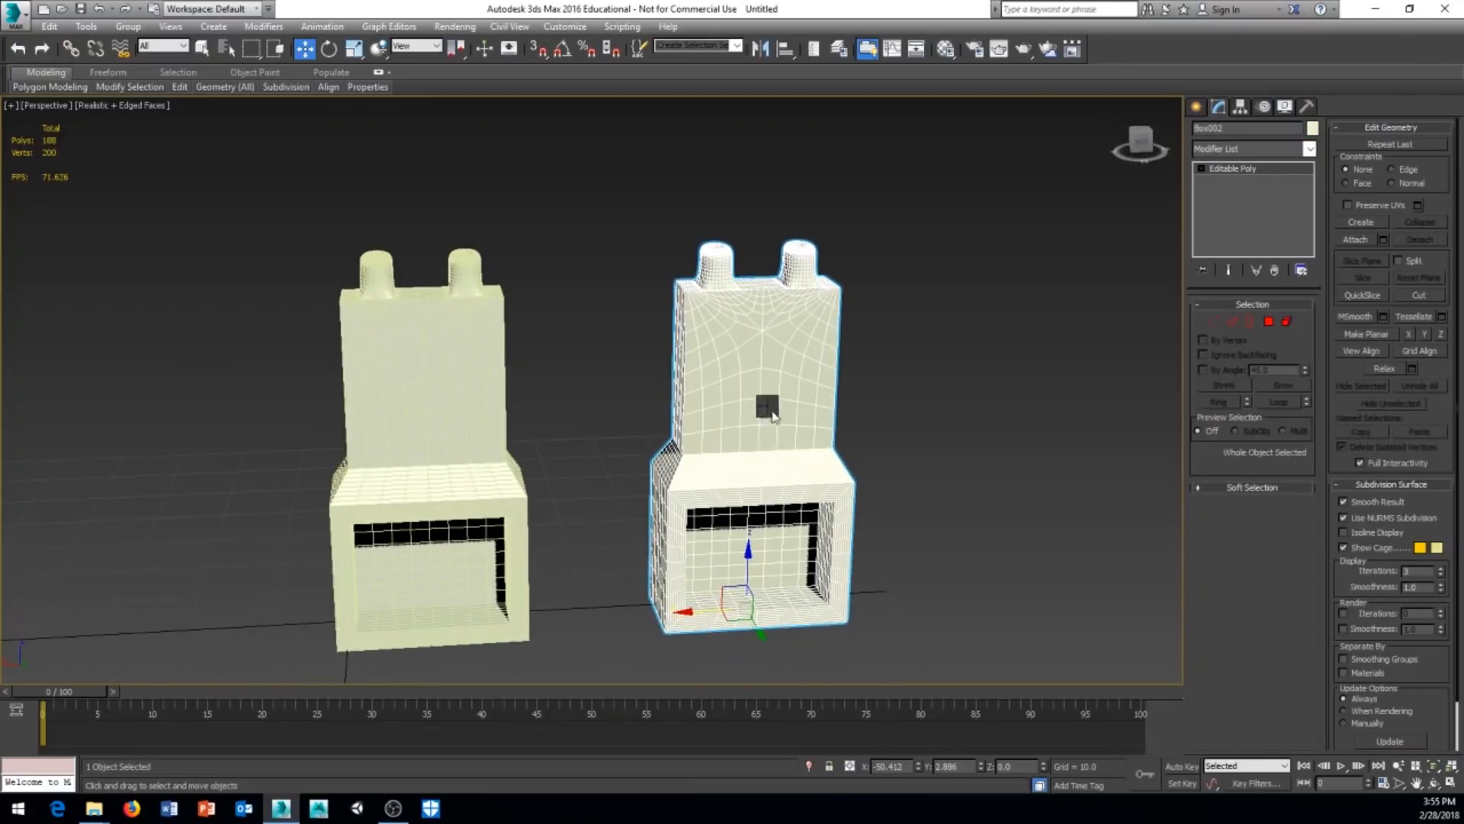
mouse_move(819, 566)
left_click(712, 572)
Compare the original fireplace with the converted clone by selecting each in turn, ending with the clone selected
middle_click_drag(662, 294, 585, 301)
left_click_drag(821, 245, 577, 512)
middle_click_drag(419, 415, 448, 396)
left_click(448, 395)
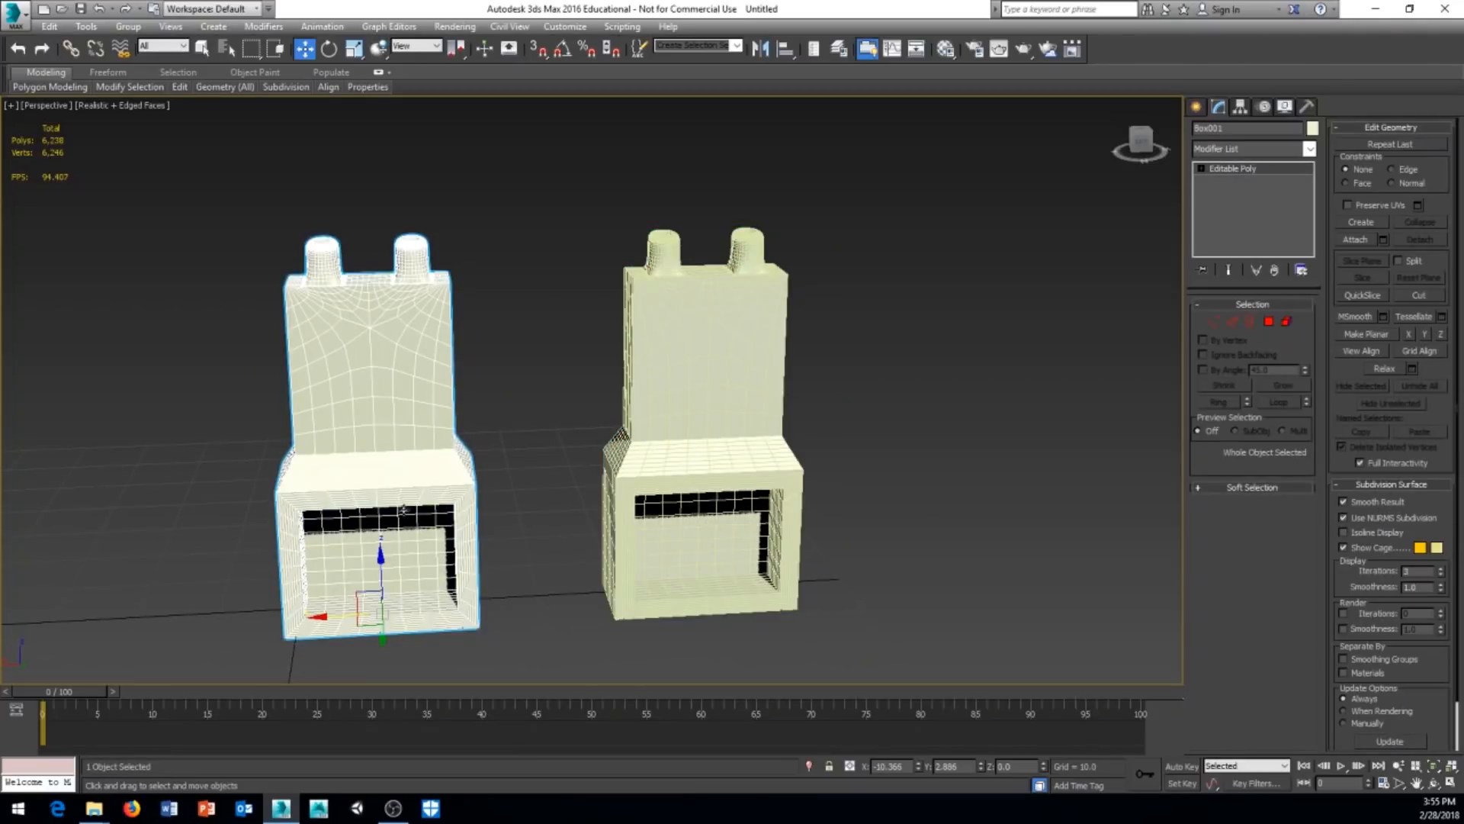
middle_click_drag(404, 509, 427, 456)
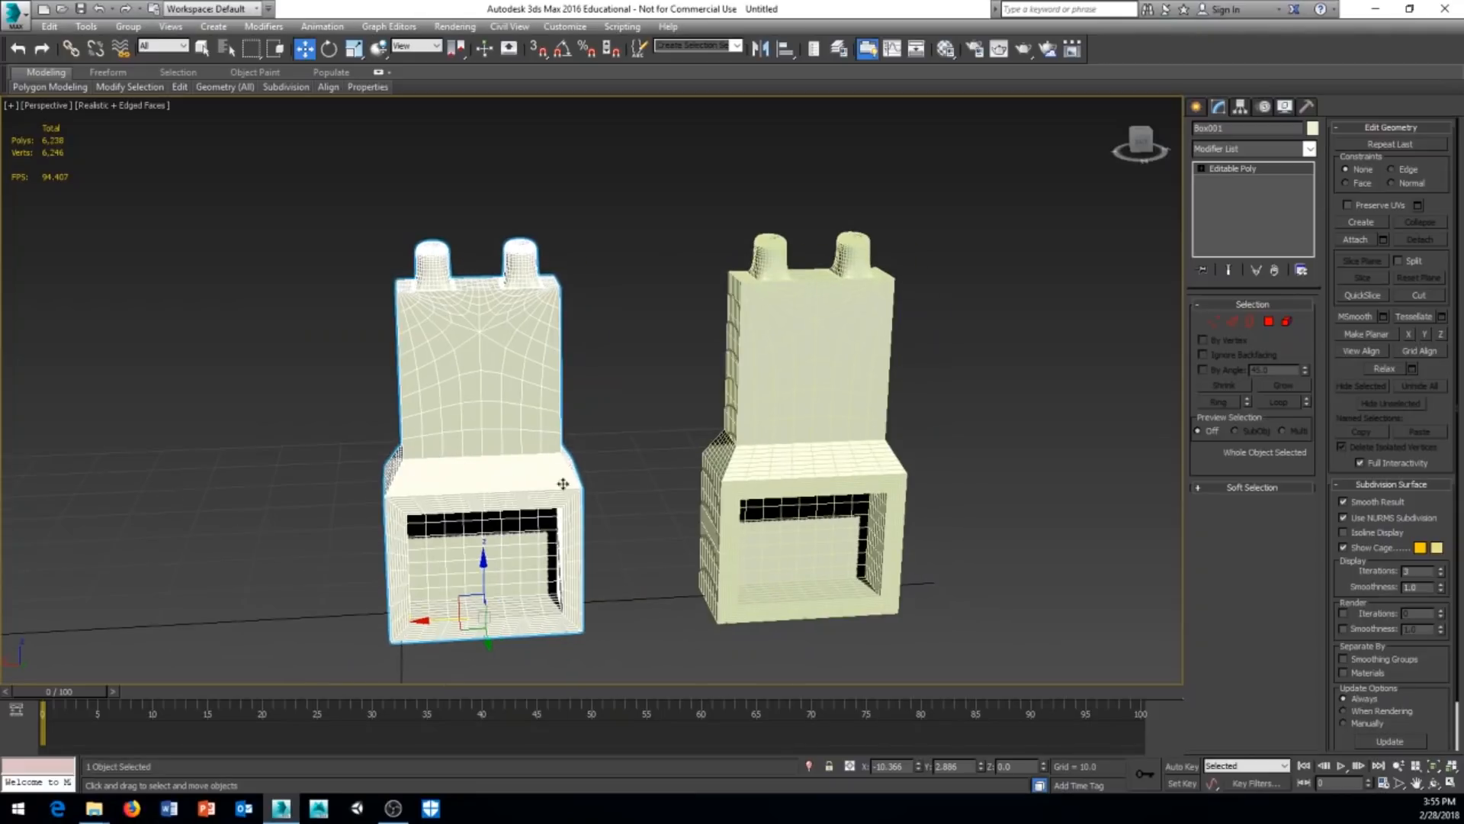
middle_click_drag(599, 483, 579, 472, "alt")
middle_click_drag(749, 435, 591, 419)
left_click(611, 414)
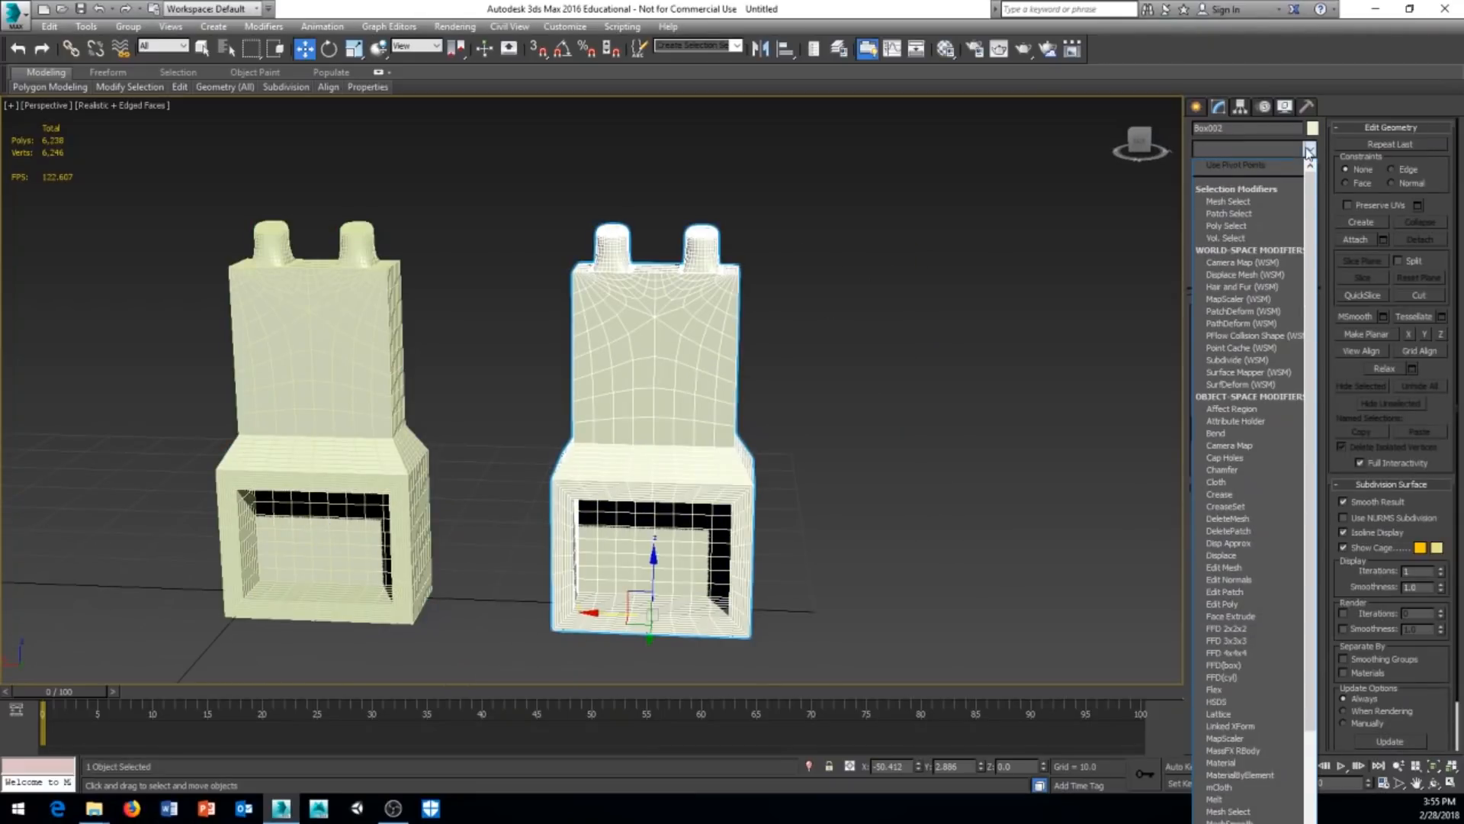
type("tu")
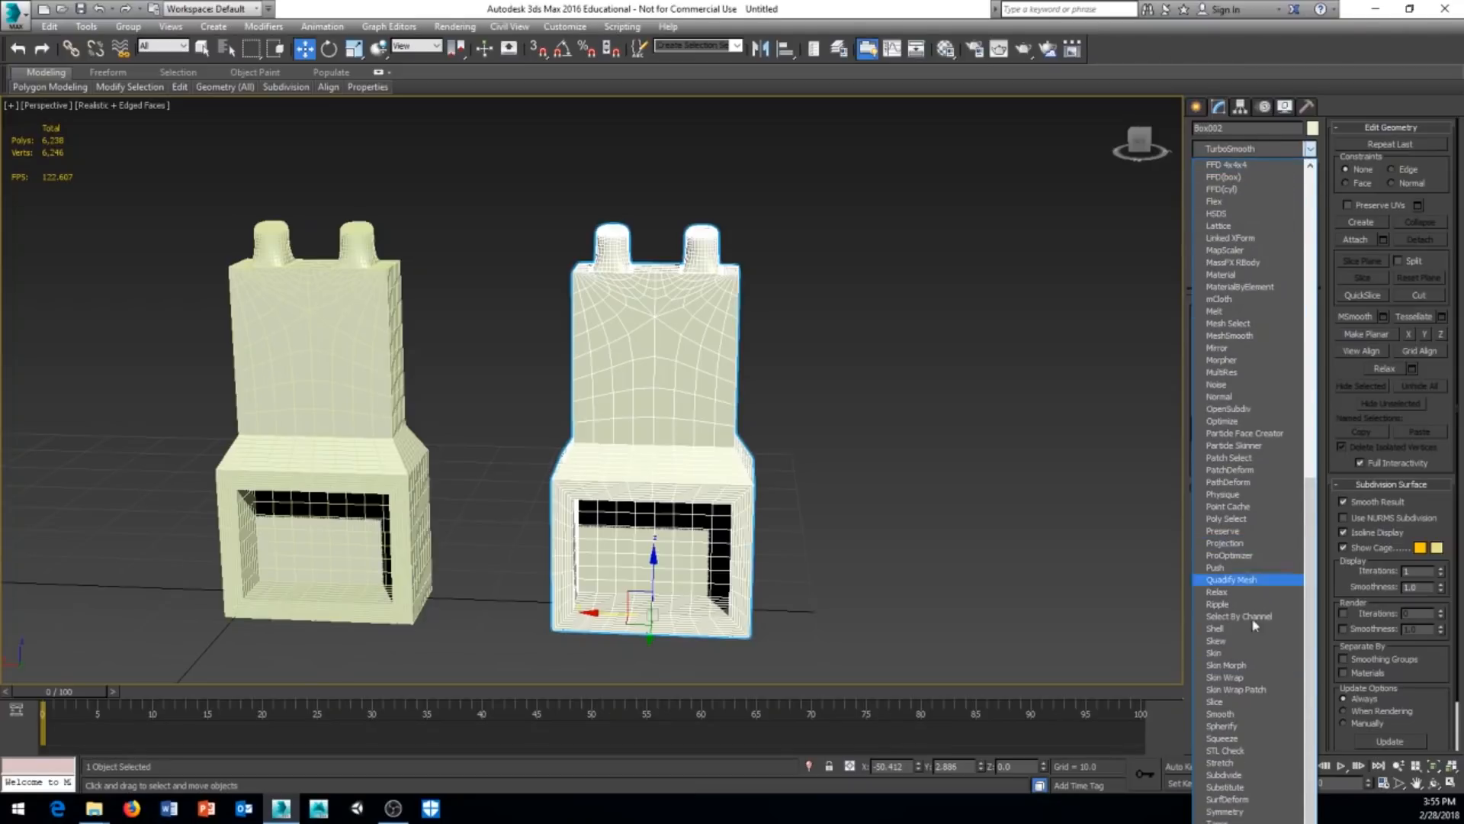
left_click(1239, 799)
right_click(1269, 164)
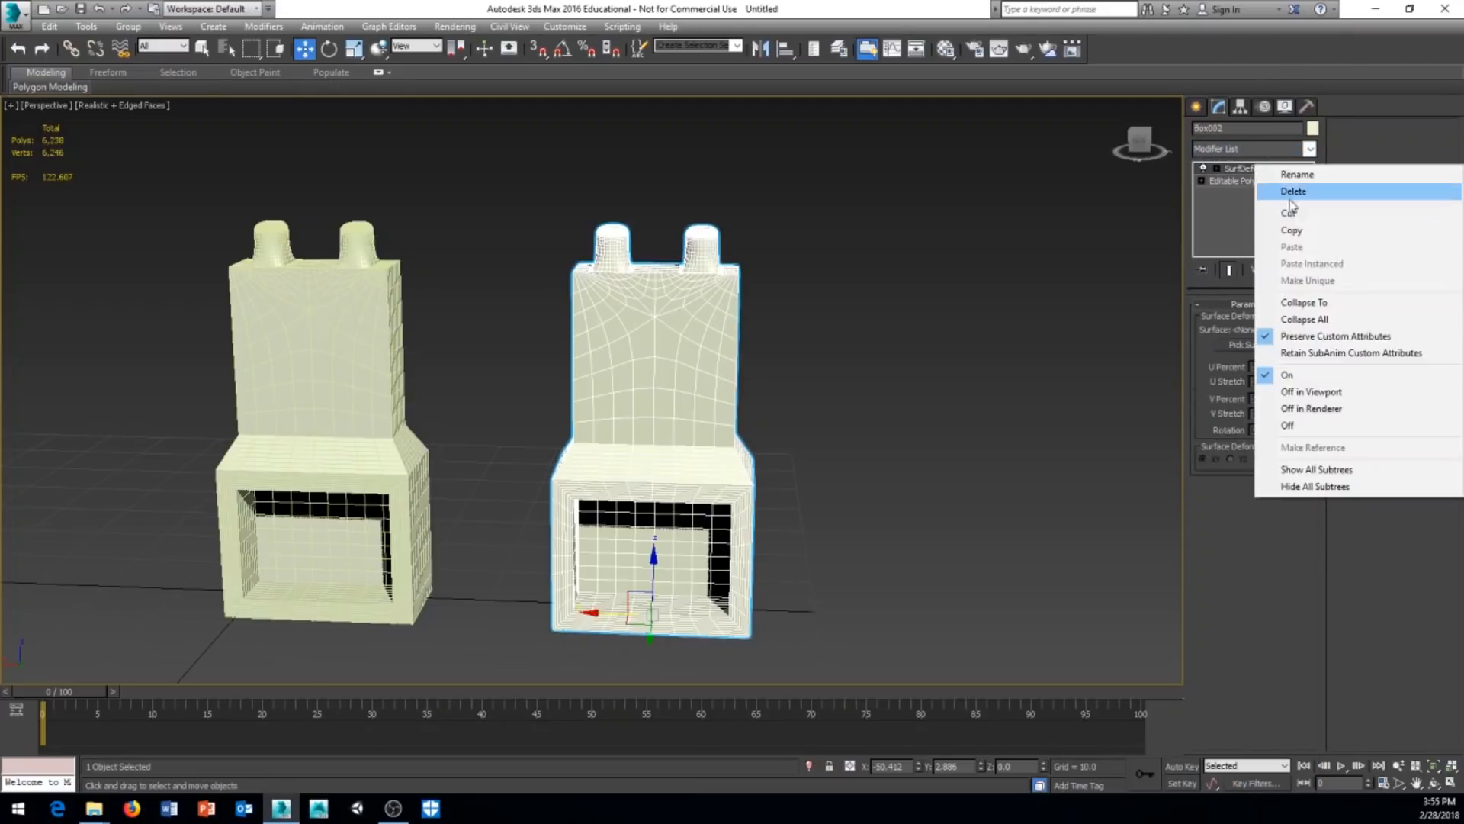
left_click(1293, 192)
Apply a TurboSmooth modifier to the converted clone and examine its denser mesh
left_click(1309, 149)
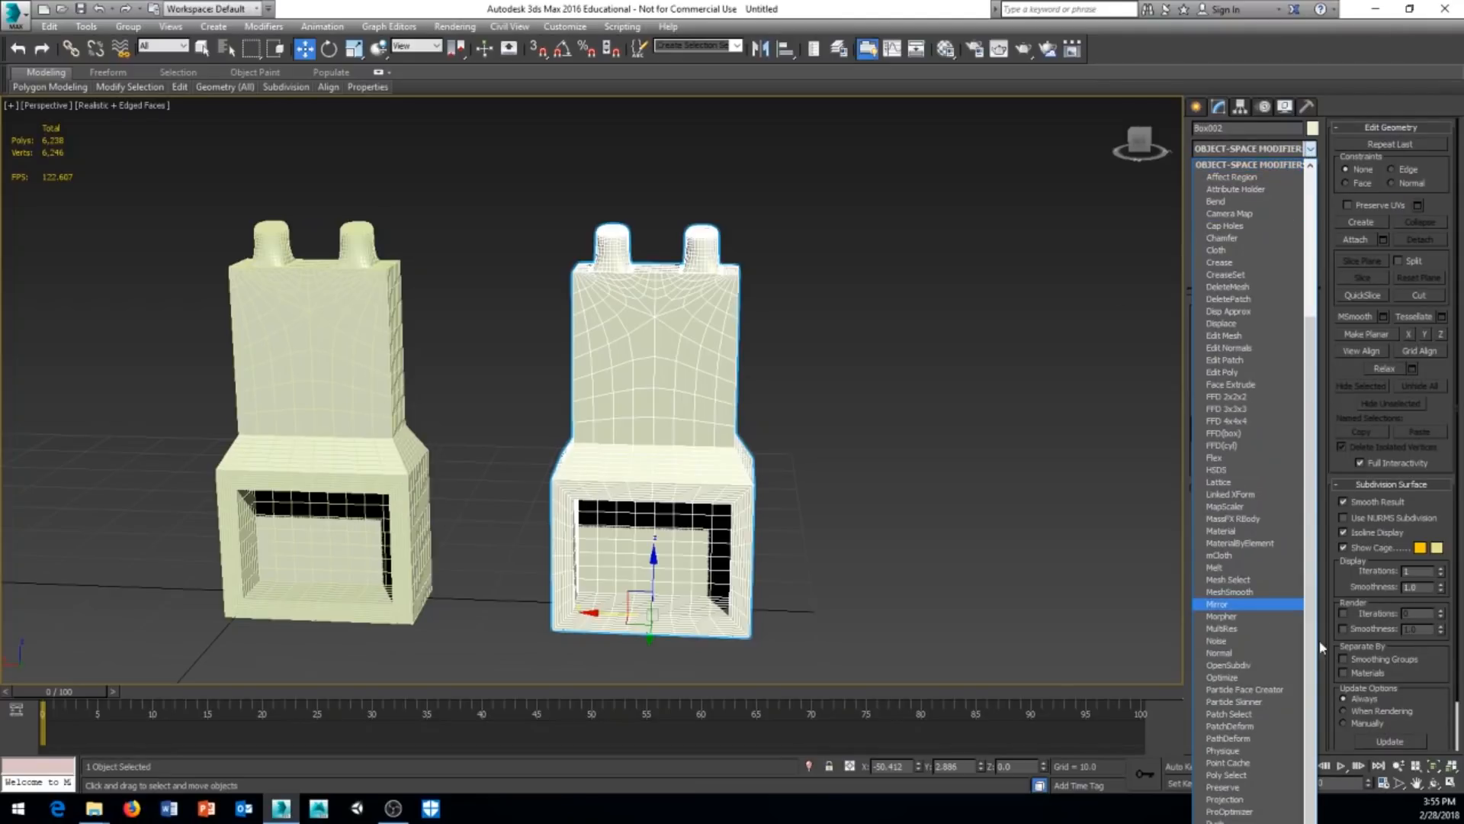
scroll(1286, 508, "down", 7)
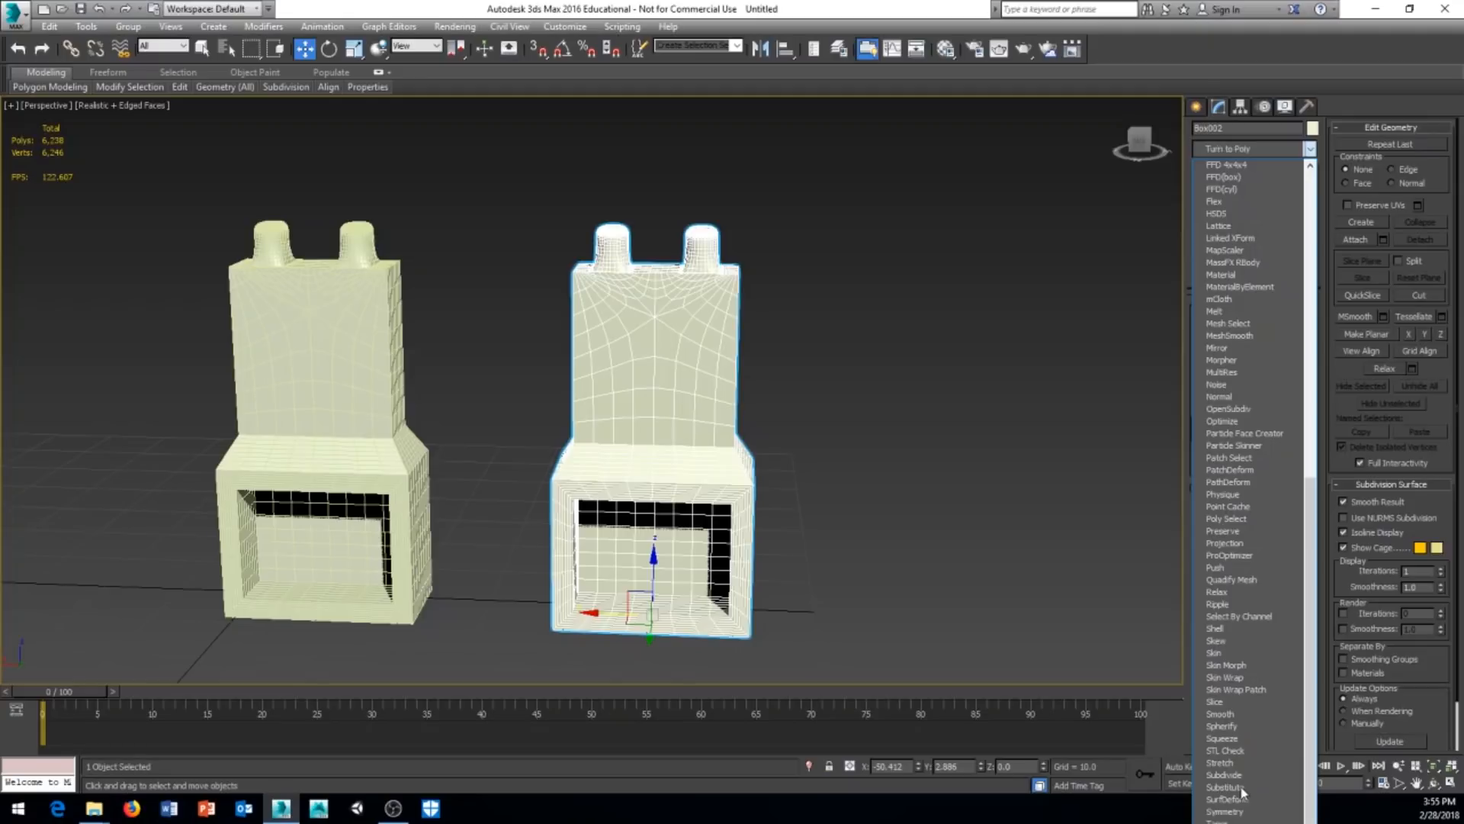
key("Up")
key("Up")
key("Up")
key("Return")
mouse_move(849, 417)
middle_mouse_down()
mouse_move(862, 386)
mouse_move(855, 395)
middle_mouse_up()
scroll(823, 410, "up", 4)
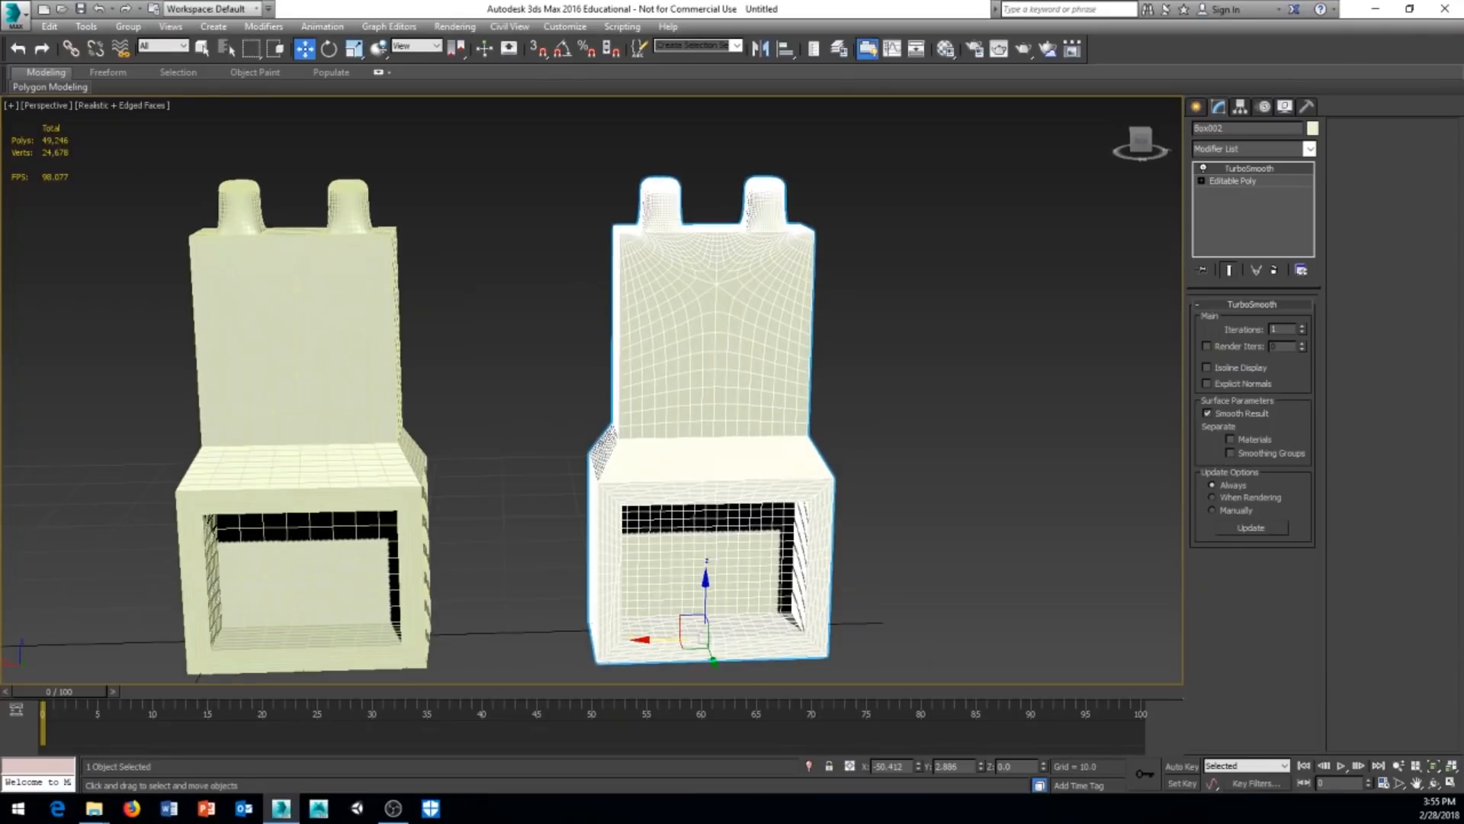
Raise the clone's TurboSmooth iterations to 4 to test the mesh density, and delete the TurboSmooth modifier
left_click(1303, 327)
left_click(1302, 327)
left_click(1302, 326)
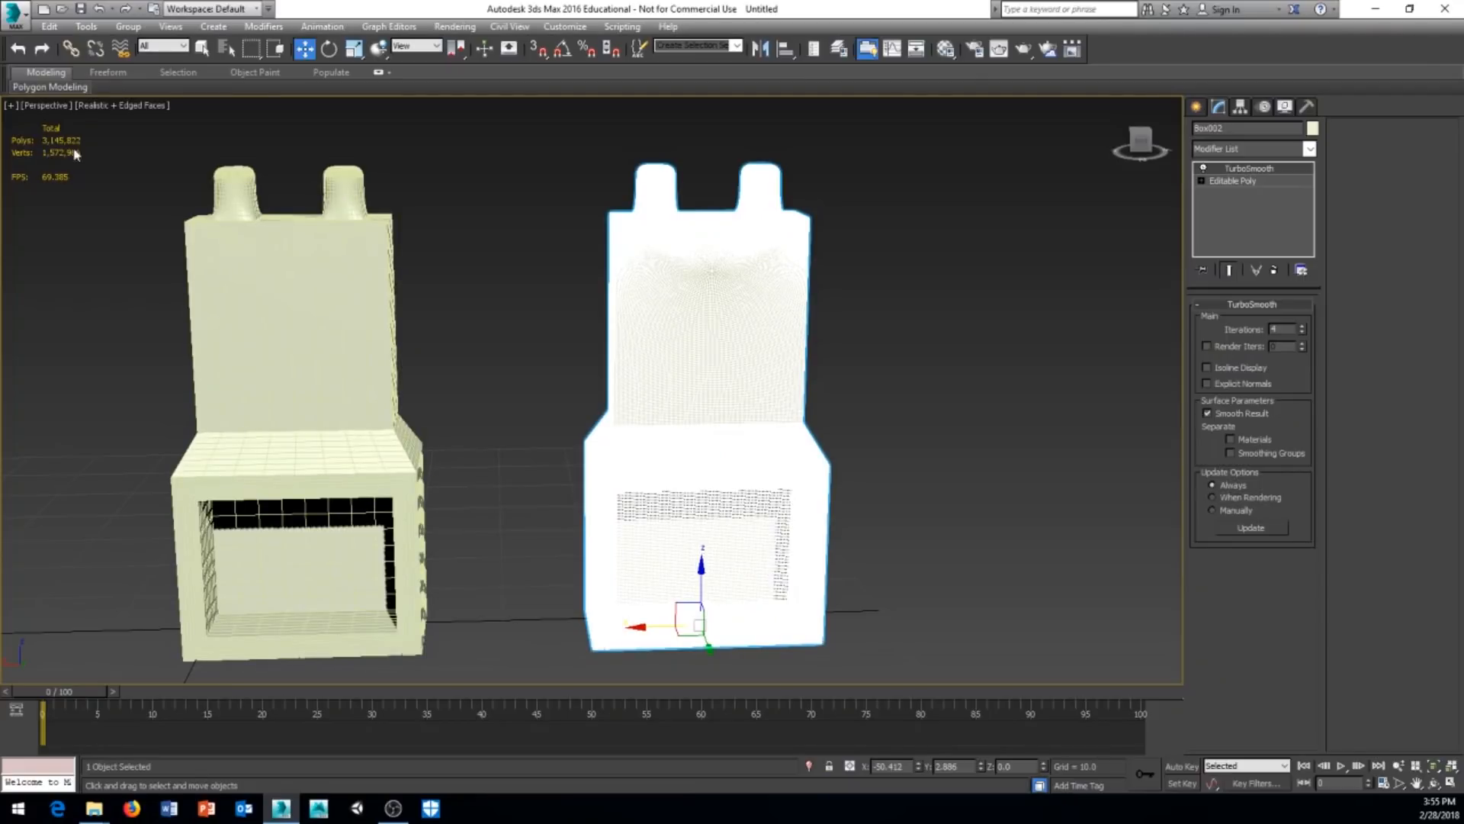
right_click(1254, 174)
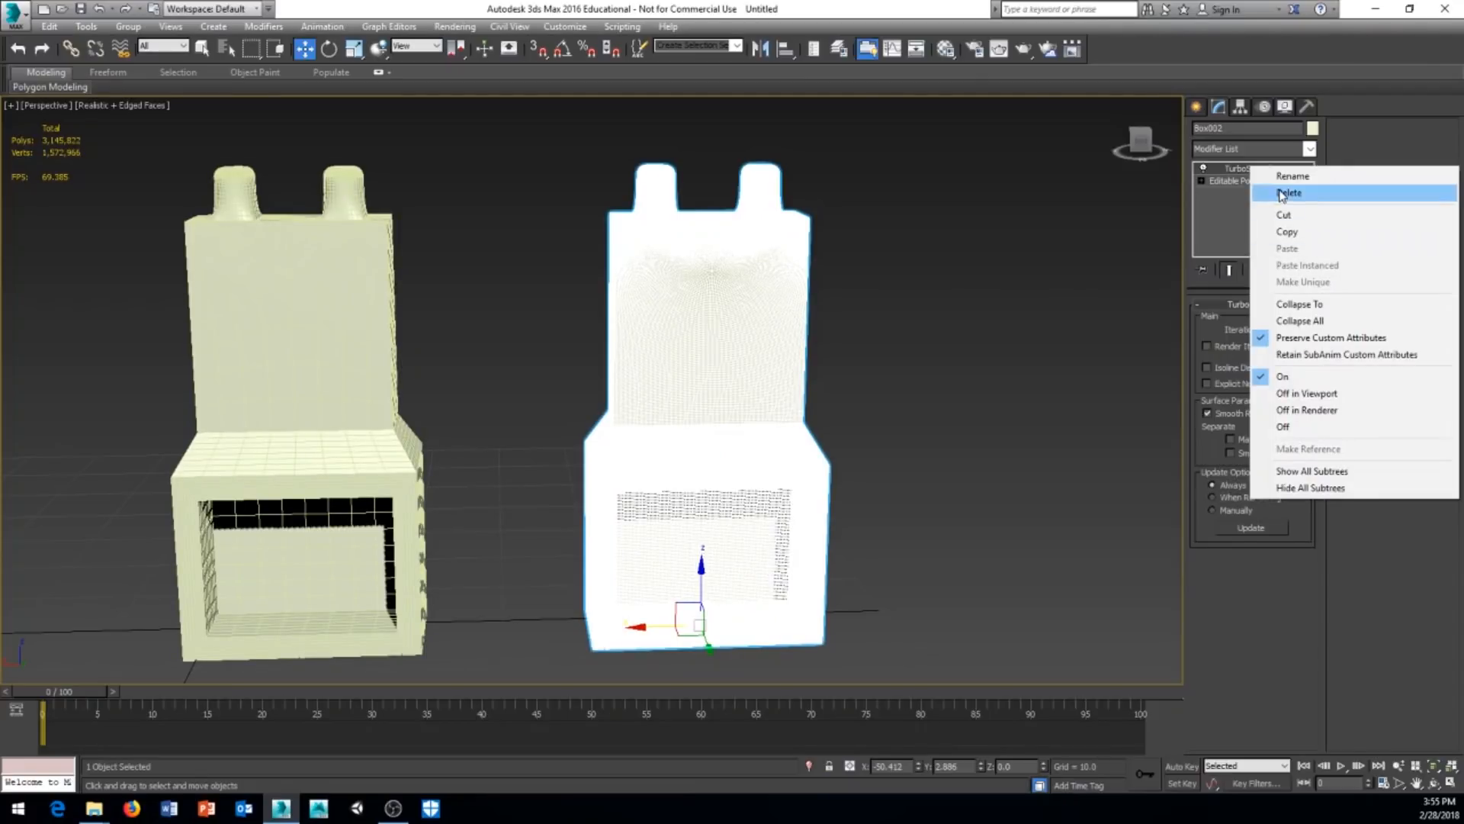
left_click(1274, 193)
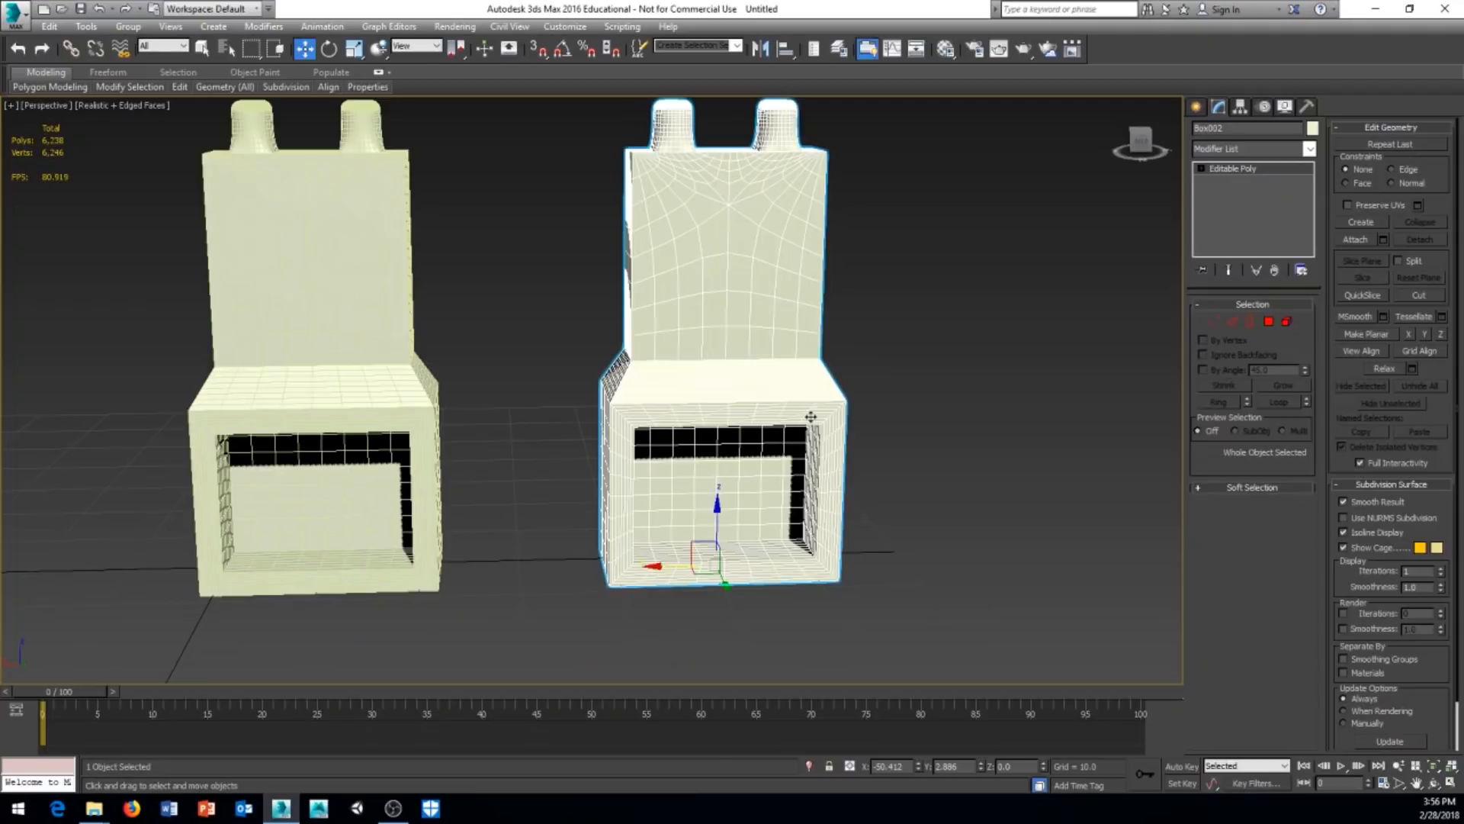
Examine the original fireplace and the converted clone side by side from several angles, comparing their shapes and mesh density
middle_click_drag(600, 439, 605, 452)
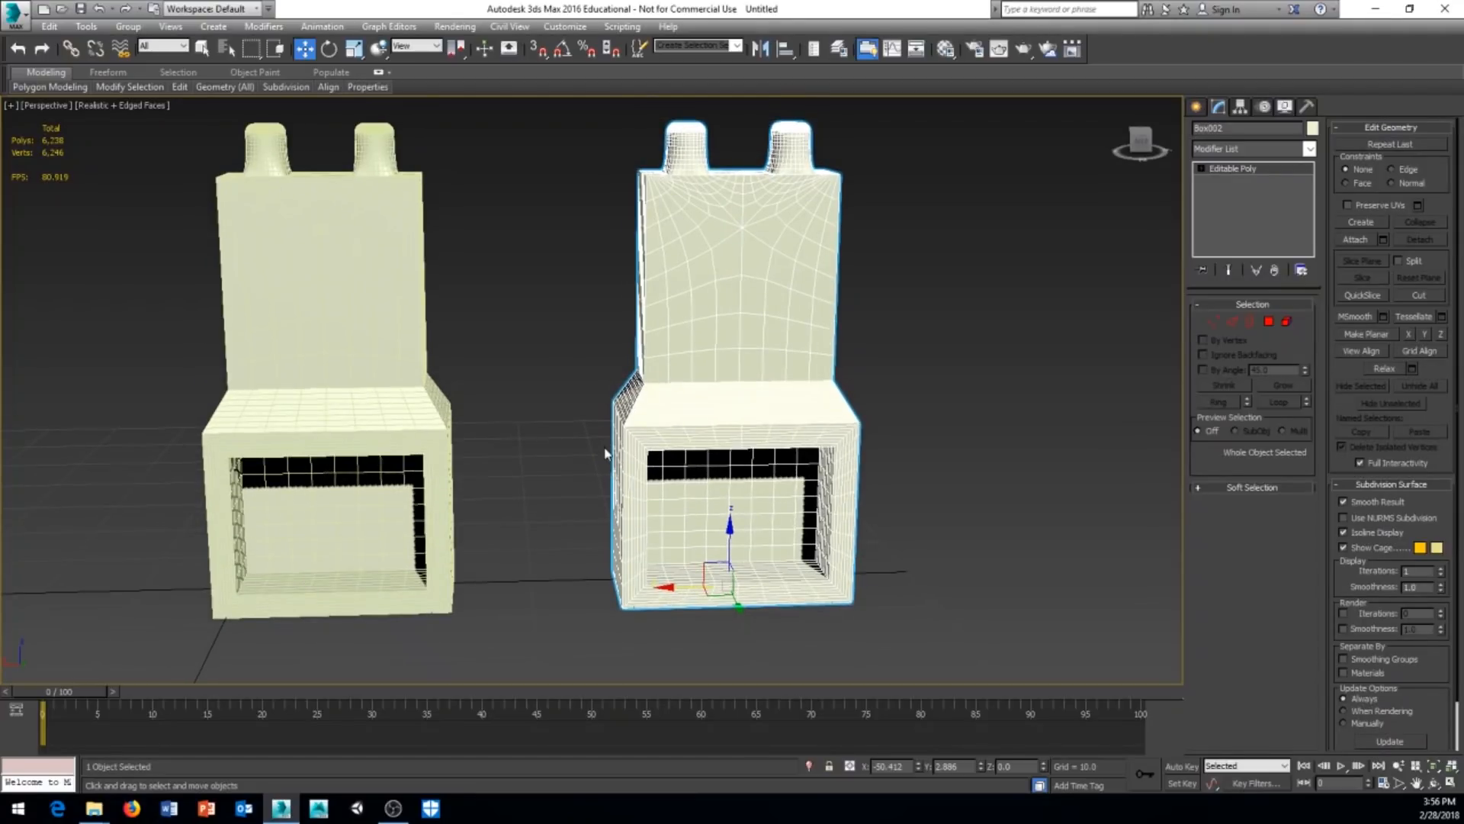
mouse_move(686, 471)
middle_mouse_down()
mouse_move(686, 458)
mouse_move(688, 492)
mouse_move(737, 493)
mouse_move(673, 492)
middle_mouse_up()
scroll(610, 472, "down", 4)
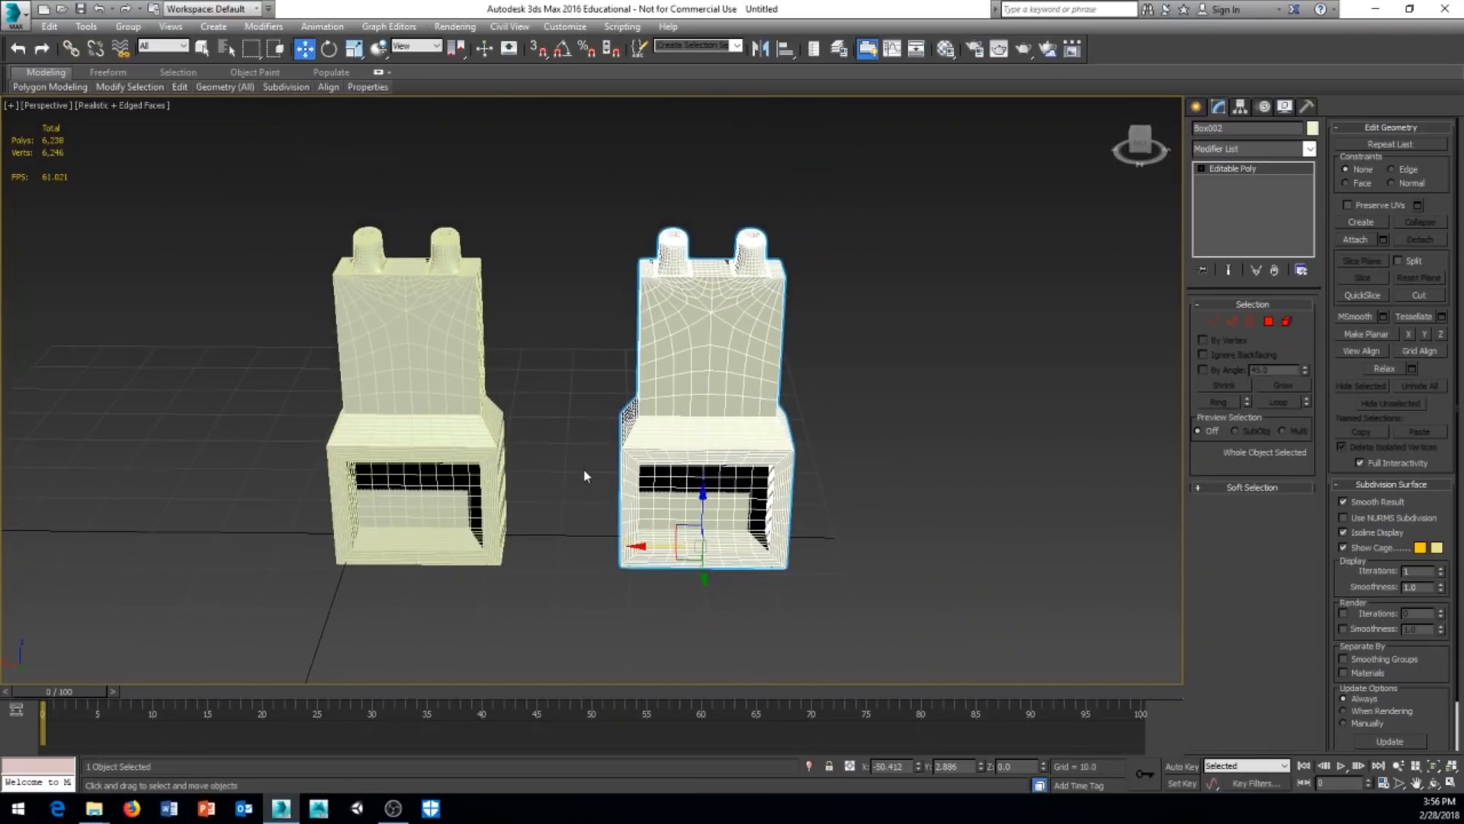
middle_click_drag(585, 476, 612, 457, "alt")
middle_click_drag(528, 474, 525, 471, "alt")
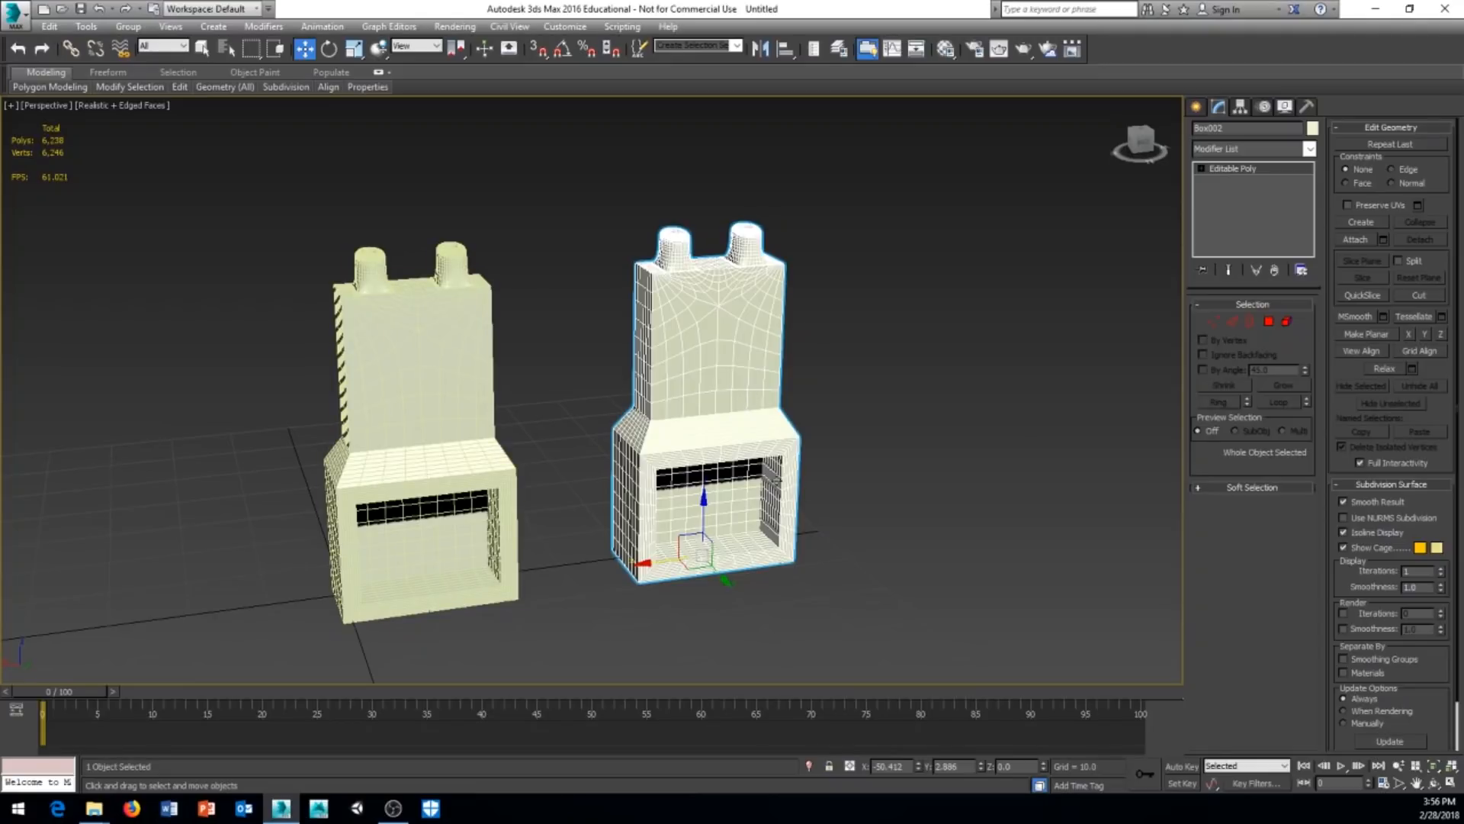
middle_click_drag(817, 539, 807, 534, "alt")
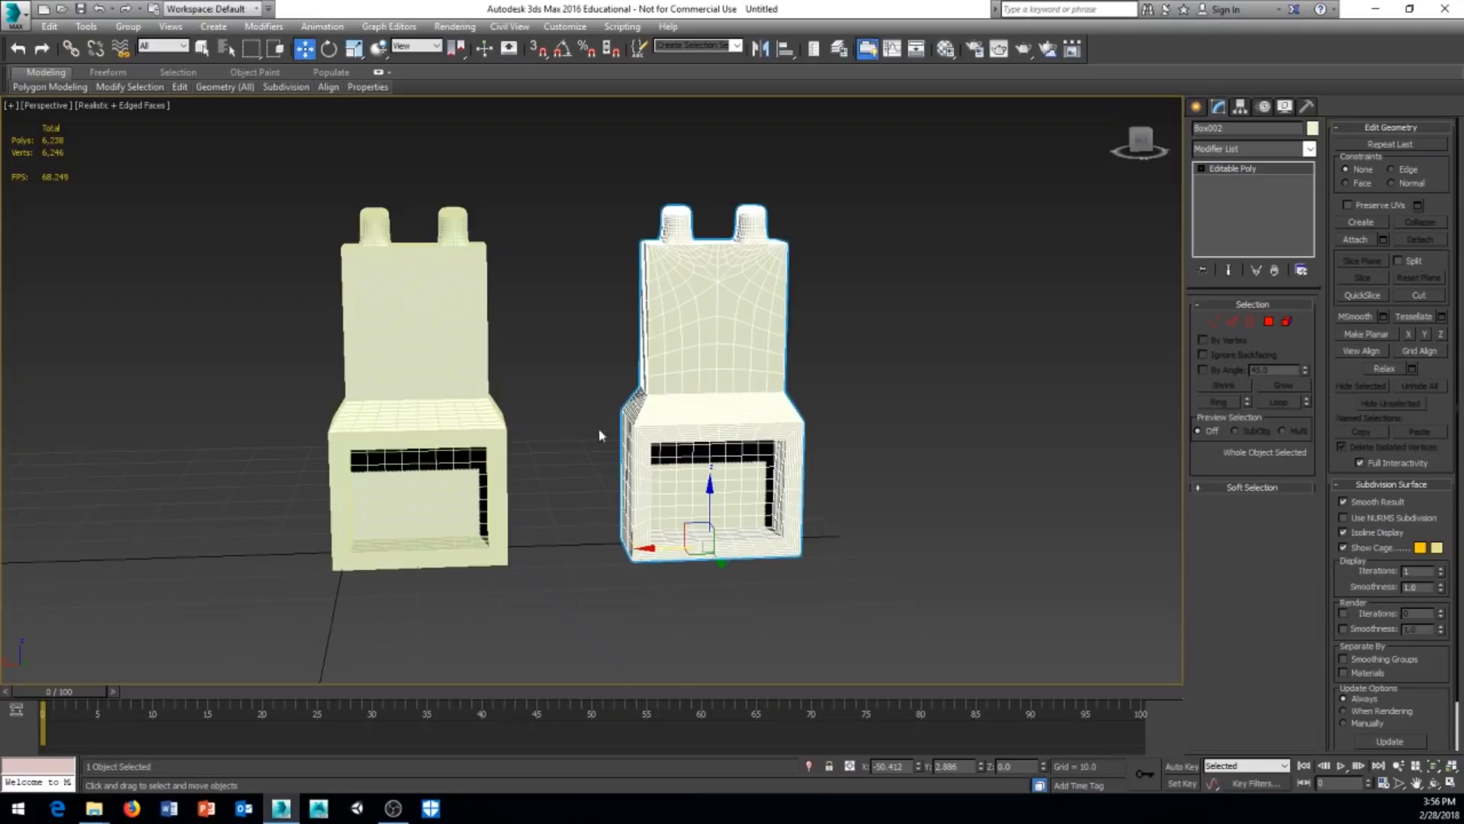
middle_click_drag(696, 333, 729, 328)
middle_click_drag(611, 470, 629, 484, "alt")
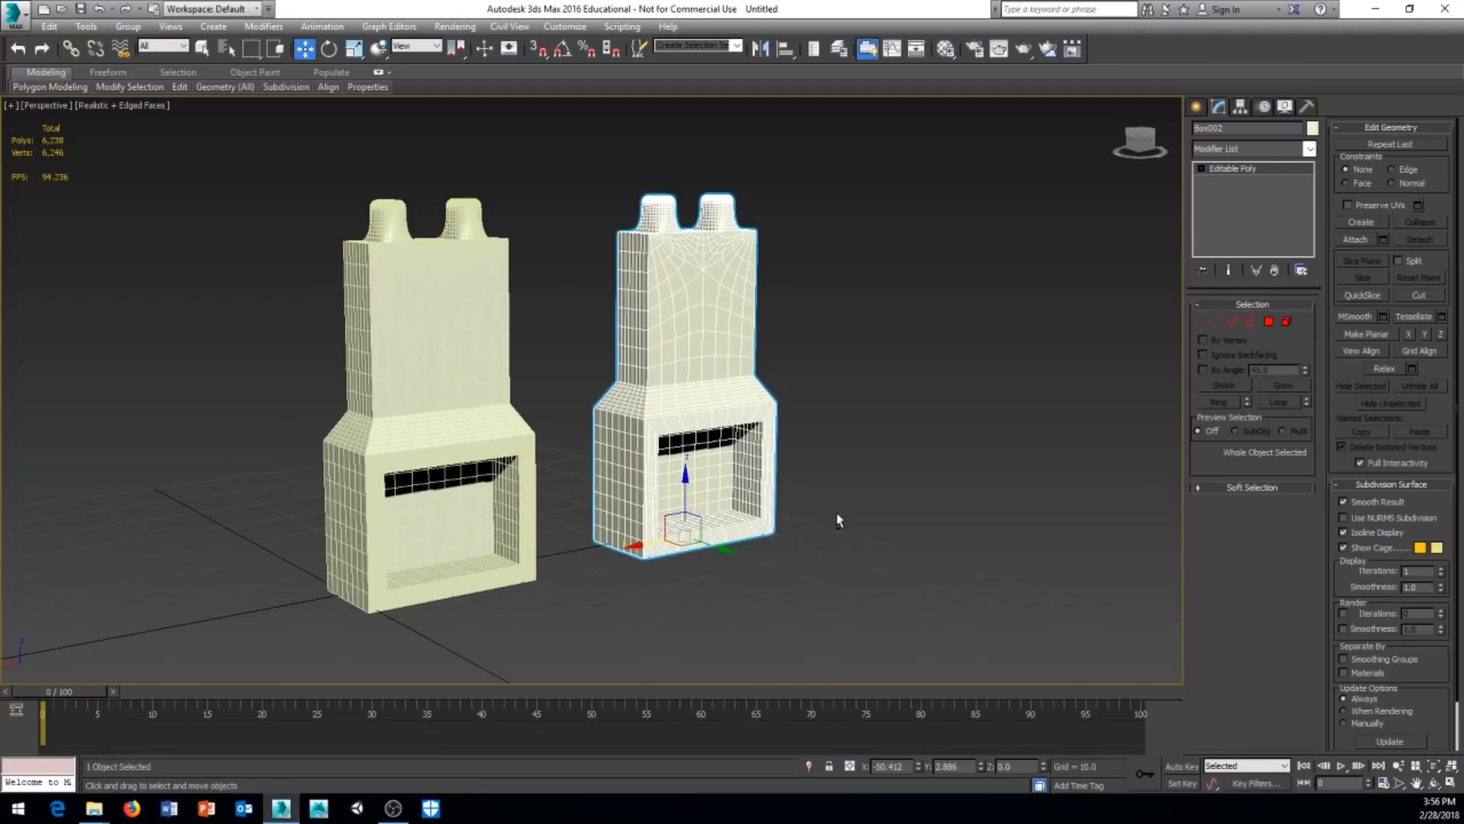
middle_click_drag(837, 516, 777, 541, "alt")
scroll(719, 519, "up", 1)
scroll(719, 518, "down", 1)
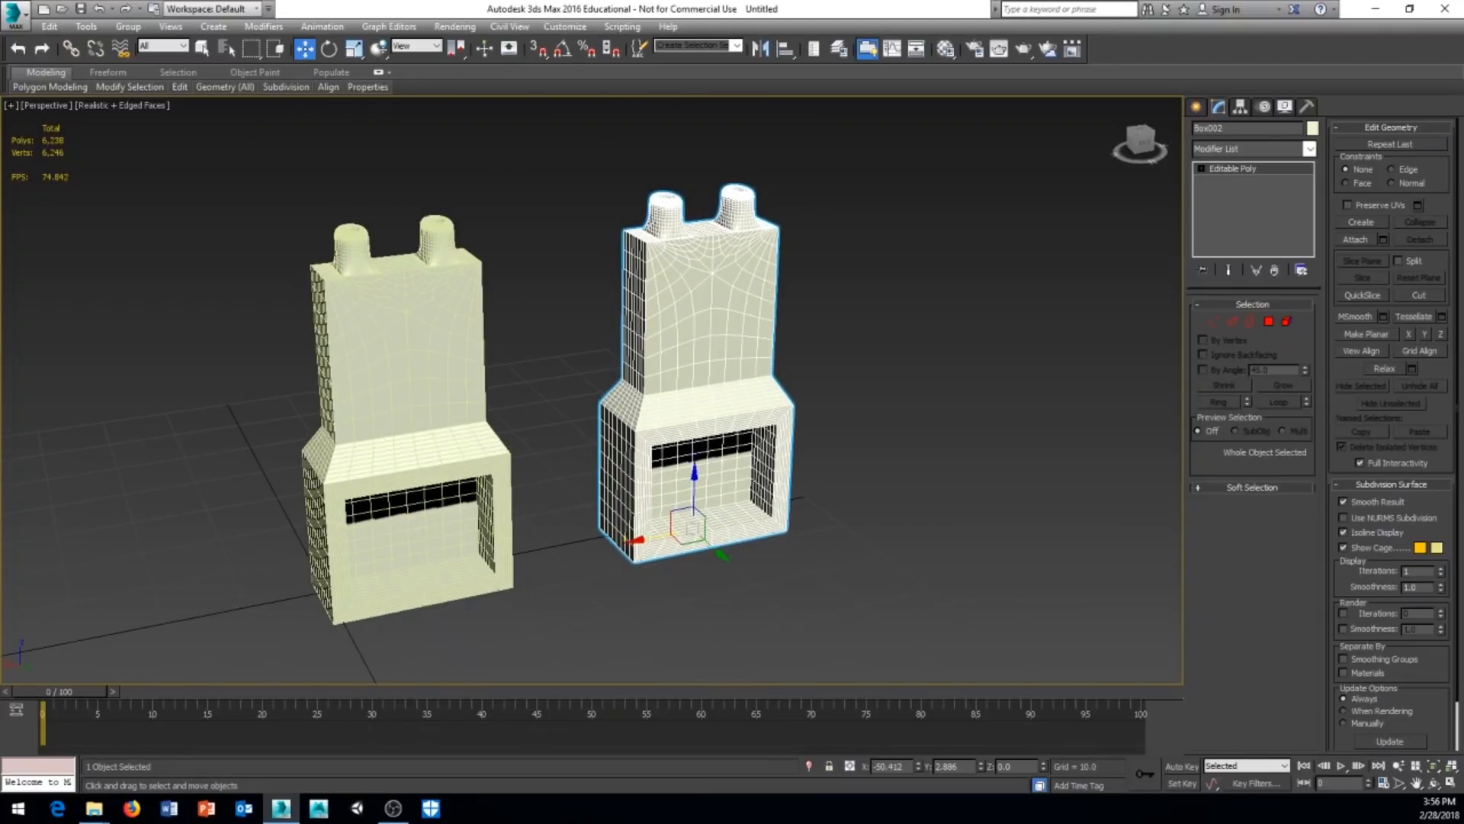